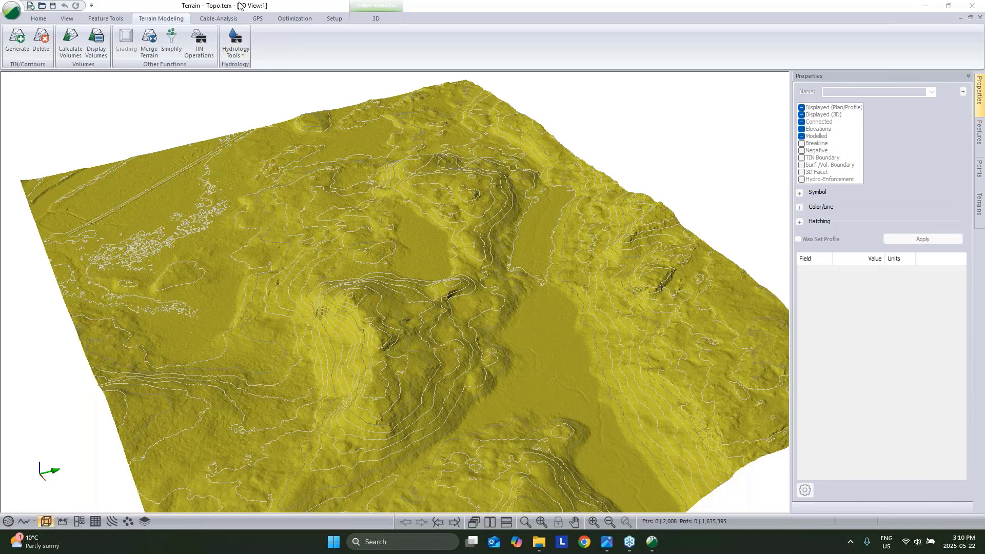
Minimize the RoadEng Terrain window holding Topo.terx to reveal the desktop.
{"action": "left_click", "coordinate": [925, 5]}
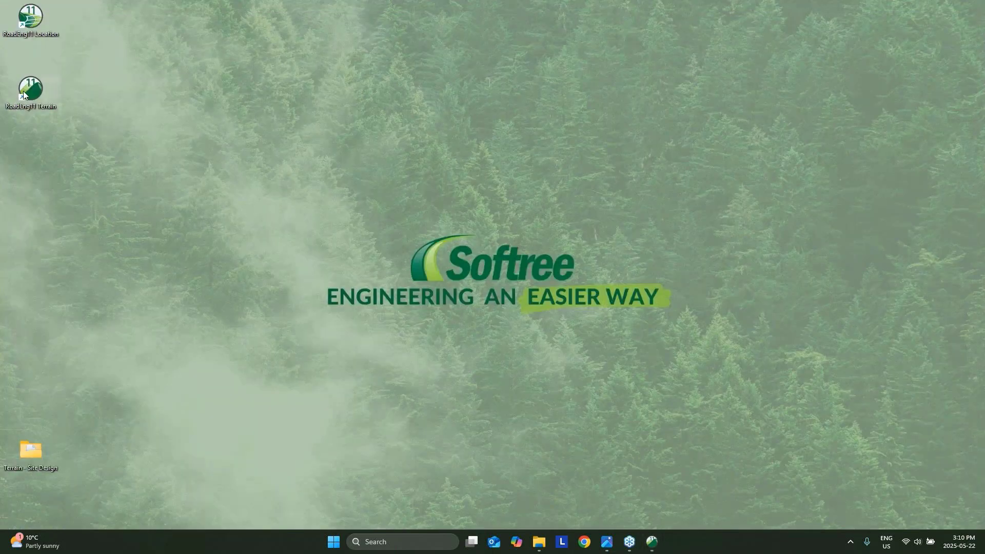
Start a new maximized RoadEng Terrain project with Topo.terx as plan background, zoomed to extents.
{"action": "double_click", "coordinate": [28, 90]}
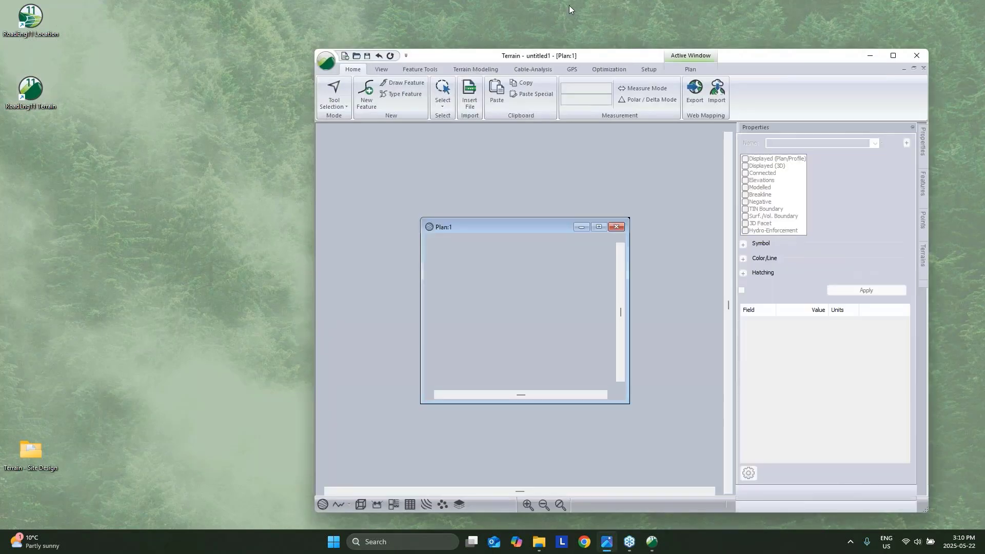
{"action": "left_click", "coordinate": [892, 56]}
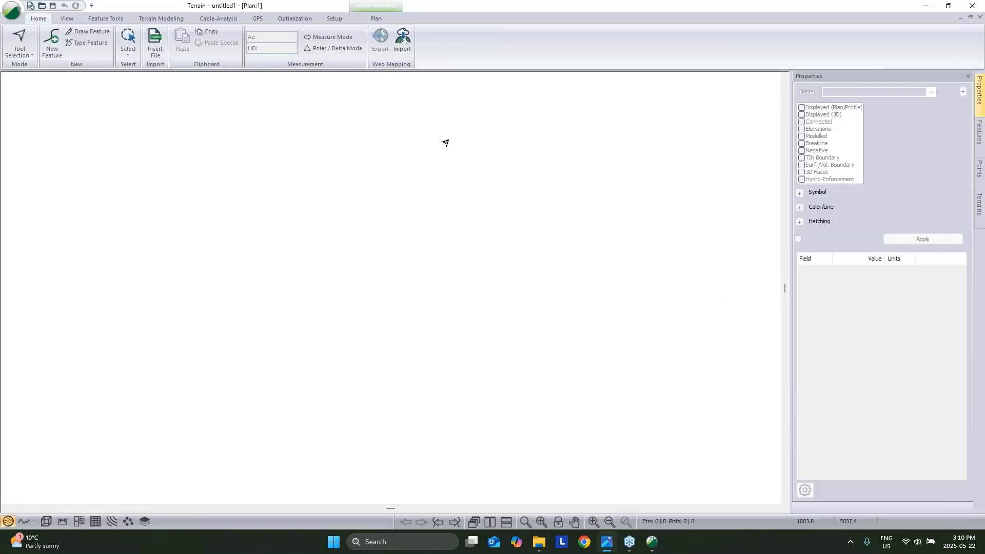
{"action": "right_click", "coordinate": [447, 142]}
{"action": "left_click", "coordinate": [515, 243]}
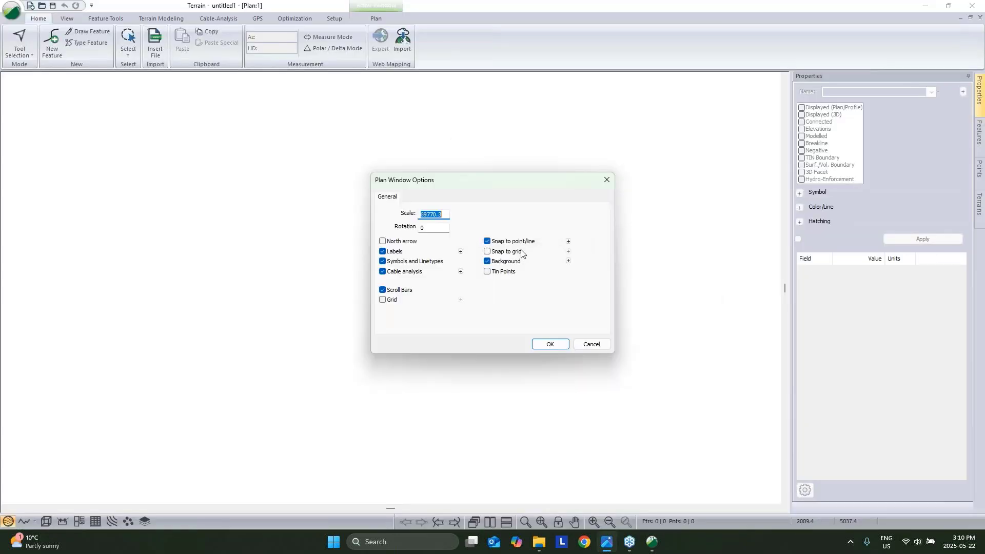
{"action": "left_click", "coordinate": [568, 262]}
{"action": "left_click", "coordinate": [589, 221]}
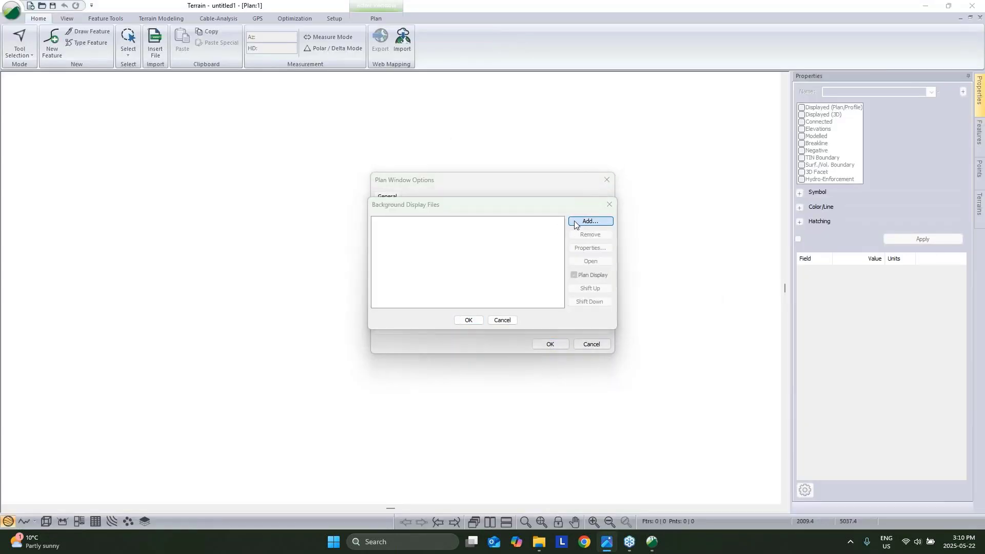
{"action": "left_click", "coordinate": [553, 234]}
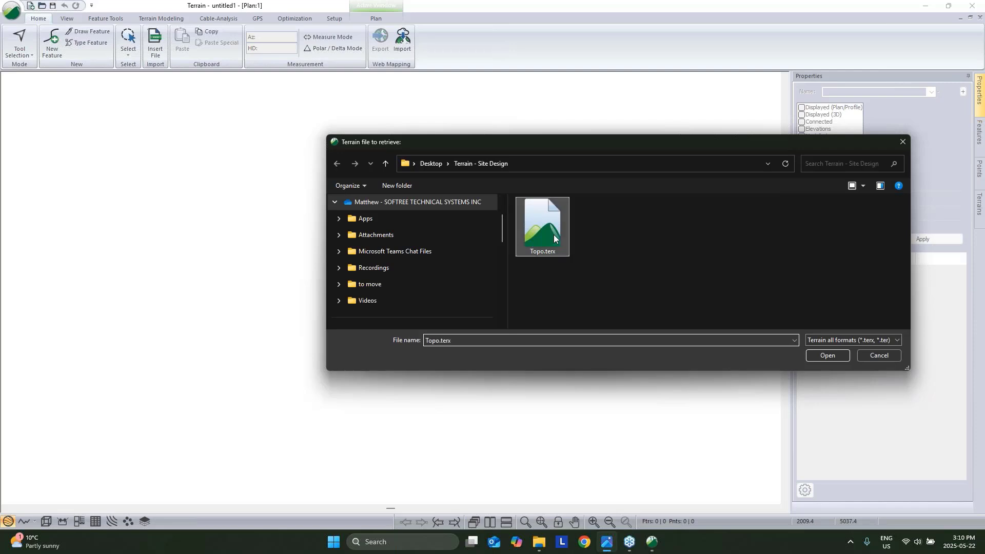
{"action": "left_click", "coordinate": [827, 356]}
{"action": "left_click", "coordinate": [467, 320]}
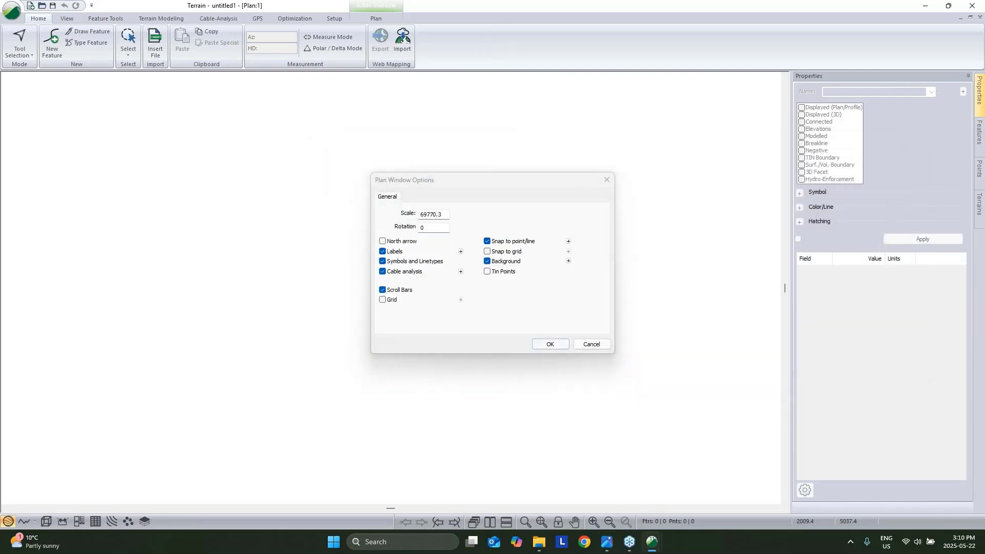
{"action": "left_click", "coordinate": [546, 344]}
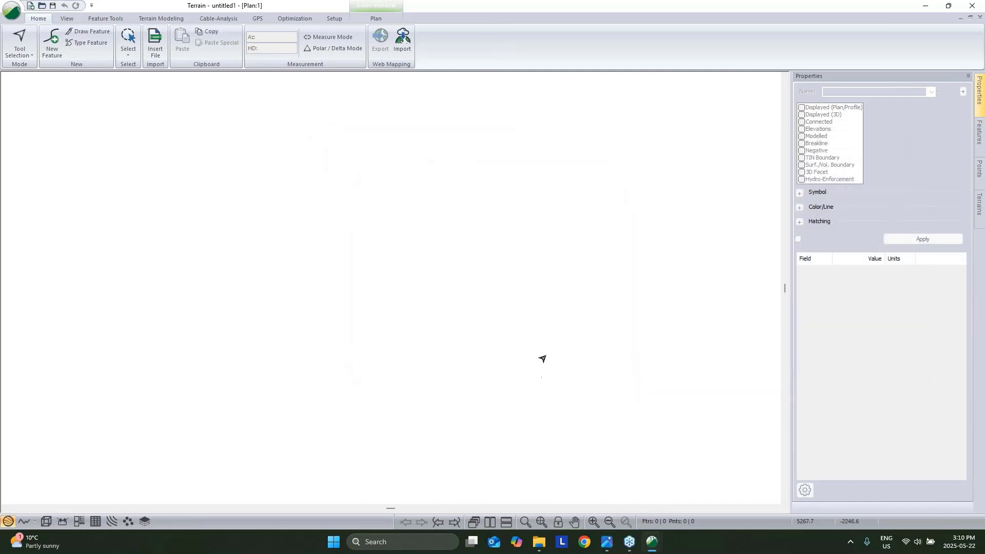
{"action": "left_click", "coordinate": [540, 522]}
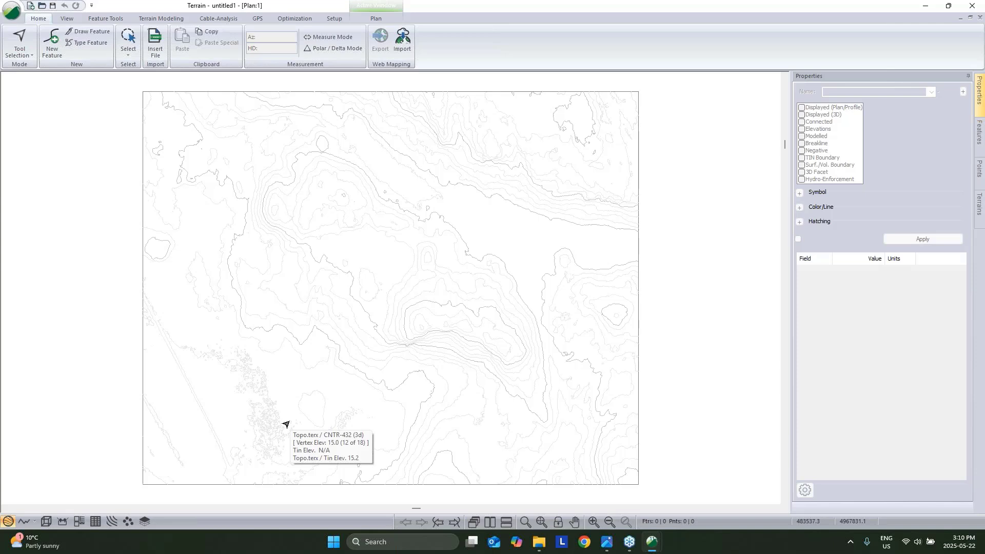
Open a 3D view of the Topo.terx contours, tile it vertically beside the plan, and orbit it.
{"action": "left_click", "coordinate": [45, 521]}
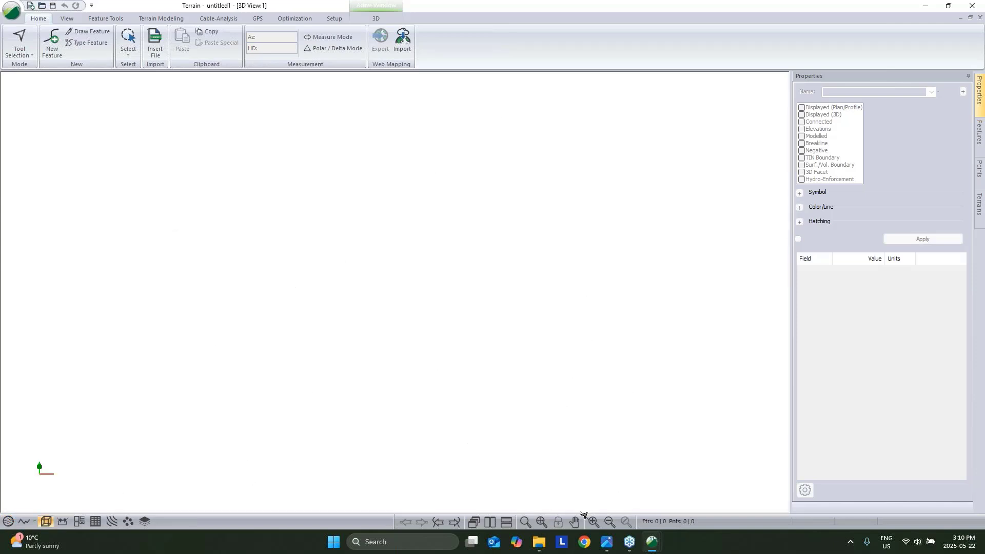
{"action": "left_click", "coordinate": [493, 522]}
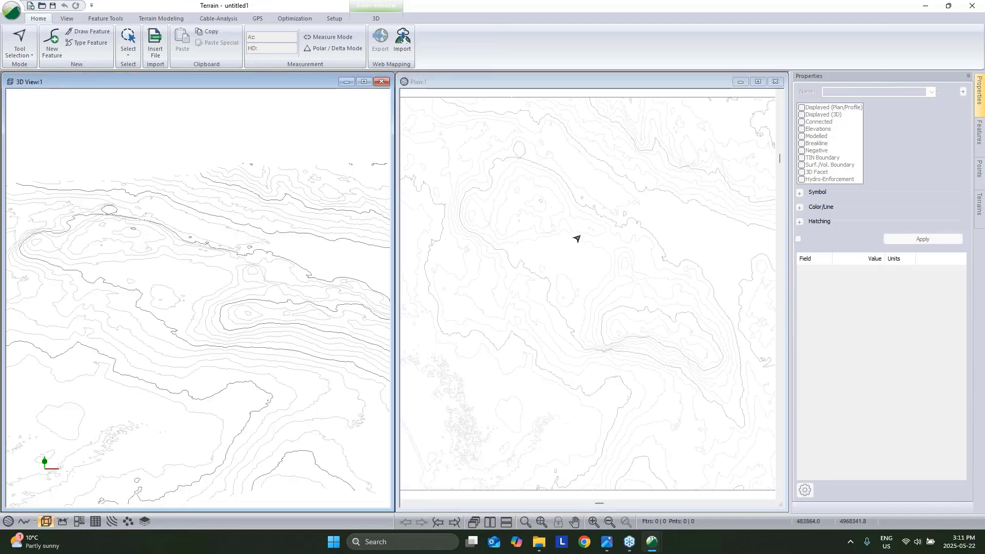
{"action": "mouse_move", "coordinate": [565, 234]}
{"action": "left_click_drag", "start_coordinate": [241, 345], "coordinate": [185, 328]}
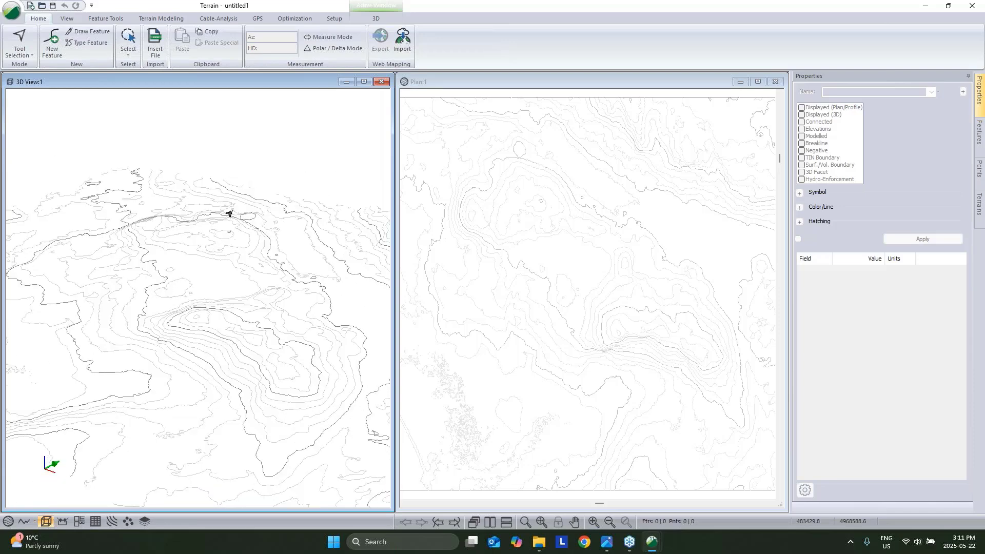
In 3D Options, shade the Topo.terx triangles with colour alpha 200.
{"action": "right_click", "coordinate": [238, 148]}
{"action": "left_click", "coordinate": [290, 225]}
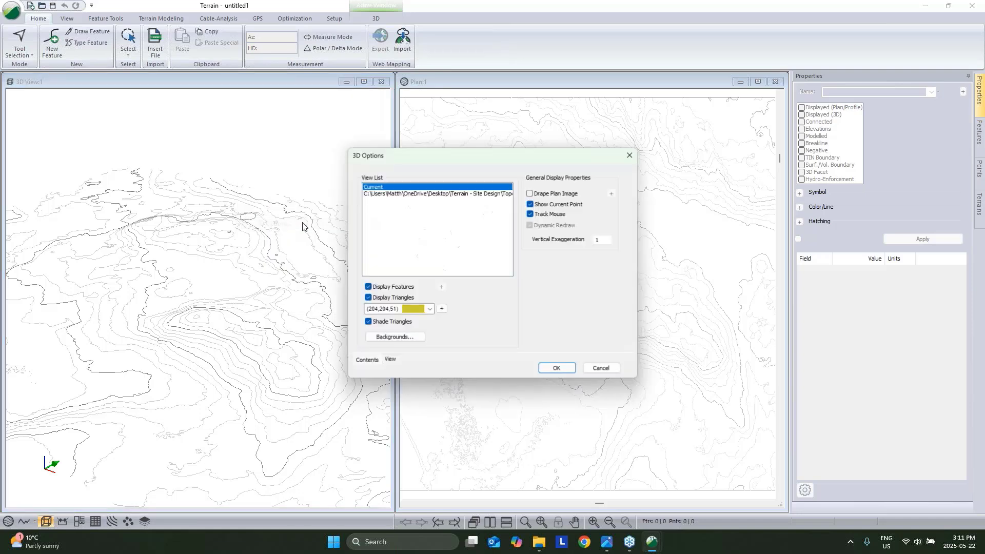
{"action": "left_click", "coordinate": [398, 196]}
{"action": "left_click", "coordinate": [368, 298]}
{"action": "left_click", "coordinate": [368, 323]}
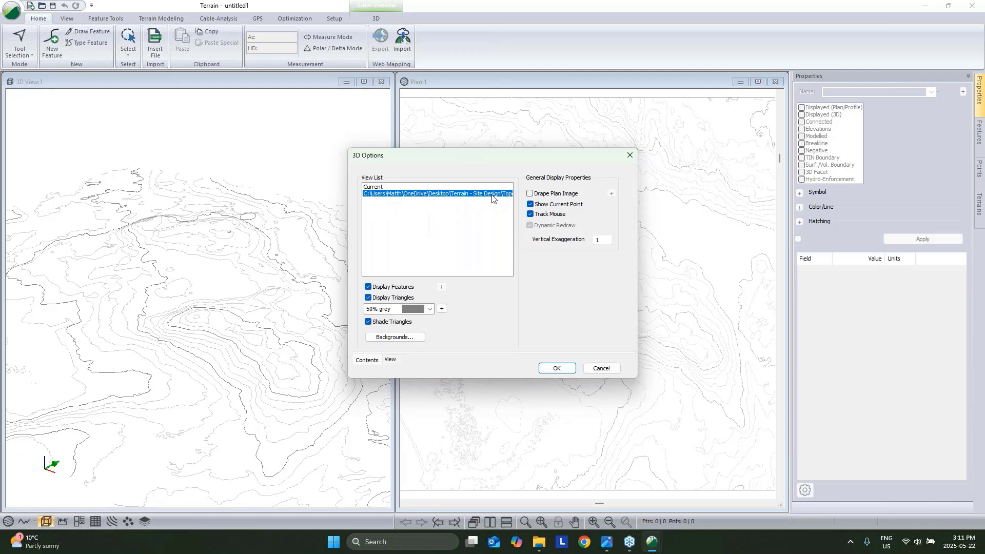
{"action": "left_click", "coordinate": [442, 309]}
{"action": "left_click_drag", "start_coordinate": [611, 351], "coordinate": [468, 297]}
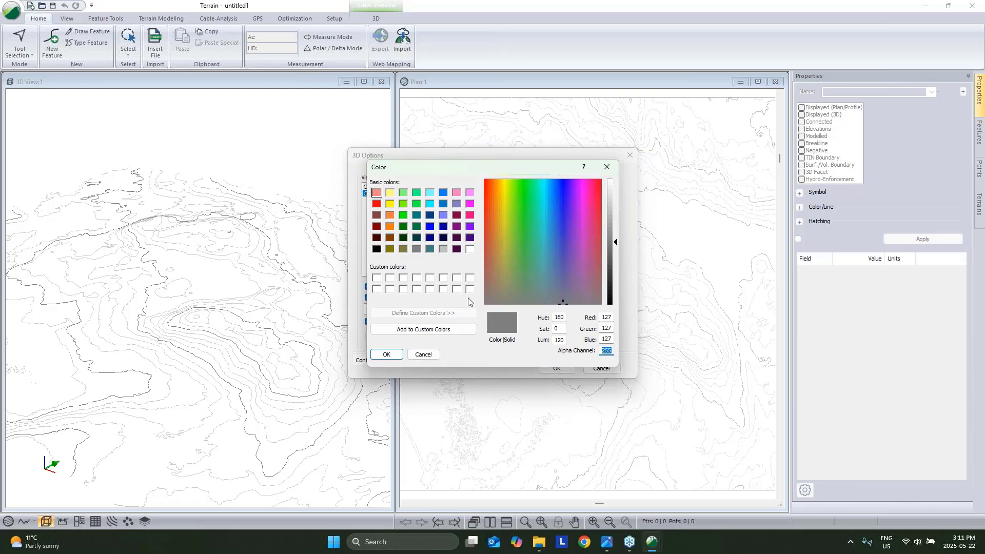
{"action": "type", "text": "200"}
{"action": "left_click", "coordinate": [388, 354]}
{"action": "left_click", "coordinate": [558, 369]}
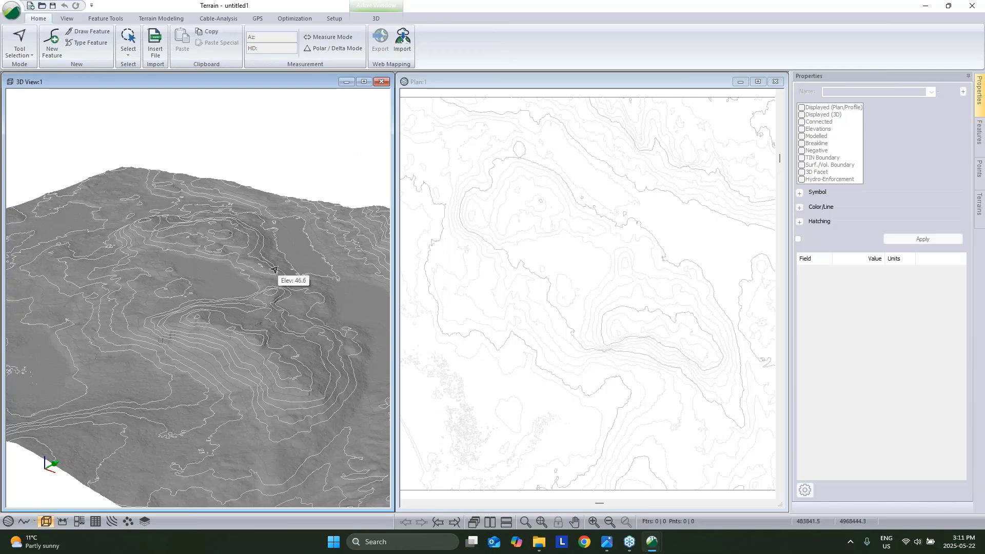
Orbit and zoom the shaded 3D surface, then pan the plan contours left.
{"action": "left_click_drag", "start_coordinate": [200, 256], "coordinate": [189, 226]}
{"action": "scroll", "coordinate": [189, 227], "scroll_direction": "up", "scroll_amount": 5}
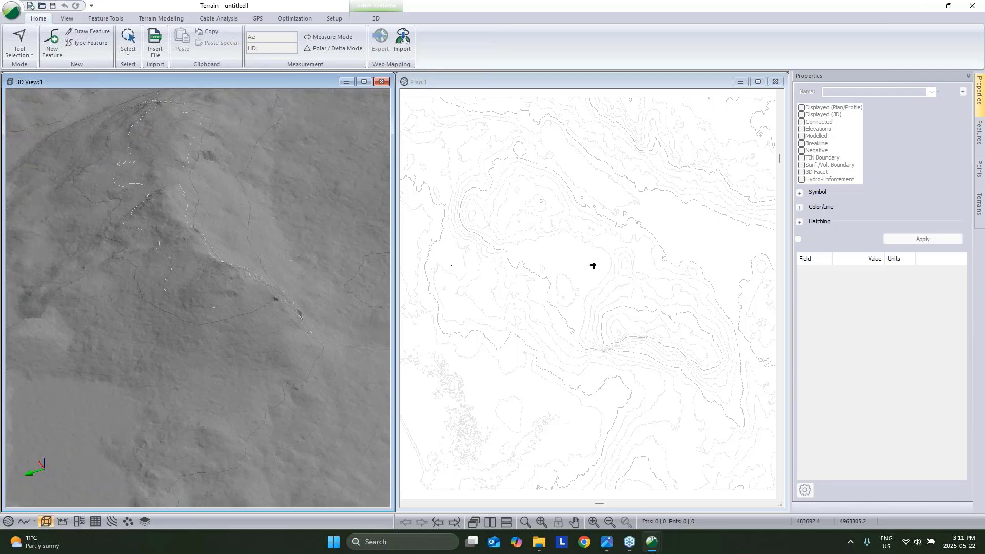
{"action": "left_click", "coordinate": [615, 280]}
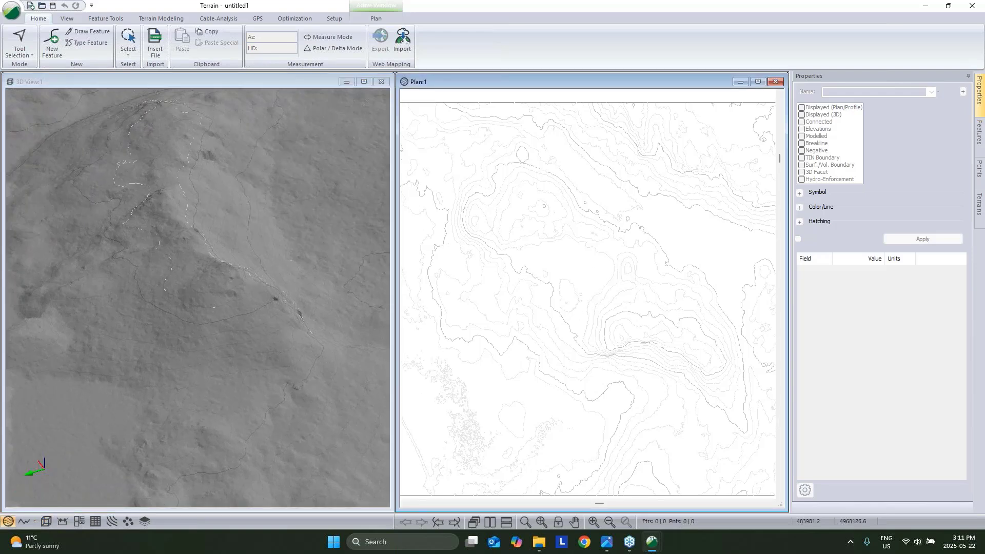
{"action": "left_click_drag", "start_coordinate": [266, 246], "coordinate": [123, 298]}
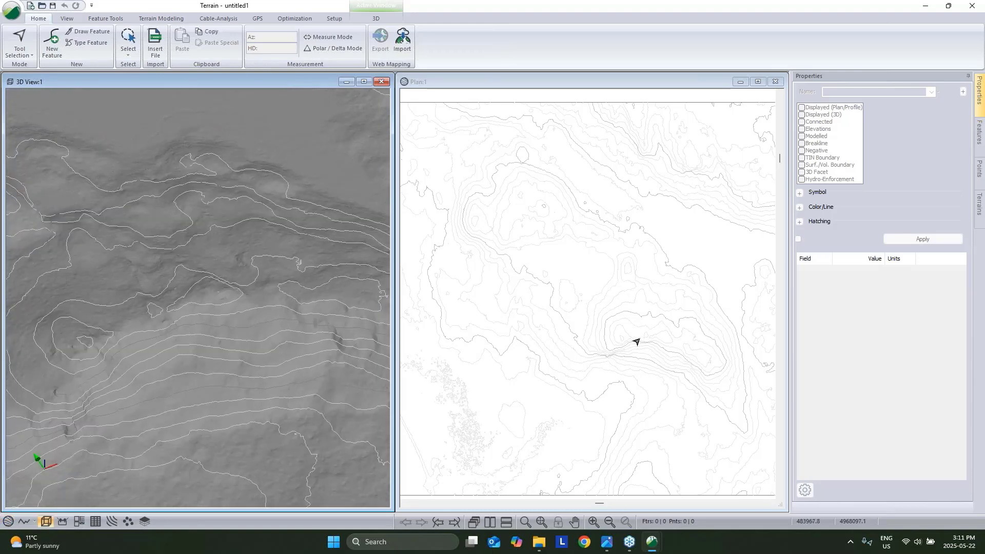
{"action": "middle_click_drag", "start_coordinate": [636, 341], "coordinate": [578, 344]}
{"action": "mouse_move", "coordinate": [578, 345]}
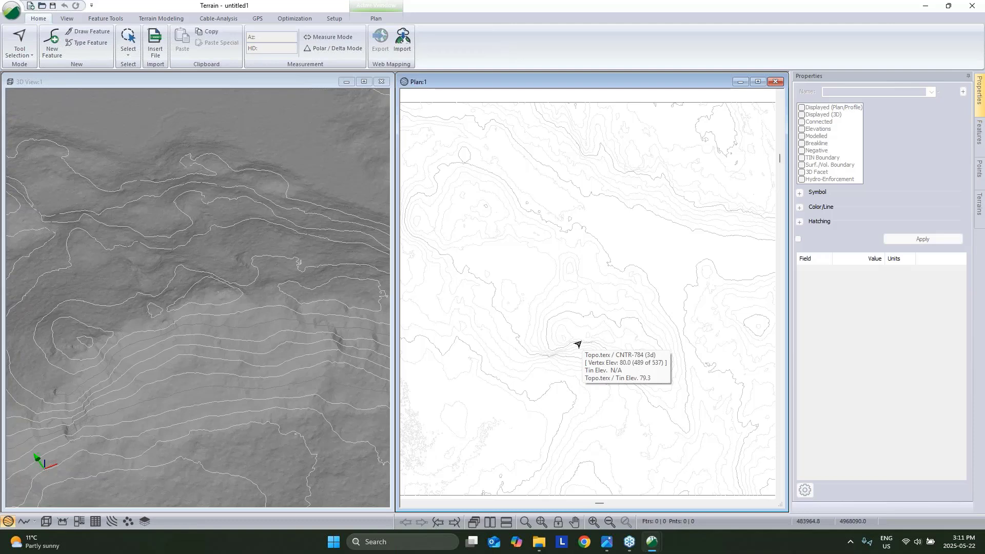
Create a mouse-drawn feature named 'Pad edge', accepting the proposed 100.0 elevation.
{"action": "left_click", "coordinate": [54, 44]}
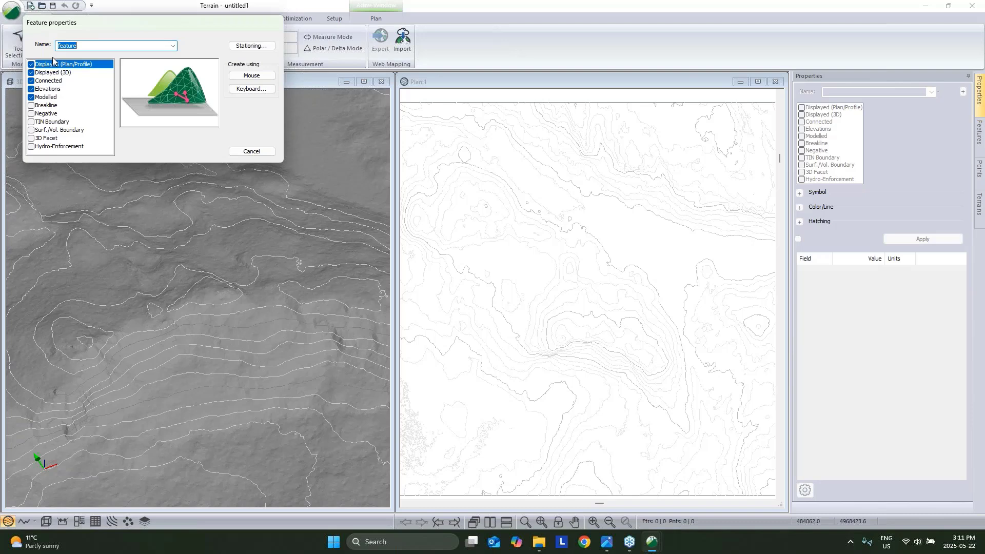
{"action": "type", "text": "Pad edge"}
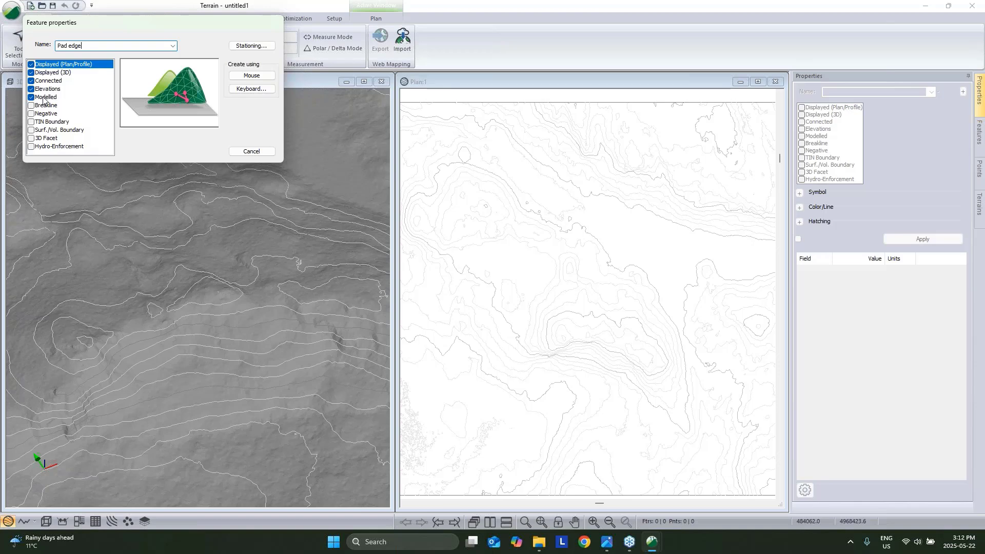
{"action": "left_click", "coordinate": [250, 76]}
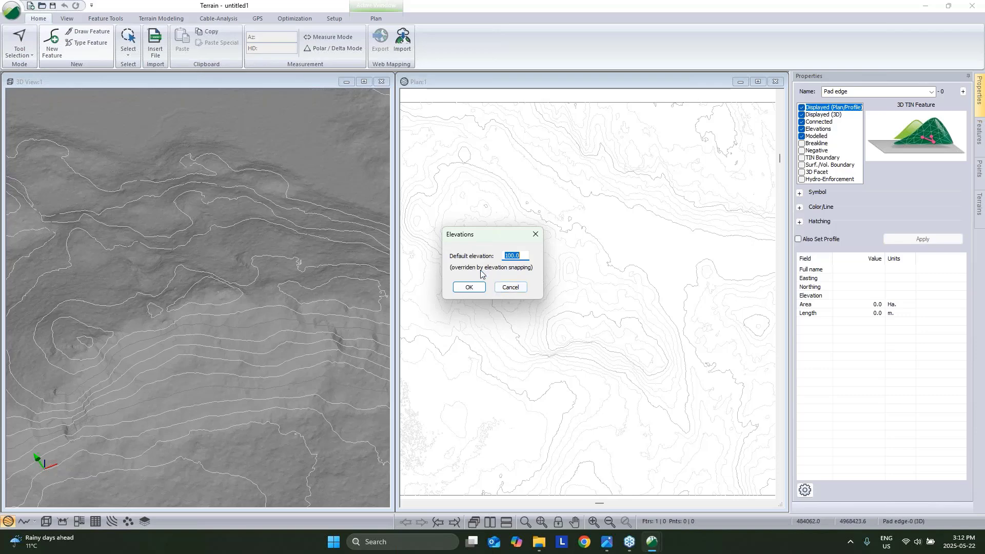
{"action": "left_click", "coordinate": [469, 287]}
{"action": "scroll", "coordinate": [567, 324], "scroll_direction": "up", "scroll_amount": 3}
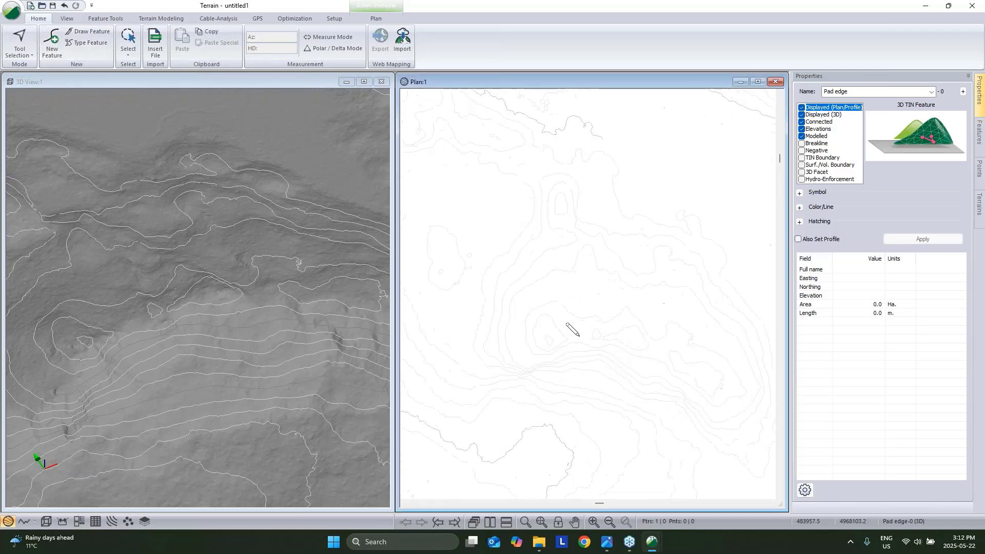
{"action": "left_click", "coordinate": [561, 331]}
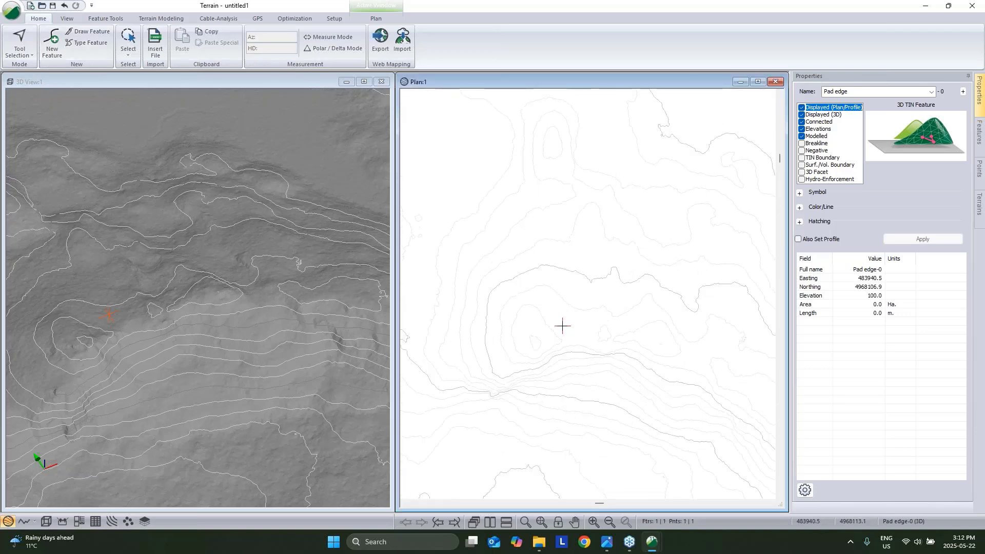
{"action": "left_click", "coordinate": [549, 301]}
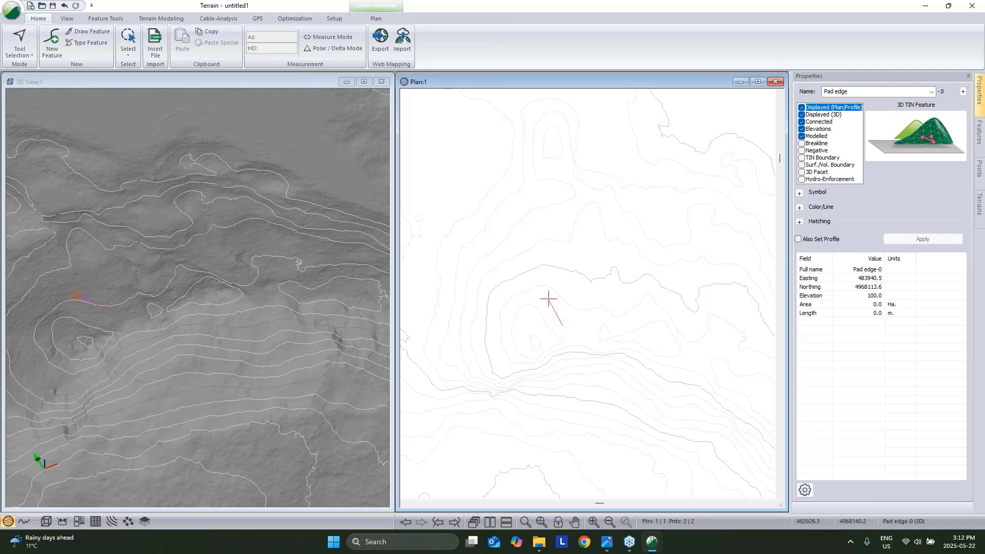
{"action": "left_click", "coordinate": [572, 285]}
{"action": "right_click", "coordinate": [595, 297]}
{"action": "mouse_move", "coordinate": [658, 369]}
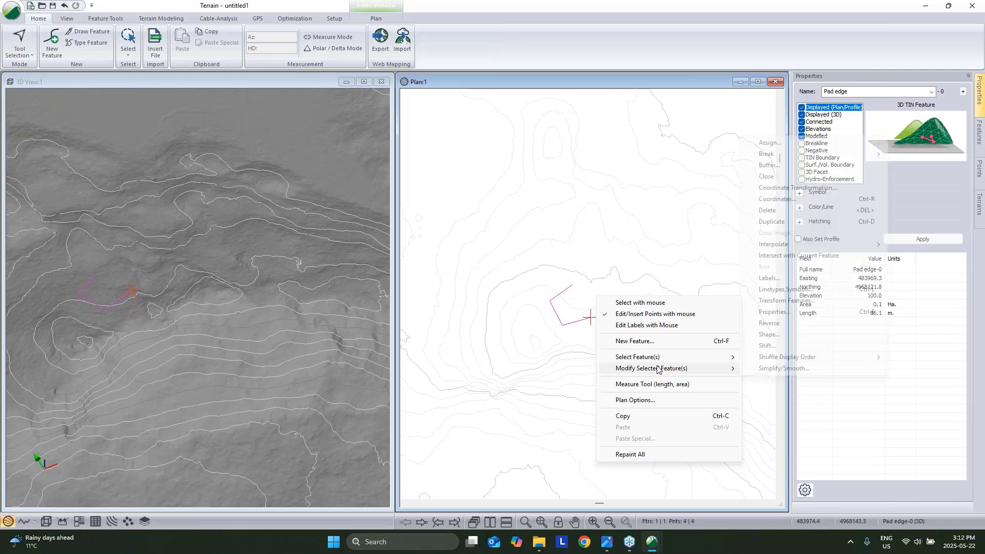
{"action": "left_click", "coordinate": [767, 176]}
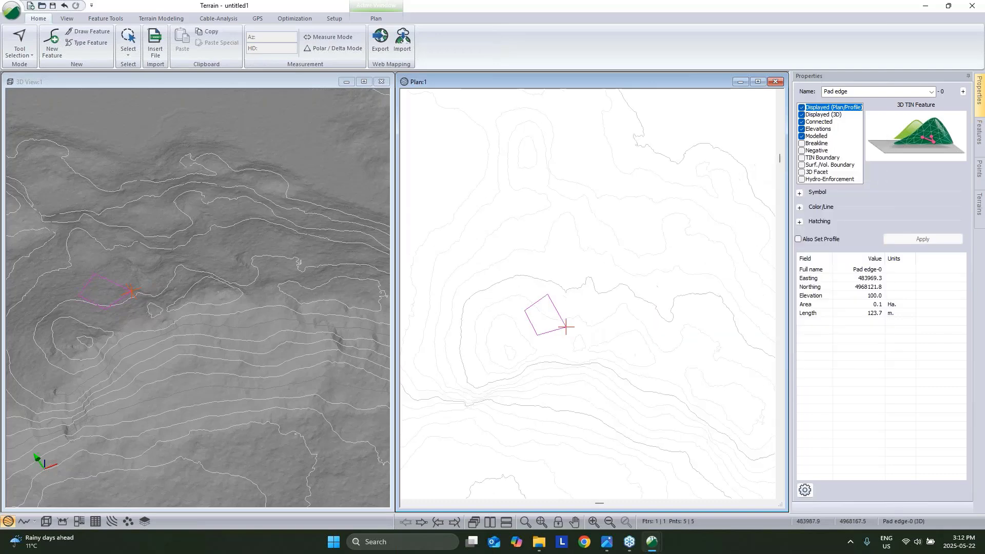
{"action": "middle_click_drag", "start_coordinate": [585, 282], "coordinate": [555, 283]}
{"action": "right_click", "coordinate": [566, 275]}
{"action": "left_click", "coordinate": [585, 283]}
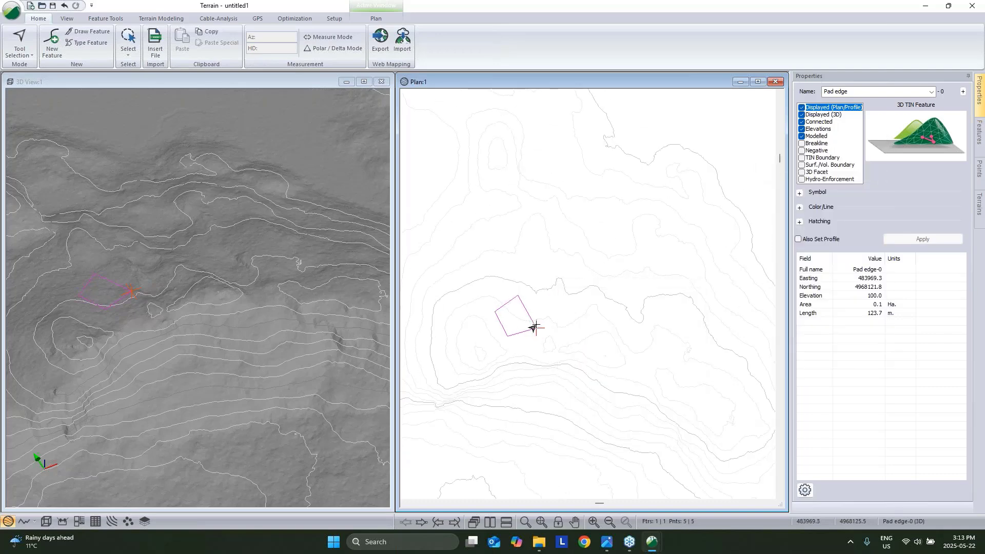
{"action": "mouse_move", "coordinate": [534, 327]}
{"action": "scroll", "coordinate": [533, 327], "scroll_direction": "up", "scroll_amount": 3}
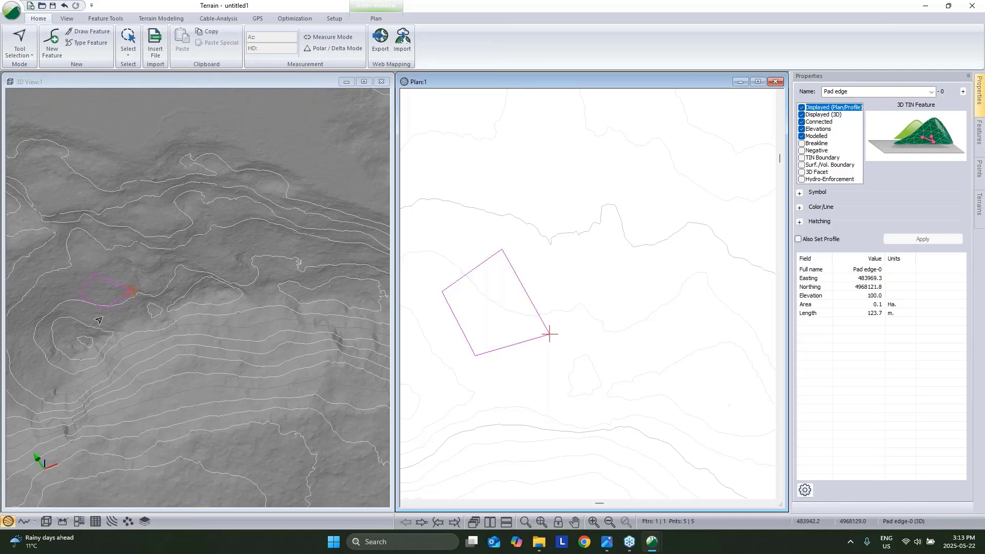
{"action": "left_click_drag", "start_coordinate": [134, 343], "coordinate": [105, 254]}
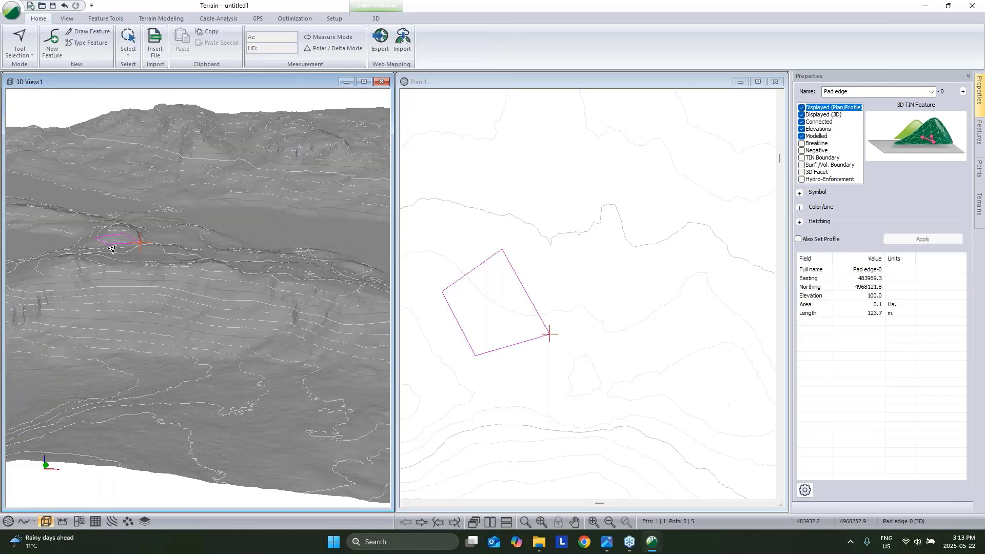
{"action": "mouse_move", "coordinate": [112, 250]}
{"action": "right_click", "coordinate": [514, 287]}
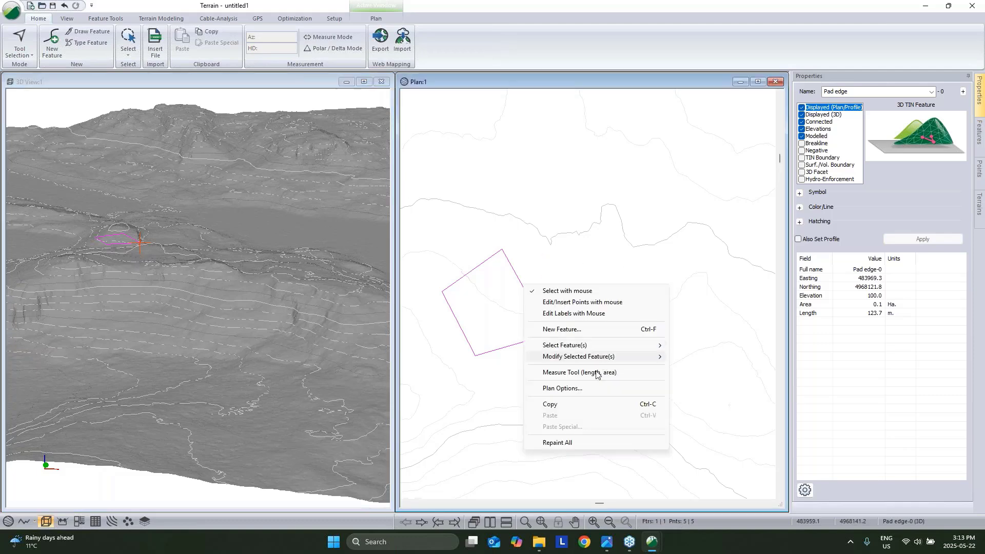
{"action": "left_click", "coordinate": [578, 400]}
{"action": "key", "text": "Delete"}
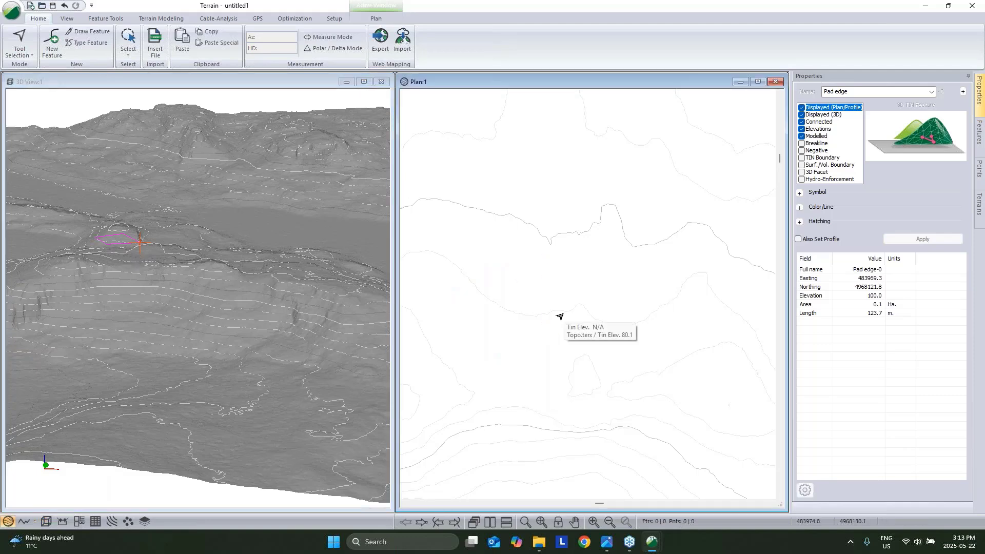
{"action": "left_click", "coordinate": [44, 38]}
{"action": "left_click", "coordinate": [256, 78]}
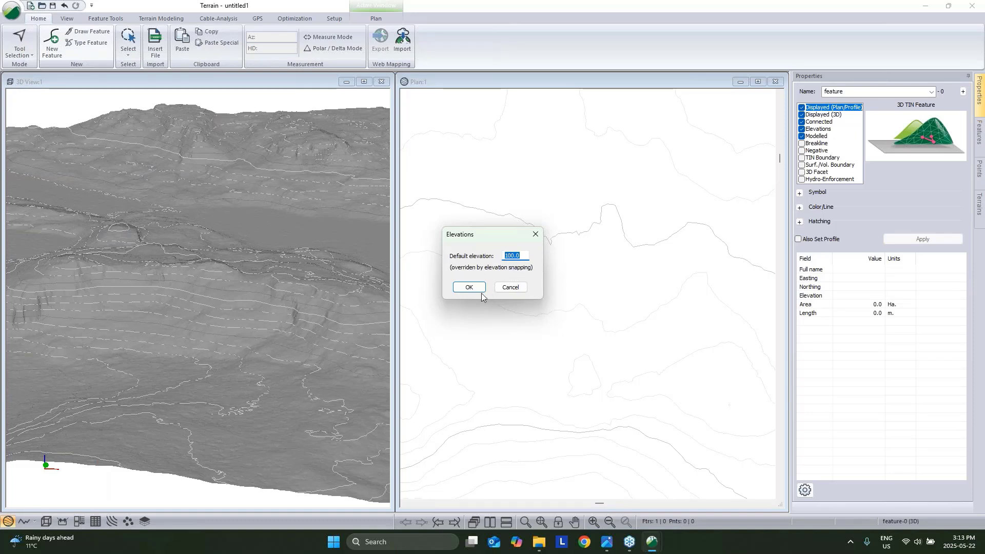
{"action": "left_click", "coordinate": [524, 290]}
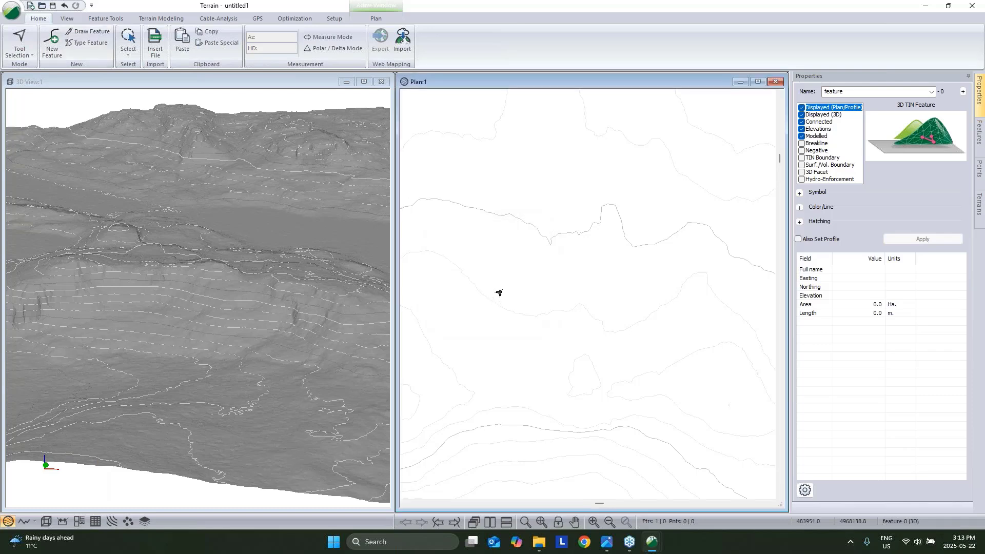
{"action": "right_click", "coordinate": [517, 275]}
{"action": "left_click", "coordinate": [561, 376]}
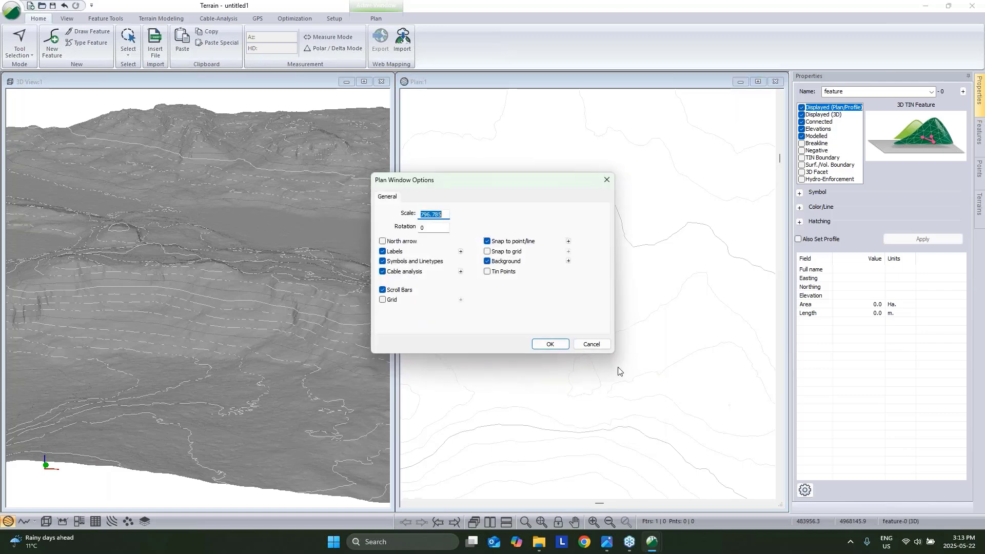
{"action": "left_click", "coordinate": [592, 344]}
{"action": "right_click", "coordinate": [507, 301]}
{"action": "left_click", "coordinate": [590, 430]}
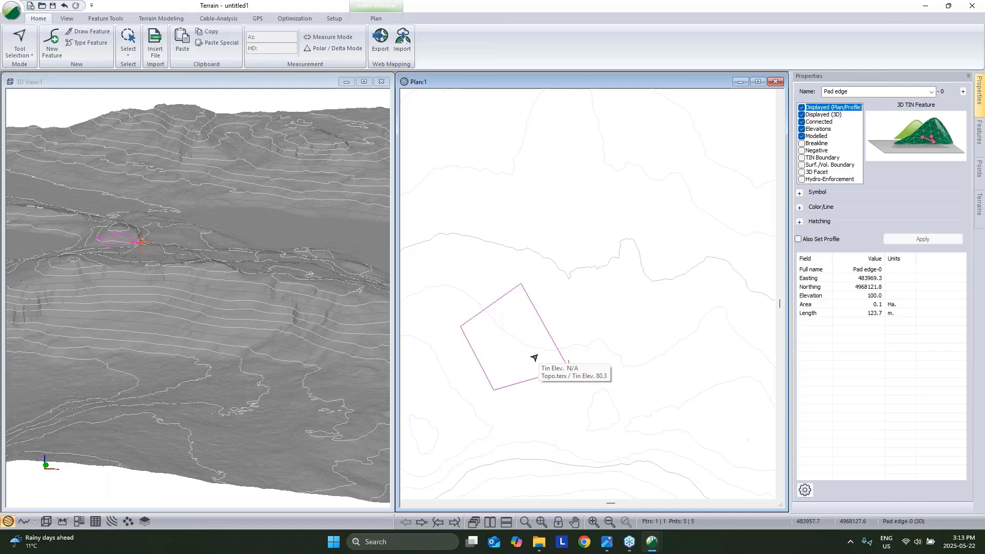
{"action": "middle_click_drag", "start_coordinate": [544, 349], "coordinate": [566, 319]}
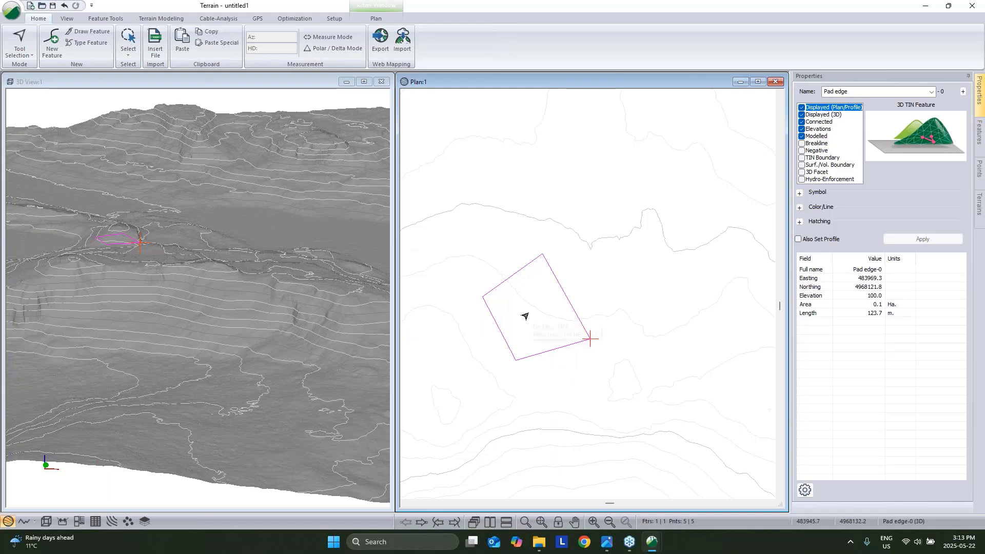
{"action": "mouse_move", "coordinate": [524, 316]}
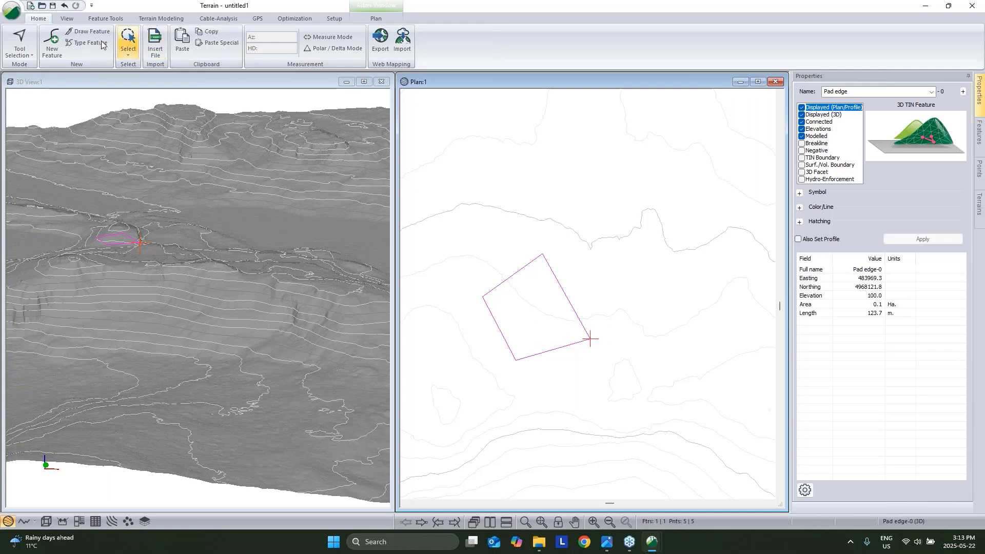
Shift the Pad edge polygon's Z coordinate to 80.5.
{"action": "left_click", "coordinate": [93, 20]}
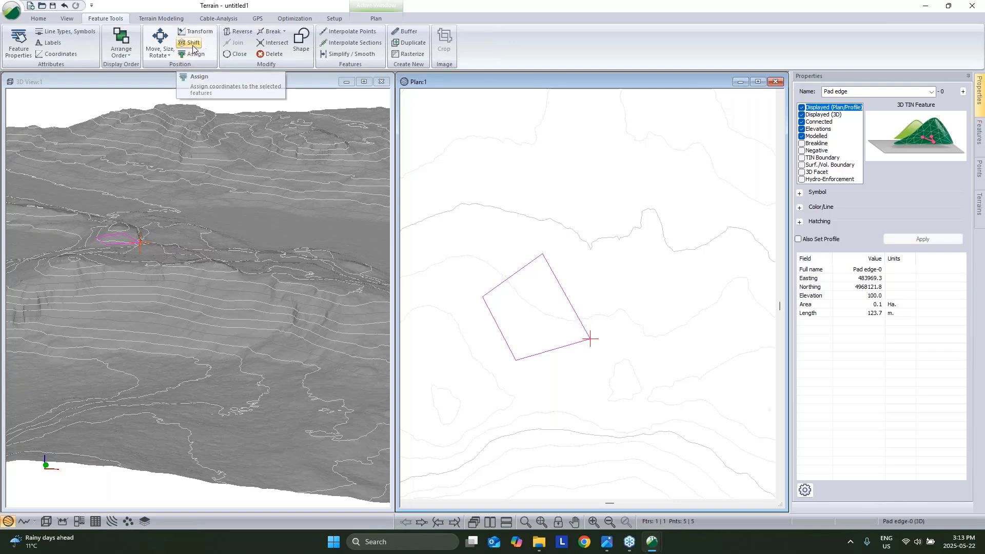
{"action": "left_click", "coordinate": [193, 43]}
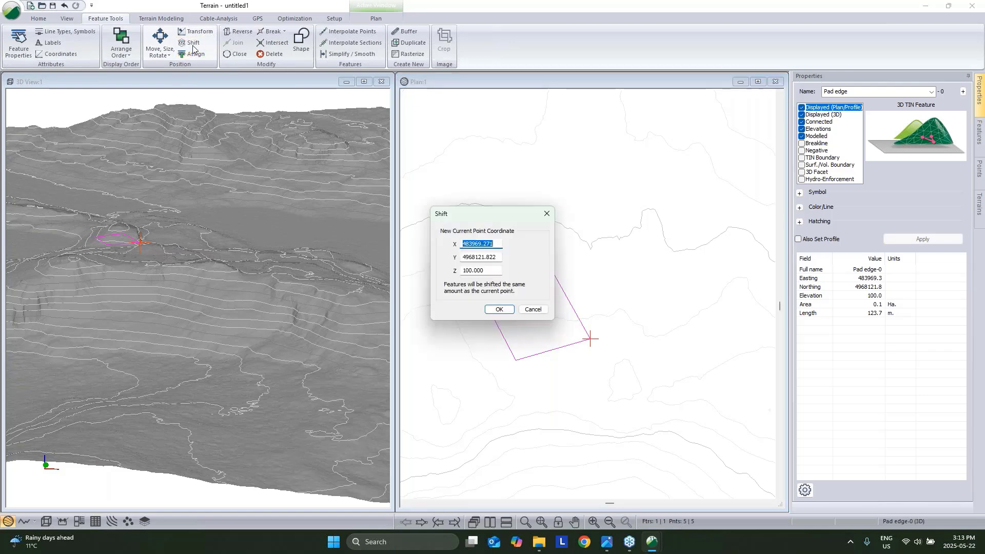
{"action": "left_click", "coordinate": [491, 273]}
{"action": "type", "text": "80."}
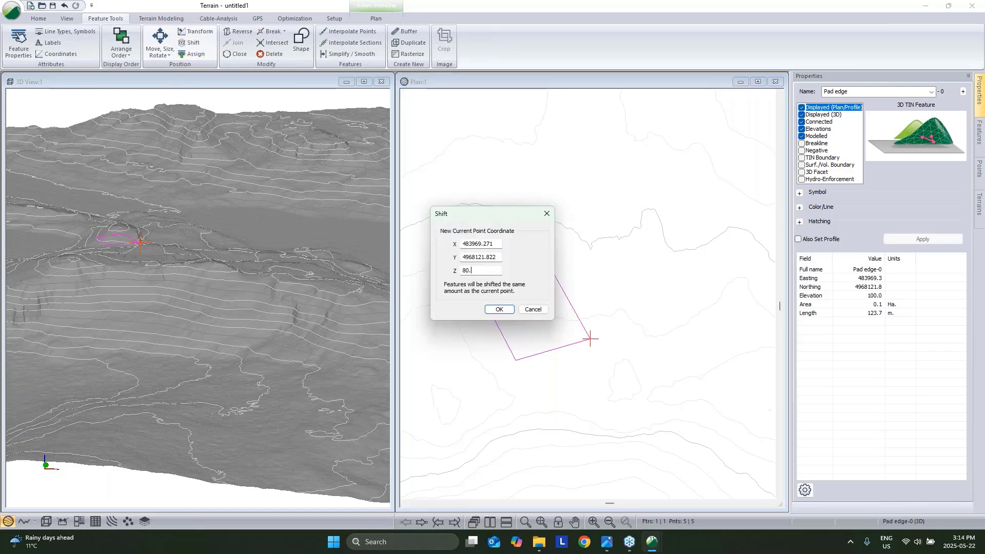
{"action": "type", "text": "5"}
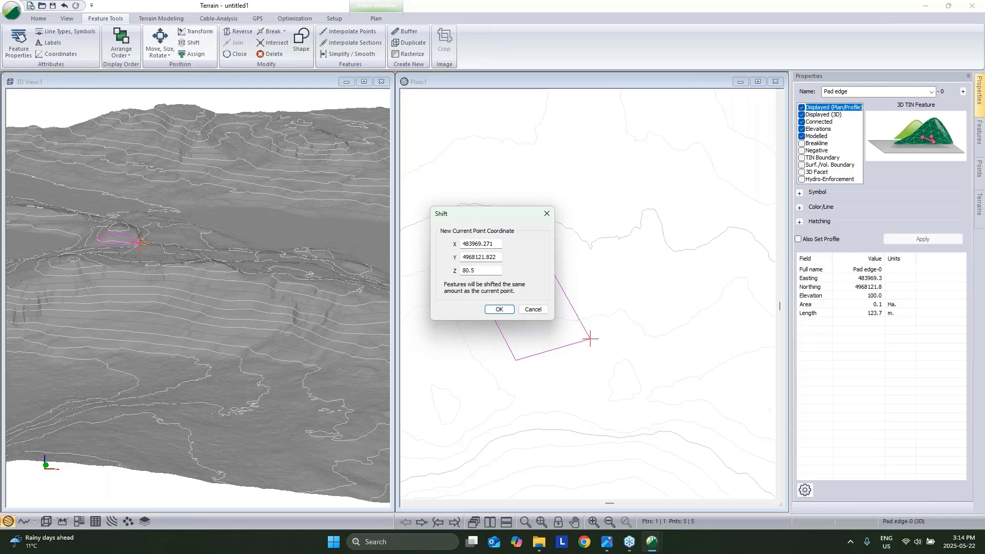
{"action": "left_click", "coordinate": [500, 310]}
Orbit the 3D view around the lowered pad and reselect the Pad edge polygon.
{"action": "left_click", "coordinate": [129, 265]}
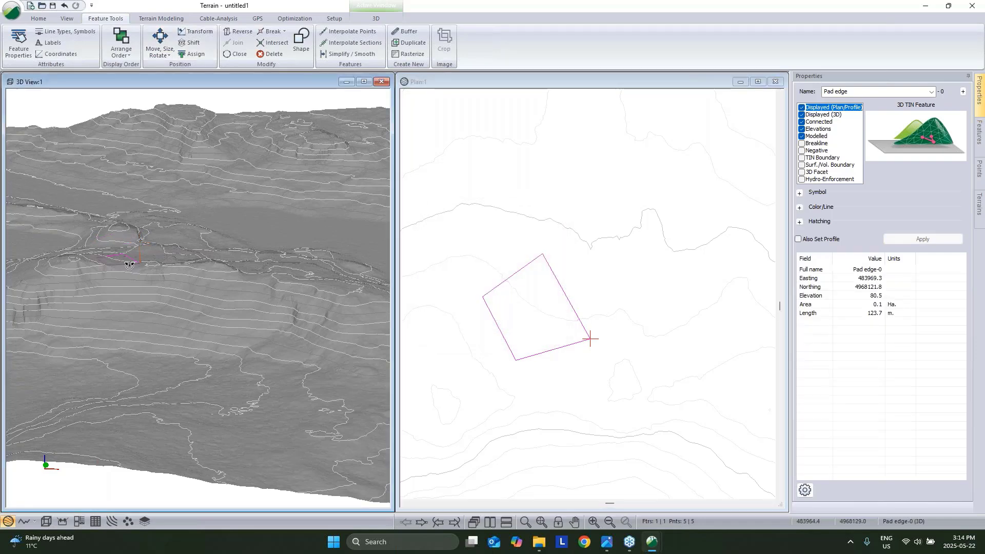
{"action": "scroll", "coordinate": [129, 265], "scroll_direction": "up", "scroll_amount": 5}
{"action": "left_click_drag", "start_coordinate": [129, 266], "coordinate": [195, 279]}
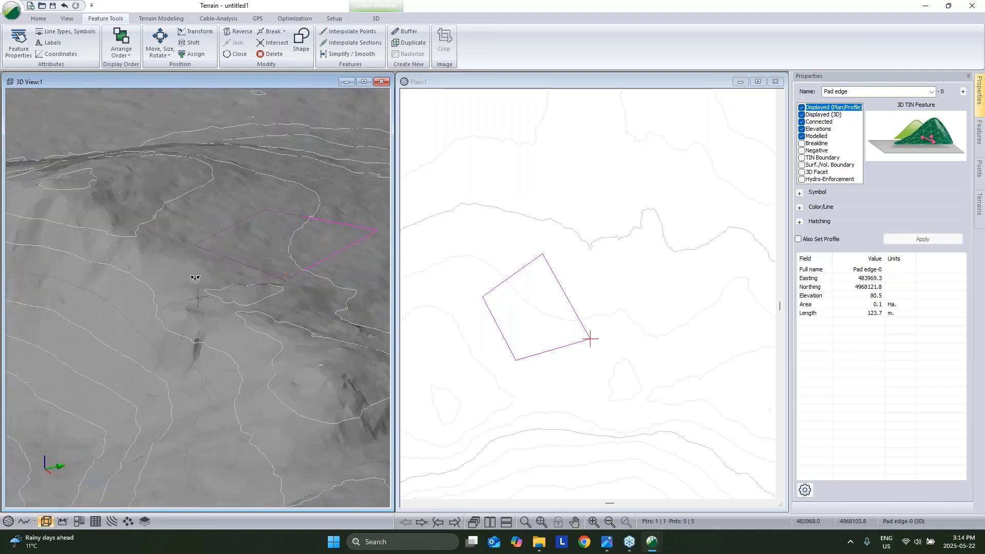
{"action": "left_click", "coordinate": [590, 279]}
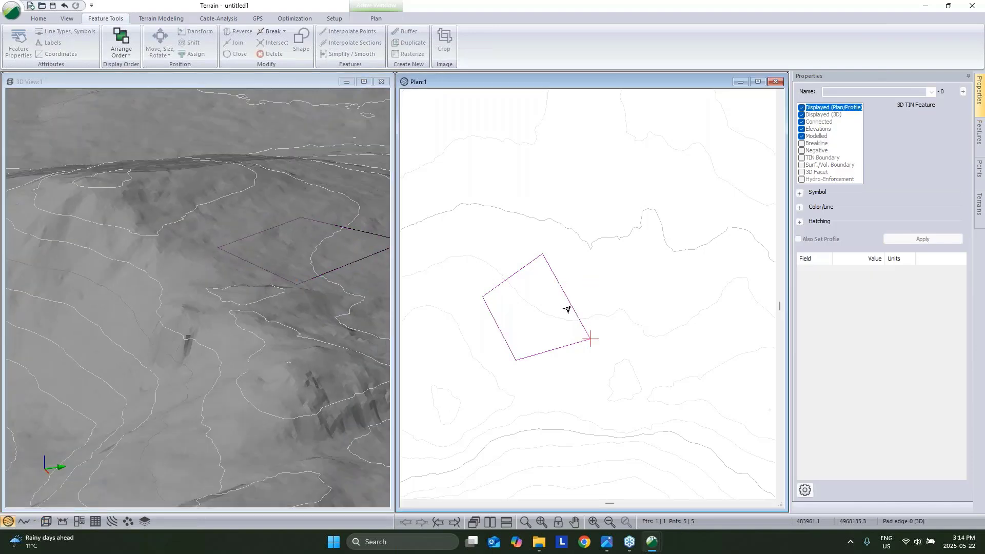
{"action": "left_click", "coordinate": [568, 310]}
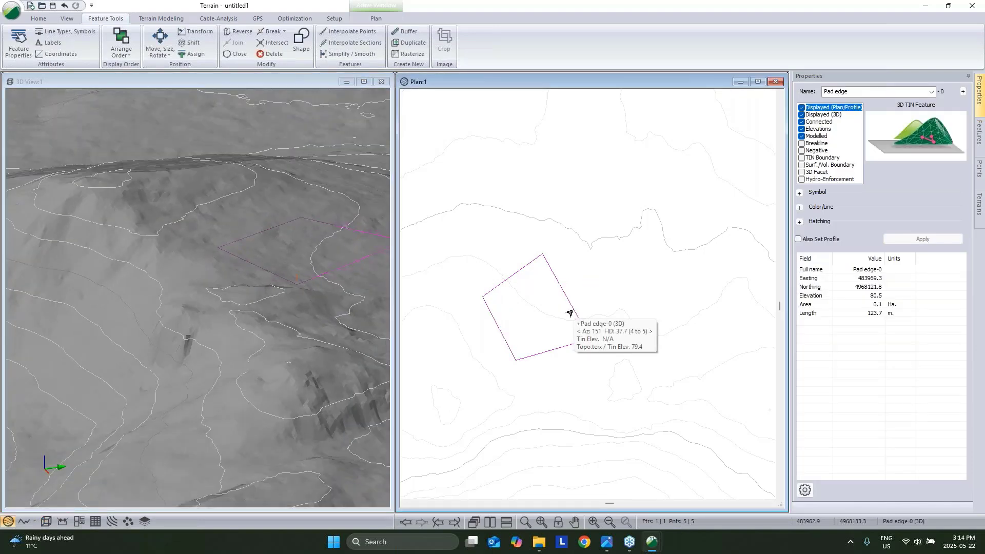
Generate the TIN with major and minor contours turned off.
{"action": "left_click", "coordinate": [160, 19]}
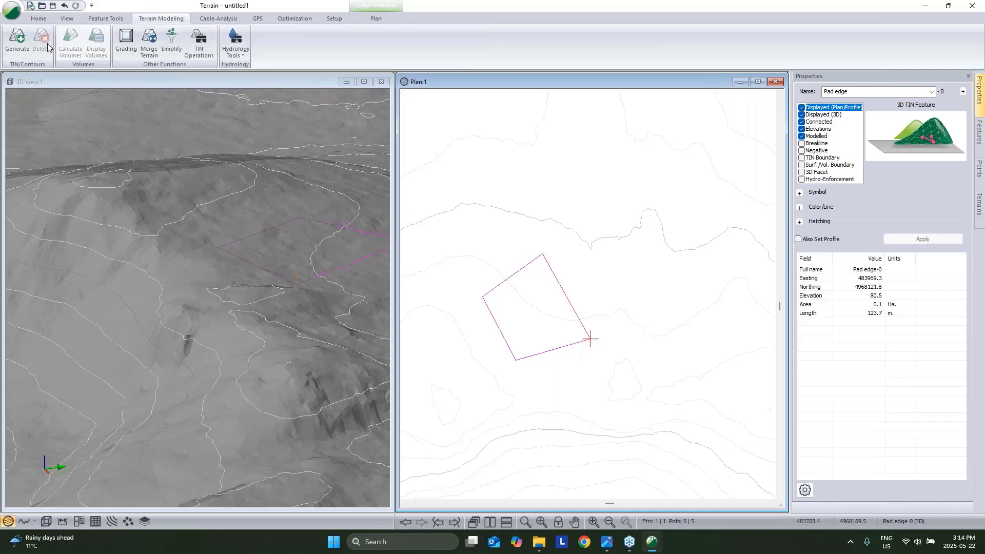
{"action": "left_click", "coordinate": [17, 41]}
{"action": "left_click", "coordinate": [398, 250]}
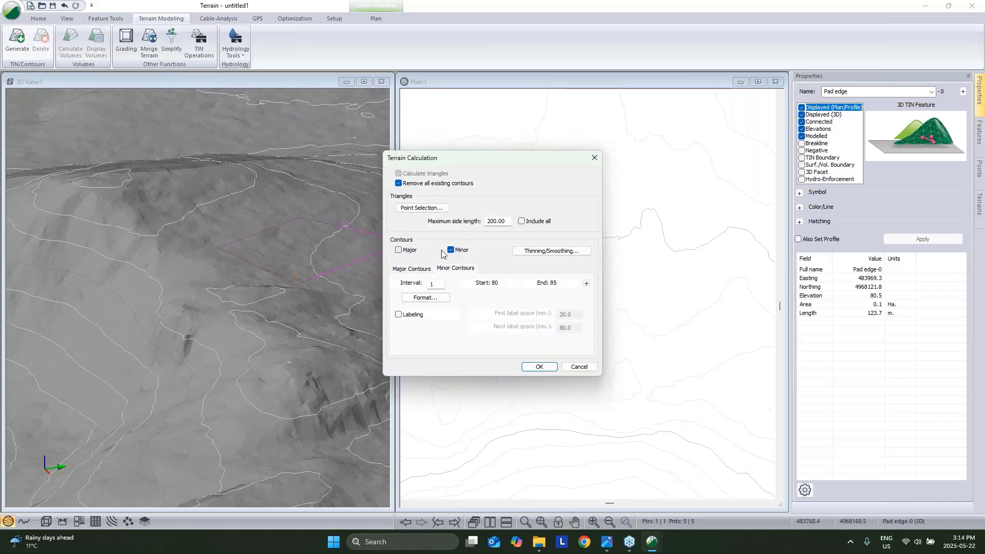
{"action": "left_click", "coordinate": [451, 250]}
{"action": "left_click", "coordinate": [539, 367]}
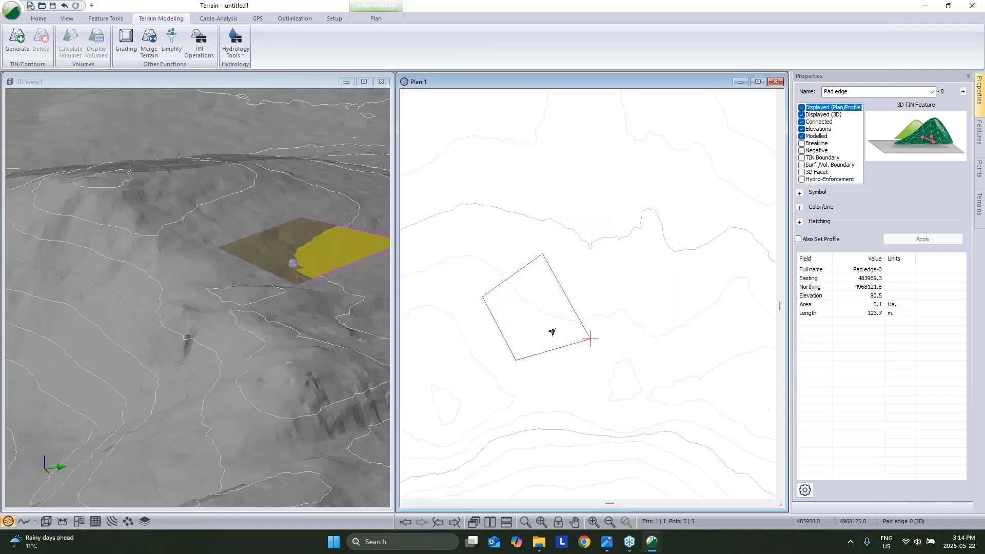
Orbit the 3D view over the yellow pad and step through its edge vertices.
{"action": "middle_click_drag", "start_coordinate": [335, 291], "coordinate": [266, 312]}
{"action": "left_click_drag", "start_coordinate": [265, 312], "coordinate": [241, 313]}
{"action": "mouse_move", "coordinate": [285, 287]}
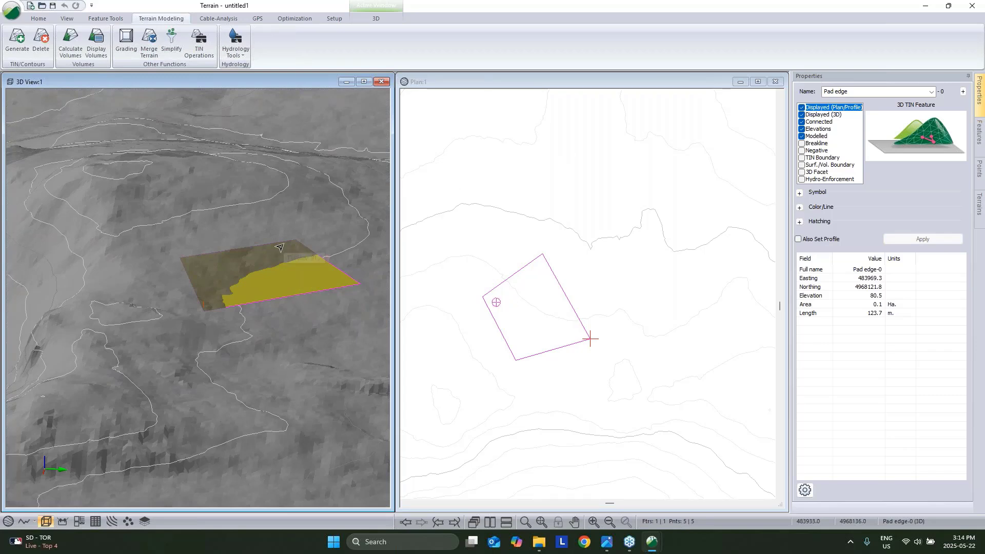
{"action": "mouse_move", "coordinate": [280, 246]}
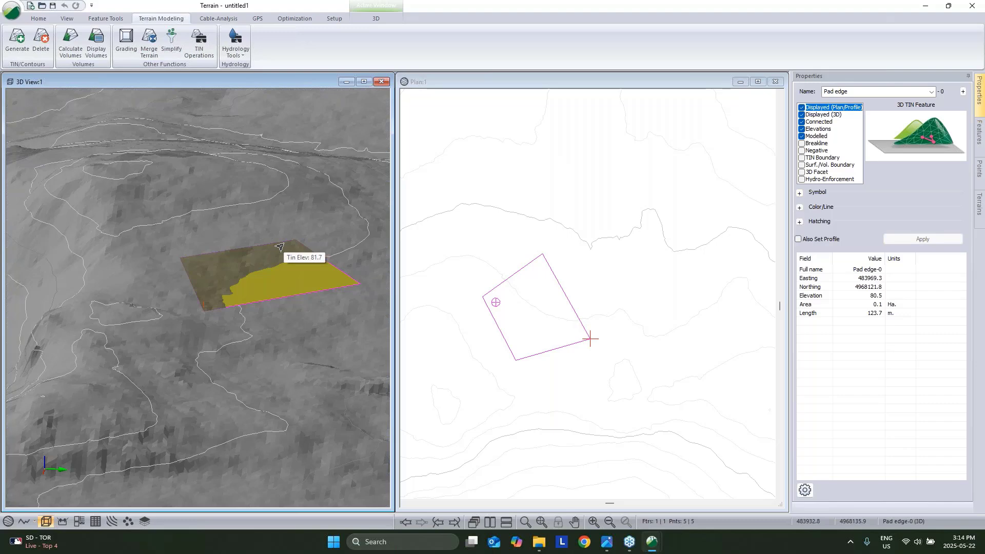
{"action": "mouse_move", "coordinate": [194, 217]}
{"action": "left_mouse_down"}
{"action": "mouse_move", "coordinate": [291, 226]}
{"action": "mouse_move", "coordinate": [271, 199]}
{"action": "mouse_move", "coordinate": [257, 205]}
{"action": "left_mouse_up"}
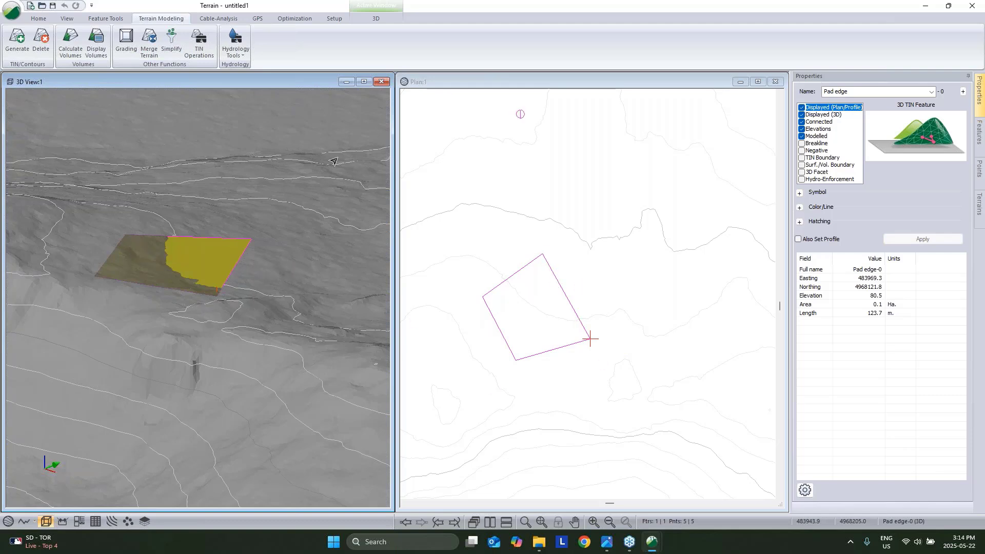
{"action": "left_click", "coordinate": [510, 302]}
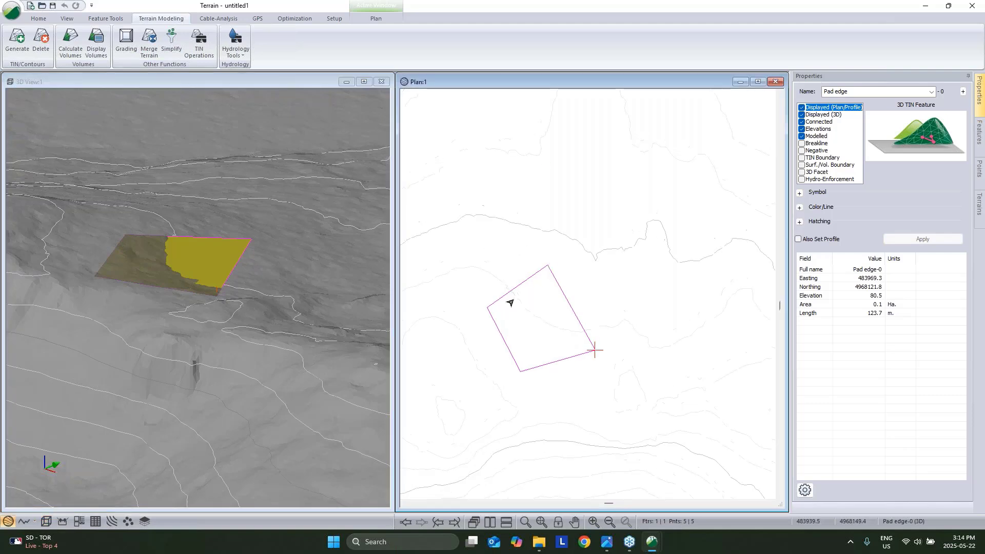
{"action": "left_click", "coordinate": [486, 308]}
{"action": "mouse_move", "coordinate": [520, 310]}
{"action": "left_click", "coordinate": [422, 522]}
{"action": "left_click", "coordinate": [423, 523]}
{"action": "left_click", "coordinate": [799, 208]}
{"action": "left_click", "coordinate": [875, 218]}
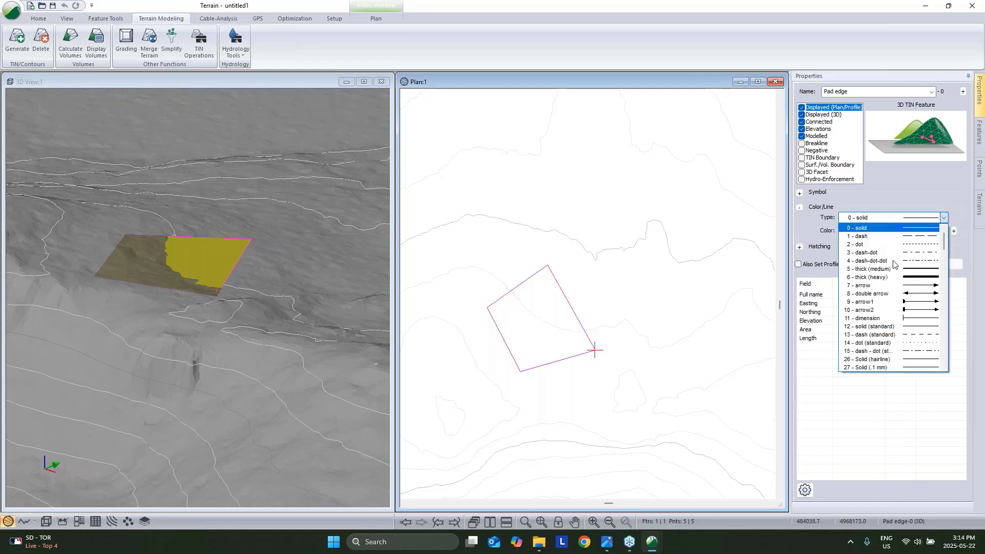
{"action": "scroll", "coordinate": [892, 294], "scroll_direction": "down", "scroll_amount": 3}
{"action": "scroll", "coordinate": [892, 293], "scroll_direction": "down", "scroll_amount": 10}
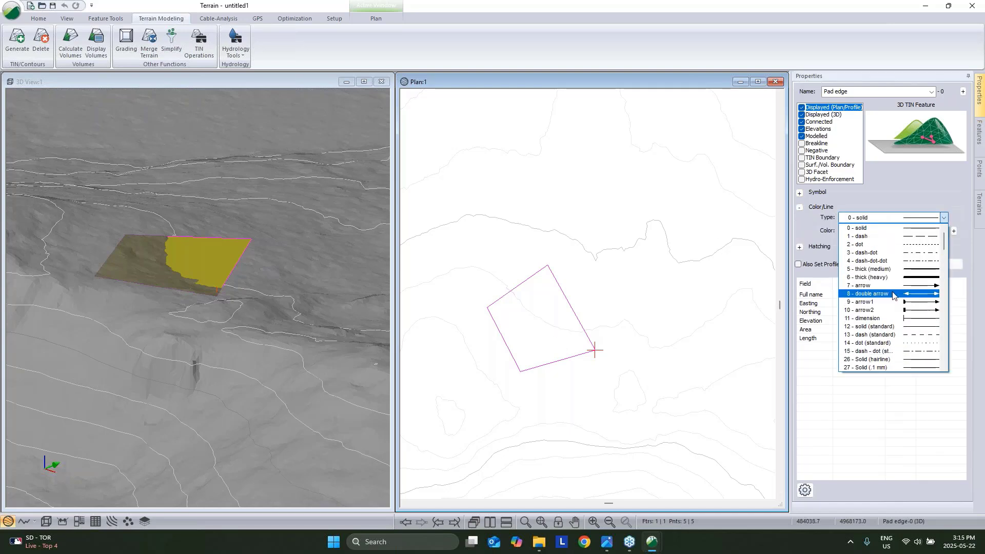
{"action": "scroll", "coordinate": [911, 335], "scroll_direction": "down", "scroll_amount": 3}
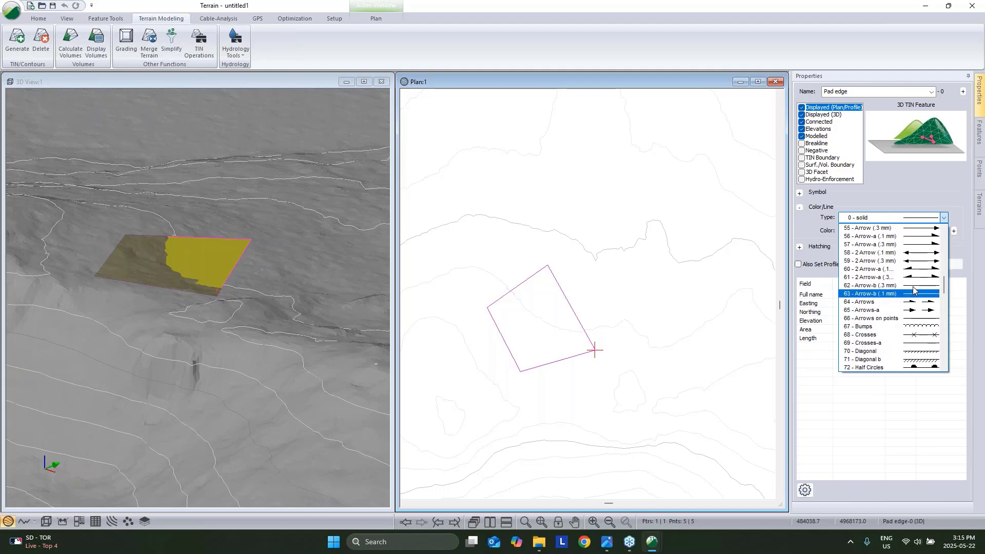
{"action": "left_click", "coordinate": [914, 315]}
{"action": "left_click", "coordinate": [918, 265]}
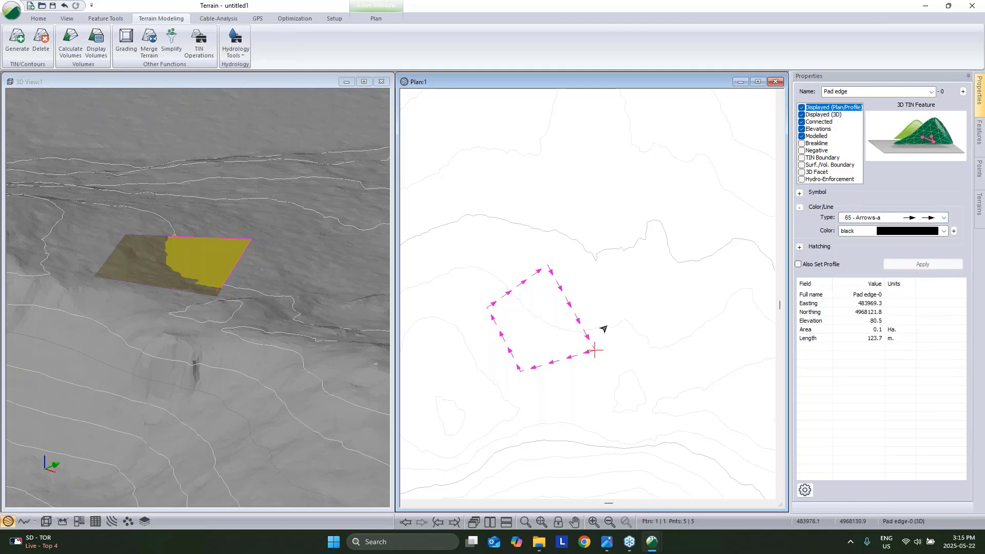
{"action": "left_click", "coordinate": [904, 221]}
{"action": "scroll", "coordinate": [898, 249], "scroll_direction": "up", "scroll_amount": 15}
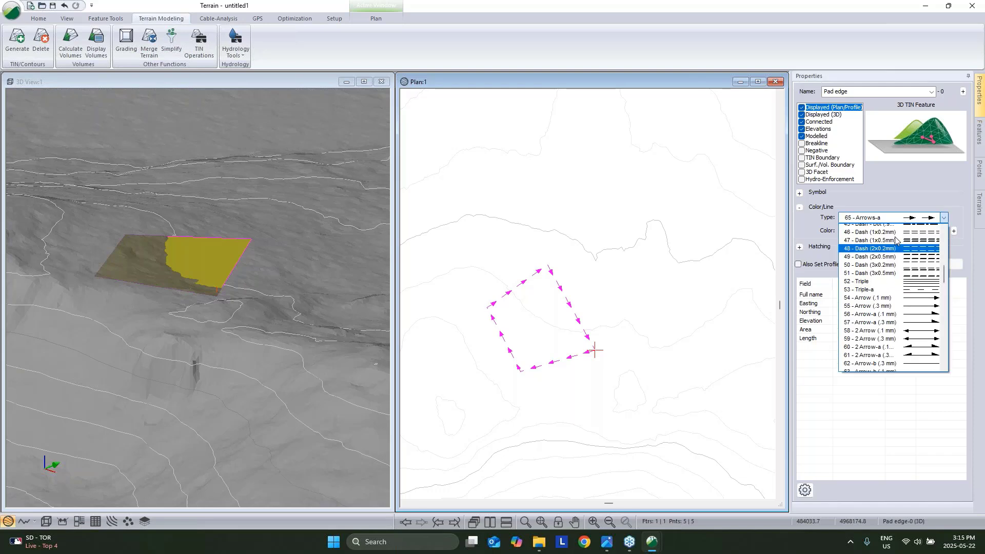
{"action": "left_click", "coordinate": [872, 228]}
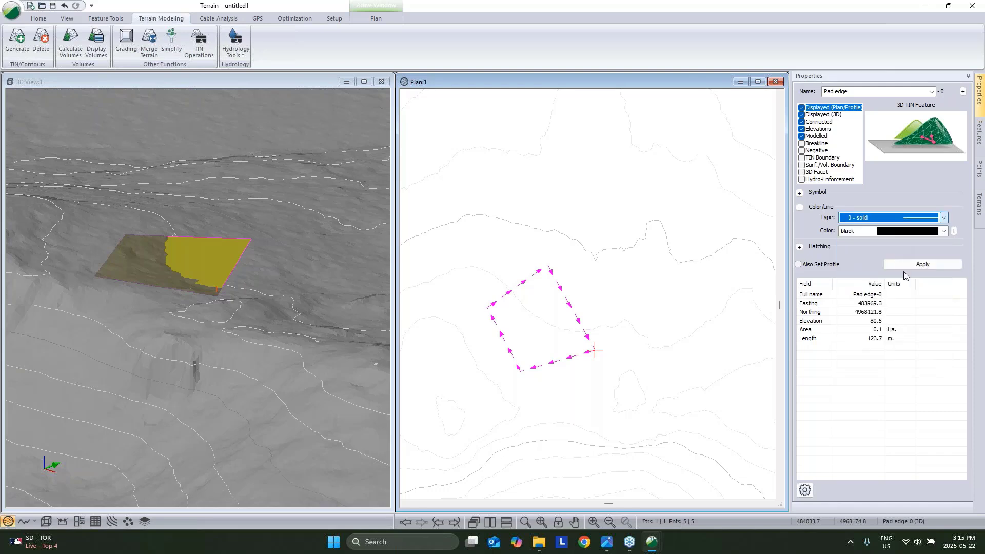
{"action": "left_click", "coordinate": [920, 264]}
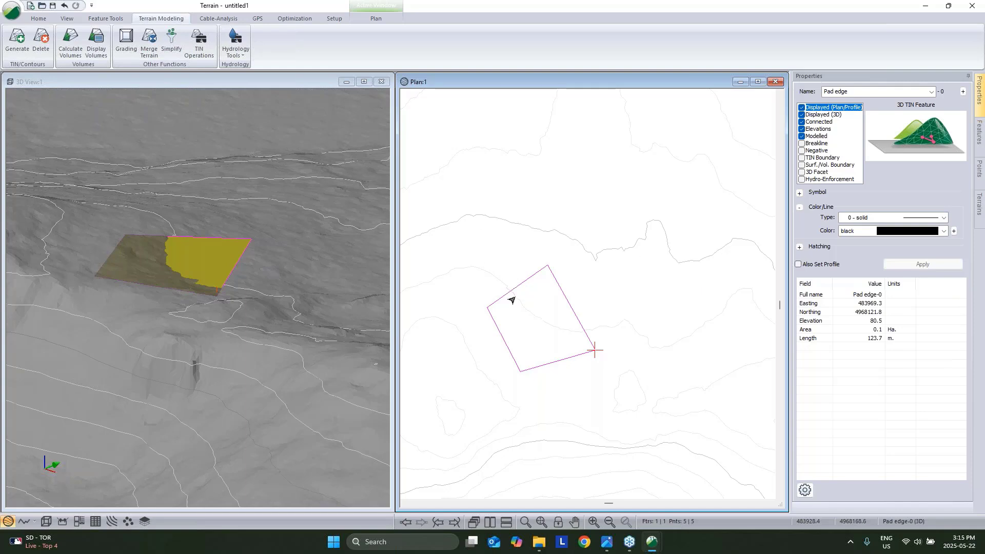
Grade the pad to target Topo.terx with Slope + 3:1 and Slope - 4:1.
{"action": "left_click", "coordinate": [124, 41]}
{"action": "left_click_drag", "start_coordinate": [394, 164], "coordinate": [182, 102]}
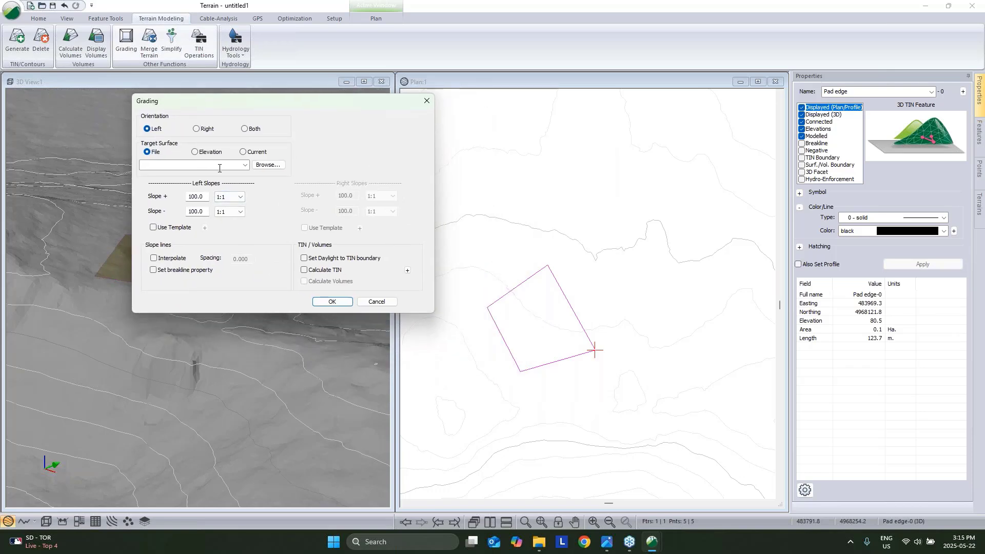
{"action": "left_click", "coordinate": [246, 166]}
{"action": "left_click", "coordinate": [223, 174]}
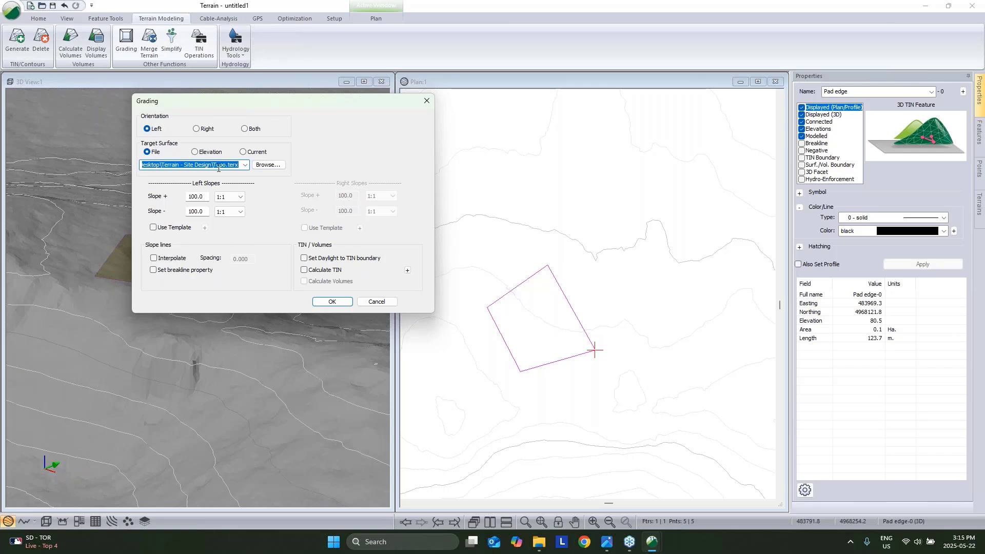
{"action": "left_click", "coordinate": [218, 199]}
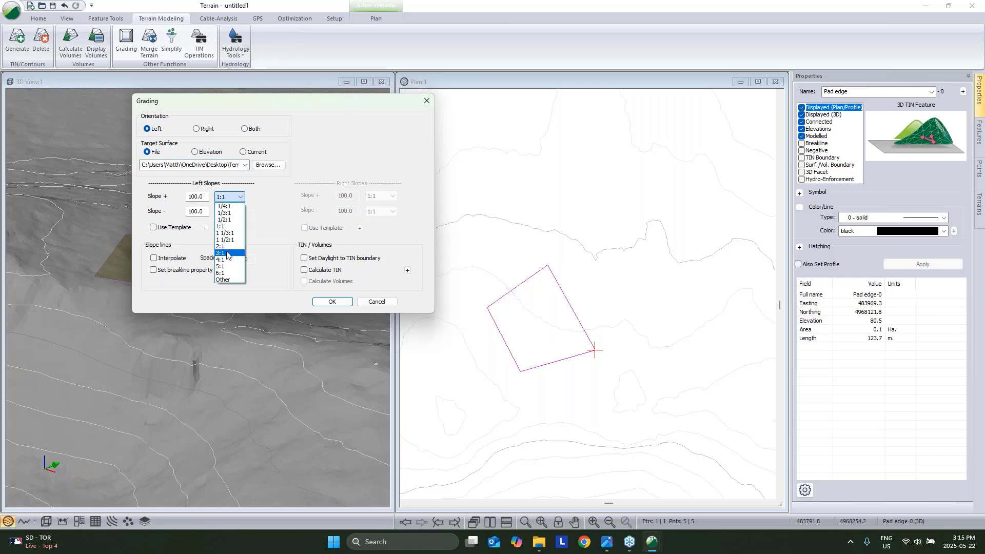
{"action": "left_click", "coordinate": [226, 253]}
{"action": "left_click", "coordinate": [230, 211]}
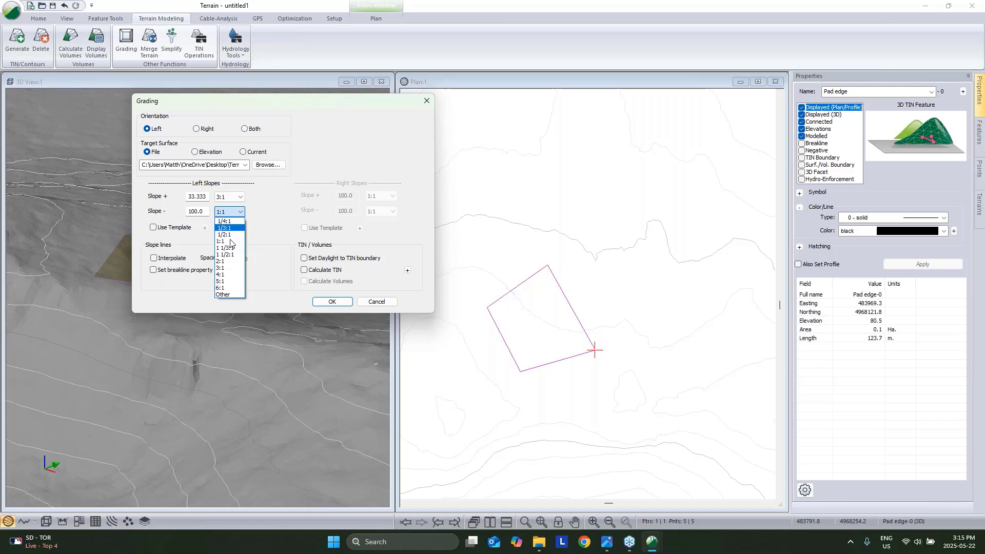
{"action": "left_click", "coordinate": [226, 274]}
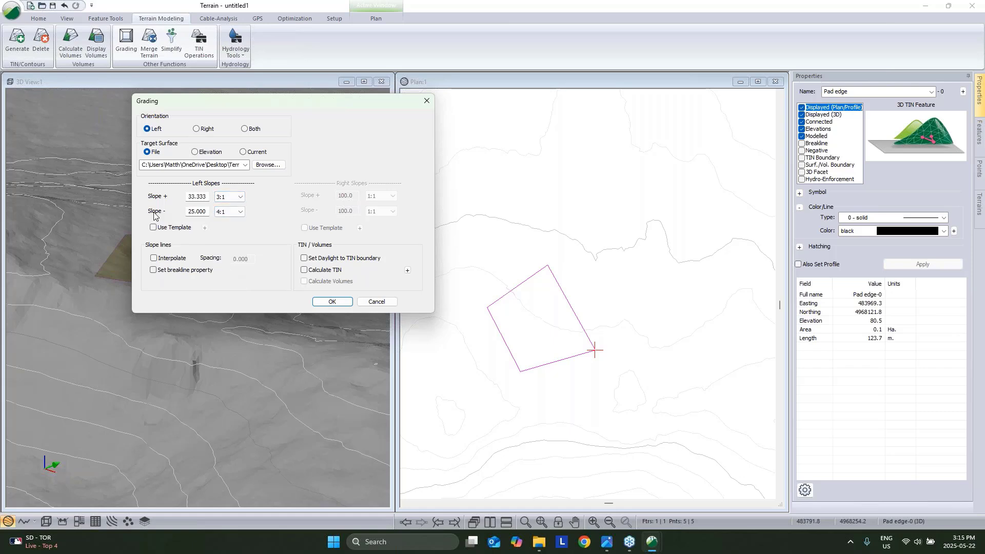
Enable interpolated slope lines with new spacing, plus Daylight, Calculate TIN and Volumes.
{"action": "left_click", "coordinate": [153, 258]}
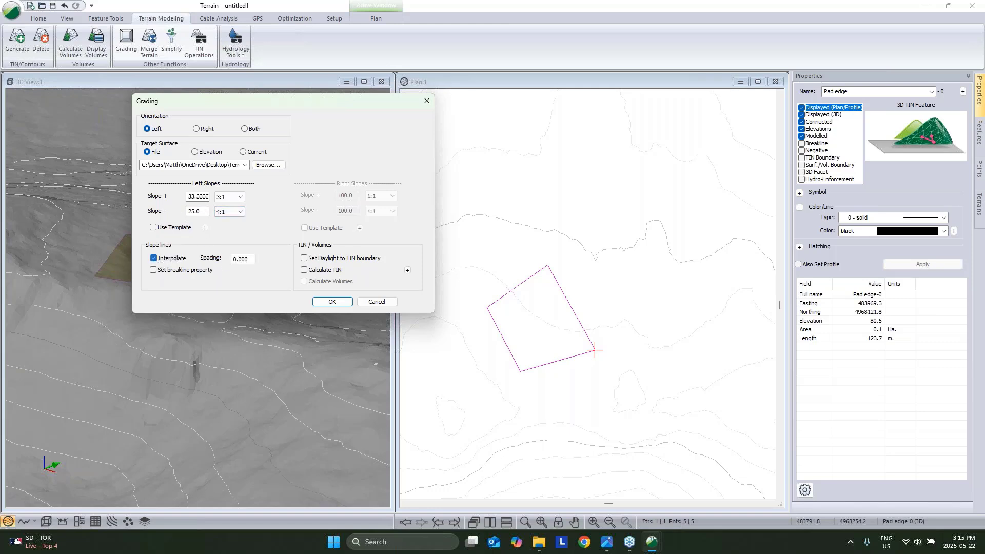
{"action": "double_click", "coordinate": [253, 259]}
{"action": "type", "text": "5"}
{"action": "left_click", "coordinate": [304, 258]}
{"action": "left_click", "coordinate": [304, 270]}
{"action": "left_click", "coordinate": [305, 282]}
Run the grading, close the 1292.4 cut / 2139.7 fill report, and reselect the pad edge.
{"action": "left_click", "coordinate": [339, 302]}
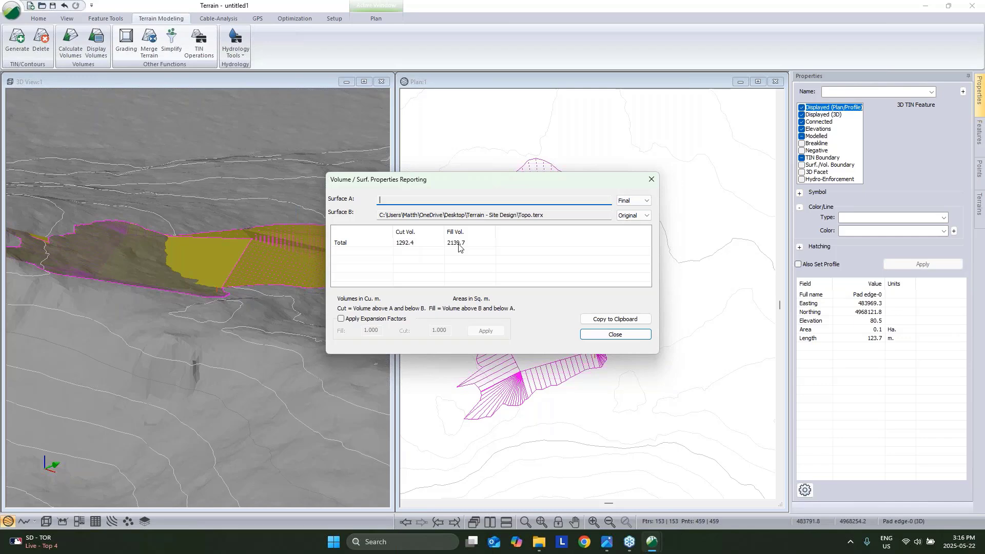
{"action": "left_click", "coordinate": [616, 334]}
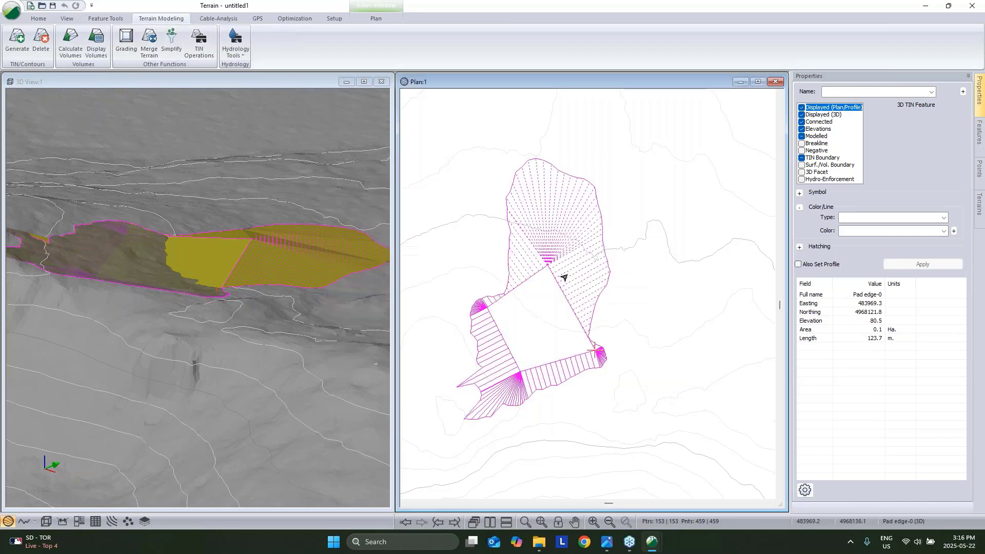
{"action": "left_click", "coordinate": [624, 333]}
{"action": "mouse_move", "coordinate": [287, 262]}
{"action": "left_mouse_down"}
{"action": "mouse_move", "coordinate": [282, 278]}
{"action": "mouse_move", "coordinate": [223, 312]}
{"action": "mouse_move", "coordinate": [193, 307]}
{"action": "mouse_move", "coordinate": [239, 315]}
{"action": "mouse_move", "coordinate": [238, 277]}
{"action": "left_mouse_up"}
{"action": "left_click", "coordinate": [239, 277]}
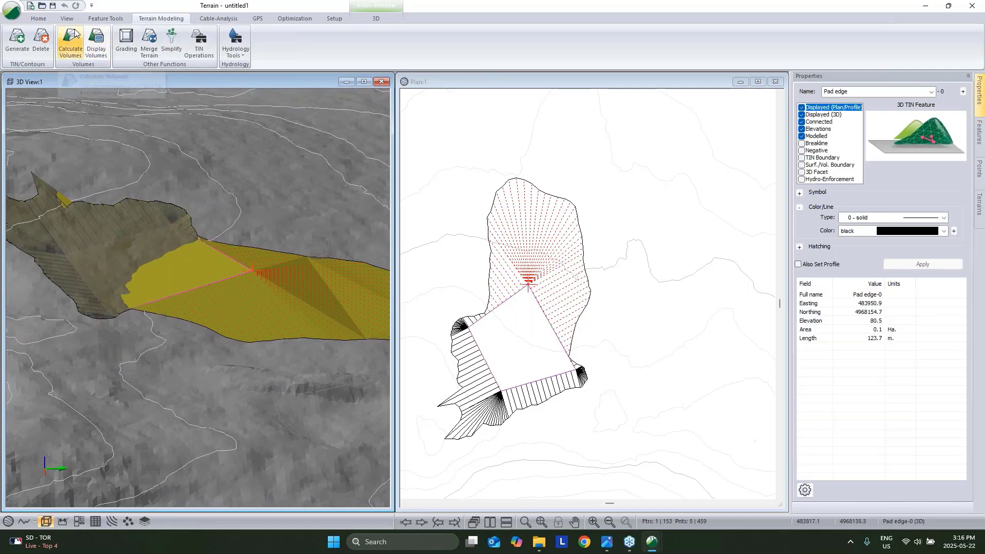
{"action": "left_click", "coordinate": [105, 19]}
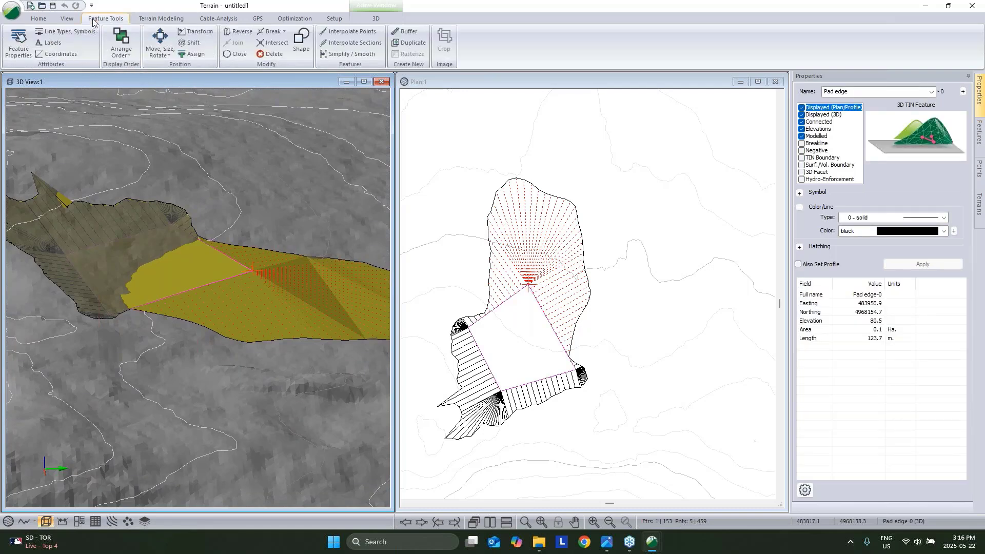
Shift the pad edge elevation to 80.2.
{"action": "left_click", "coordinate": [195, 43]}
{"action": "left_click_drag", "start_coordinate": [484, 271], "coordinate": [474, 279]}
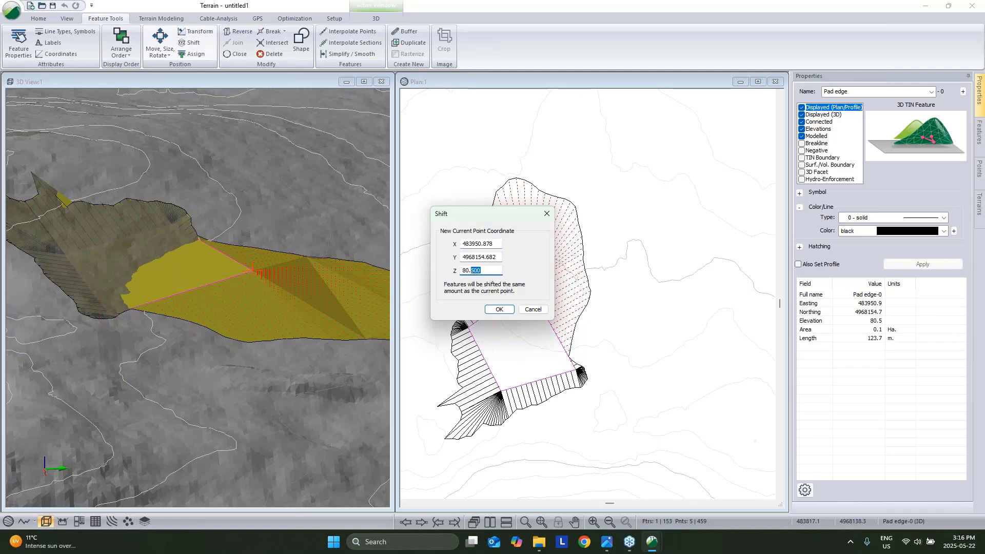
{"action": "left_click", "coordinate": [499, 309]}
{"action": "left_click", "coordinate": [539, 335]}
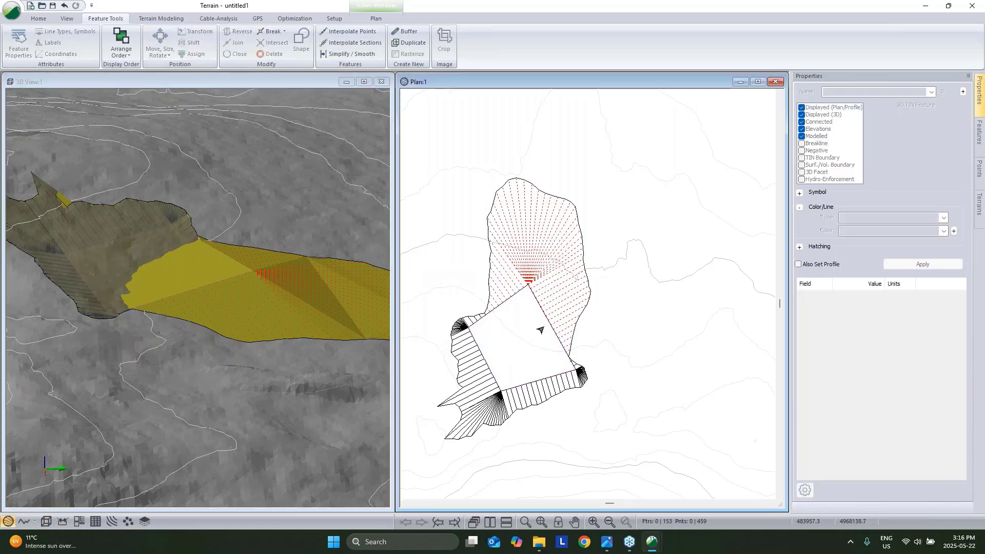
Rerun the pad grading at the new elevation and regenerate the TIN.
{"action": "left_click", "coordinate": [161, 18]}
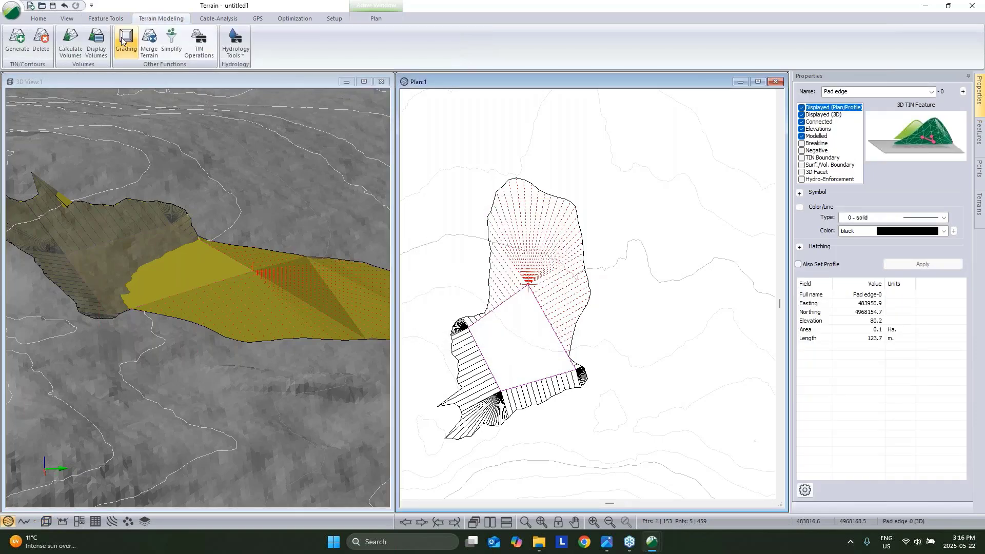
{"action": "left_click", "coordinate": [126, 44]}
{"action": "left_click", "coordinate": [545, 365]}
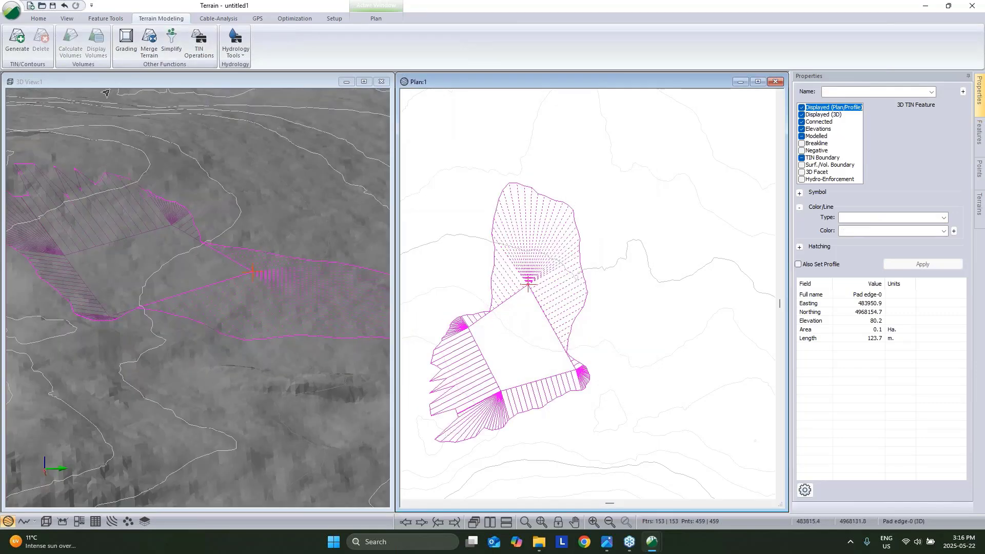
{"action": "left_click", "coordinate": [18, 41]}
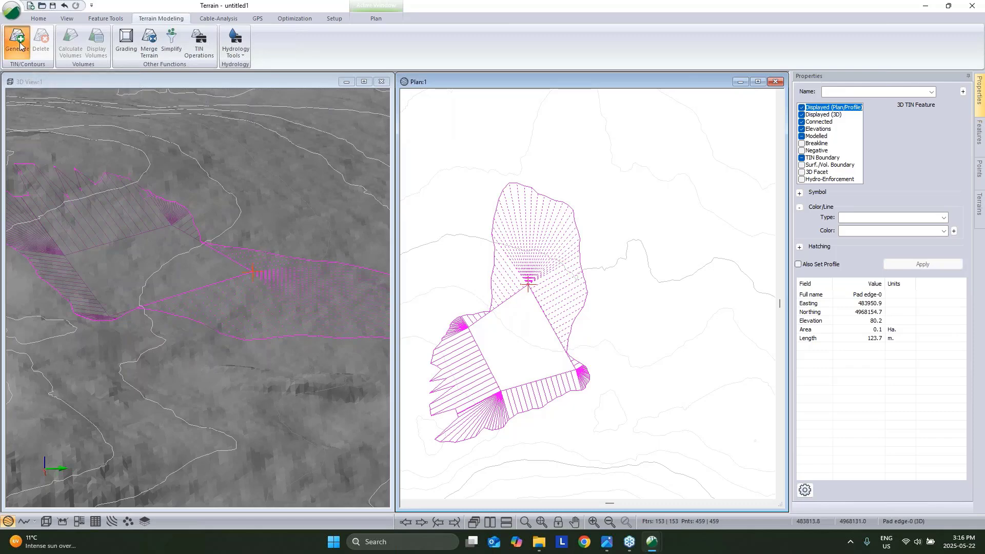
{"action": "left_click", "coordinate": [538, 366]}
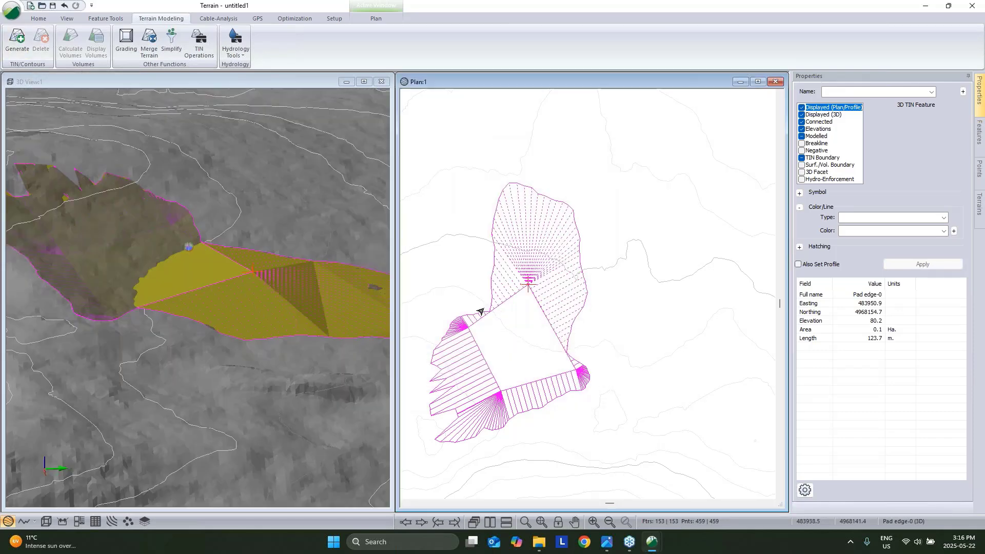
Calculate volumes against Topo.terx (1787.2 cut, 1521.8 fill) and select Pad edge-0.
{"action": "left_click", "coordinate": [79, 50]}
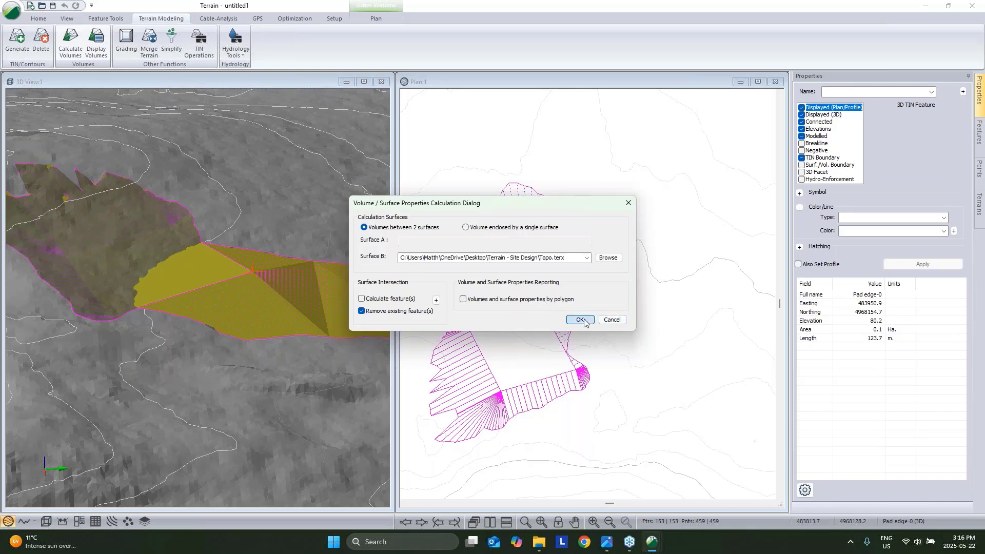
{"action": "left_click", "coordinate": [578, 319]}
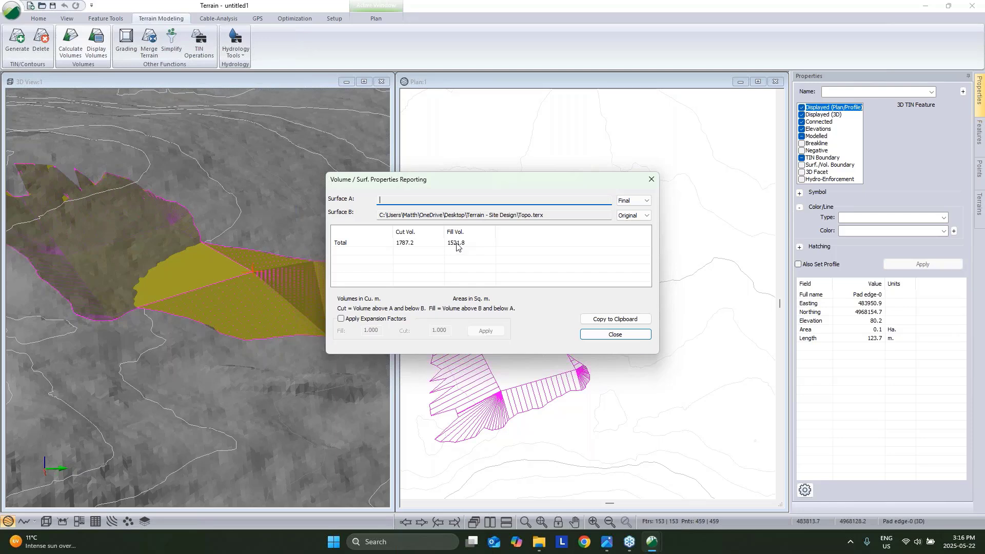
{"action": "left_click", "coordinate": [617, 336]}
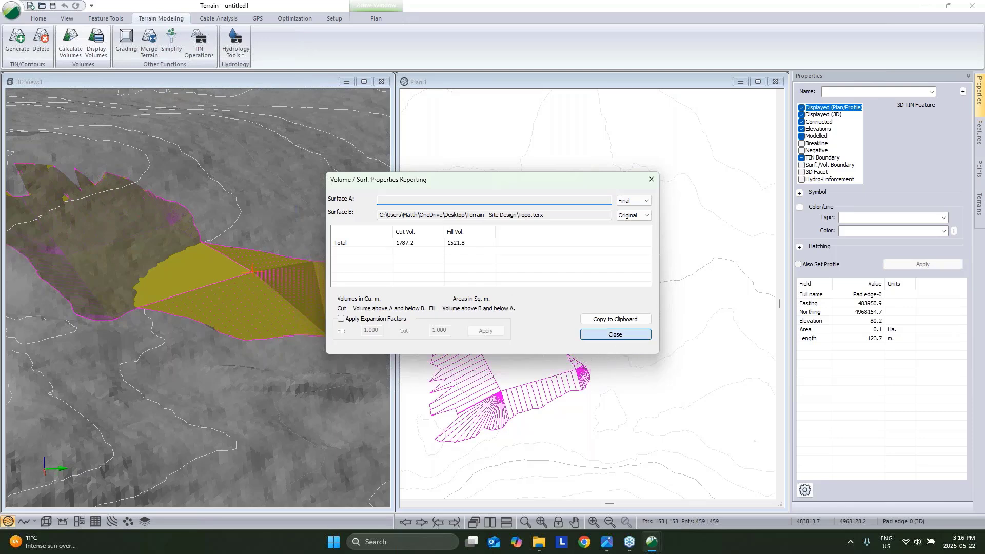
{"action": "left_click", "coordinate": [568, 334]}
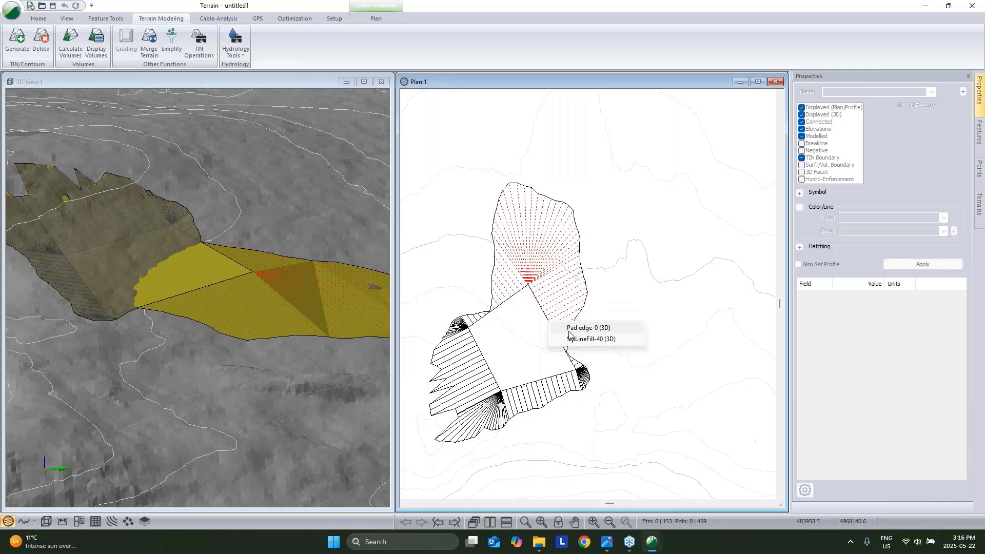
{"action": "left_click", "coordinate": [569, 330]}
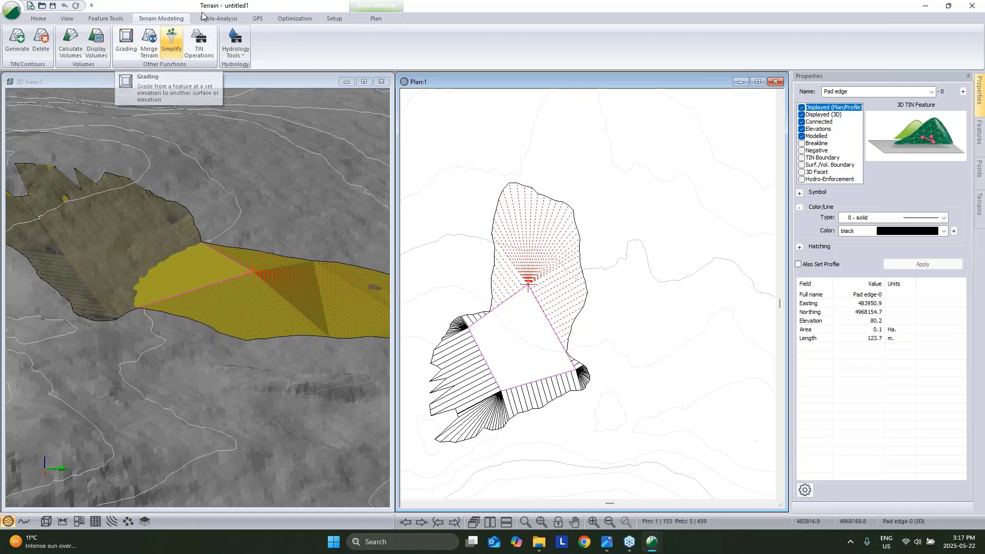
Auto-balance the pad with breakline slope lines and 0 surplus, giving 1927.6 m³ cut and fill.
{"action": "left_click", "coordinate": [294, 19]}
{"action": "left_click", "coordinate": [51, 41]}
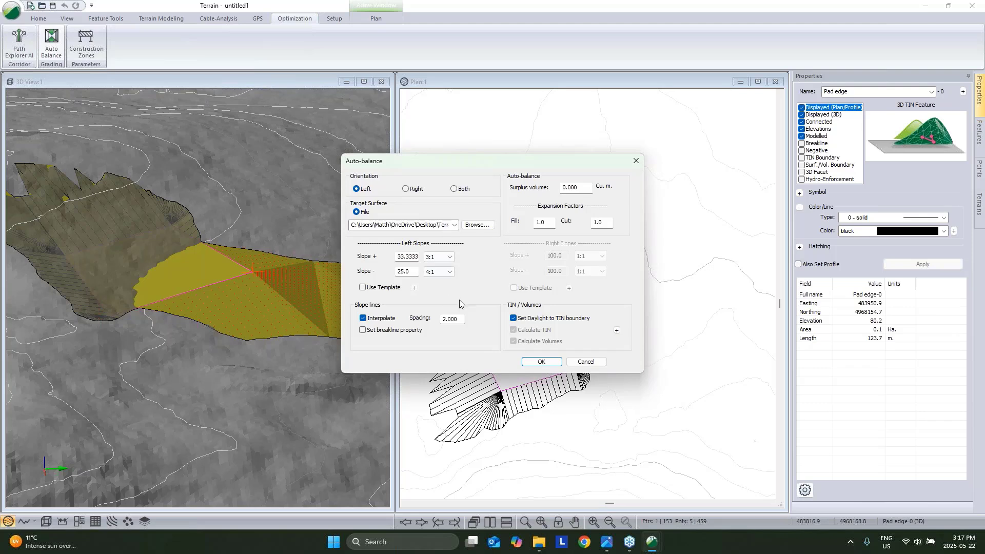
{"action": "left_click", "coordinate": [371, 333]}
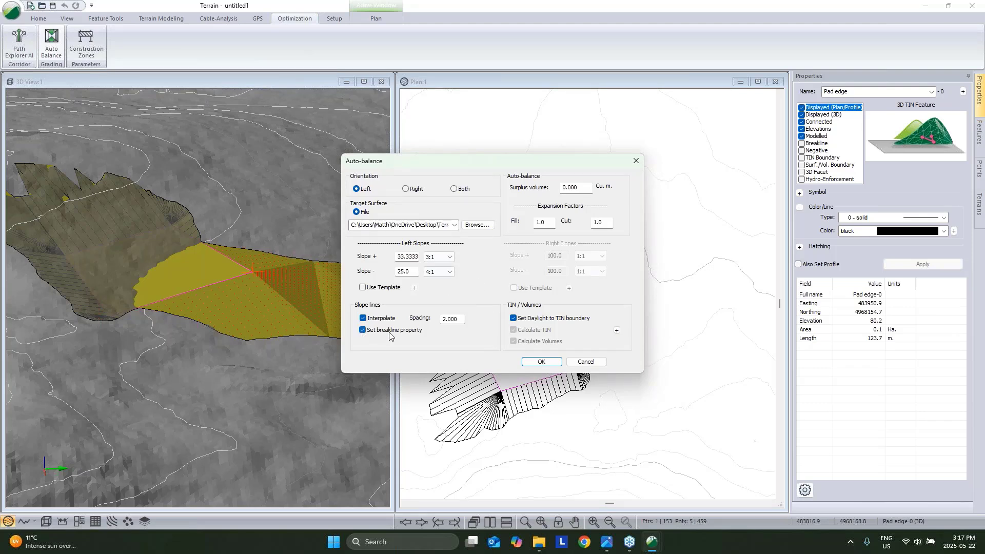
{"action": "double_click", "coordinate": [574, 187]}
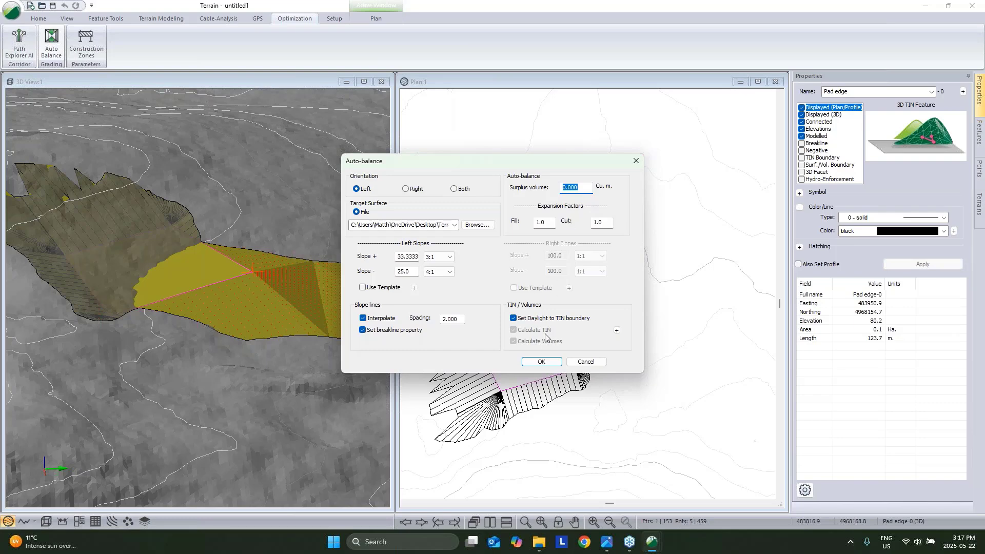
{"action": "left_click", "coordinate": [542, 362]}
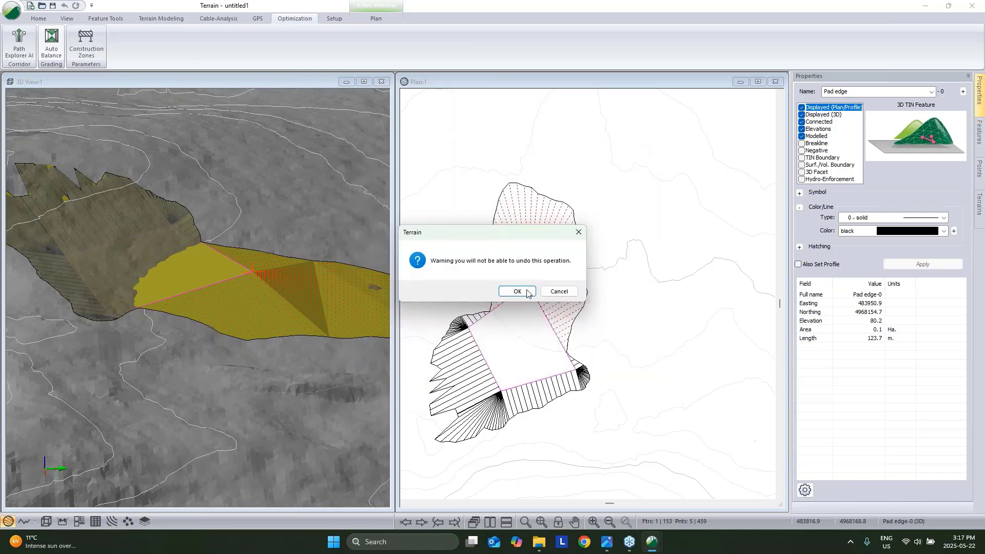
{"action": "left_click", "coordinate": [509, 290]}
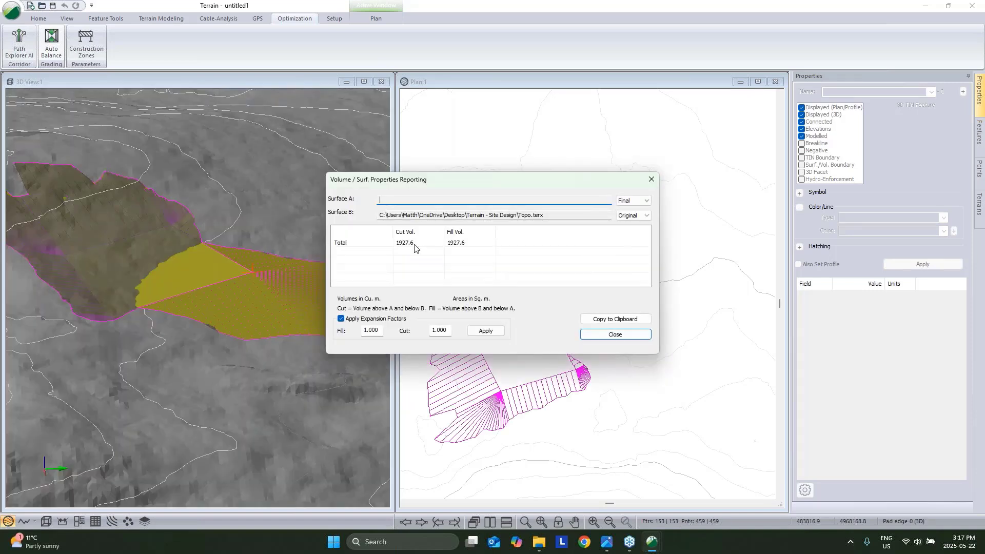
{"action": "left_click", "coordinate": [618, 334]}
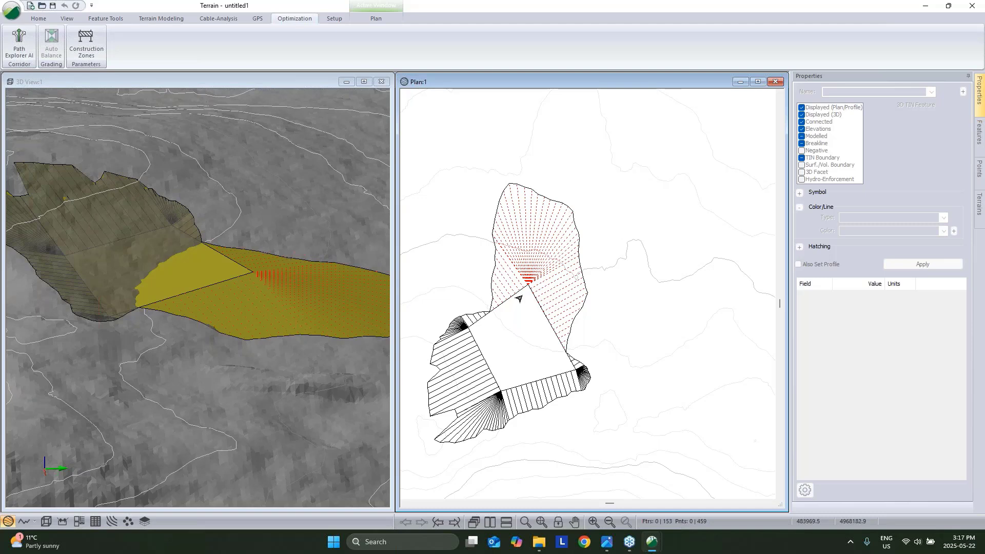
{"action": "left_click", "coordinate": [536, 318]}
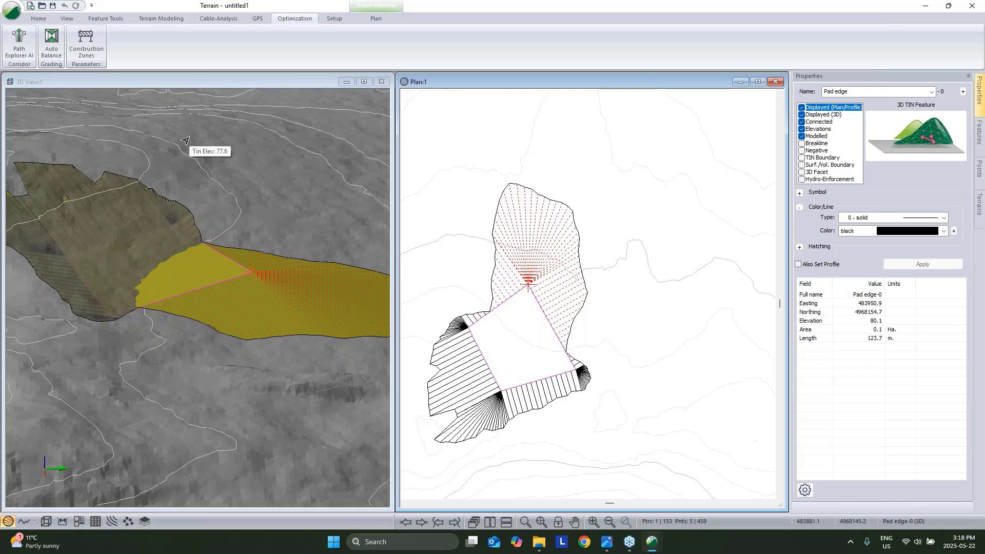
{"action": "left_click", "coordinate": [51, 44]}
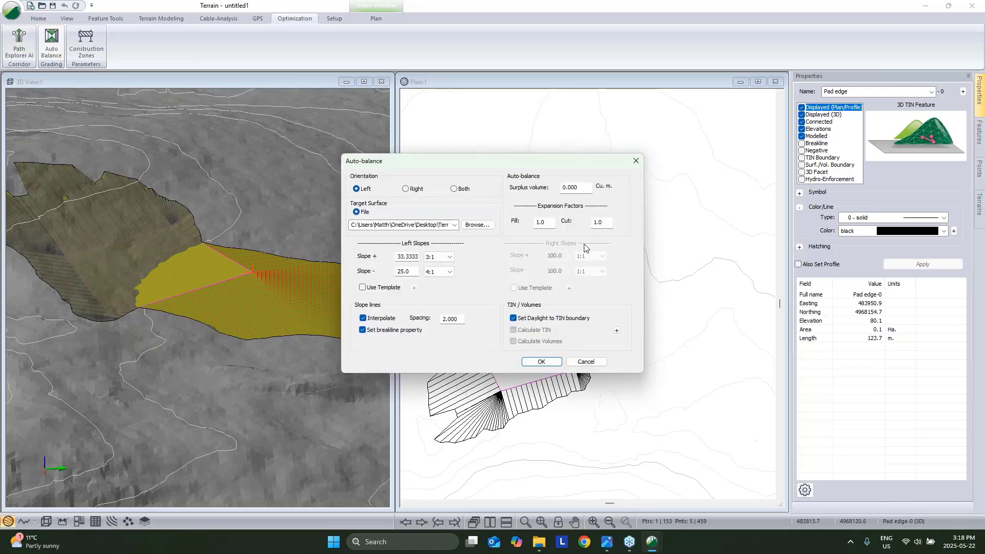
{"action": "double_click", "coordinate": [545, 222]}
{"action": "left_click_drag", "start_coordinate": [515, 155], "coordinate": [307, 77]}
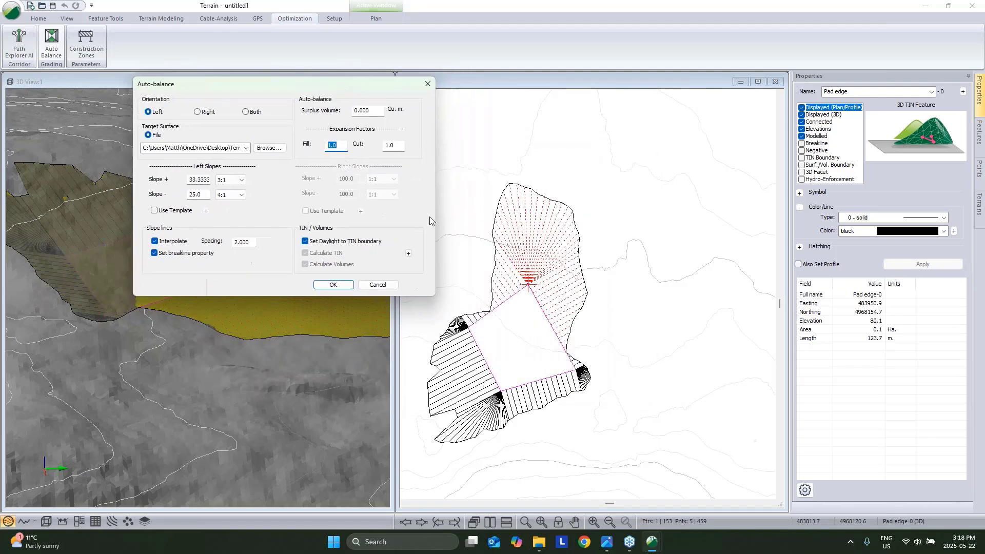
{"action": "double_click", "coordinate": [376, 109]}
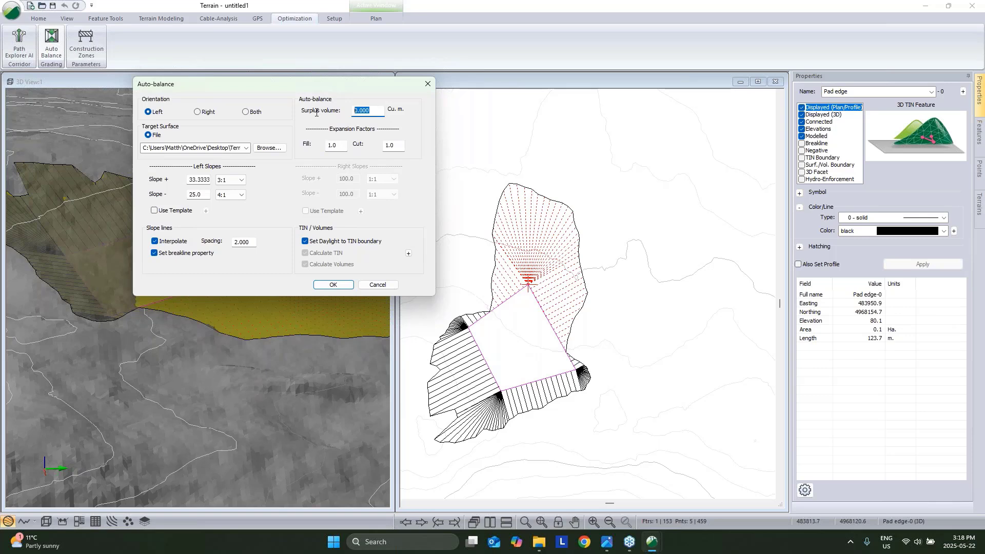
{"action": "double_click", "coordinate": [342, 145]}
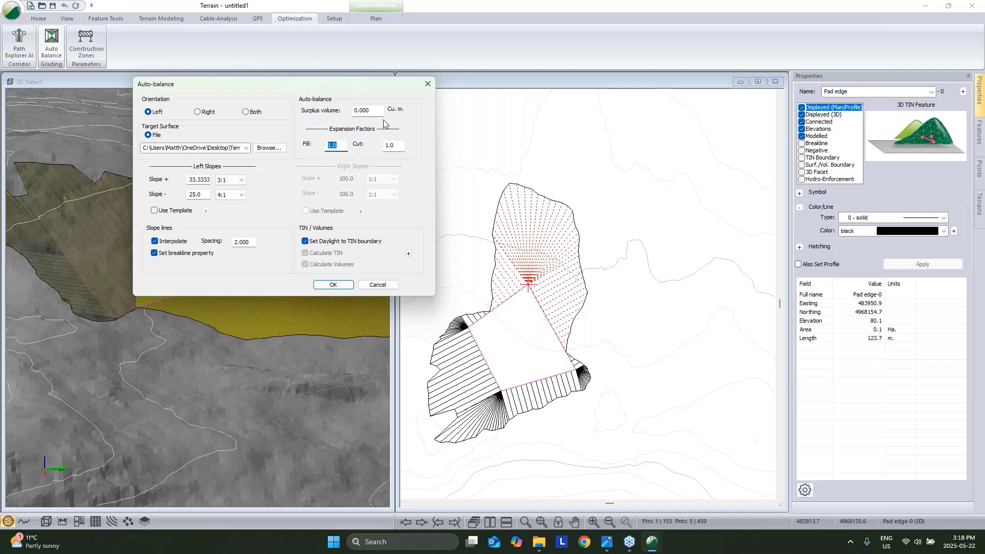
{"action": "double_click", "coordinate": [355, 110]}
{"action": "left_click", "coordinate": [384, 286]}
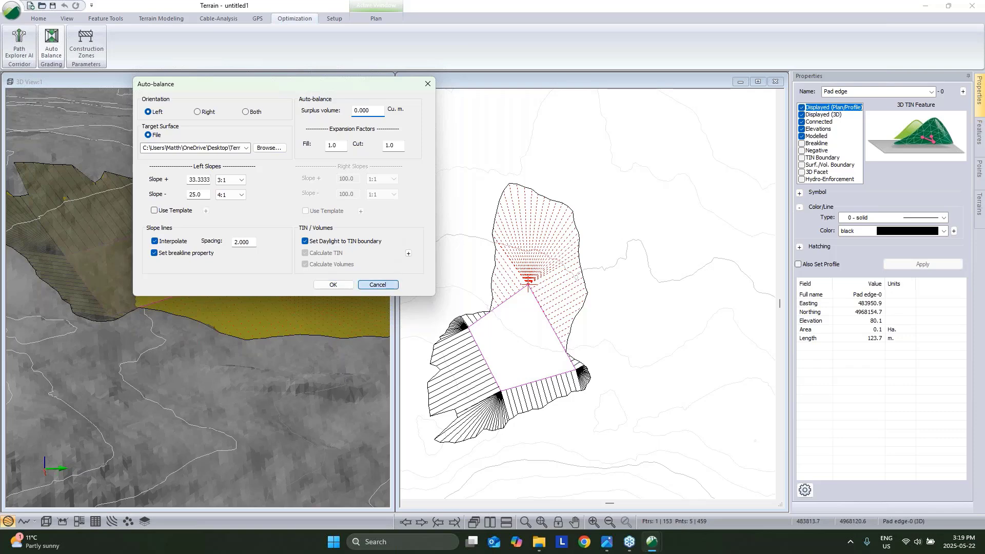
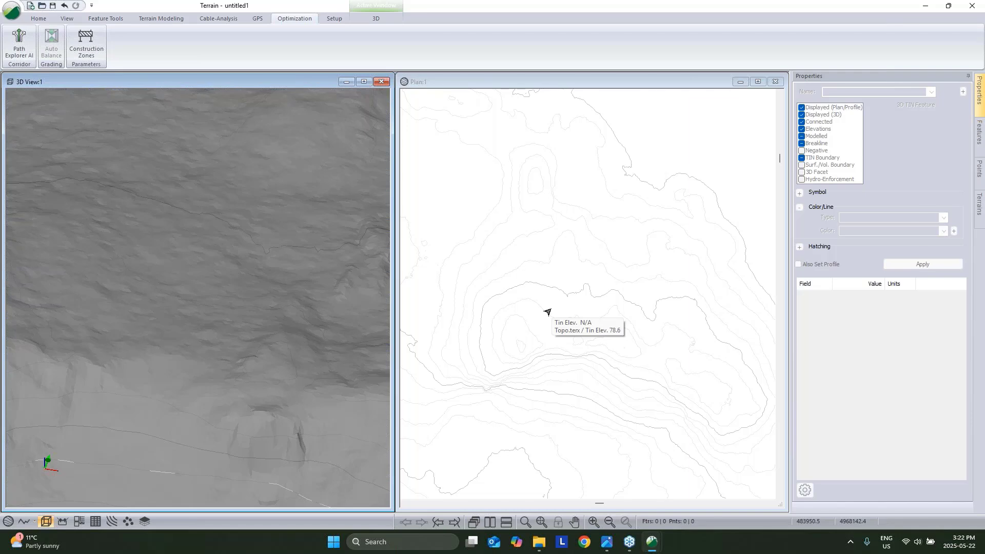
Start a new feature with one point at elevation 100 near the plan centre.
{"action": "left_click", "coordinate": [38, 18]}
{"action": "left_click", "coordinate": [52, 50]}
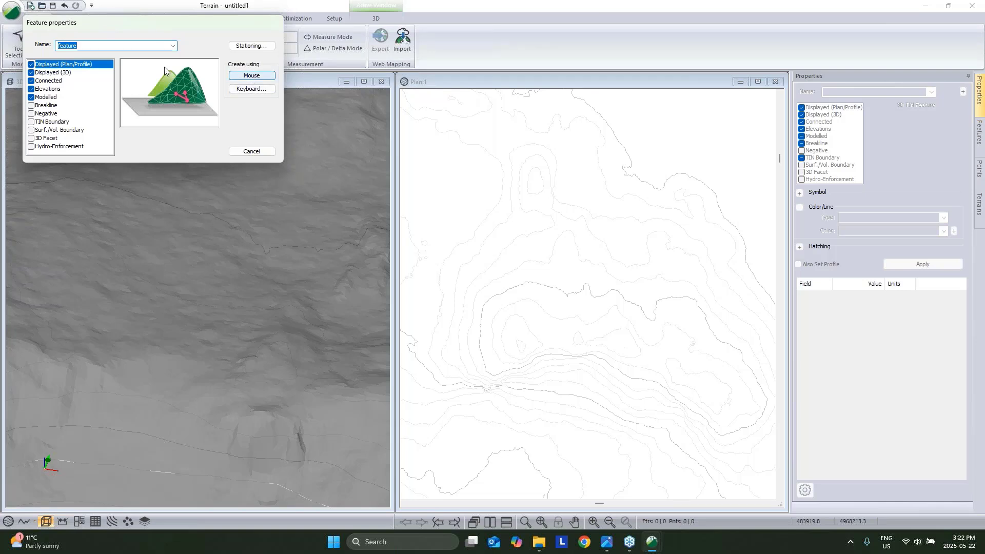
{"action": "left_click", "coordinate": [241, 77]}
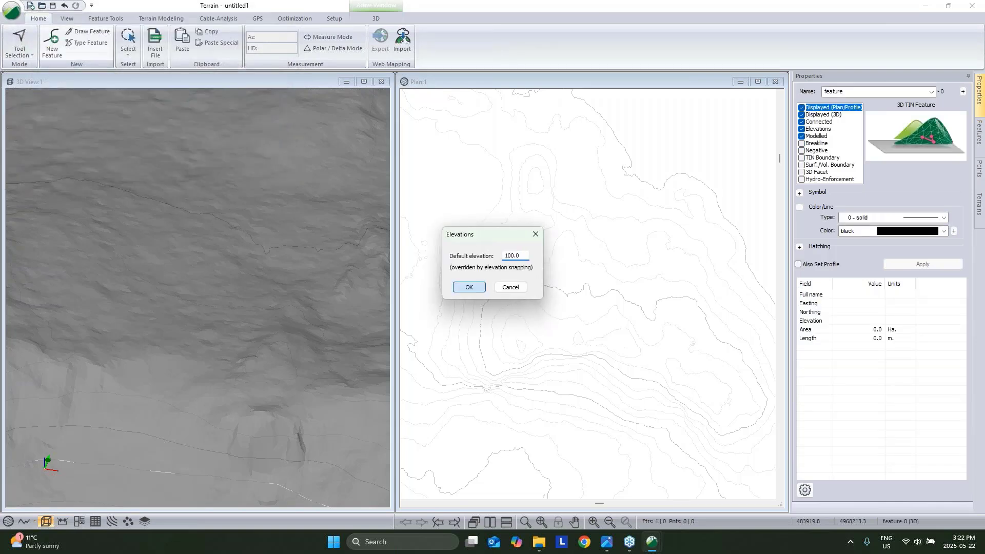
{"action": "key", "text": "Return"}
{"action": "left_click", "coordinate": [553, 328]}
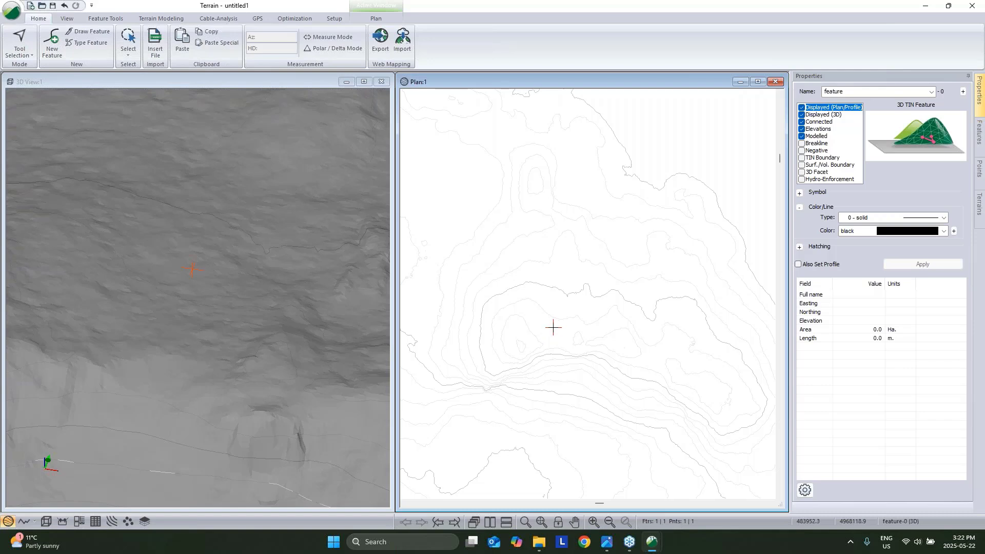
{"action": "mouse_move", "coordinate": [553, 327]}
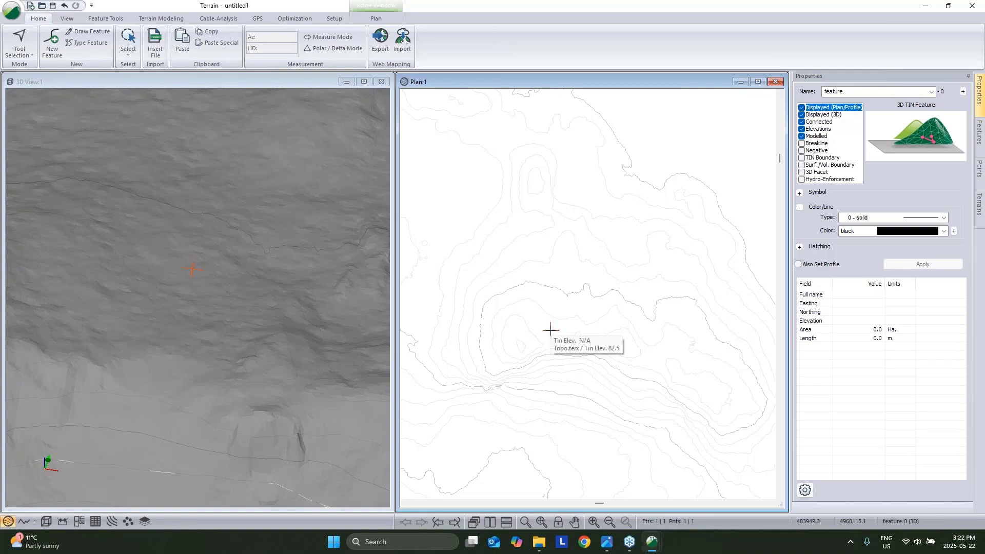
Select the new point and open feature-0's coordinate list.
{"action": "left_click", "coordinate": [553, 328]}
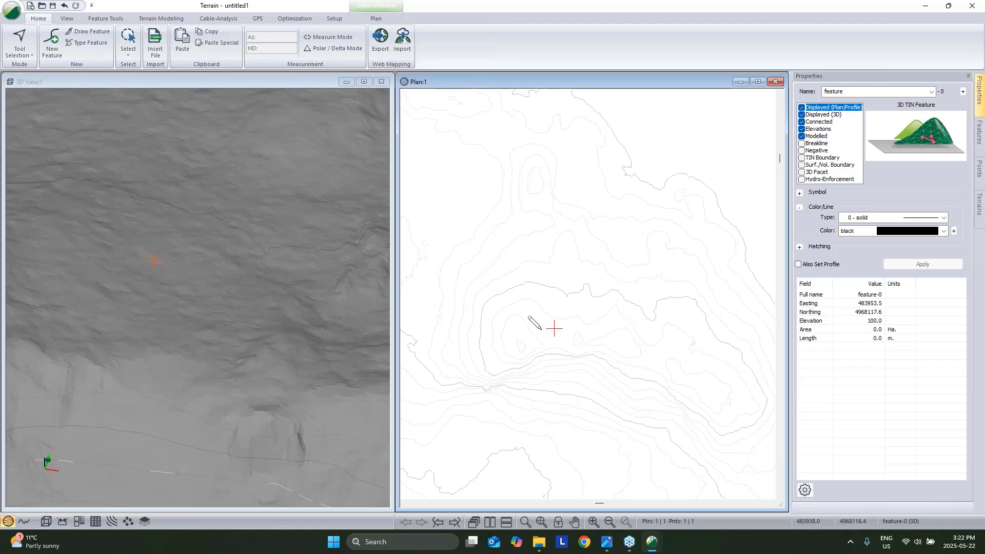
{"action": "mouse_move", "coordinate": [541, 330]}
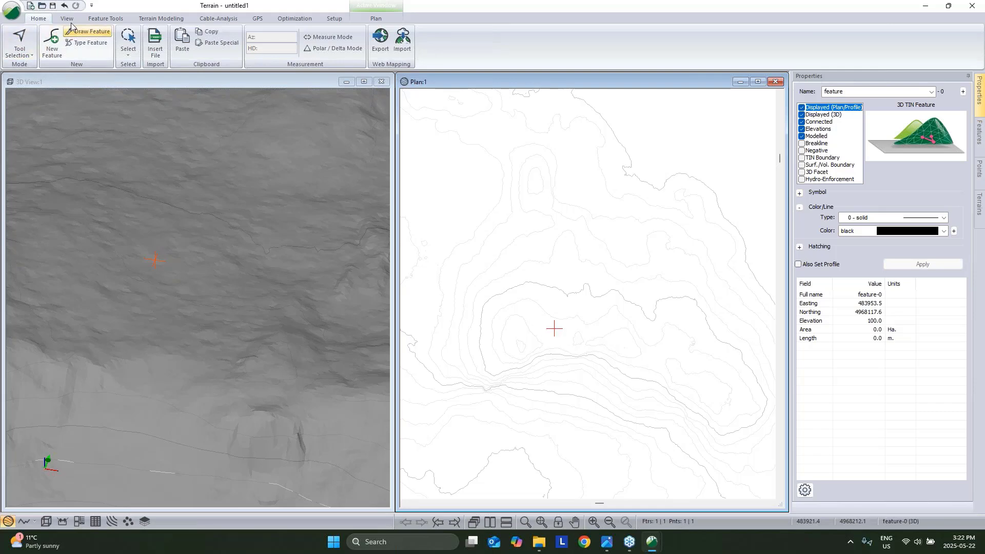
{"action": "left_click", "coordinate": [92, 19]}
{"action": "left_click", "coordinate": [54, 53]}
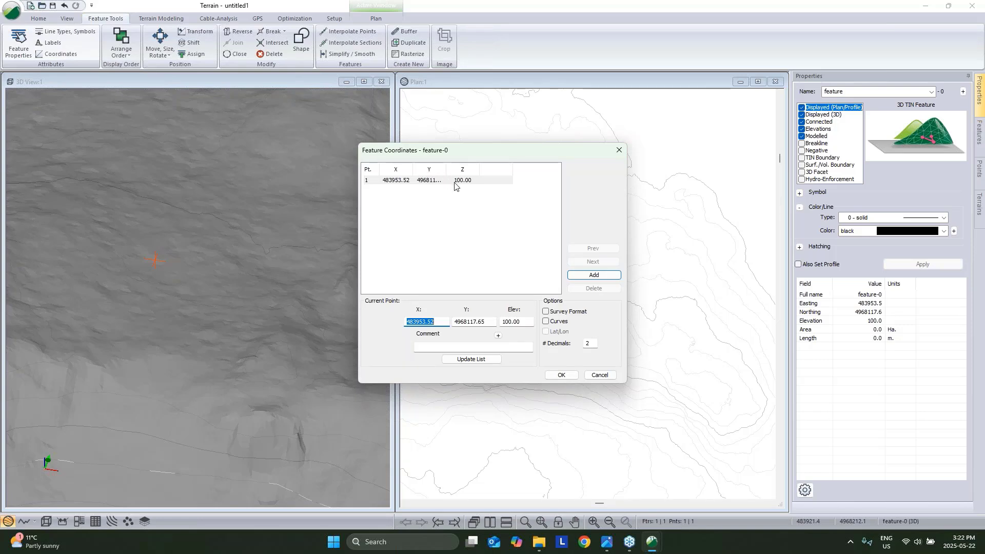
Switch to survey format and add a first shot of 50 m at azimuth 0.
{"action": "left_click_drag", "start_coordinate": [467, 151], "coordinate": [259, 143]}
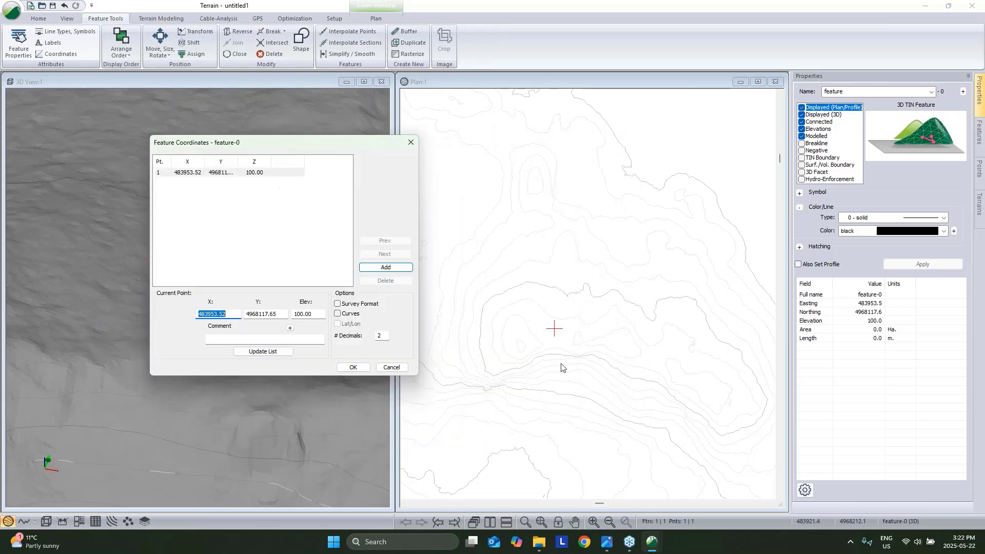
{"action": "left_click", "coordinate": [338, 304]}
{"action": "left_click", "coordinate": [397, 268]}
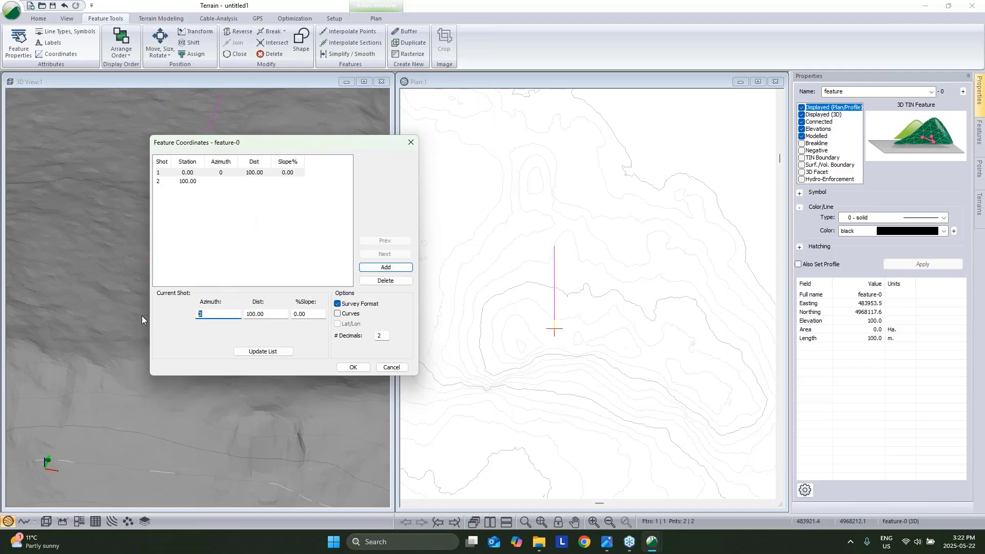
{"action": "type", "text": "50"}
{"action": "left_click", "coordinate": [273, 351]}
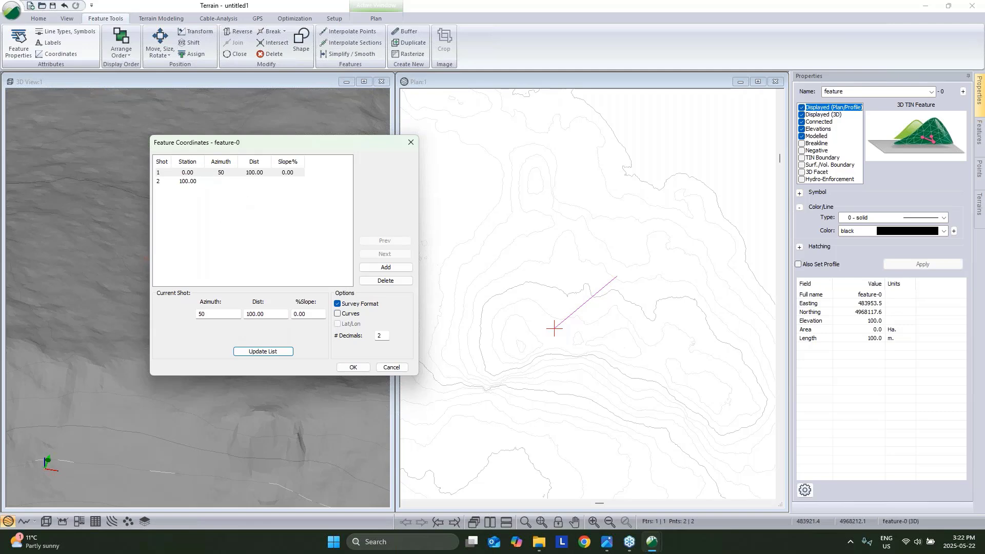
{"action": "key", "text": "Tab"}
{"action": "left_click", "coordinate": [263, 352]}
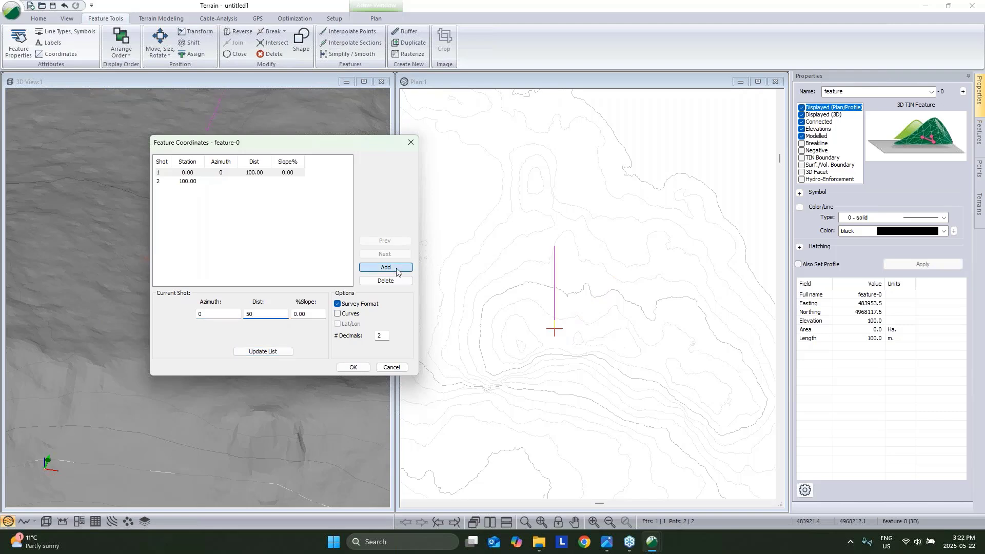
Add shots at azimuth 90 for 100 m and azimuth 180 for 50 m, then accept.
{"action": "left_click", "coordinate": [386, 267]}
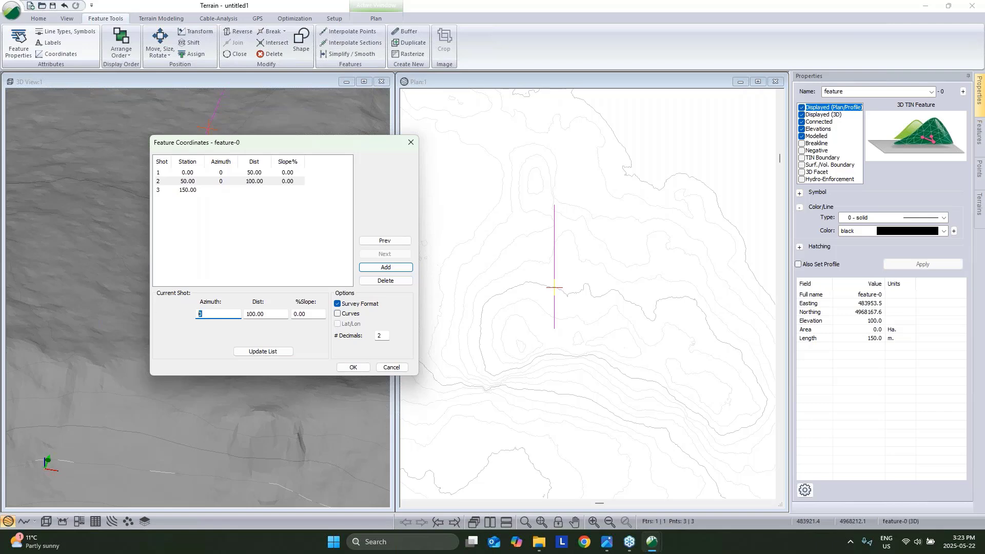
{"action": "left_click", "coordinate": [262, 351]}
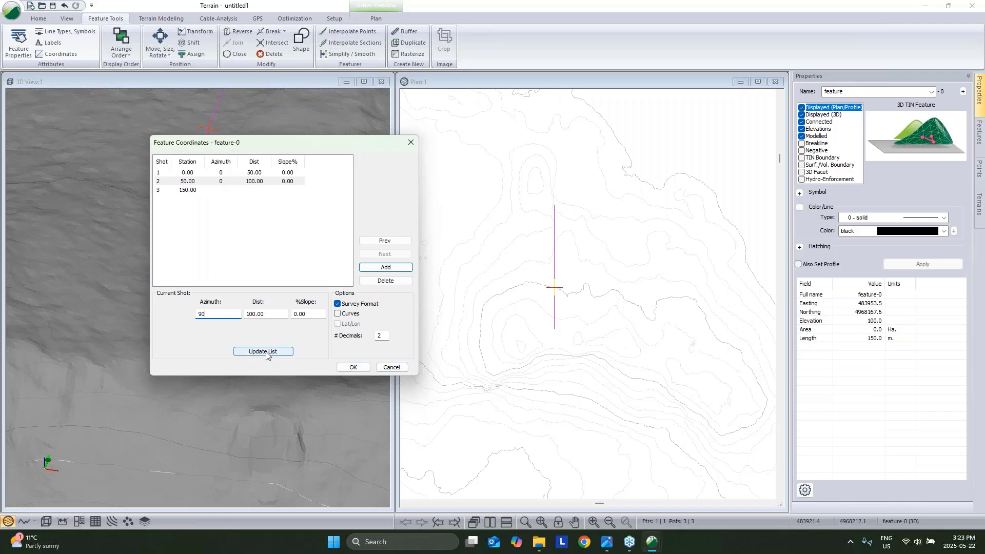
{"action": "left_click", "coordinate": [386, 267]}
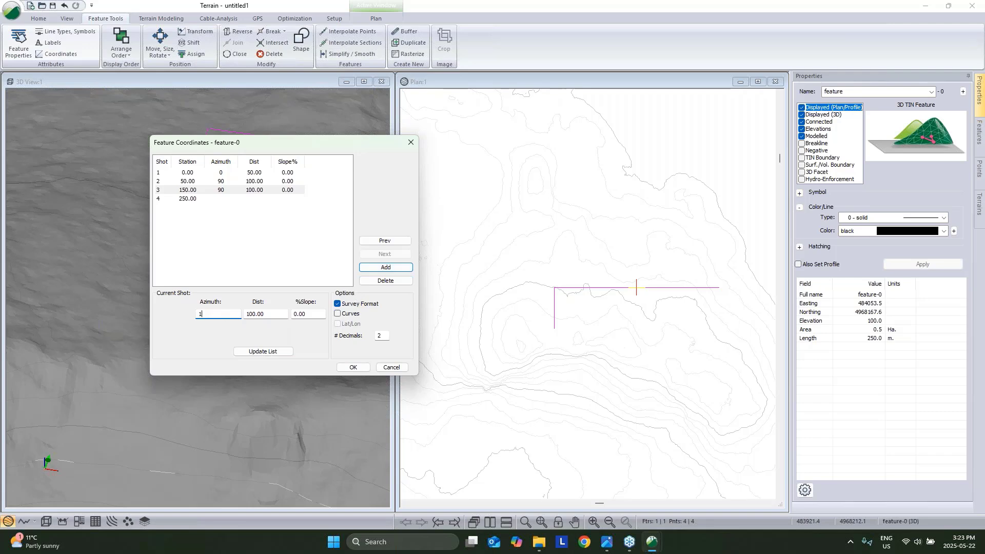
{"action": "key", "text": "Tab"}
{"action": "type", "text": "50"}
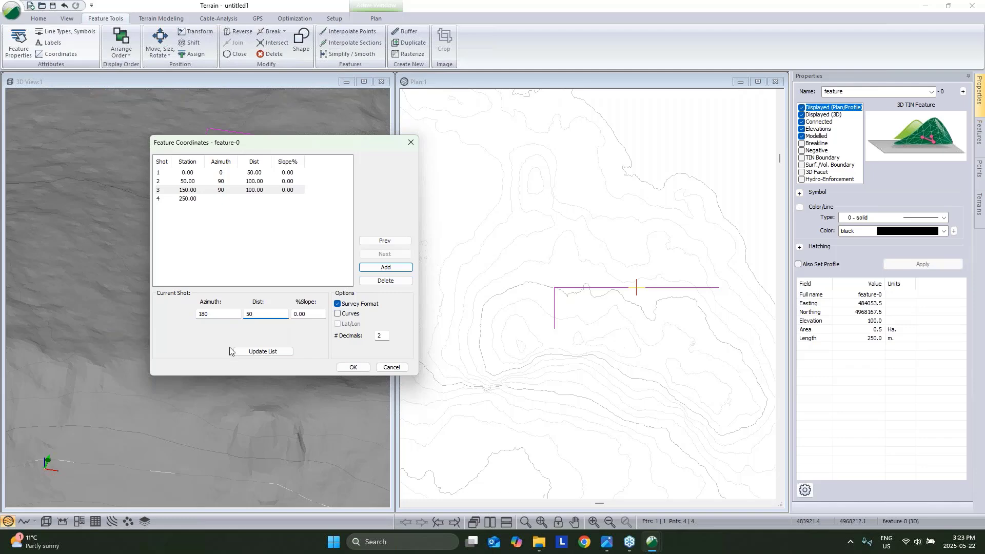
{"action": "left_click", "coordinate": [262, 352]}
{"action": "left_click", "coordinate": [353, 368]}
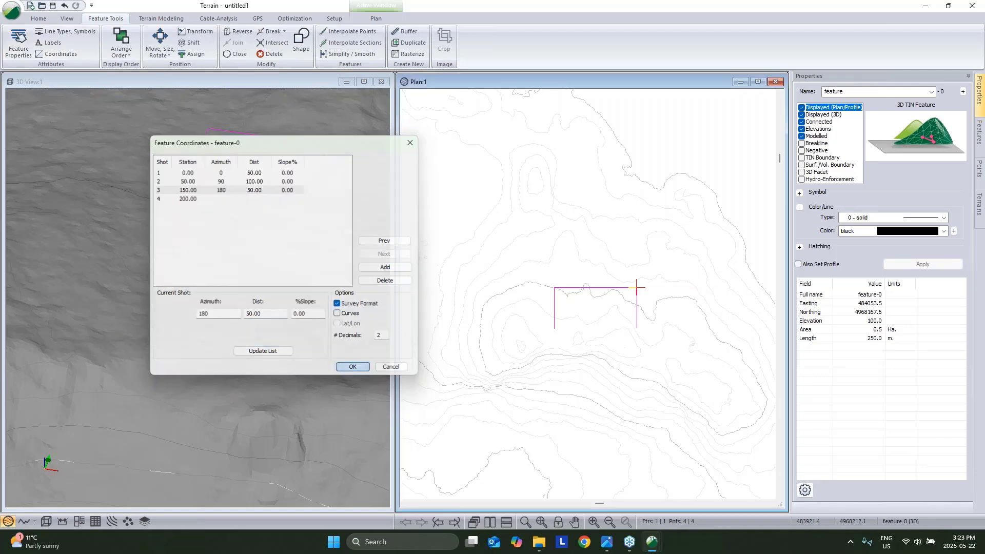
Close the rectangle back to its start point, then delete the feature.
{"action": "right_click", "coordinate": [626, 314]}
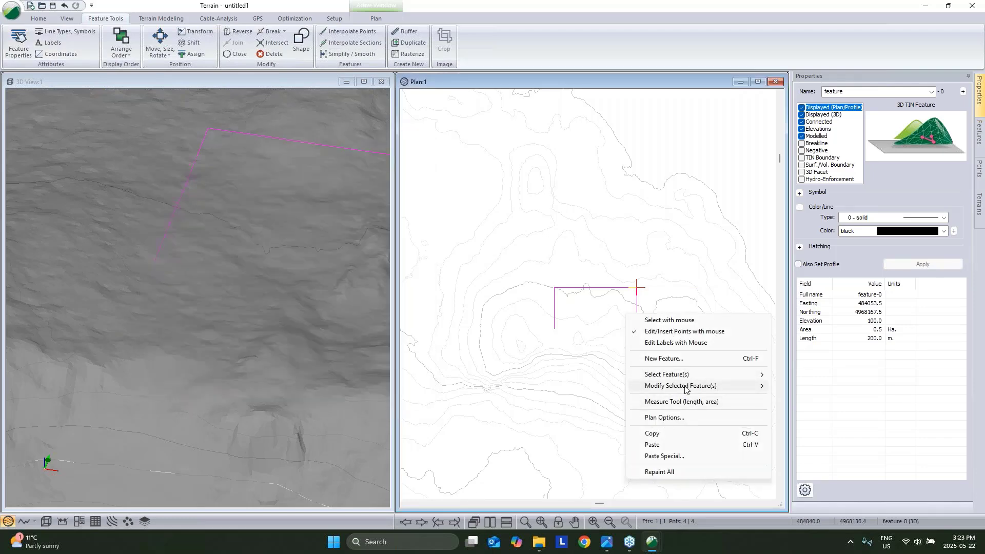
{"action": "mouse_move", "coordinate": [685, 389]}
{"action": "left_click", "coordinate": [826, 195]}
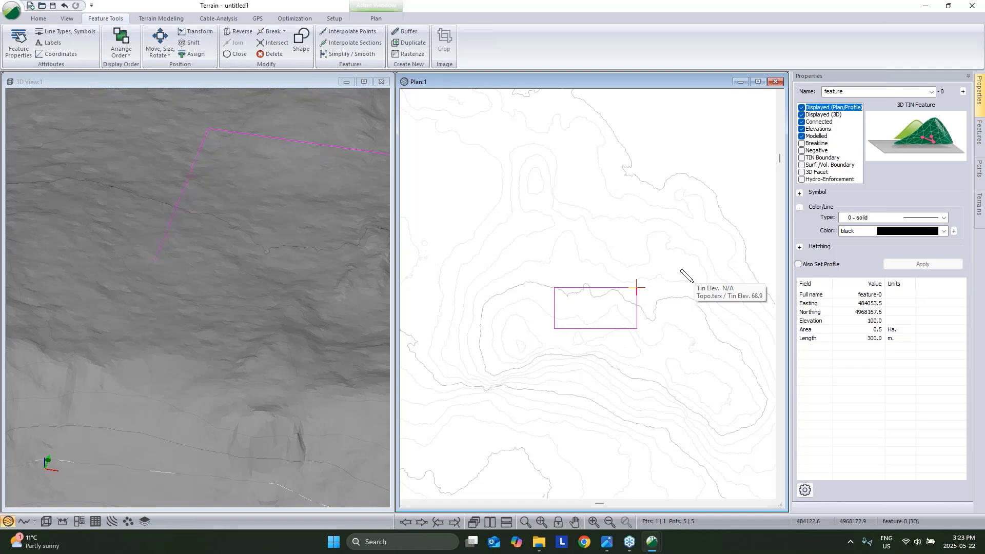
{"action": "key", "text": "Delete"}
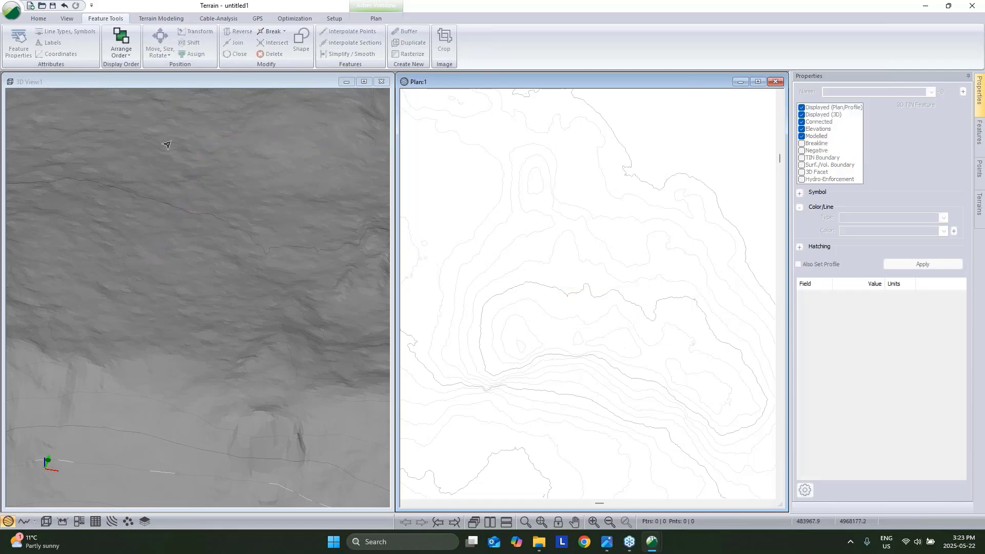
Draw a two-point 64.2 m line at elevation 100 near the plan centre.
{"action": "left_click", "coordinate": [39, 18]}
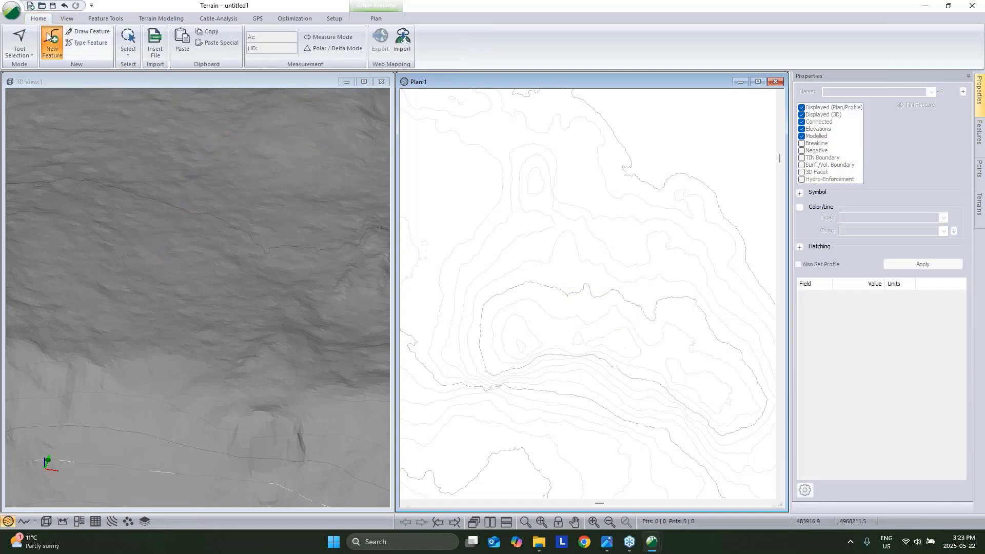
{"action": "left_click", "coordinate": [47, 35]}
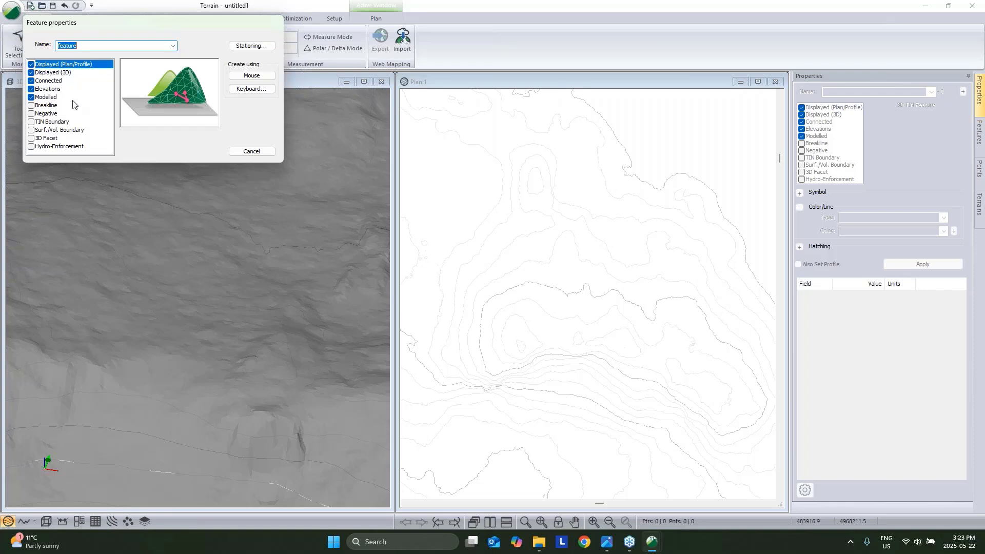
{"action": "left_click", "coordinate": [256, 76]}
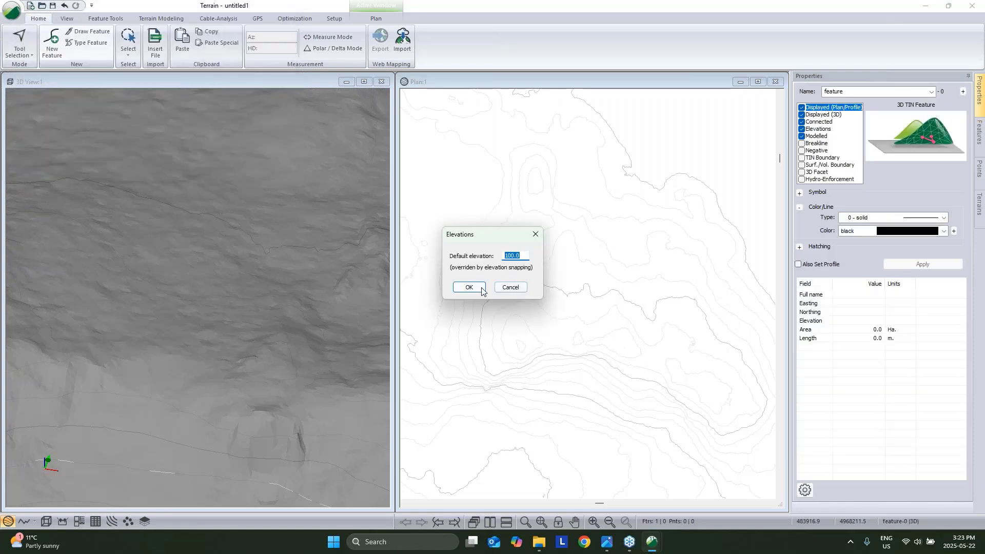
{"action": "left_click", "coordinate": [482, 291]}
{"action": "left_click", "coordinate": [552, 336]}
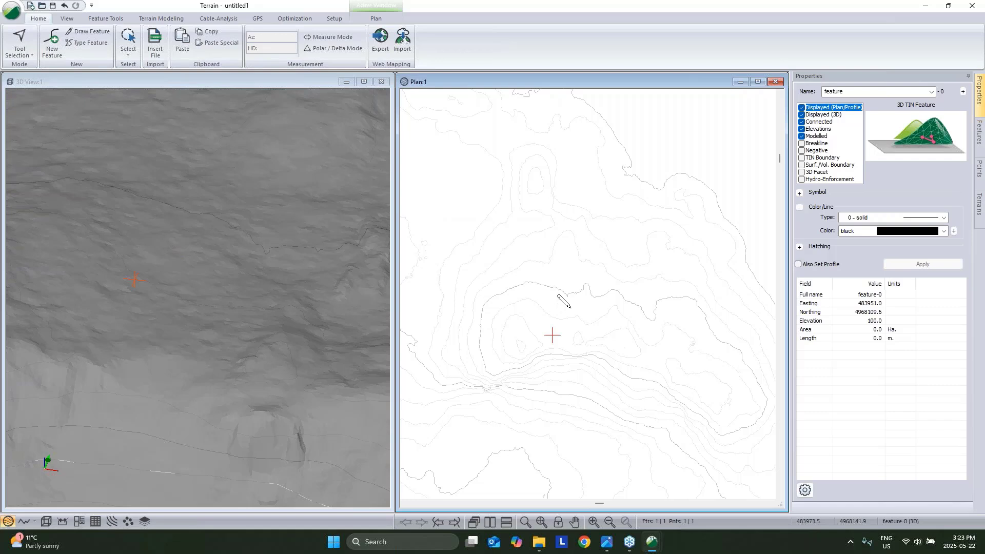
{"action": "left_click", "coordinate": [566, 284]}
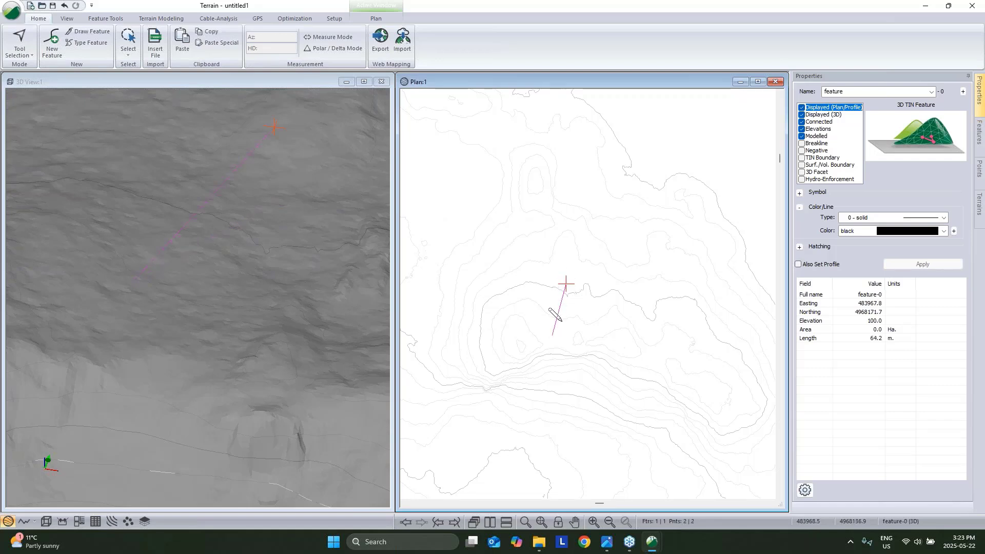
{"action": "right_click", "coordinate": [553, 274]}
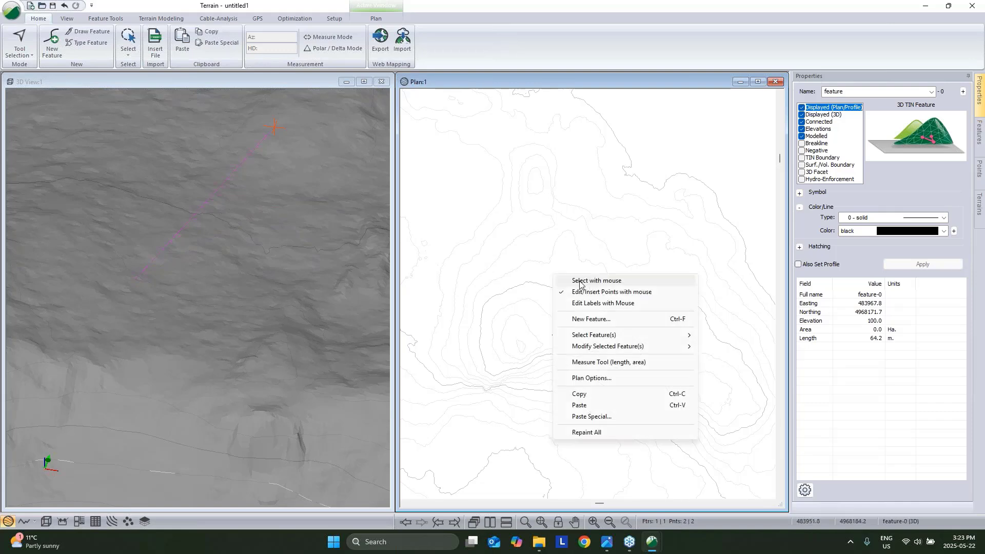
{"action": "left_click", "coordinate": [580, 282]}
{"action": "left_click_drag", "start_coordinate": [175, 293], "coordinate": [56, 226]}
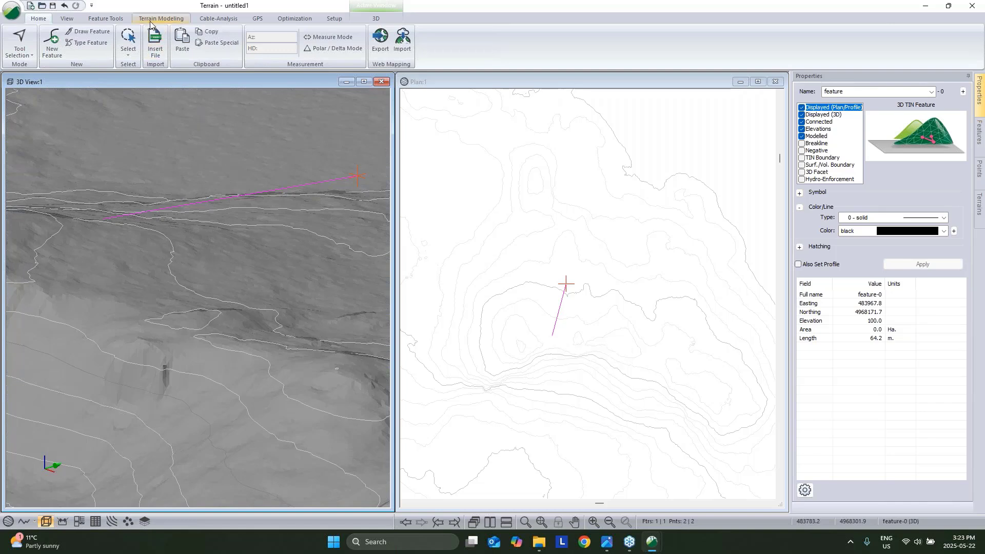
Shift the line down to elevation 83.
{"action": "left_click", "coordinate": [119, 20]}
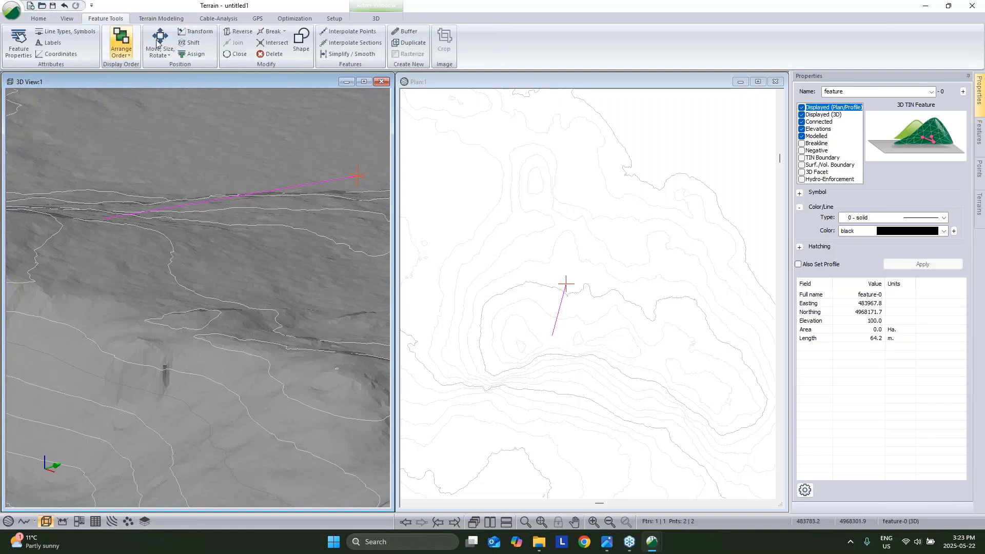
{"action": "left_click", "coordinate": [190, 44]}
{"action": "key", "text": "Tab"}
{"action": "key", "text": "Tab"}
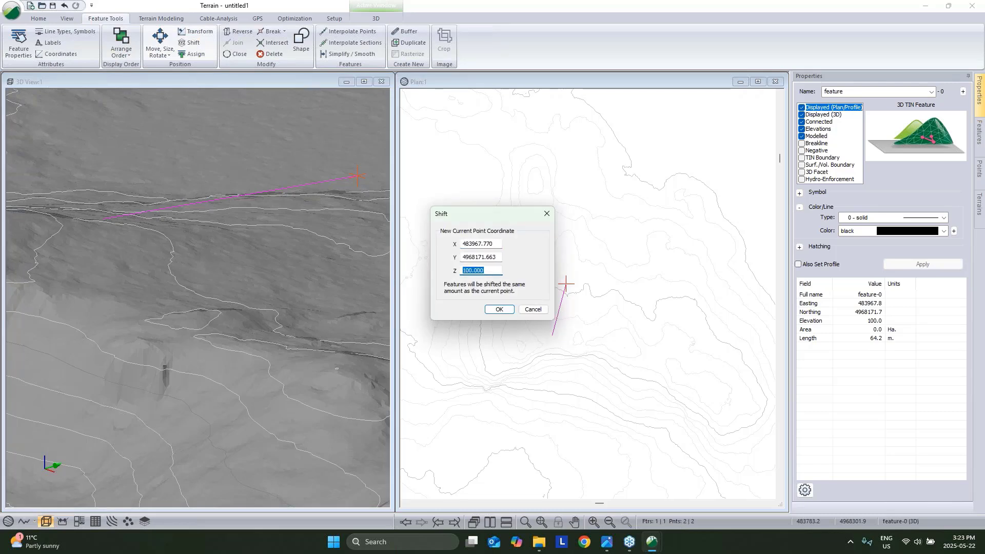
{"action": "type", "text": "83"}
{"action": "left_click", "coordinate": [499, 310]}
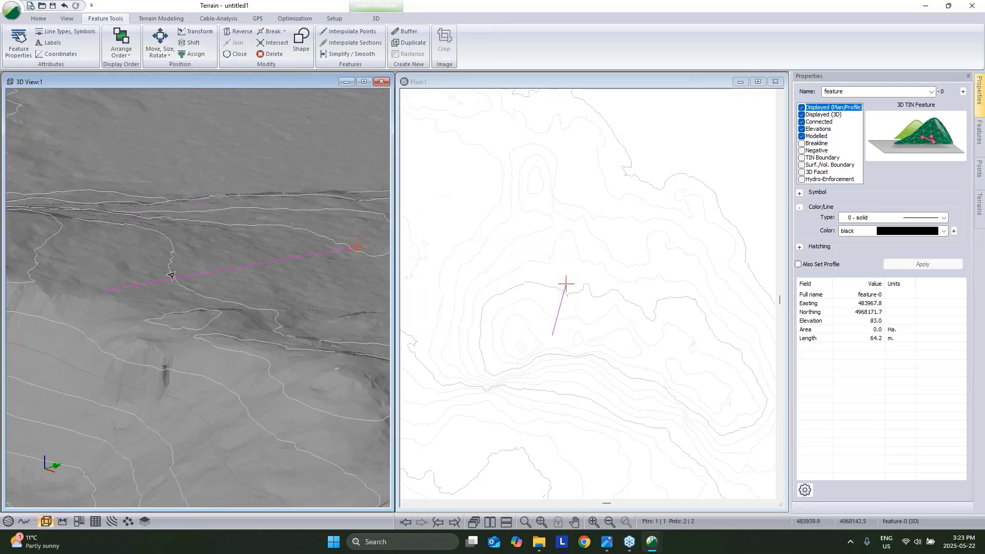
In the line's profile with autoscale off, drag the far end down to about 79.6.
{"action": "left_click", "coordinate": [24, 522]}
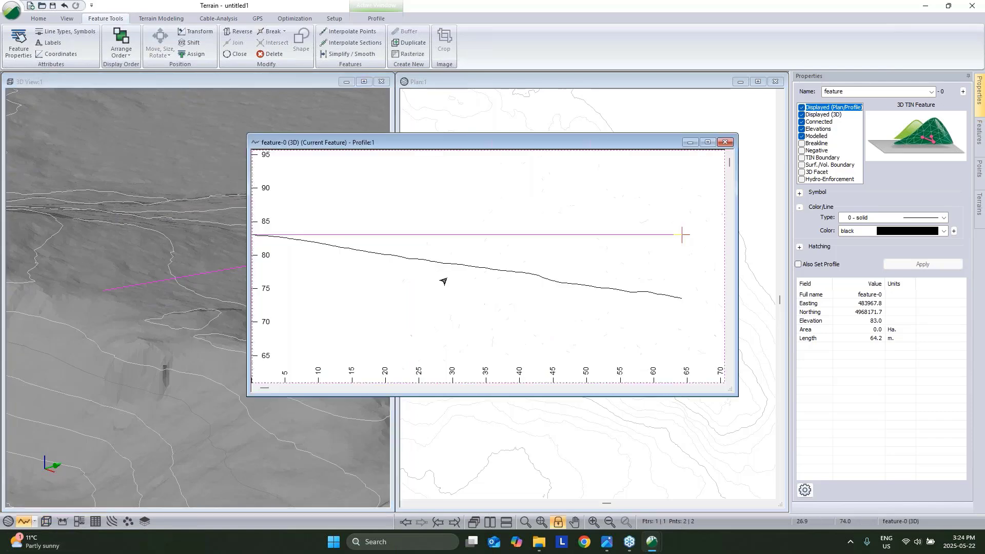
{"action": "scroll", "coordinate": [545, 189], "scroll_direction": "down", "scroll_amount": 1}
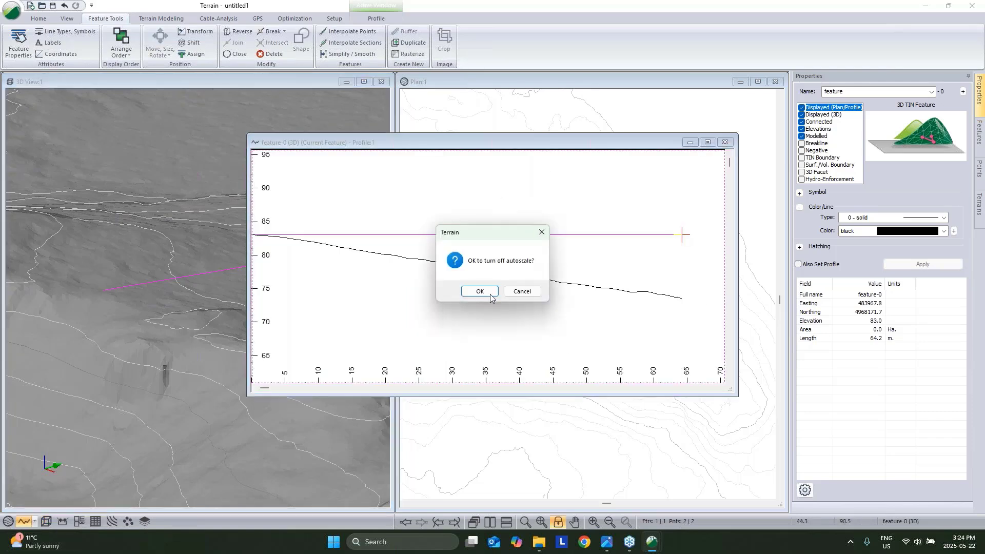
{"action": "left_click", "coordinate": [486, 294]}
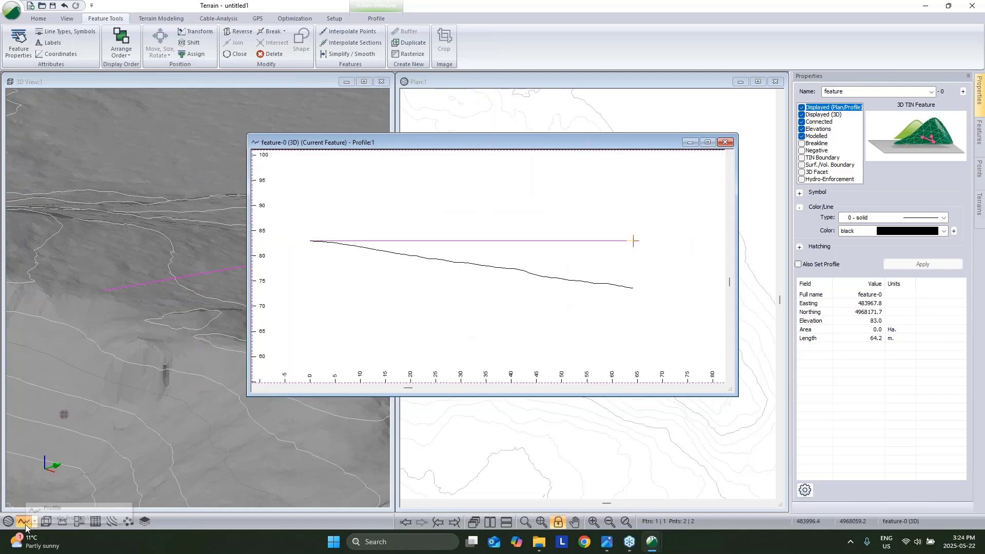
{"action": "right_click", "coordinate": [606, 221]}
{"action": "left_click", "coordinate": [636, 238]}
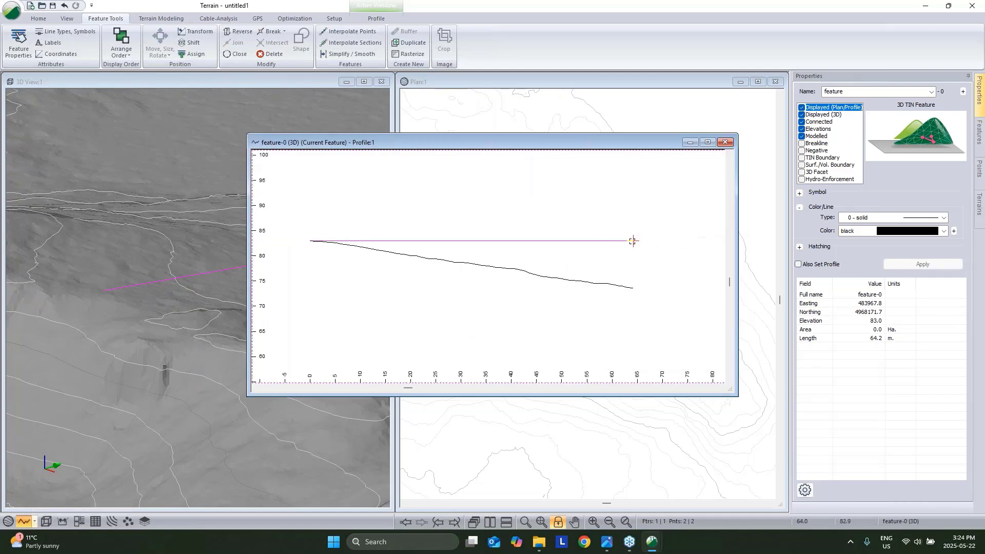
{"action": "left_click_drag", "start_coordinate": [635, 242], "coordinate": [636, 258]}
Show Grades labels in the profile, then close the profile window.
{"action": "right_click", "coordinate": [627, 220]}
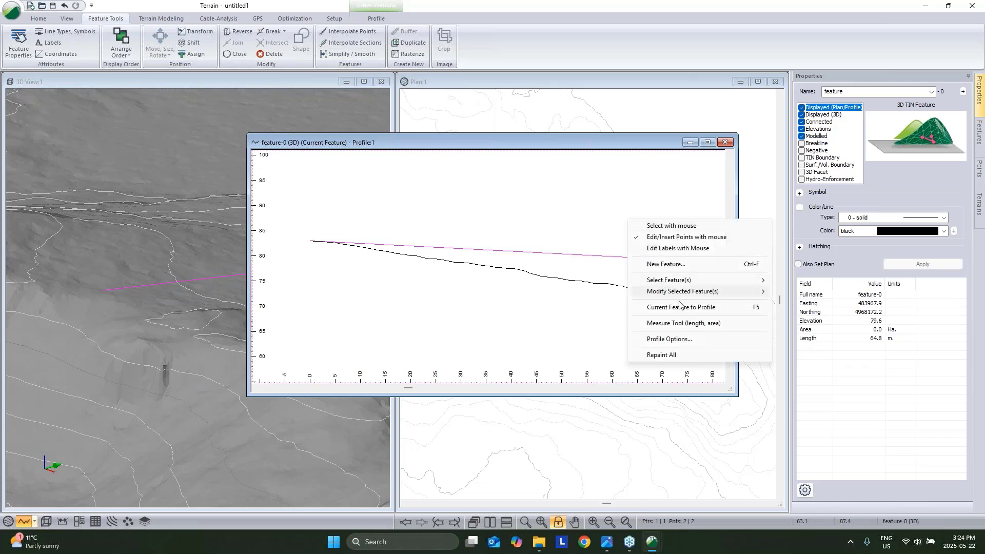
{"action": "left_click", "coordinate": [677, 341]}
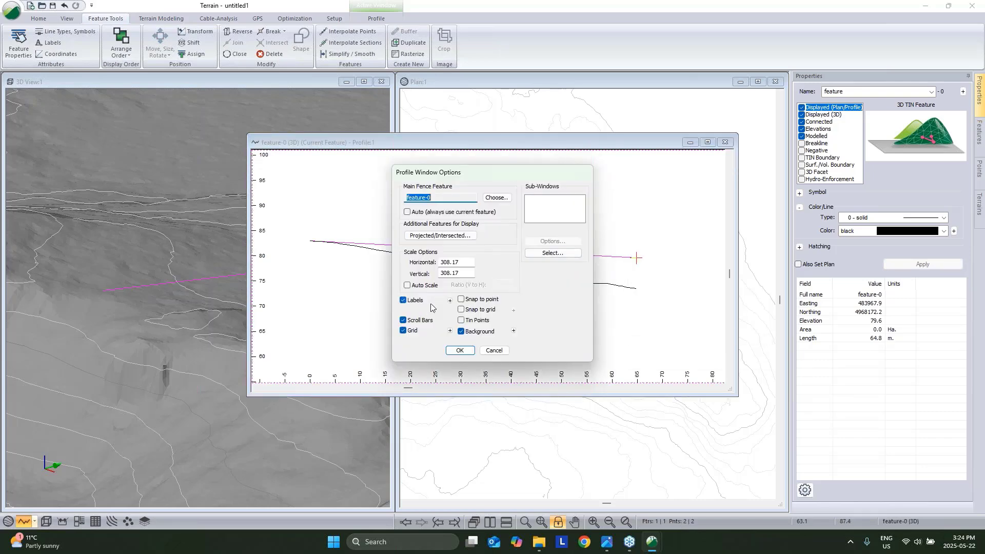
{"action": "left_click", "coordinate": [450, 300]}
{"action": "left_click", "coordinate": [377, 235]}
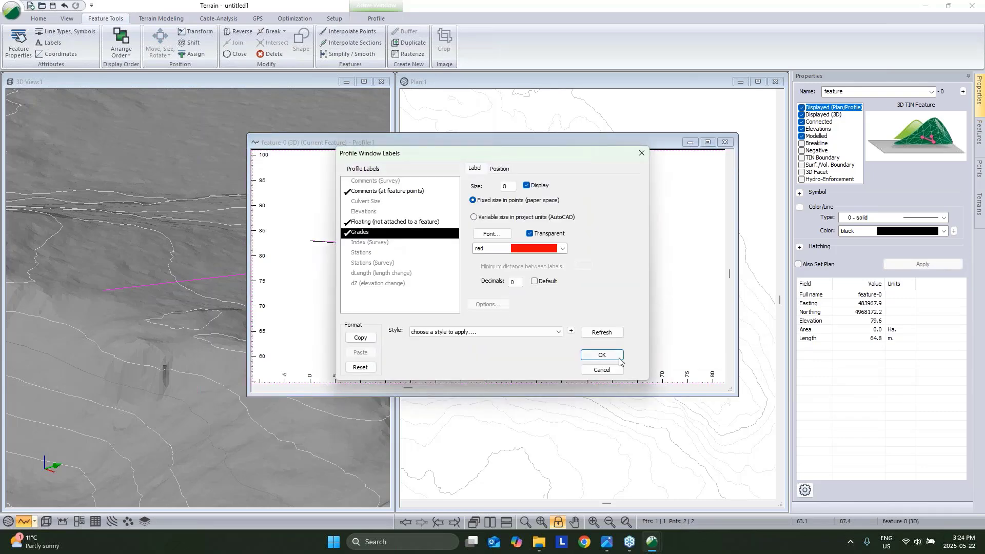
{"action": "left_click", "coordinate": [602, 355]}
{"action": "key", "text": "Return"}
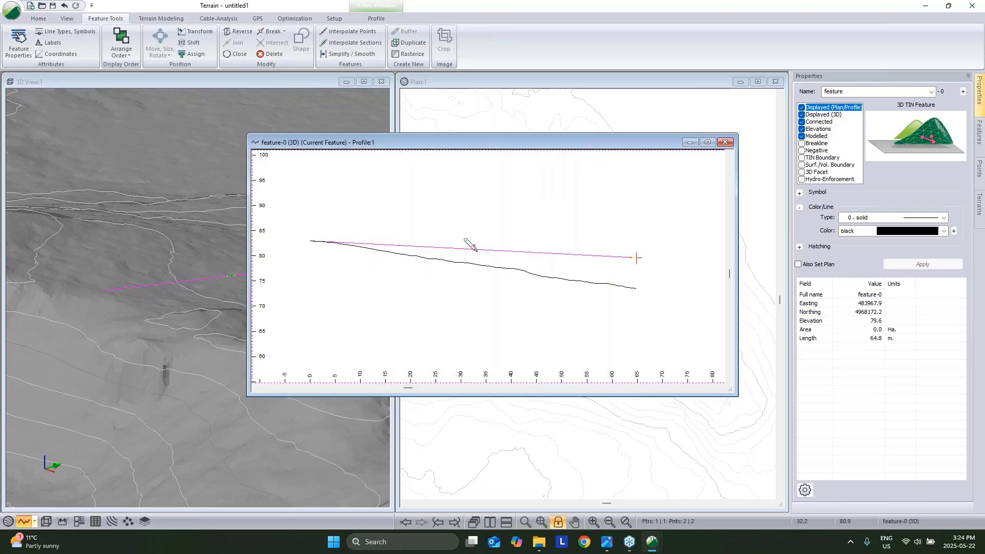
{"action": "left_click", "coordinate": [725, 142]}
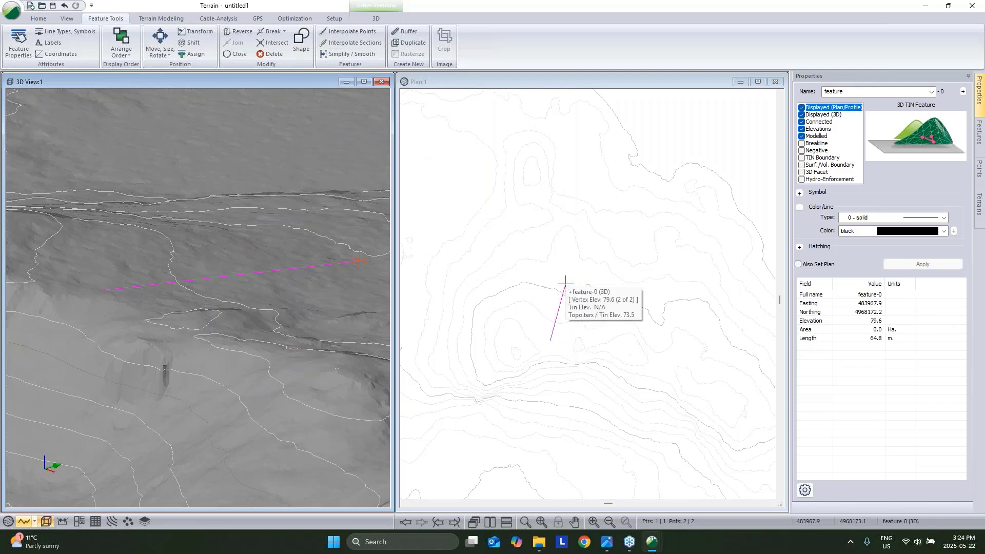
In the coordinate table, make the line 50 m long at azimuth 15 with -4% slope.
{"action": "left_click", "coordinate": [57, 56]}
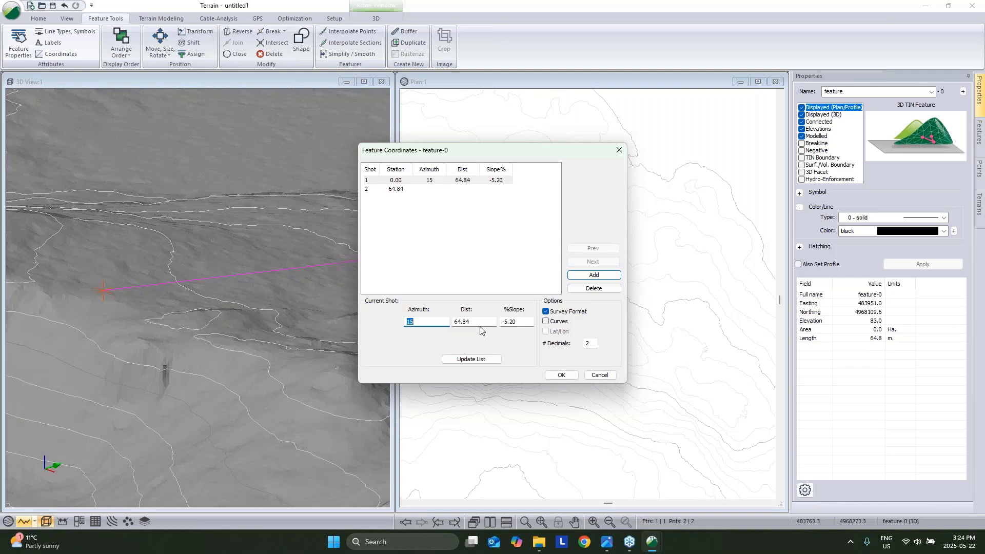
{"action": "key", "text": "Tab"}
{"action": "type", "text": "50"}
{"action": "left_click_drag", "start_coordinate": [528, 328], "coordinate": [504, 329]}
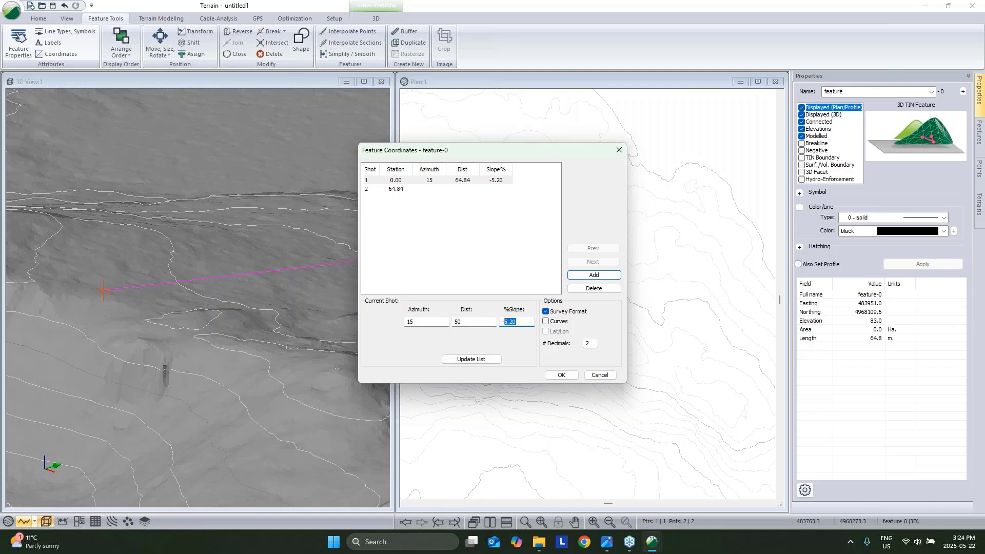
{"action": "type", "text": "4"}
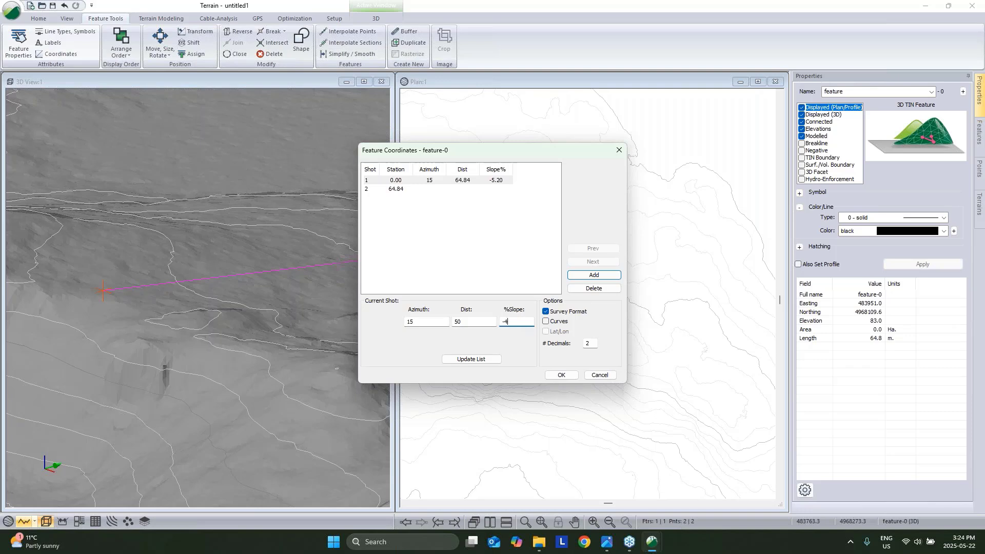
{"action": "left_click", "coordinate": [475, 357]}
{"action": "left_click", "coordinate": [560, 375]}
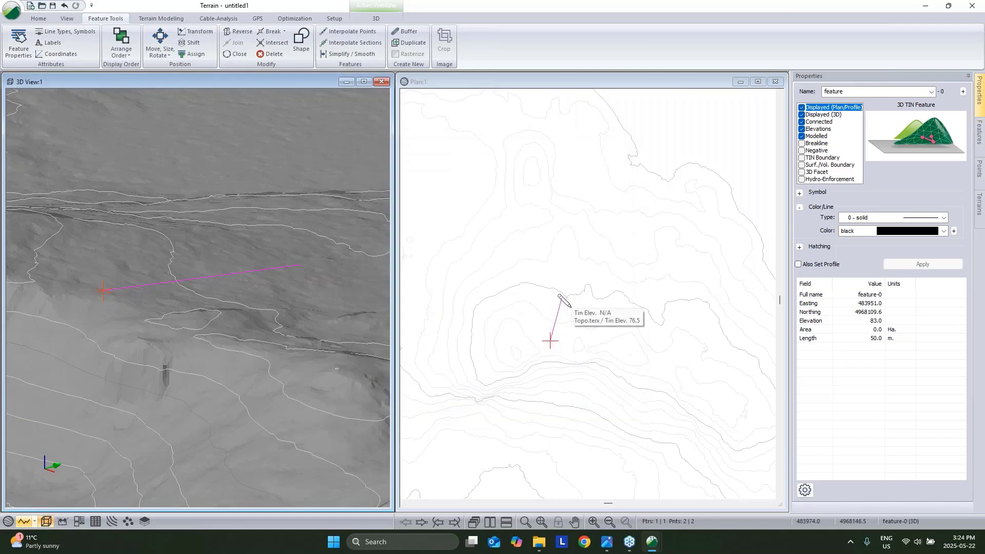
{"action": "right_click", "coordinate": [585, 302]}
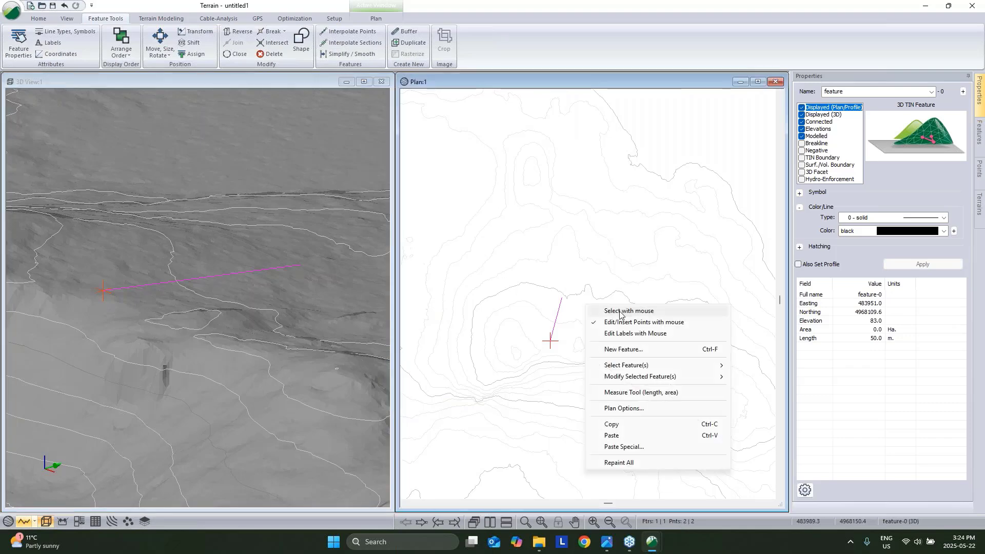
{"action": "left_click", "coordinate": [609, 310]}
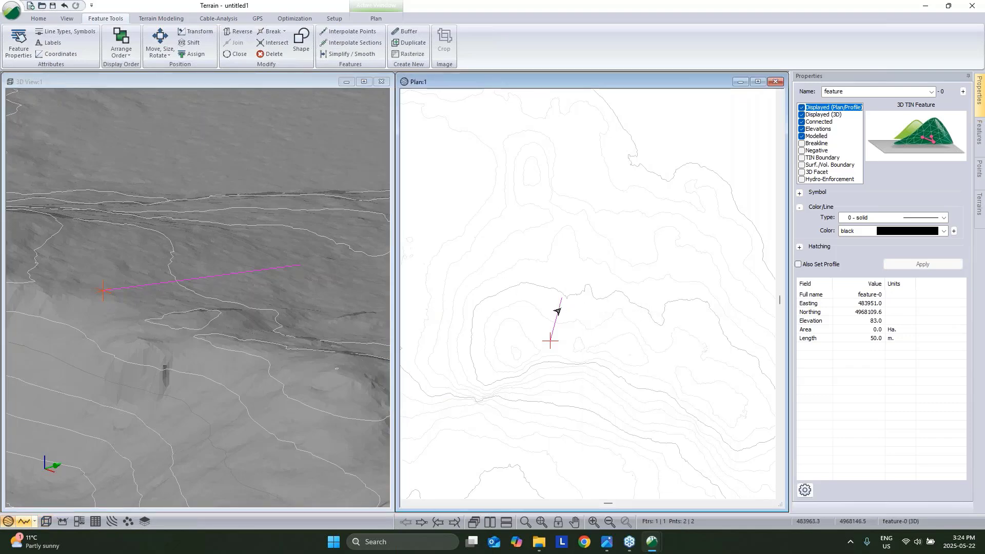
{"action": "right_click", "coordinate": [557, 310]}
{"action": "mouse_move", "coordinate": [674, 378]}
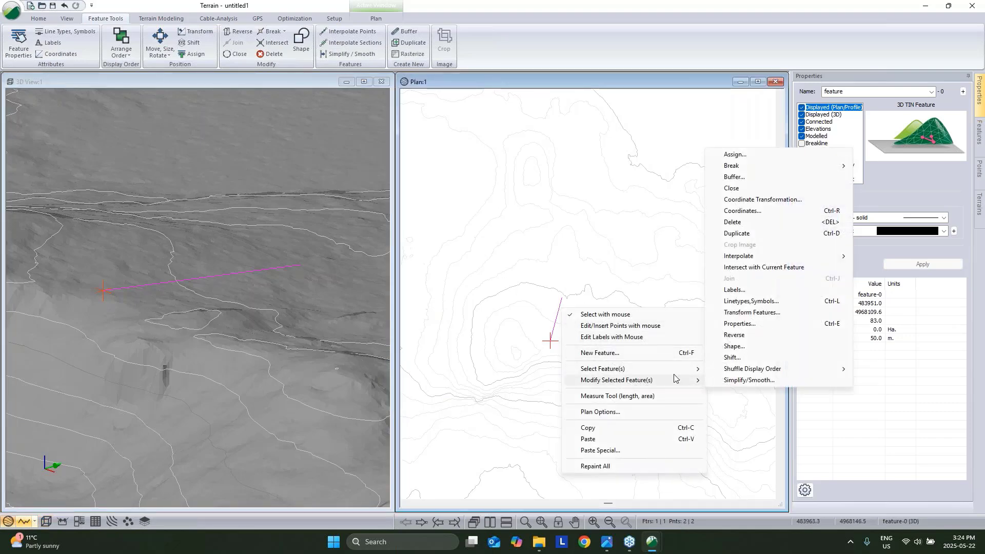
{"action": "left_click", "coordinate": [737, 178]}
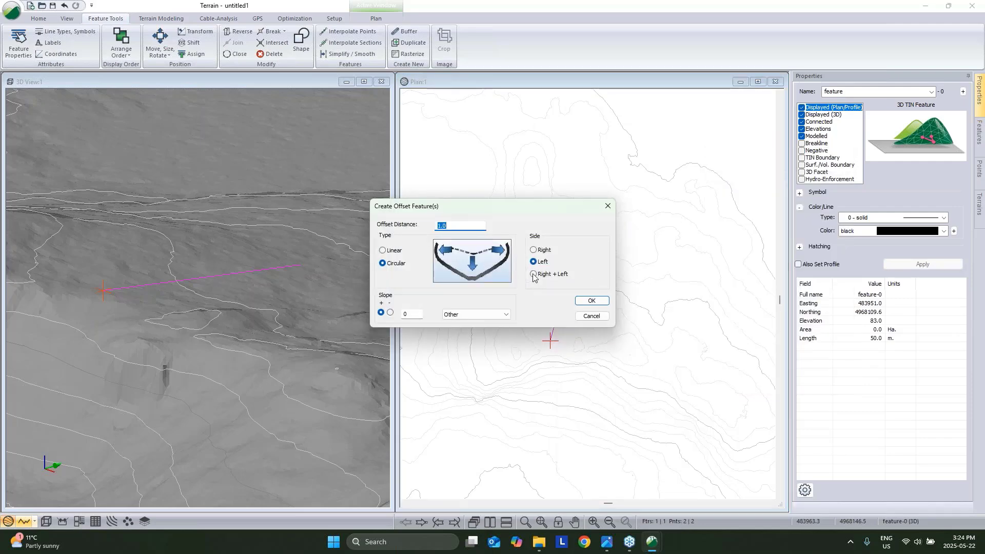
{"action": "left_click", "coordinate": [533, 275]}
{"action": "double_click", "coordinate": [461, 225]}
{"action": "type", "text": "2"}
{"action": "left_click", "coordinate": [411, 314]}
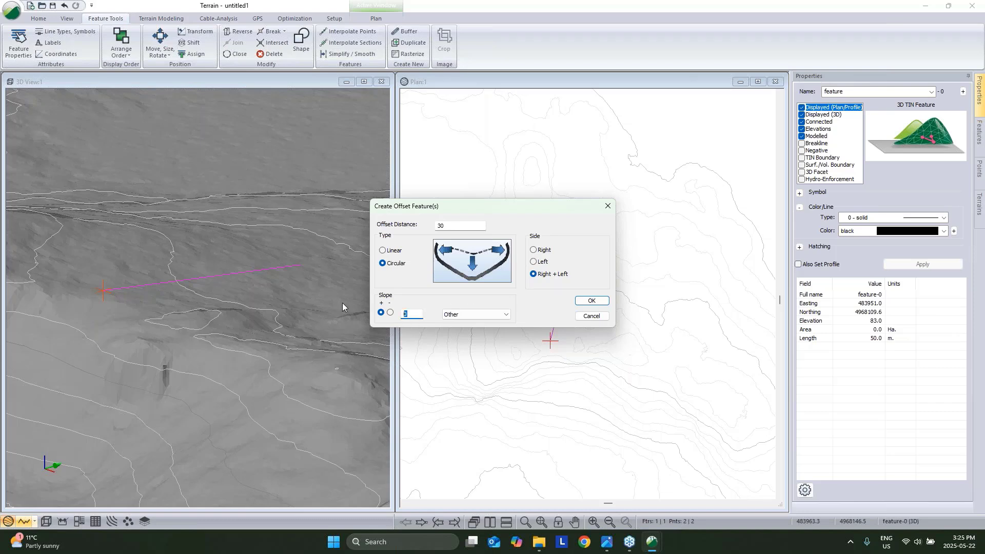
{"action": "left_click", "coordinate": [390, 312]}
{"action": "double_click", "coordinate": [406, 314]}
{"action": "left_click", "coordinate": [592, 301]}
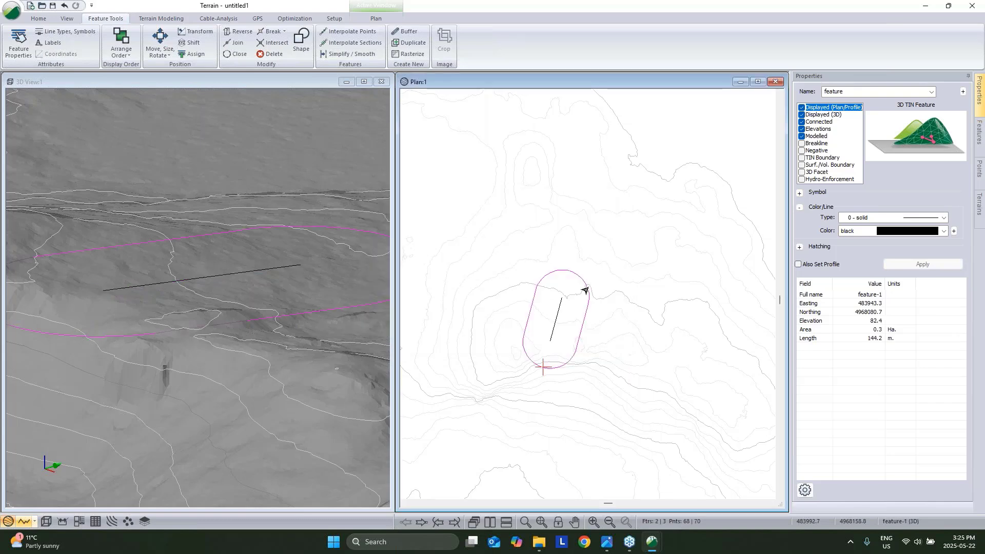
{"action": "mouse_move", "coordinate": [548, 328]}
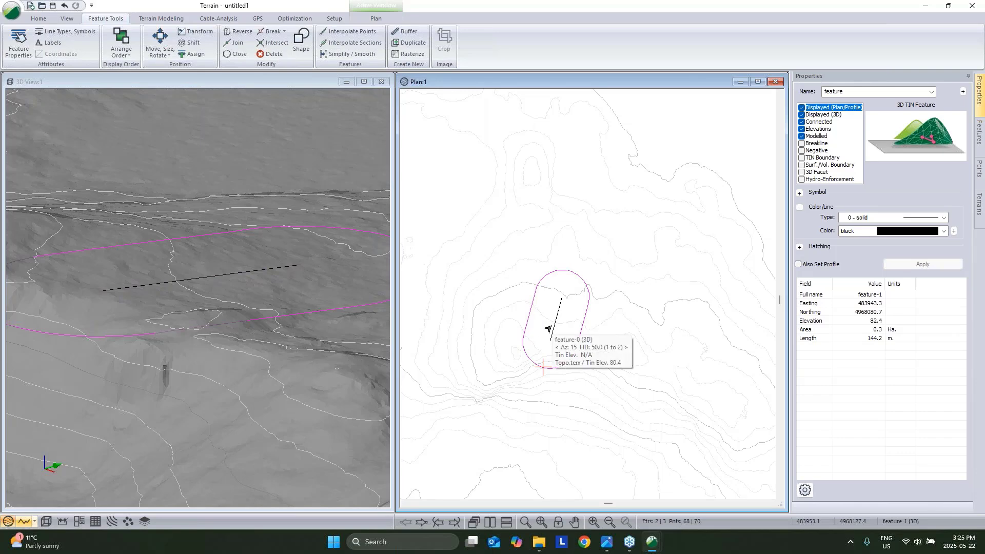
{"action": "key", "text": "Delete"}
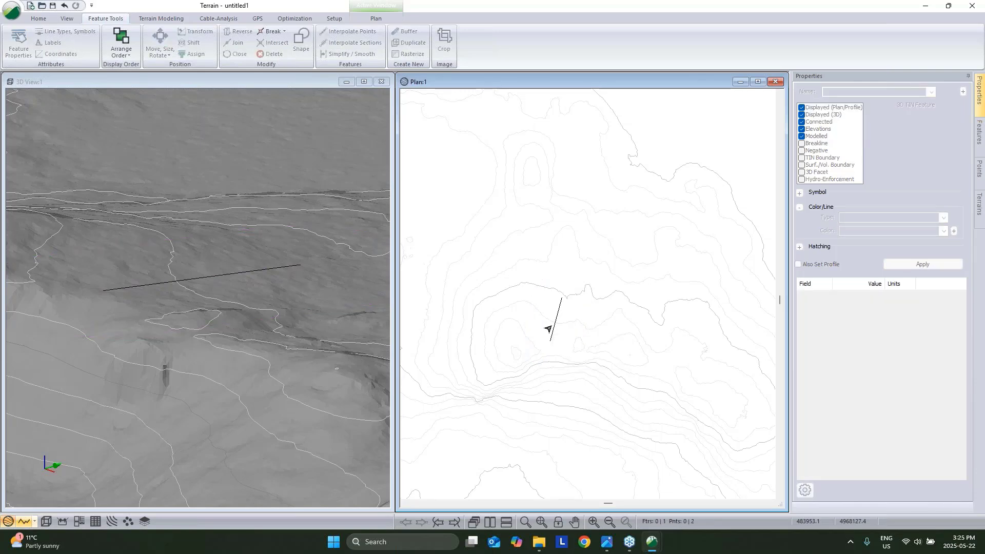
Buffer the centre line with linear offsets 30 m right and left at slope -2.
{"action": "left_click", "coordinate": [548, 329]}
{"action": "right_click", "coordinate": [479, 291]}
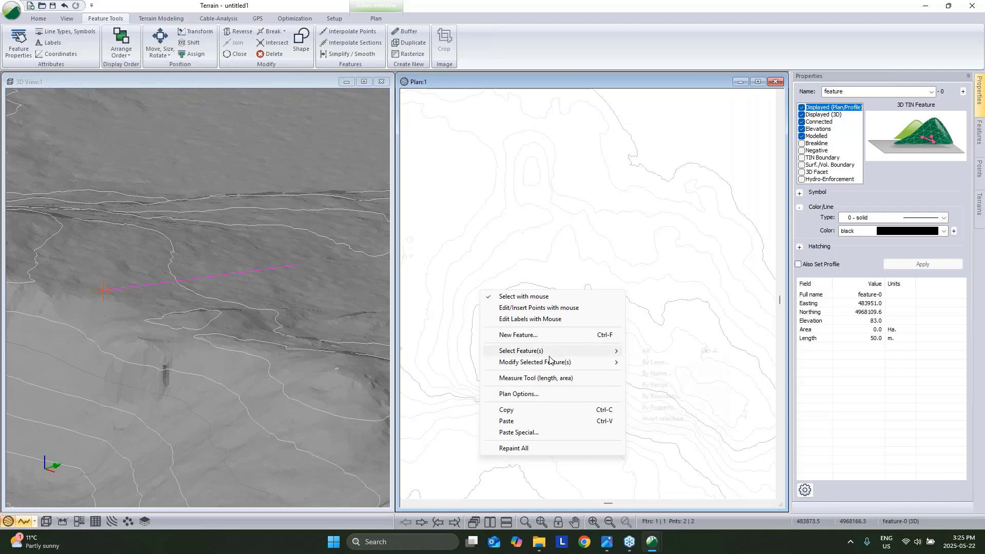
{"action": "mouse_move", "coordinate": [549, 361]}
{"action": "left_click", "coordinate": [666, 161]}
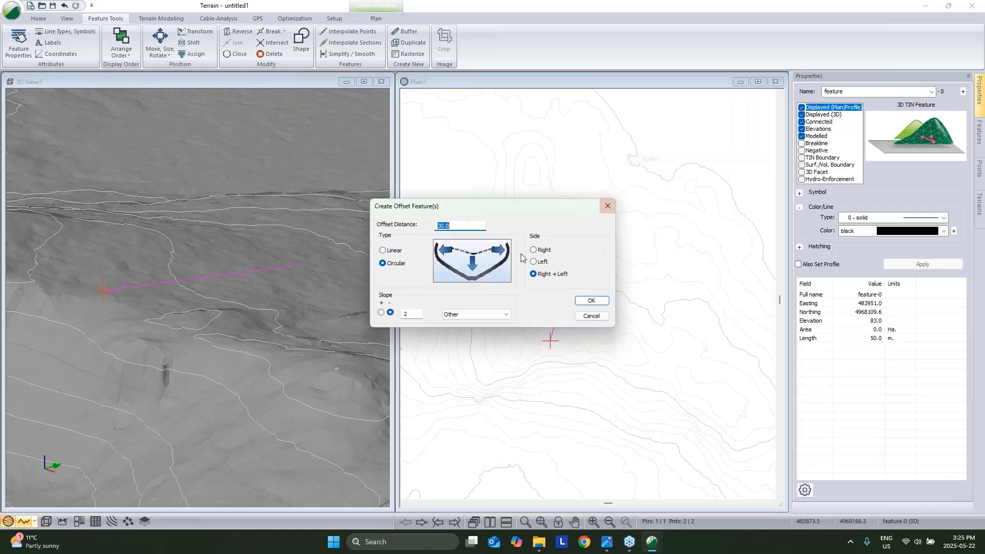
{"action": "left_click", "coordinate": [384, 252]}
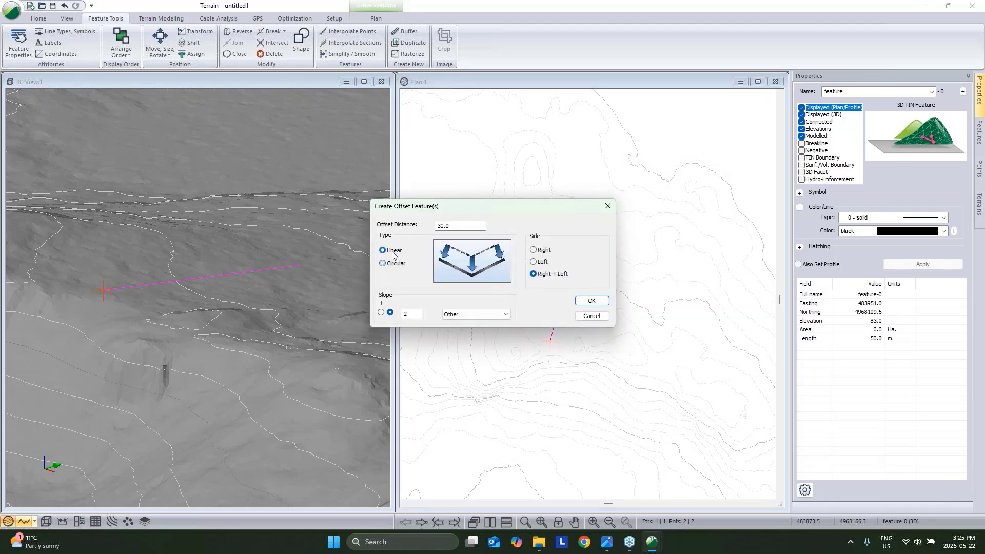
{"action": "left_click", "coordinate": [590, 301]}
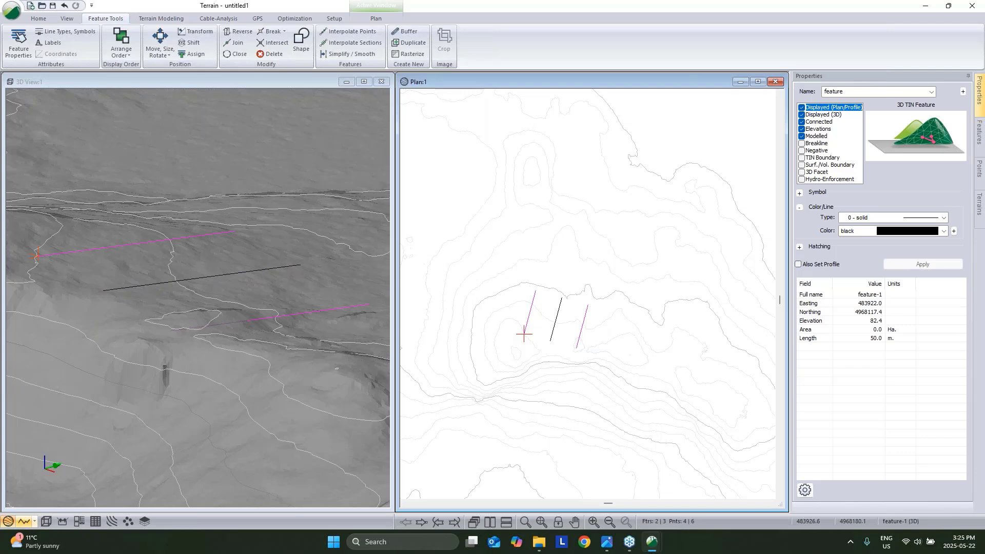
Orbit the 3D view and select the left offset line for editing.
{"action": "left_click_drag", "start_coordinate": [249, 251], "coordinate": [271, 291]}
{"action": "left_click", "coordinate": [554, 300]}
{"action": "left_click", "coordinate": [557, 302]}
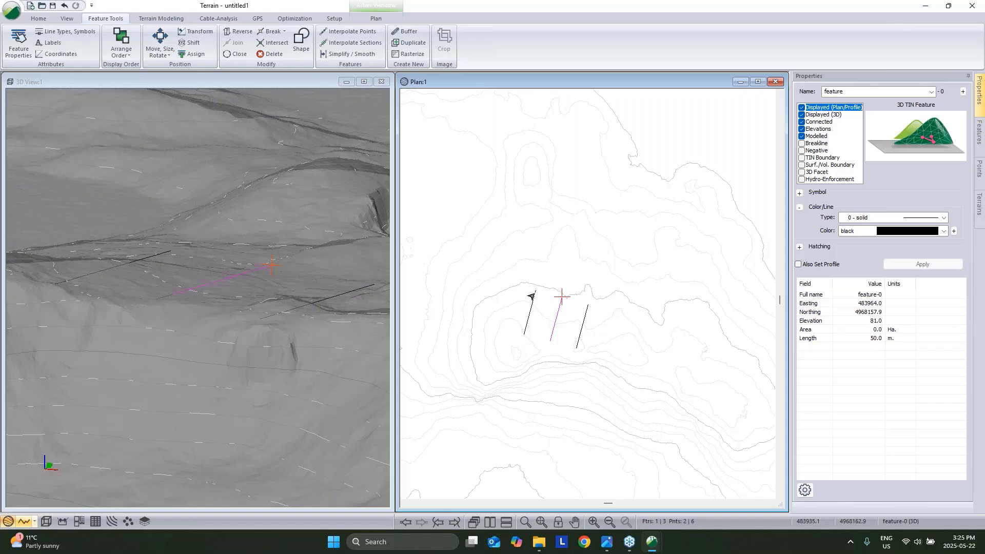
{"action": "left_click", "coordinate": [531, 297]}
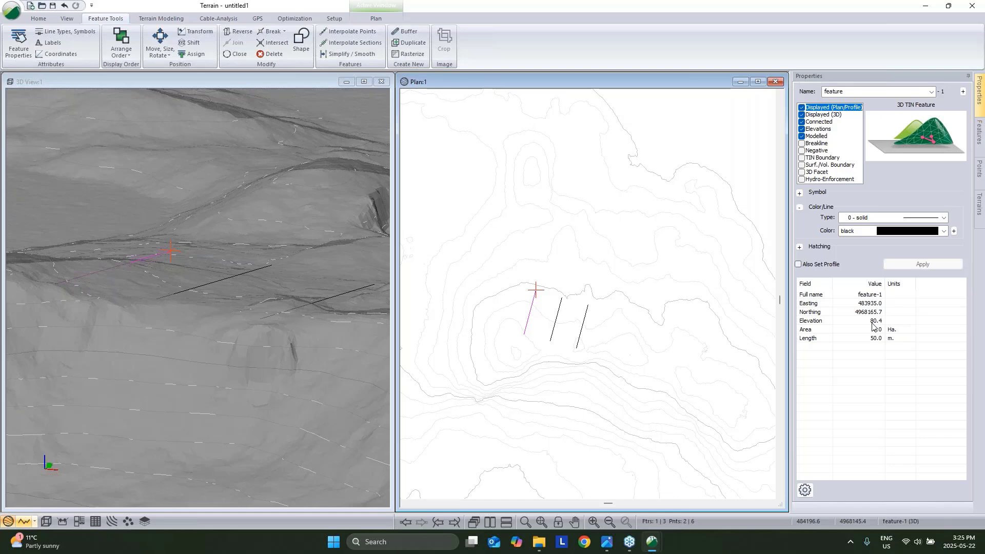
{"action": "scroll", "coordinate": [565, 325], "scroll_direction": "up", "scroll_amount": 3}
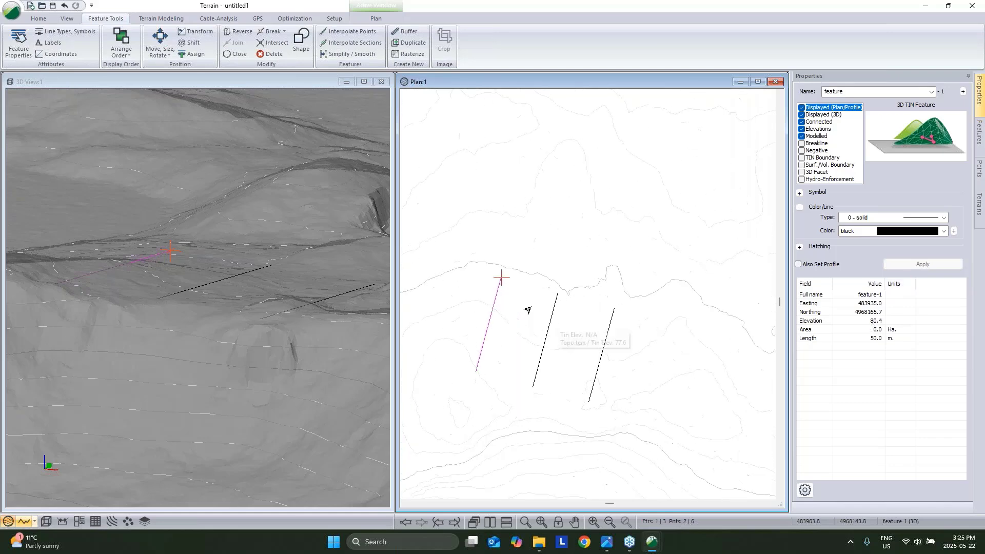
{"action": "right_click", "coordinate": [538, 247]}
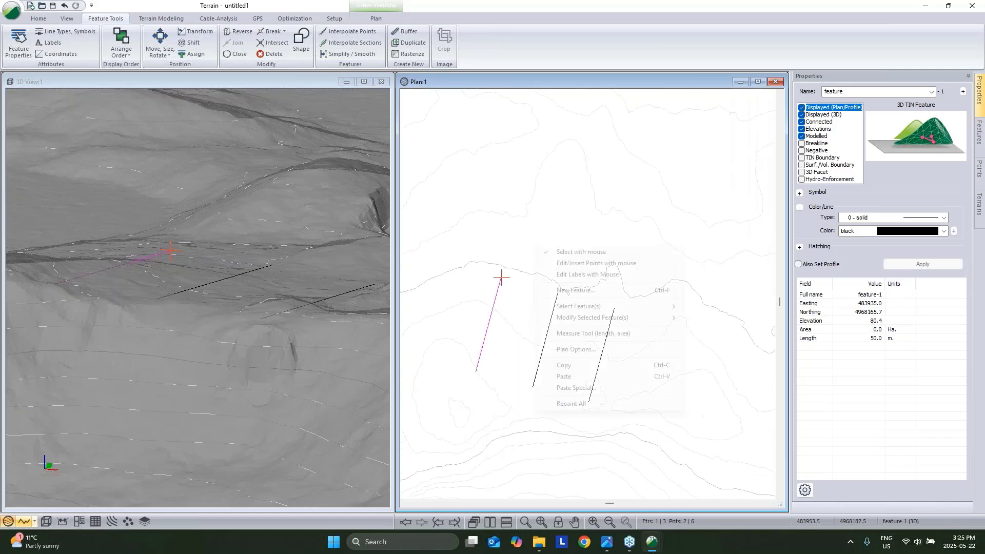
Add corners to the left offset line to join it into a closed rectangle.
{"action": "left_click", "coordinate": [568, 262]}
{"action": "left_click_drag", "start_coordinate": [569, 262], "coordinate": [561, 291]}
{"action": "left_click", "coordinate": [558, 292]}
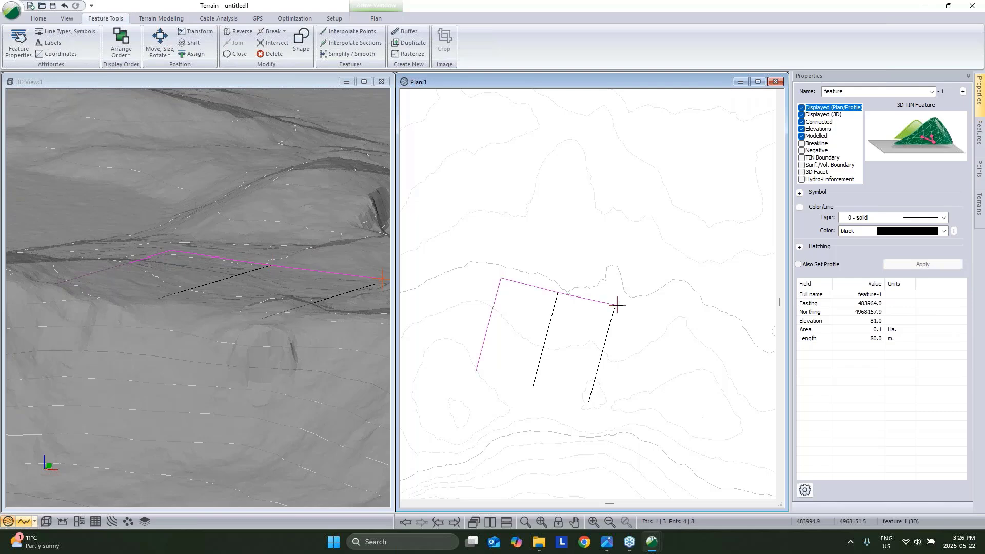
{"action": "left_click", "coordinate": [615, 307]}
{"action": "left_click", "coordinate": [534, 387]}
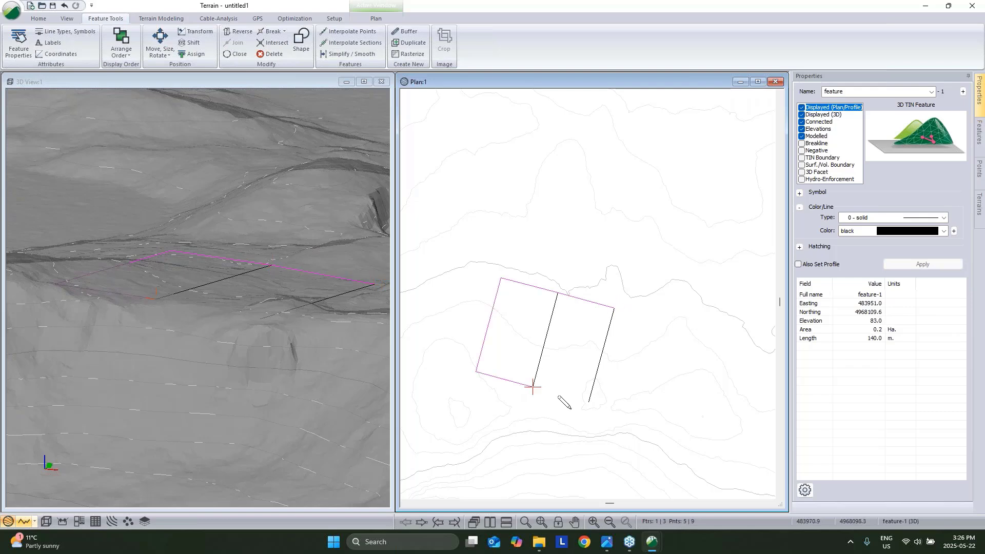
{"action": "right_click", "coordinate": [588, 402]}
Return to selection mode and clear the pad outline selection.
{"action": "left_click", "coordinate": [636, 354]}
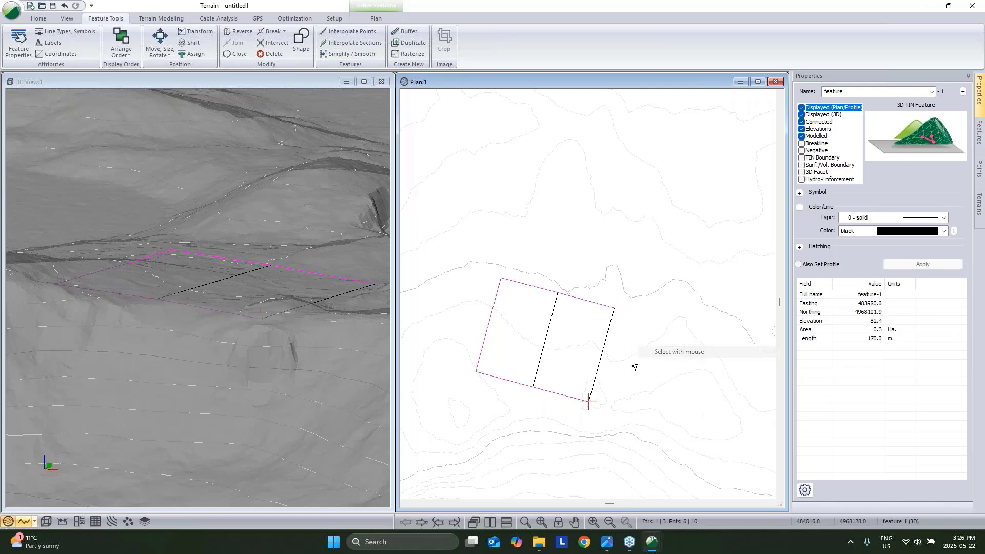
{"action": "left_click", "coordinate": [597, 373]}
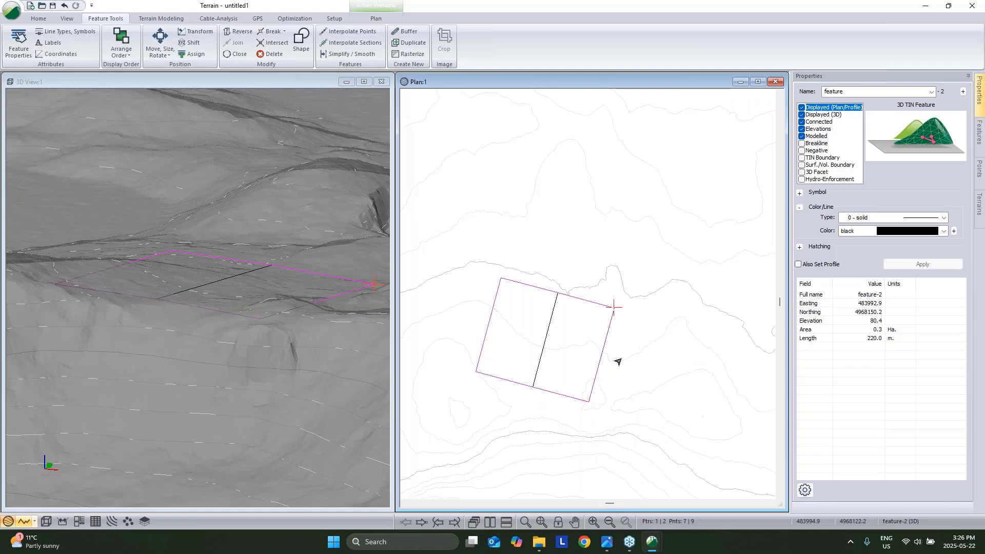
{"action": "left_click", "coordinate": [626, 345]}
{"action": "scroll", "coordinate": [619, 366], "scroll_direction": "down", "scroll_amount": 1}
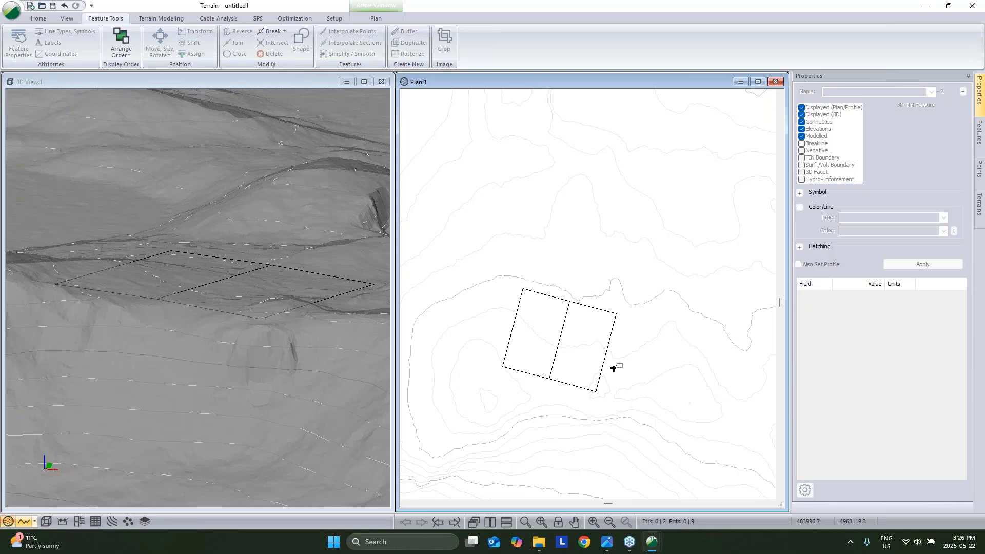
Make the pad's centre dividing line a breakline.
{"action": "left_click", "coordinate": [559, 328]}
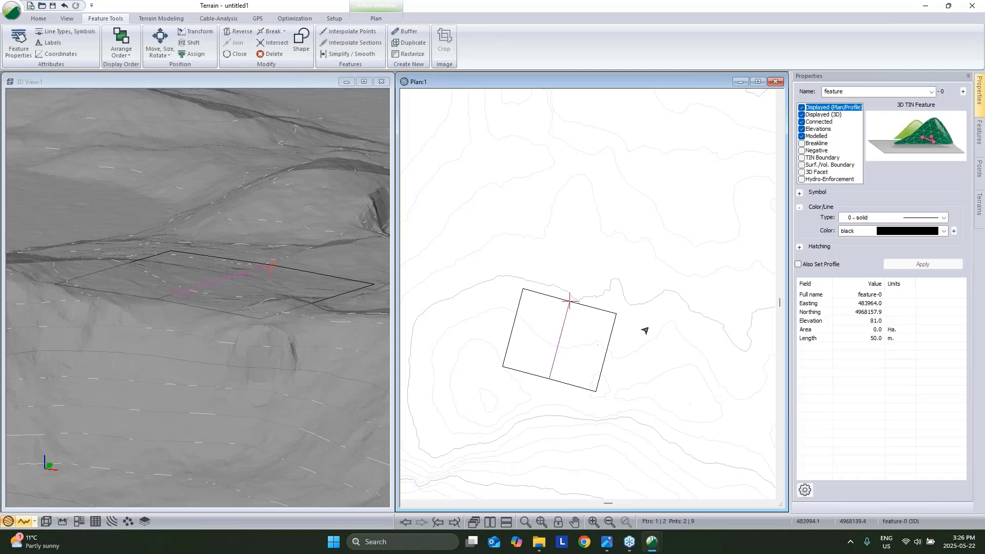
{"action": "left_click", "coordinate": [621, 342]}
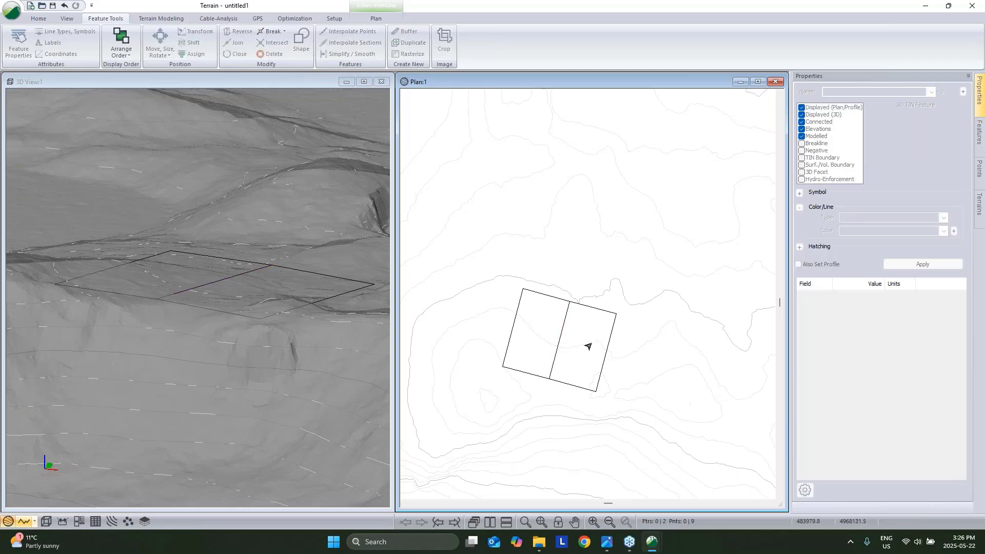
{"action": "left_click", "coordinate": [558, 335]}
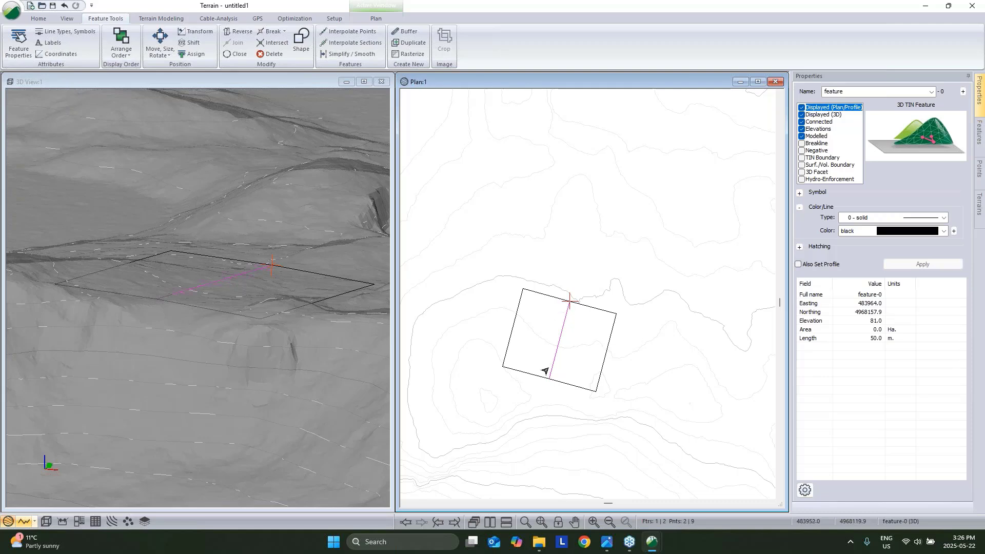
{"action": "mouse_move", "coordinate": [606, 349]}
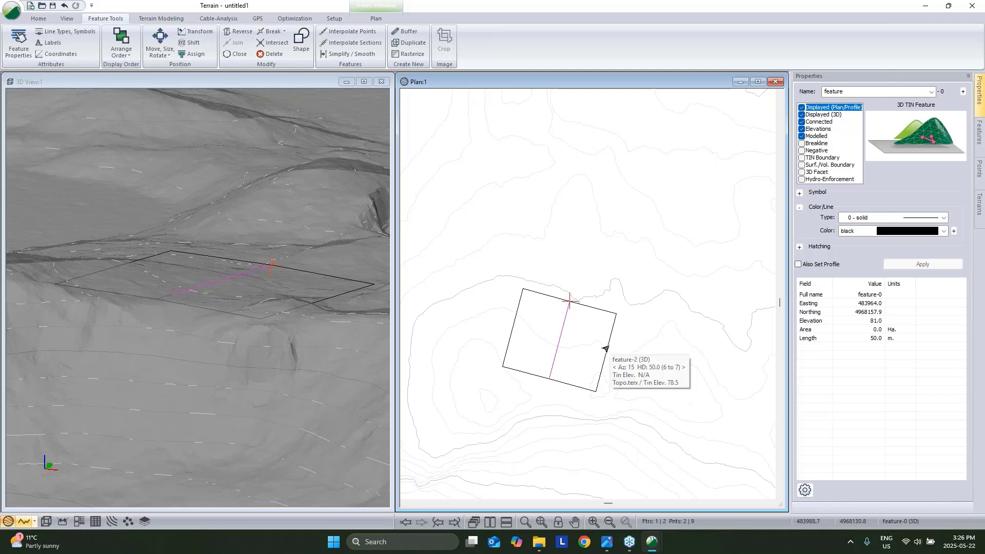
{"action": "left_click", "coordinate": [801, 143]}
Select the centre line plus pad outline feature-2 and step through its vertices.
{"action": "left_click", "coordinate": [606, 346]}
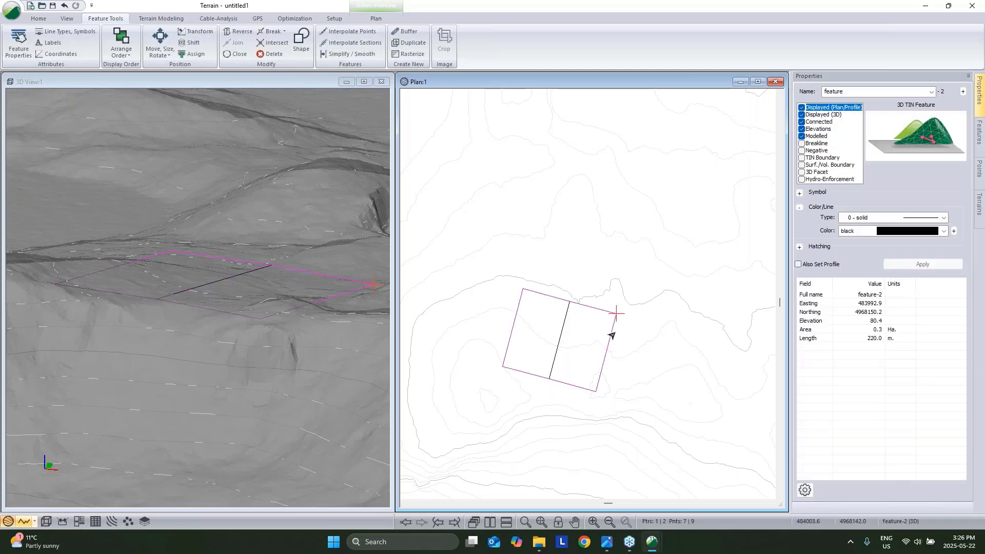
{"action": "left_click", "coordinate": [554, 319]}
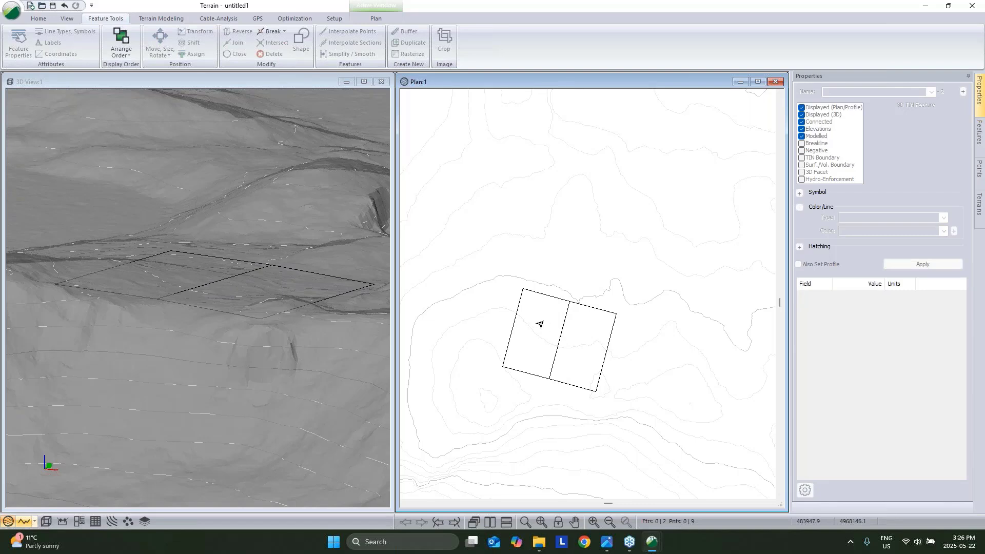
{"action": "left_click", "coordinate": [559, 325]}
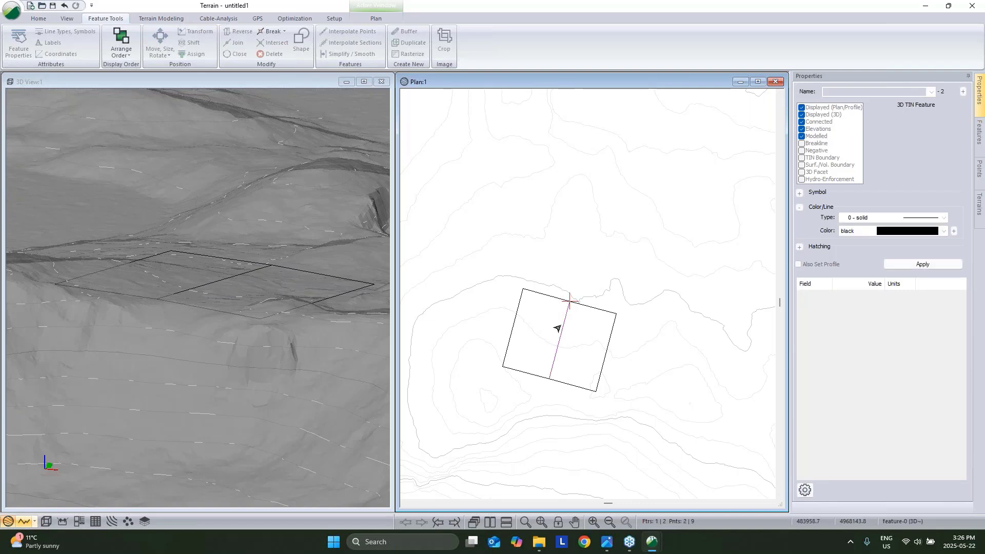
{"action": "left_click", "coordinate": [609, 337], "text": "shift"}
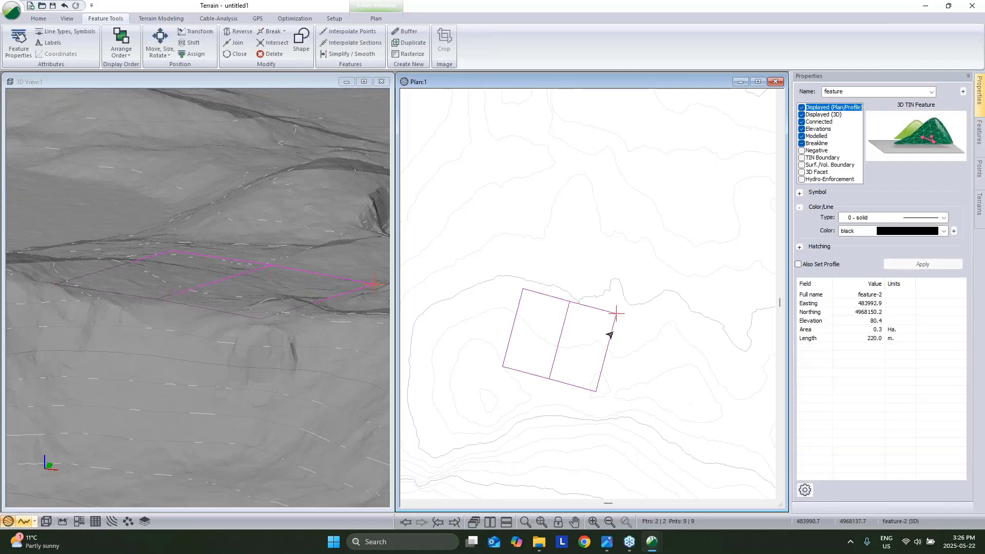
{"action": "mouse_move", "coordinate": [610, 315]}
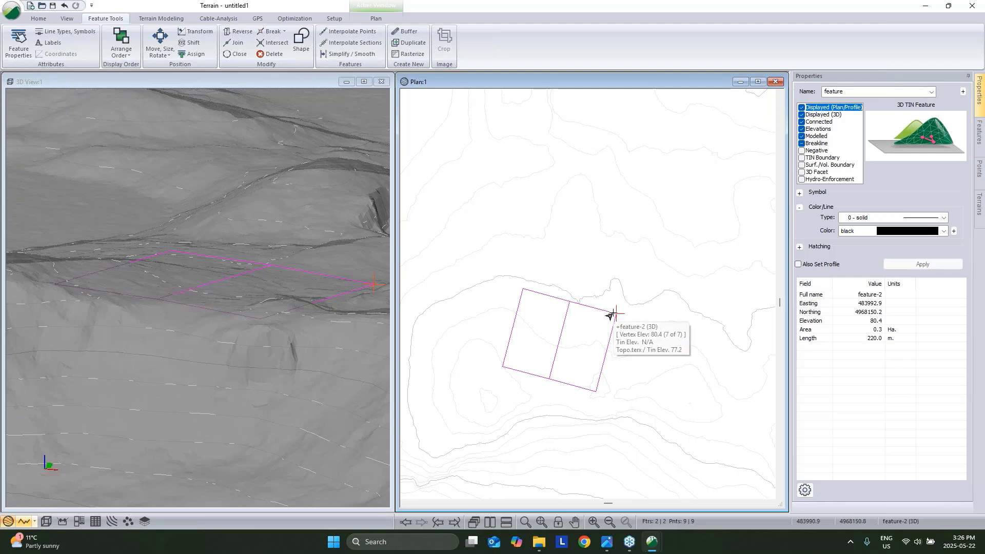
{"action": "key", "text": "Left"}
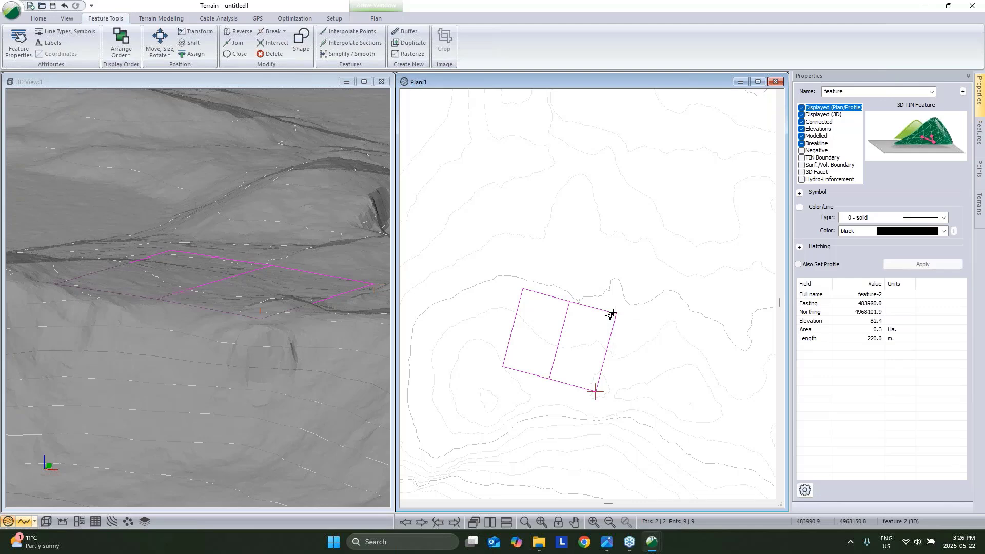
{"action": "key", "text": "Right"}
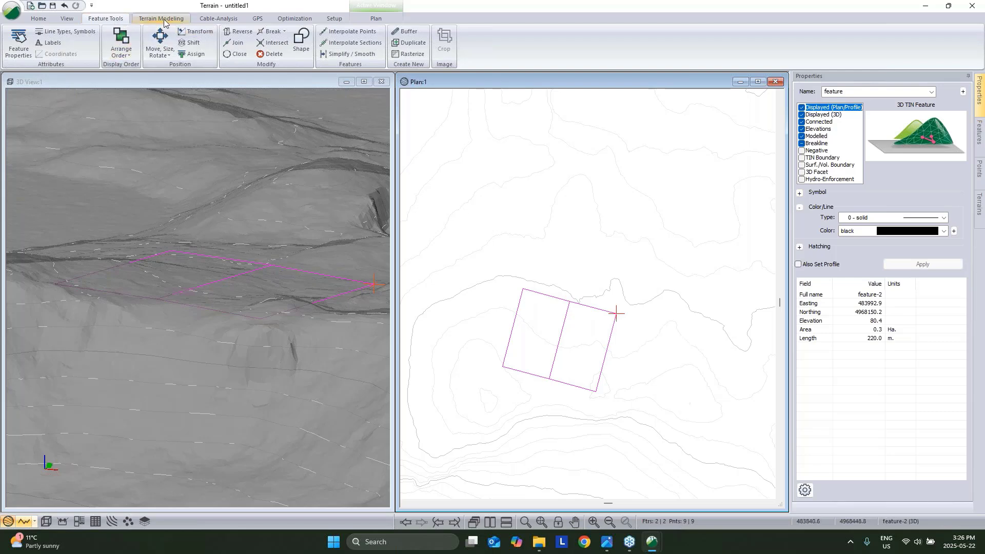
Open Auto Balance with Topo.terx as the target surface and right-side orientation.
{"action": "left_click", "coordinate": [292, 19]}
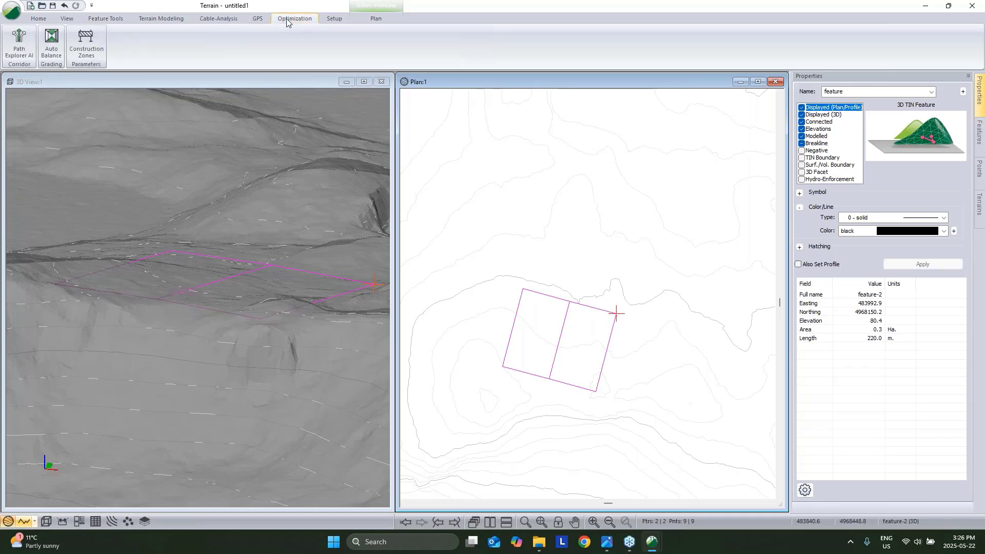
{"action": "left_click", "coordinate": [56, 47]}
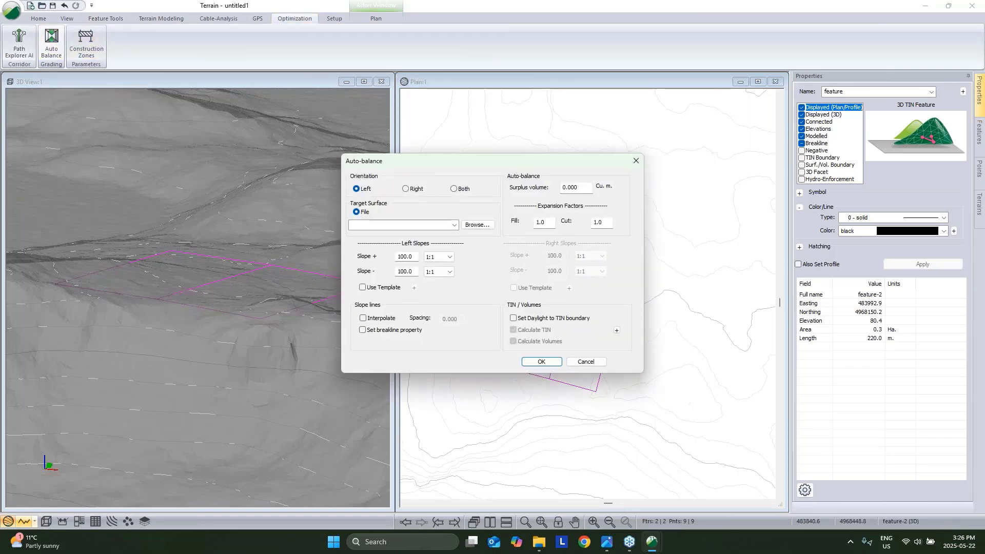
{"action": "left_click", "coordinate": [454, 228]}
{"action": "left_click", "coordinate": [400, 235]}
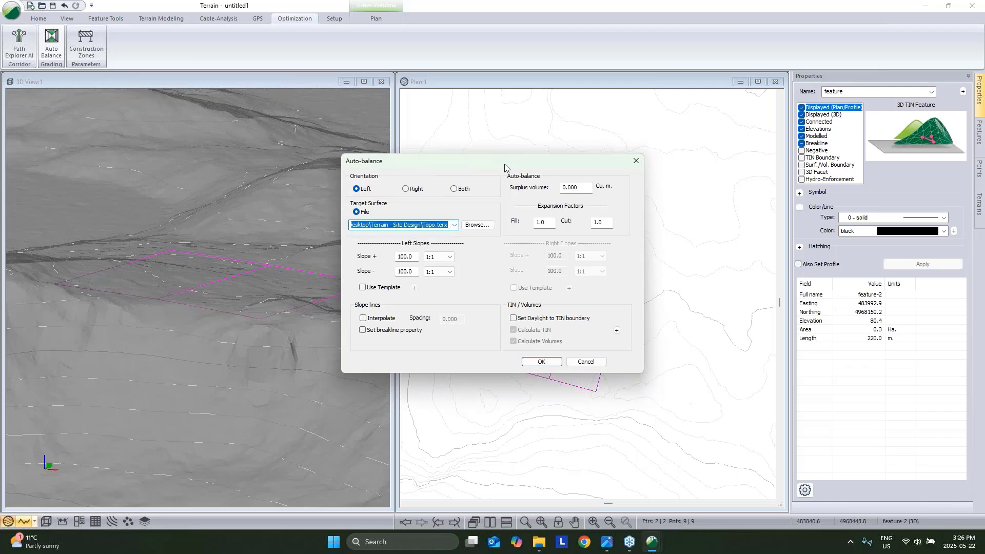
{"action": "left_click_drag", "start_coordinate": [506, 163], "coordinate": [305, 131]}
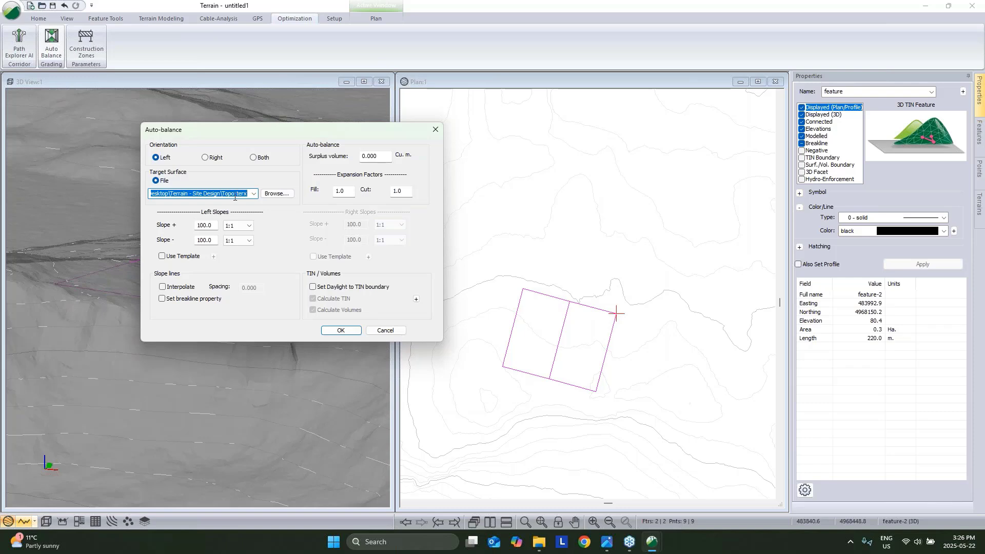
{"action": "left_click", "coordinate": [207, 159]}
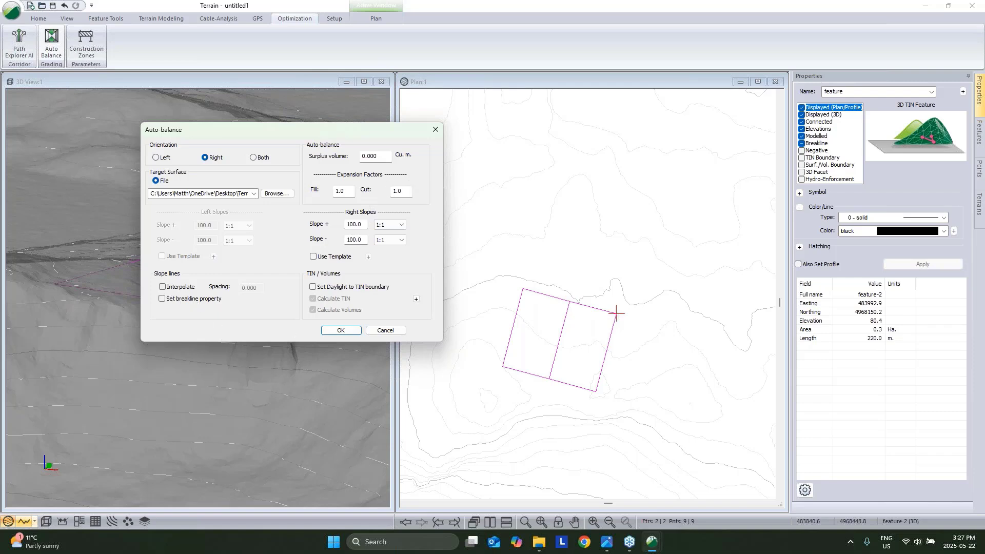
Set Slope + 3:1, Slope - 4:1, breakline slope lines every 2, and accept.
{"action": "left_click", "coordinate": [386, 225]}
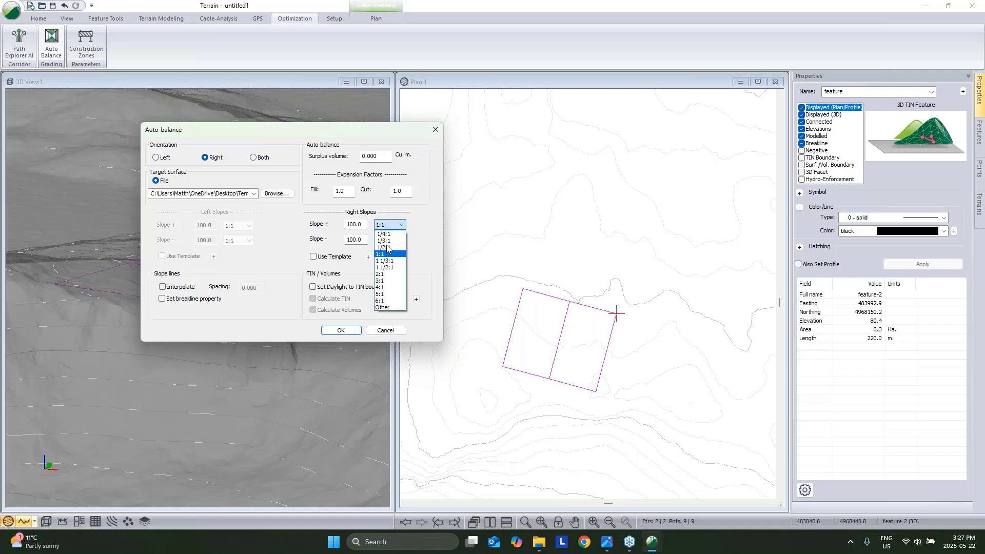
{"action": "left_click", "coordinate": [379, 280]}
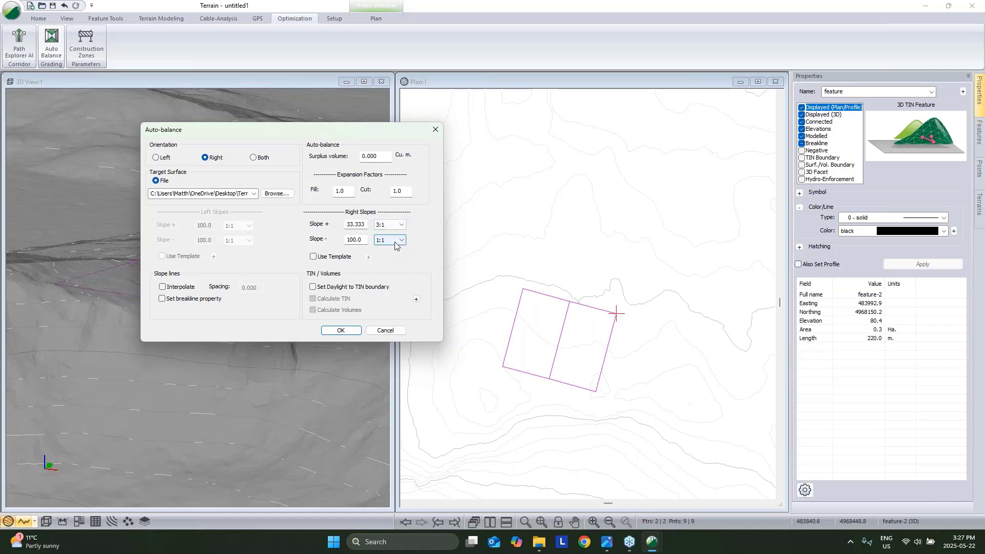
{"action": "left_click", "coordinate": [389, 240]}
{"action": "left_click", "coordinate": [386, 303]}
{"action": "left_click", "coordinate": [163, 288]}
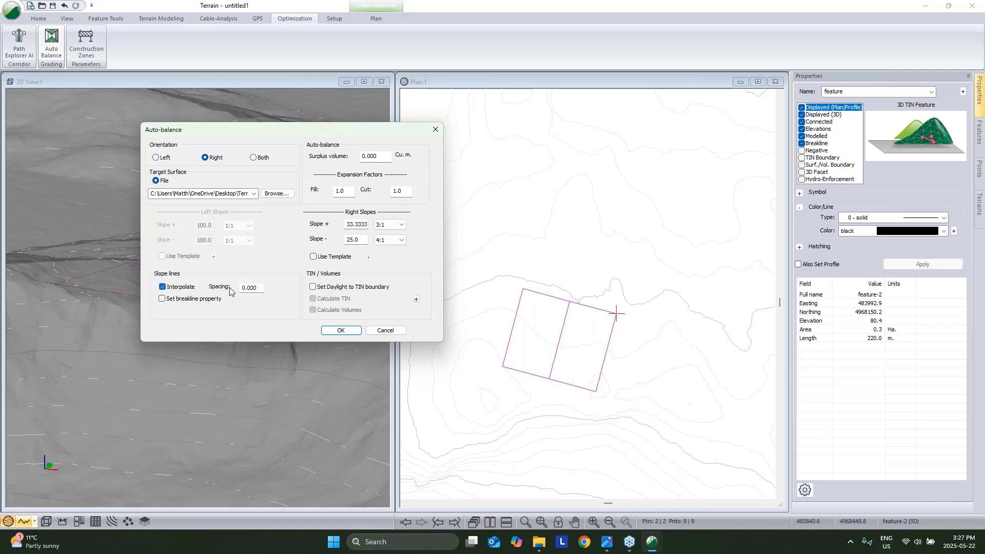
{"action": "double_click", "coordinate": [255, 288]}
{"action": "type", "text": "2"}
{"action": "left_click", "coordinate": [163, 299]}
{"action": "left_click", "coordinate": [343, 331]}
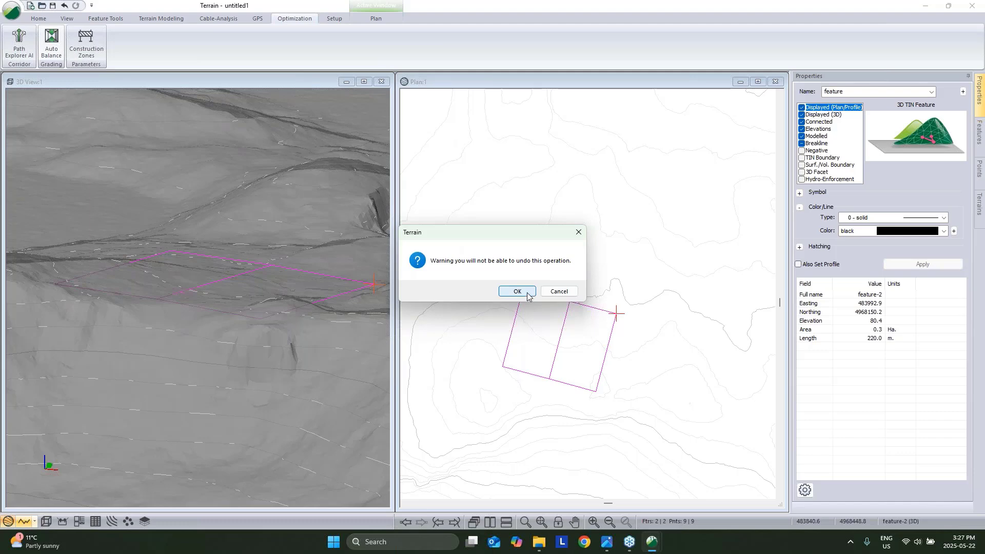
Run the balance to 6342.1 m³ cut and fill and inspect the graded pad in 3D.
{"action": "left_click", "coordinate": [517, 292]}
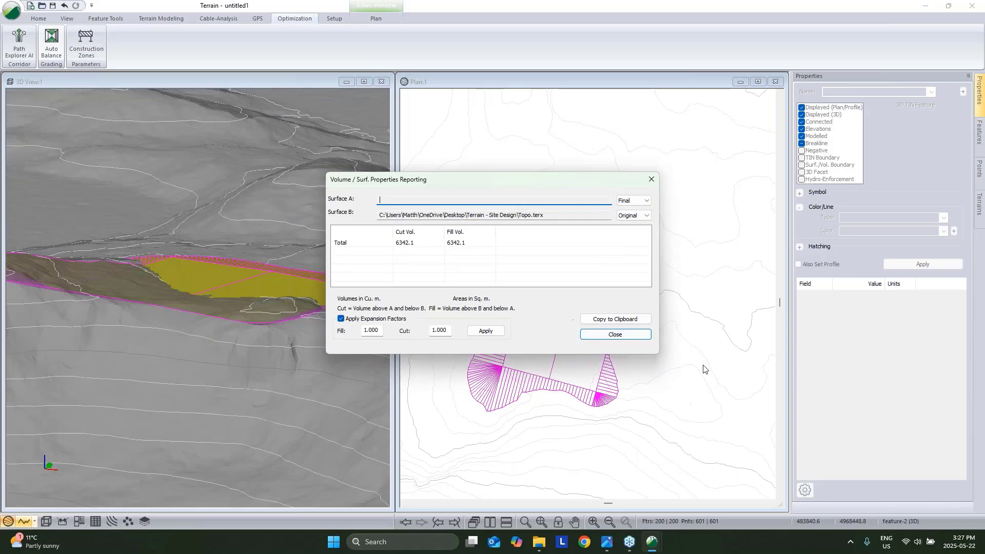
{"action": "left_click", "coordinate": [606, 335]}
{"action": "left_click_drag", "start_coordinate": [302, 287], "coordinate": [264, 348]}
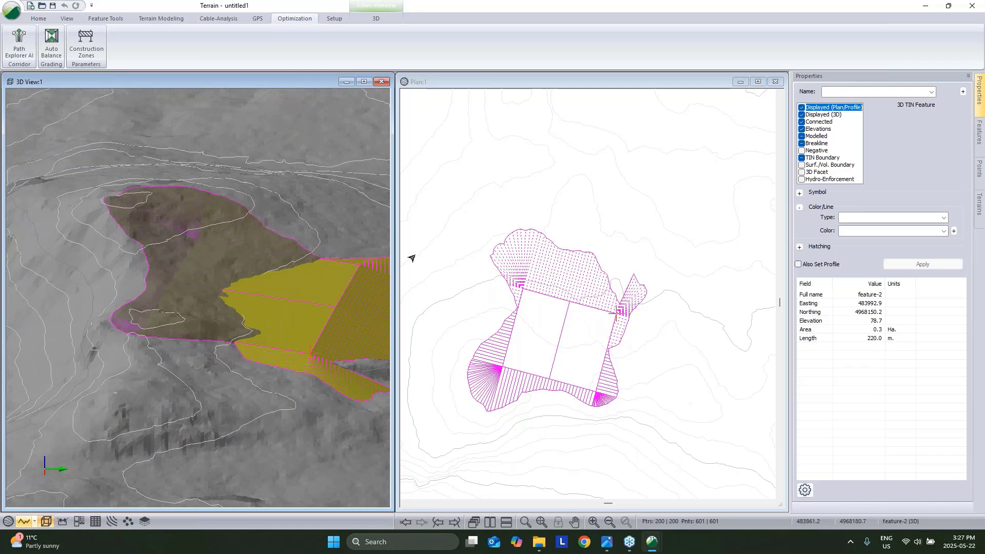
Reselect the centre line feature-0 together with pad outline feature-2.
{"action": "left_click", "coordinate": [580, 237]}
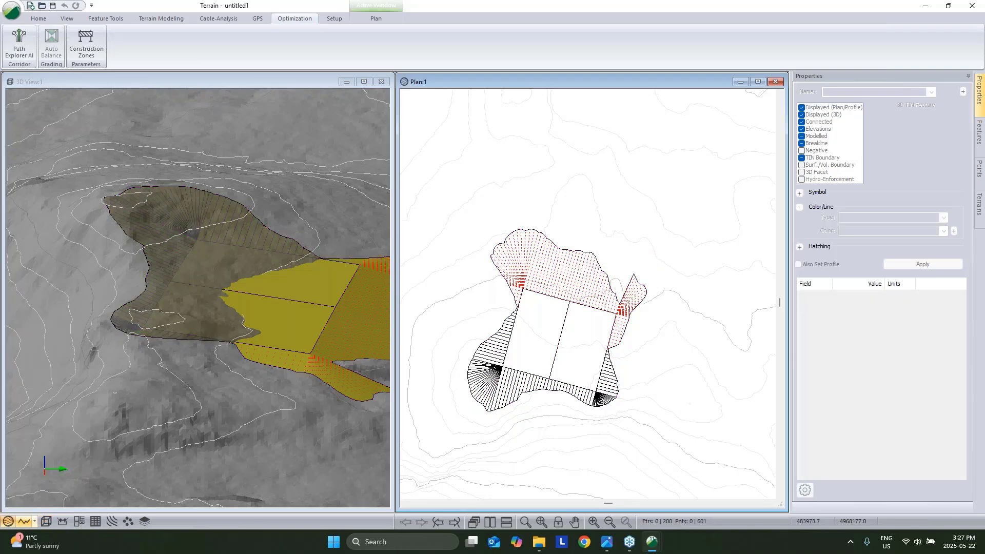
{"action": "middle_click_drag", "start_coordinate": [579, 272], "coordinate": [574, 273]}
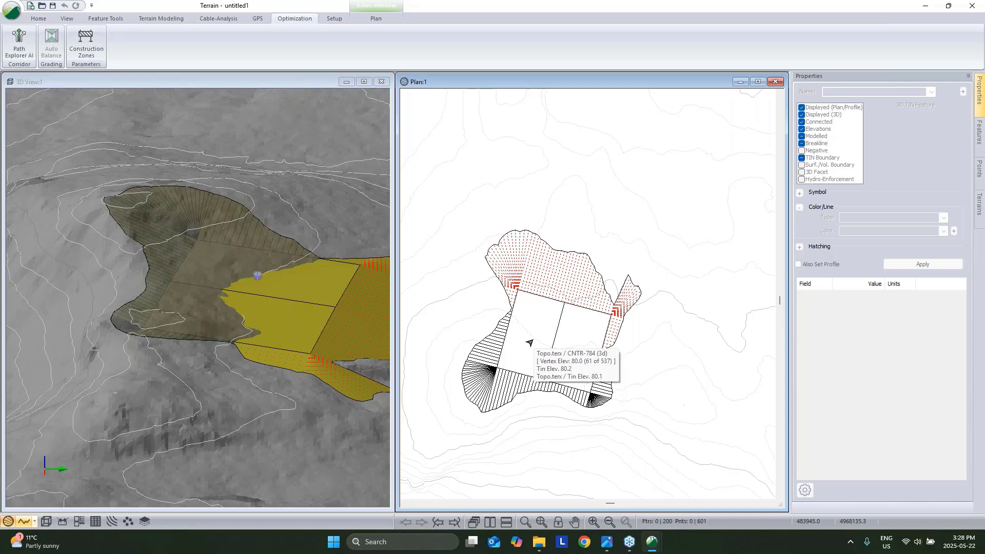
{"action": "left_click", "coordinate": [554, 335]}
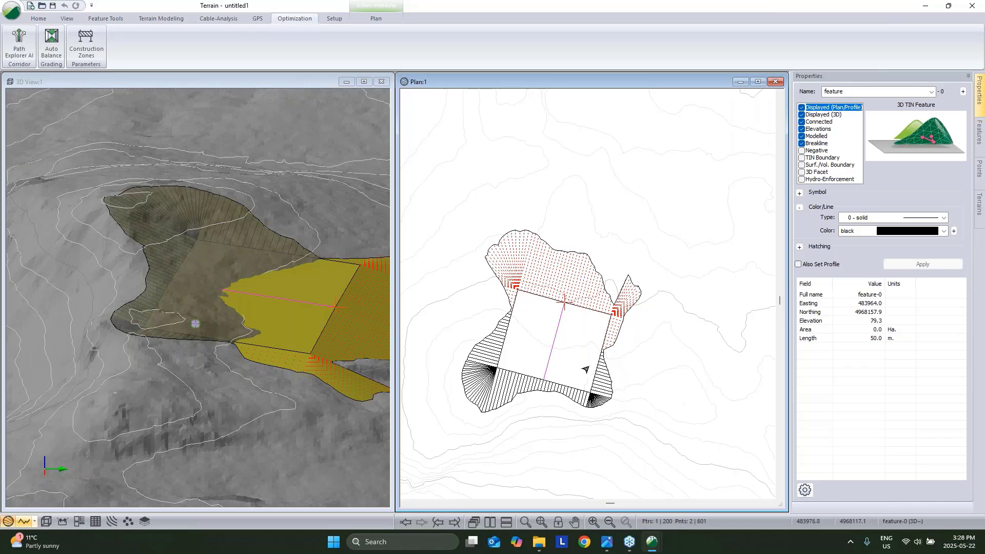
{"action": "left_click", "coordinate": [592, 366], "text": "shift"}
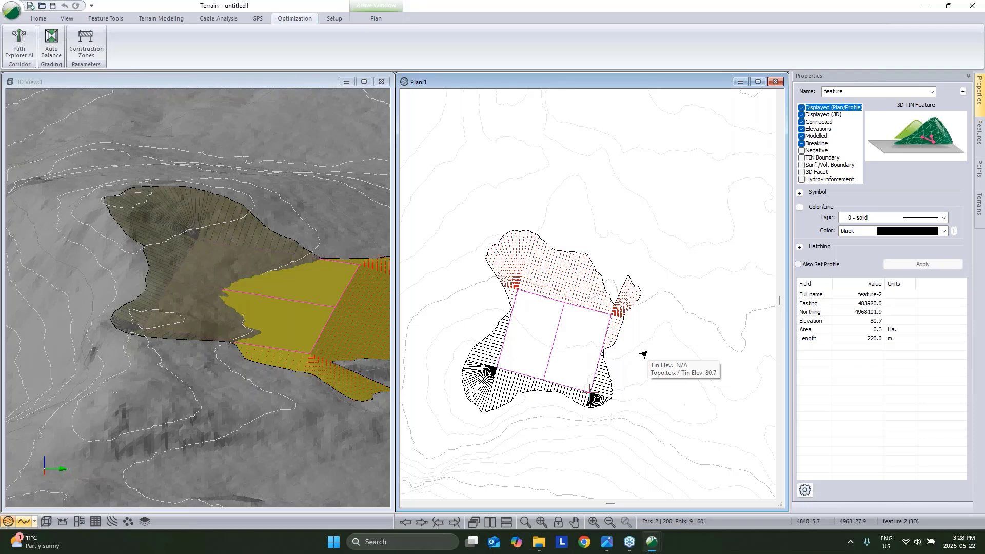
{"action": "left_click", "coordinate": [105, 19]}
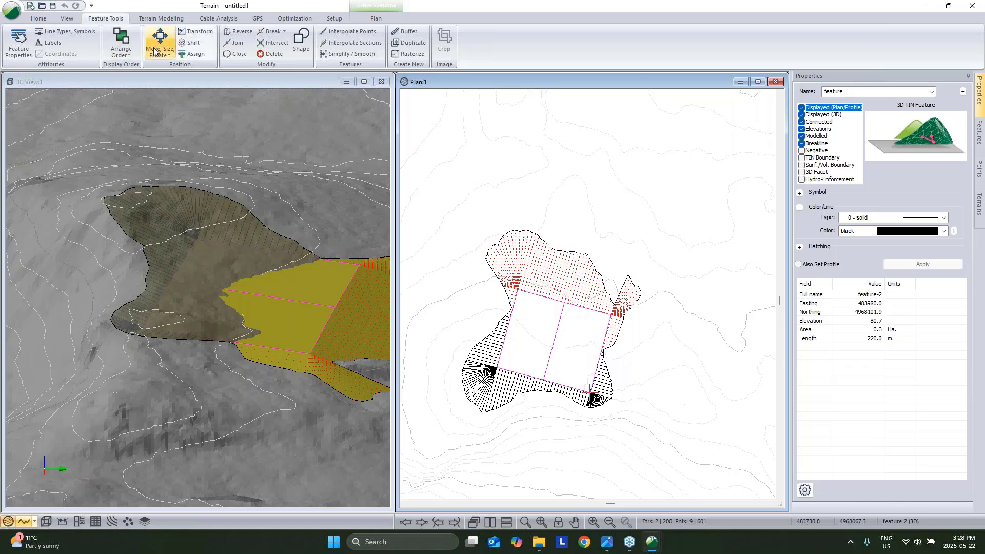
Move the pad's bounding rectangle right with Transform by Rectangle, clearing the terrain triangles.
{"action": "left_click", "coordinate": [169, 55]}
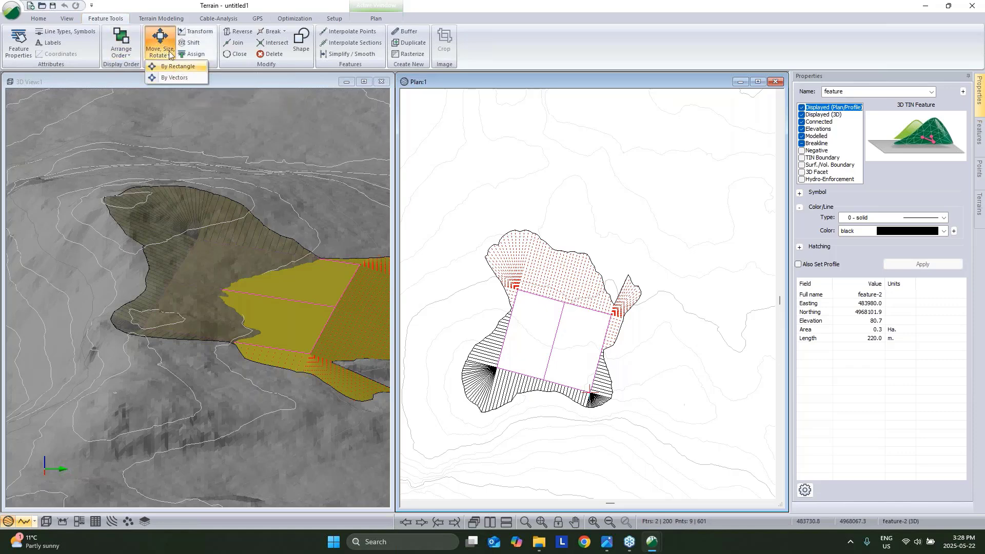
{"action": "left_click", "coordinate": [179, 75]}
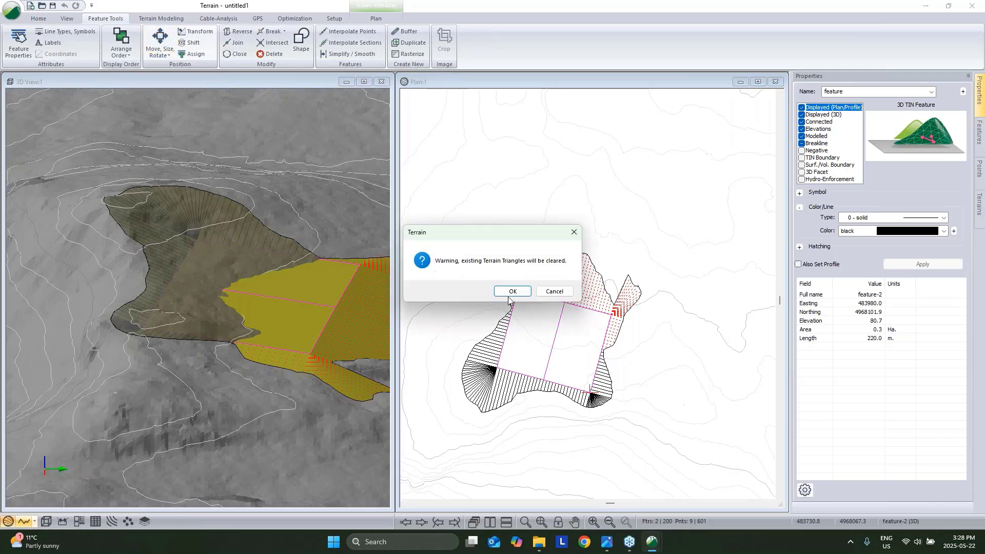
{"action": "left_click", "coordinate": [508, 290]}
{"action": "left_click_drag", "start_coordinate": [558, 339], "coordinate": [593, 336]}
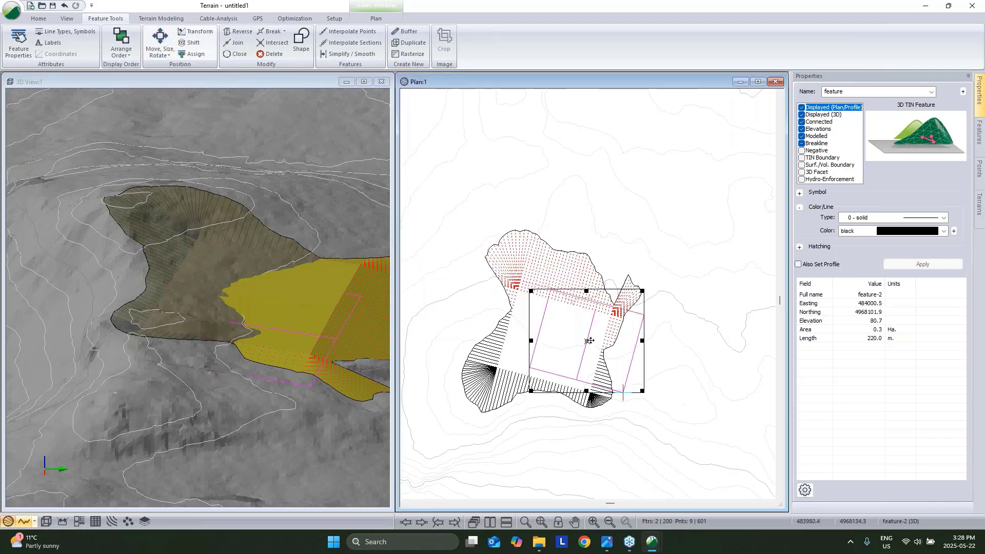
Select the rotated pad rectangle, feature-2, in Plan and bring up the Optimization tools.
{"action": "left_click", "coordinate": [673, 324]}
{"action": "left_click", "coordinate": [584, 351]}
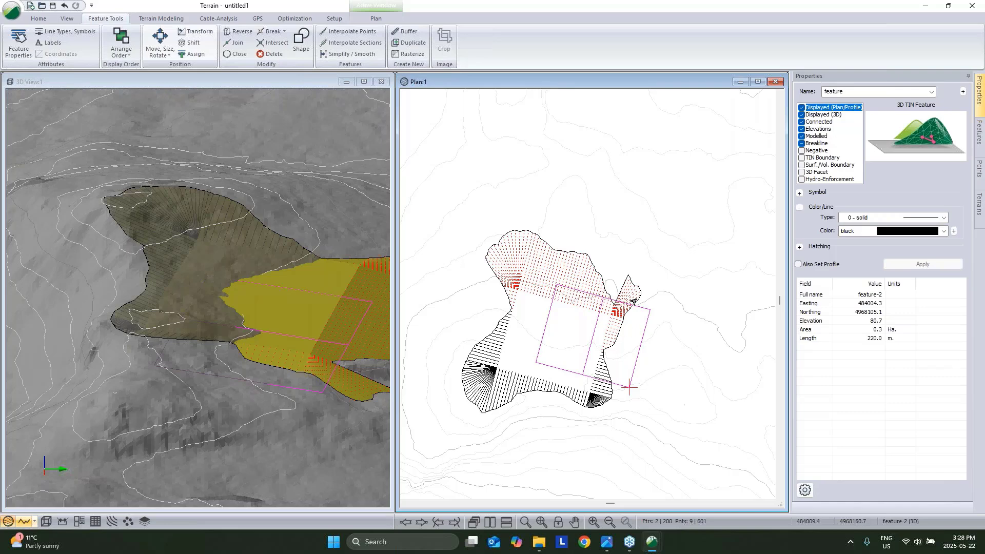
{"action": "mouse_move", "coordinate": [634, 300]}
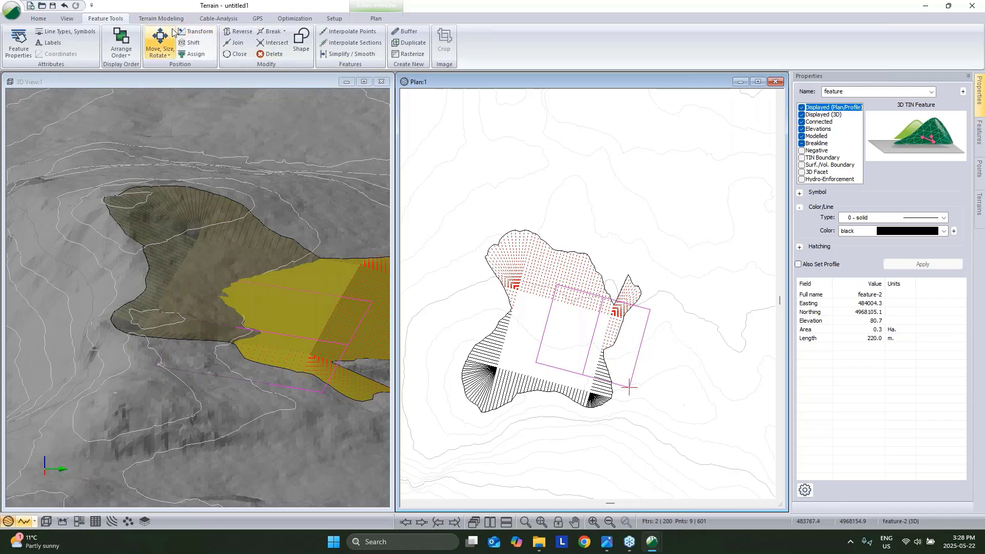
{"action": "left_click", "coordinate": [291, 20]}
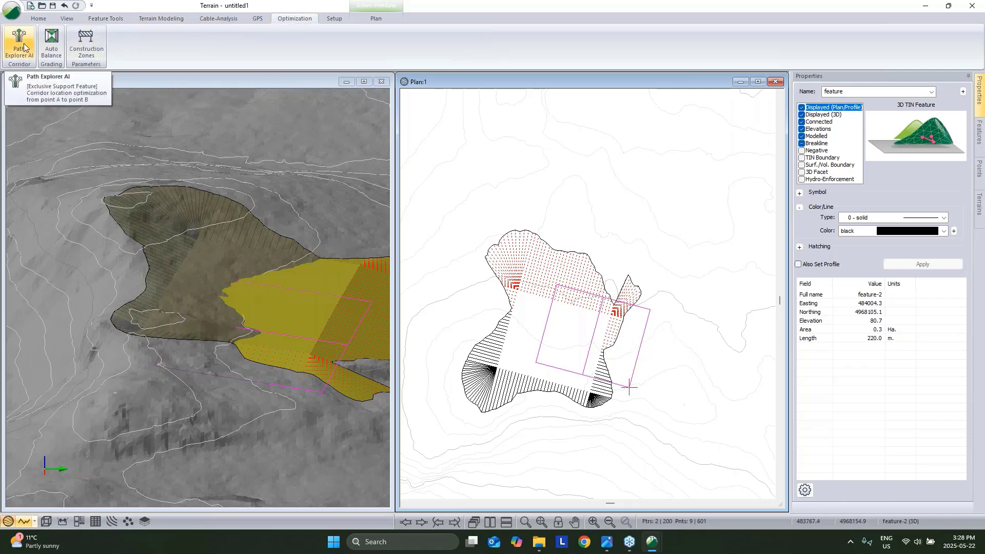
Auto-balance the pad with 3:1/4:1 slopes daylighting to the TIN, accepting the no-undo warning.
{"action": "left_click", "coordinate": [52, 46]}
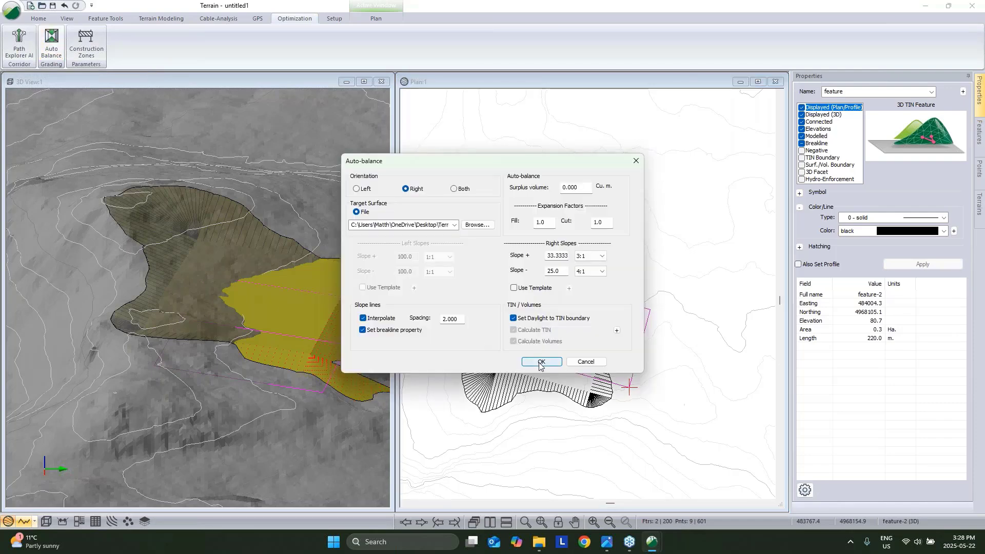
{"action": "left_click", "coordinate": [533, 361]}
{"action": "left_click", "coordinate": [518, 292]}
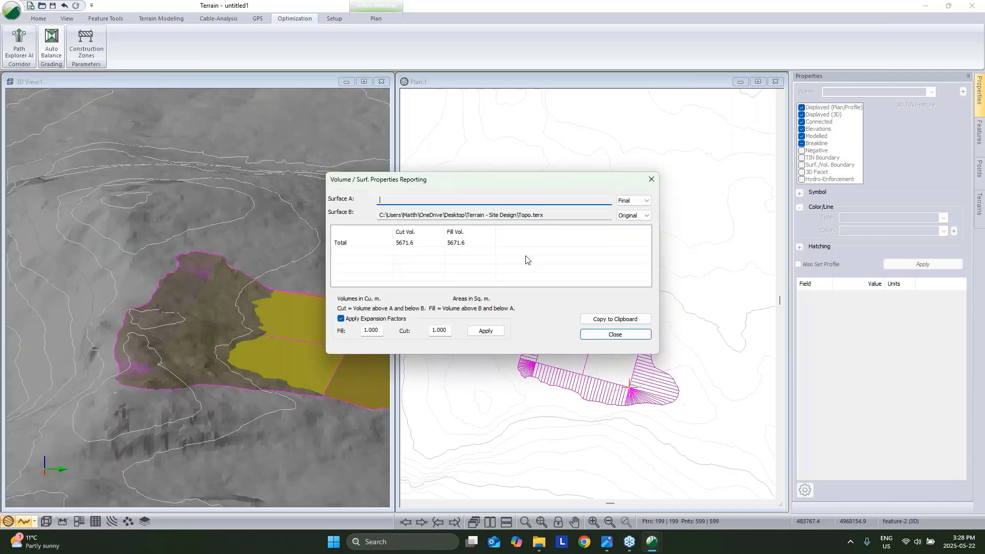
{"action": "left_click", "coordinate": [616, 334]}
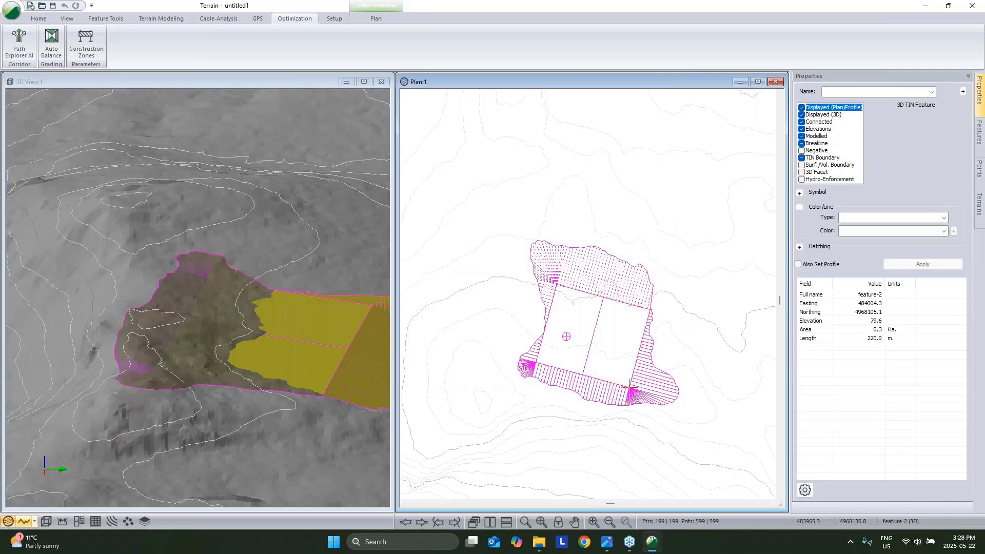
Orbit the 3D view and pan the plan to inspect the balanced pad.
{"action": "left_click_drag", "start_coordinate": [322, 324], "coordinate": [292, 319]}
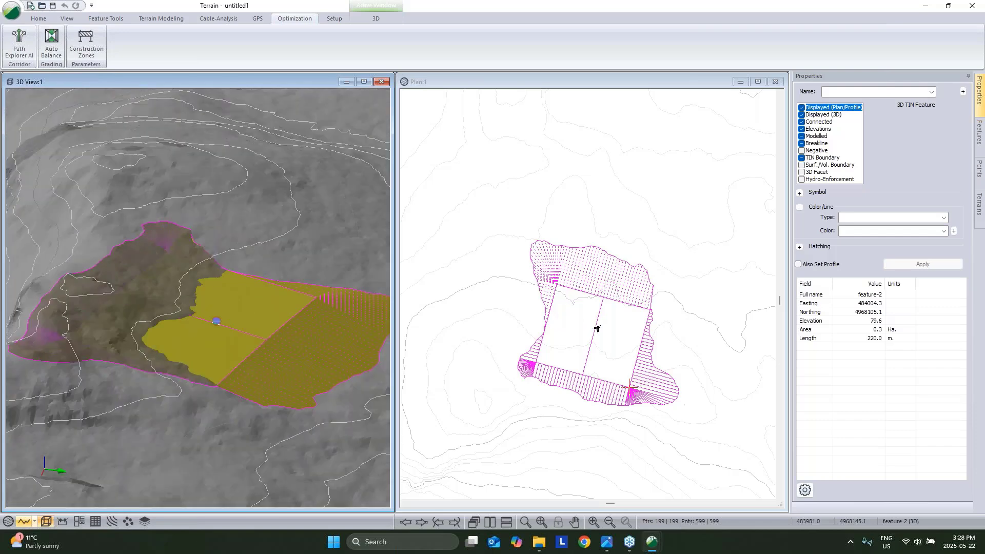
{"action": "left_click", "coordinate": [690, 334]}
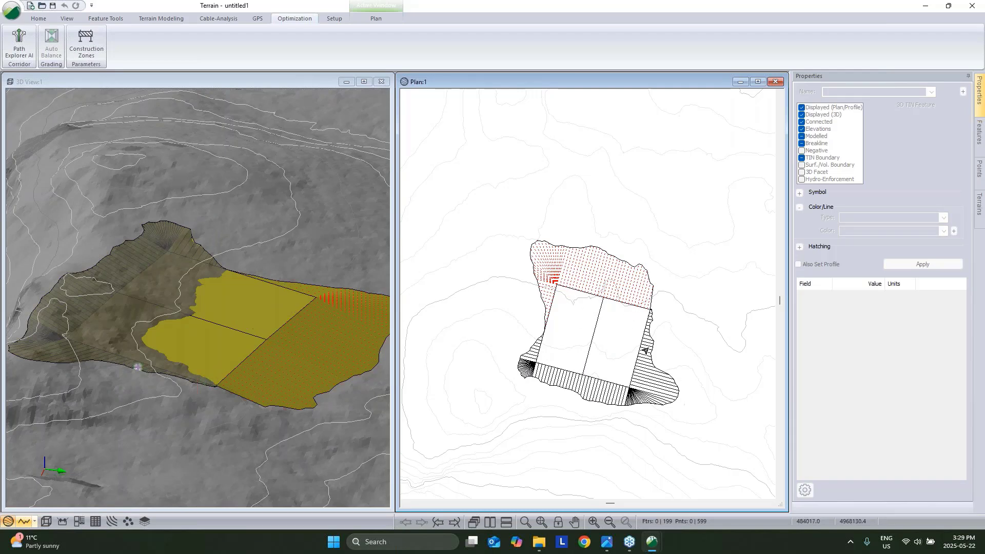
{"action": "mouse_move", "coordinate": [645, 350]}
{"action": "middle_click_drag", "start_coordinate": [583, 358], "coordinate": [566, 369]}
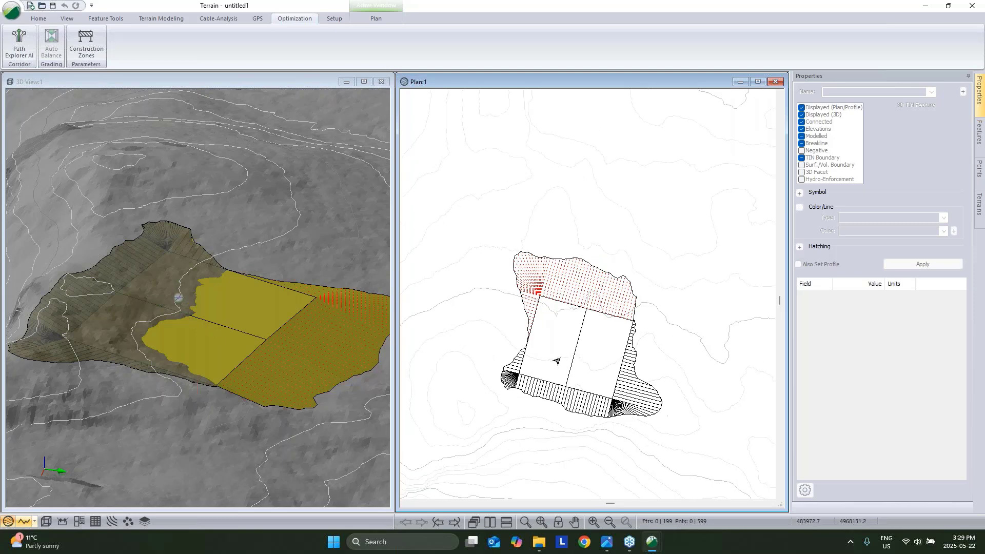
{"action": "mouse_move", "coordinate": [575, 386]}
Retrieve the Pad_Screen_Layout_MP.ilt screen layout from the Webinar folder.
{"action": "left_click", "coordinate": [33, 22]}
{"action": "left_click", "coordinate": [112, 19]}
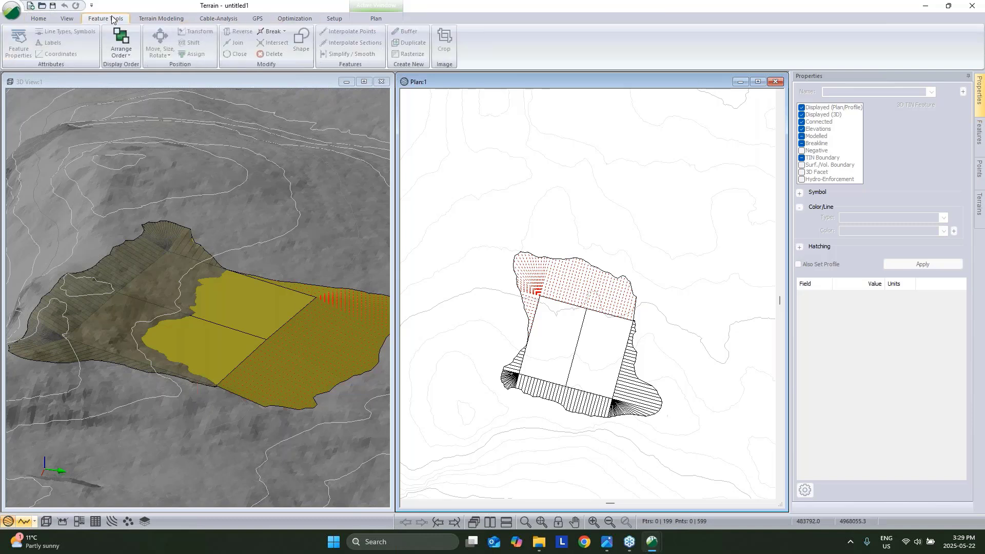
{"action": "left_click", "coordinate": [66, 20]}
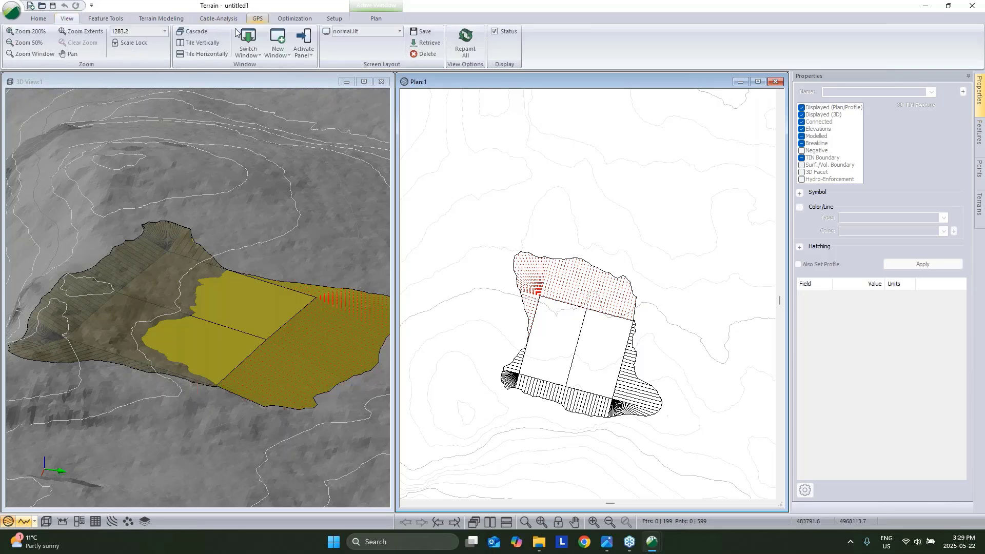
{"action": "left_click", "coordinate": [400, 31]}
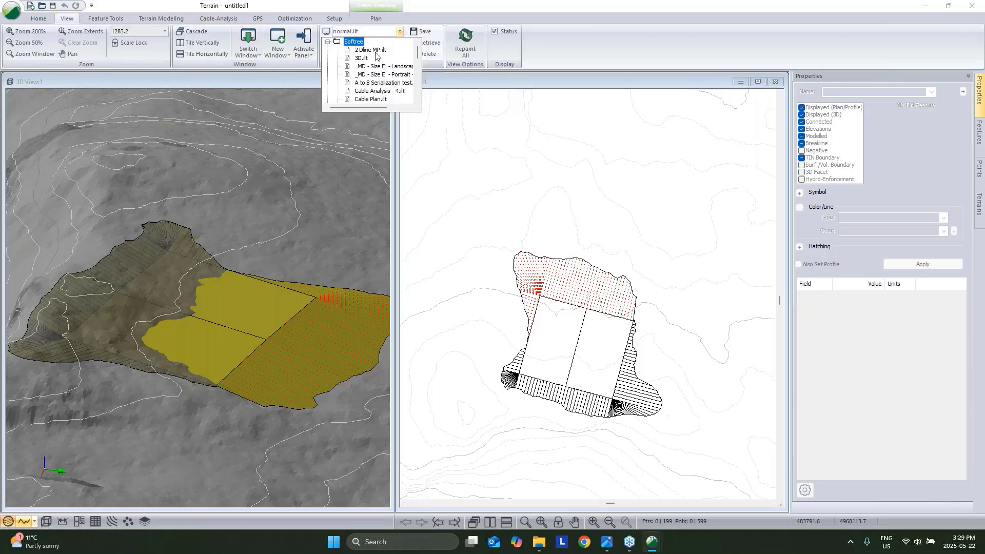
{"action": "left_click", "coordinate": [450, 12]}
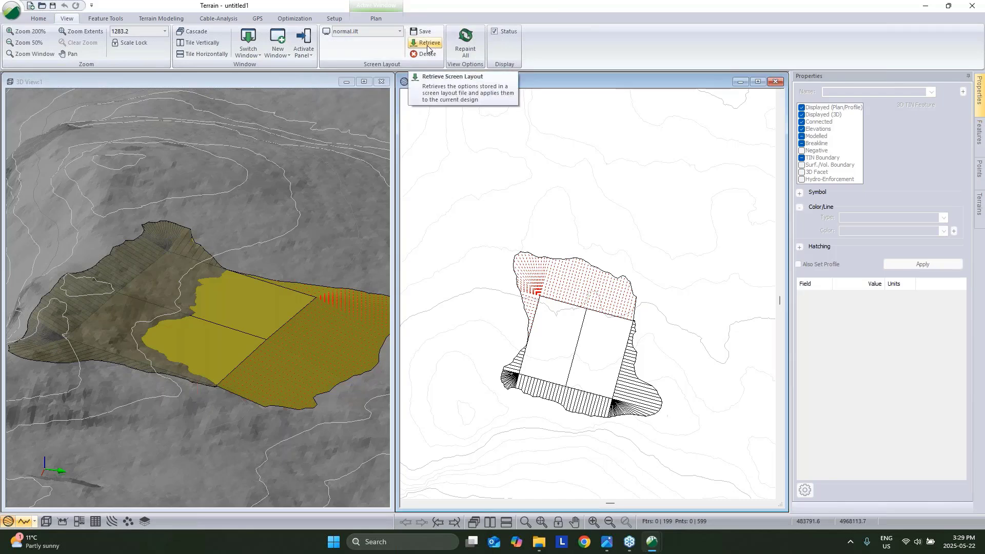
{"action": "left_click", "coordinate": [427, 45]}
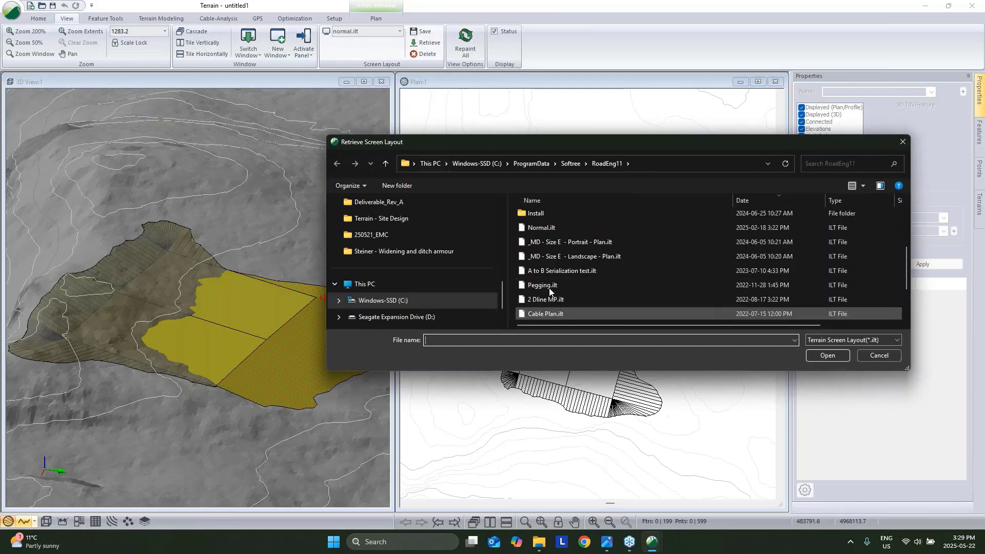
{"action": "scroll", "coordinate": [521, 266], "scroll_direction": "up", "scroll_amount": 5}
{"action": "double_click", "coordinate": [521, 221]}
{"action": "left_click", "coordinate": [542, 231]}
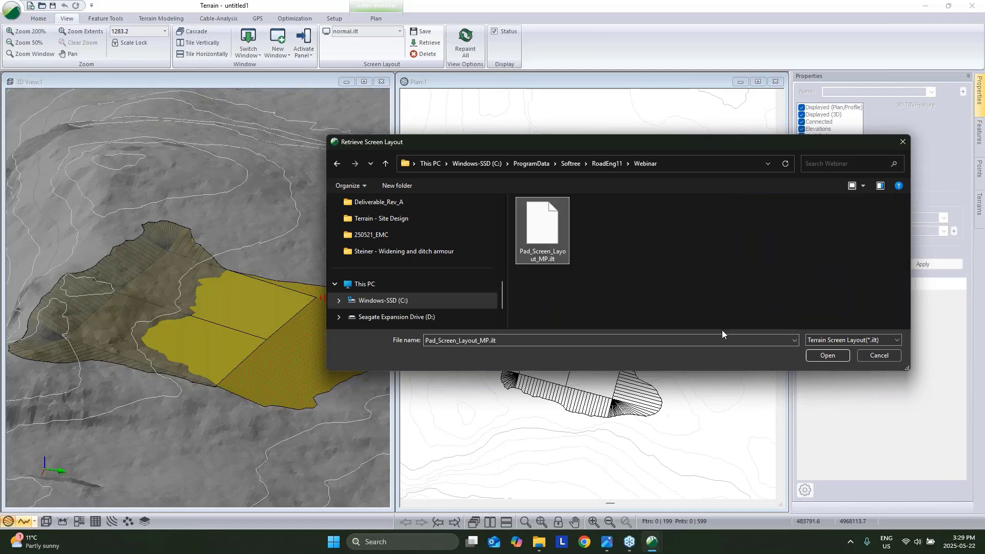
{"action": "left_click", "coordinate": [828, 356]}
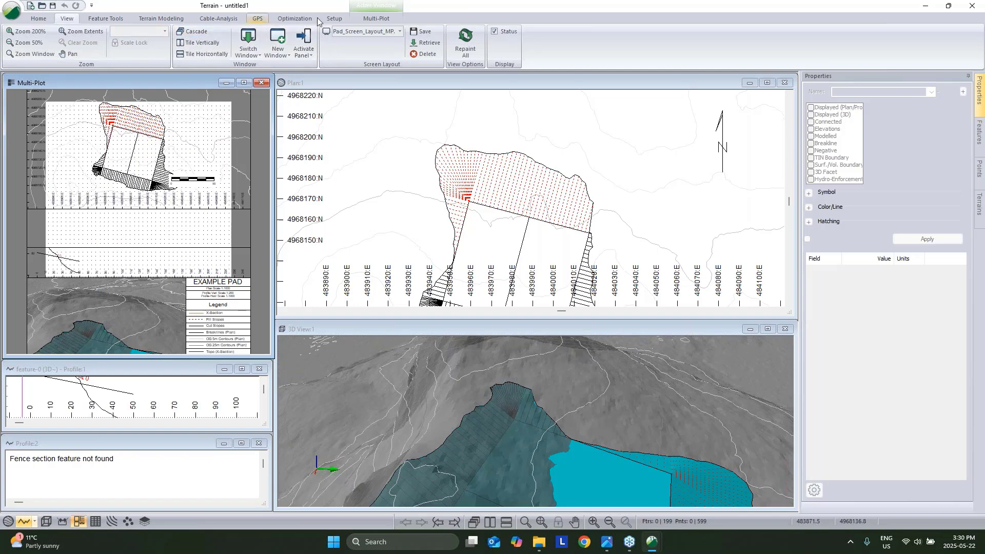
Set the multi-plot page to Tabloid paper through Print Setup.
{"action": "left_click", "coordinate": [380, 19]}
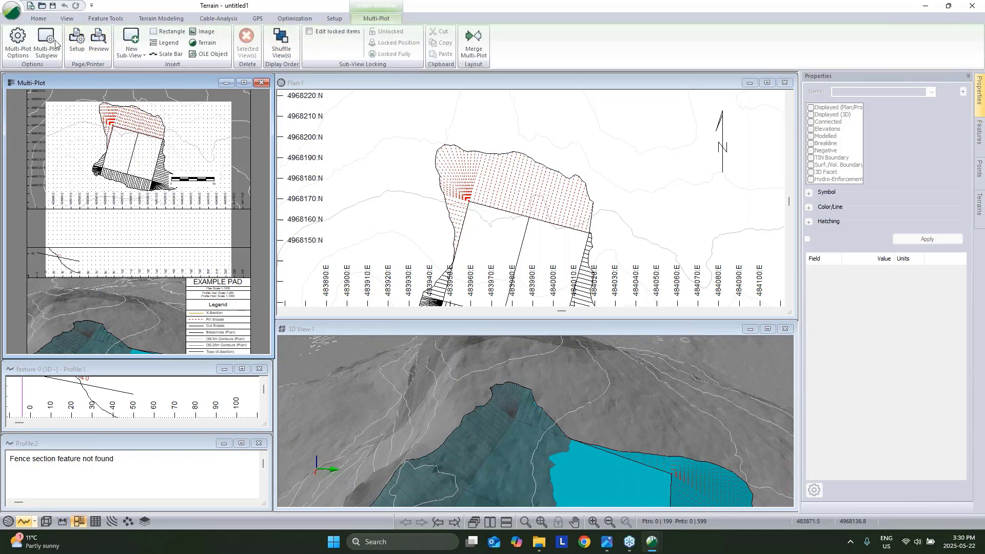
{"action": "left_click", "coordinate": [11, 10]}
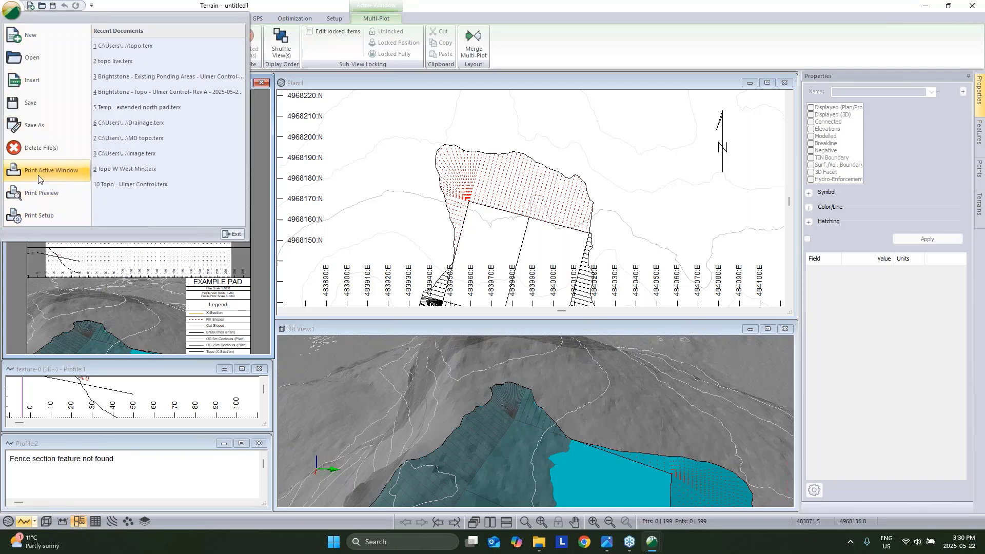
{"action": "left_click", "coordinate": [32, 217]}
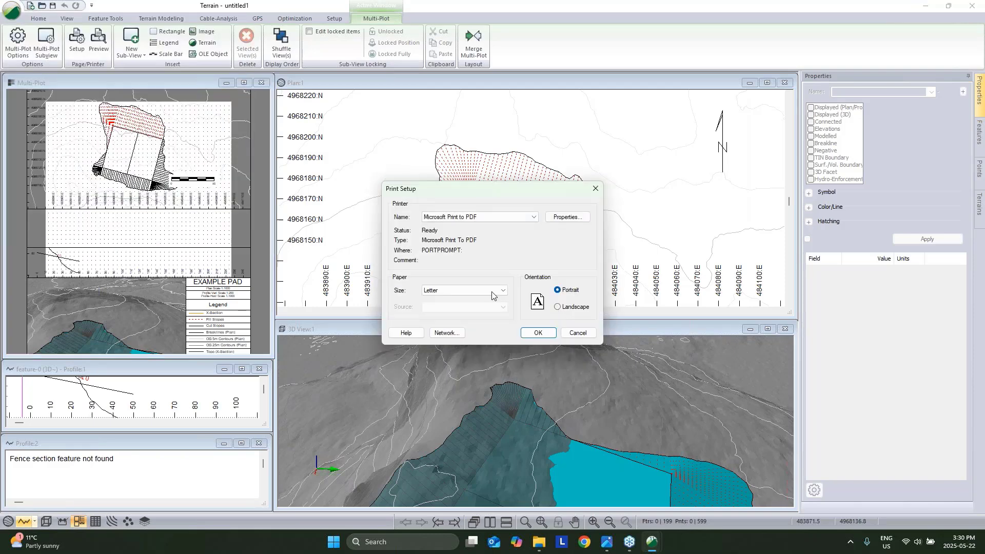
{"action": "left_click", "coordinate": [492, 291]}
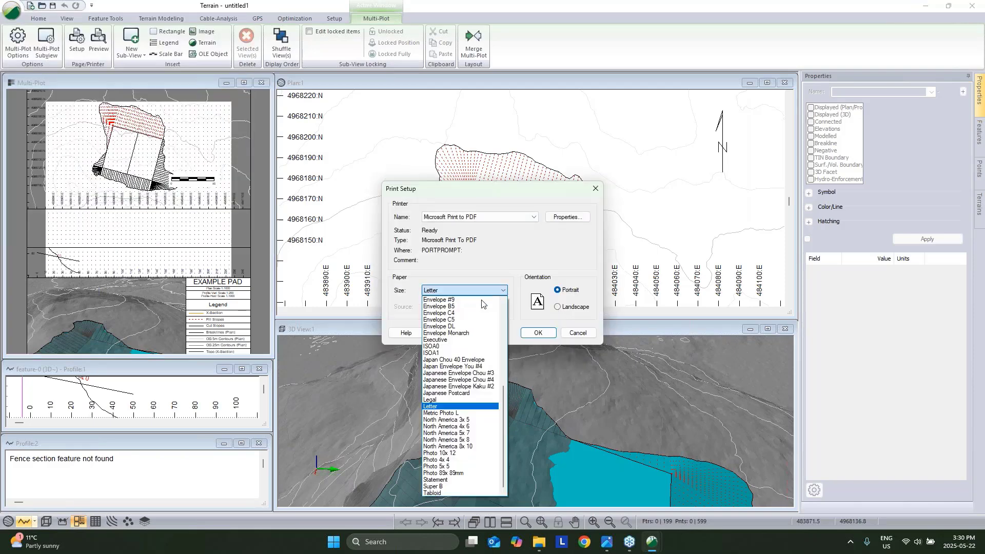
{"action": "left_click", "coordinate": [430, 492]}
{"action": "left_click", "coordinate": [538, 333]}
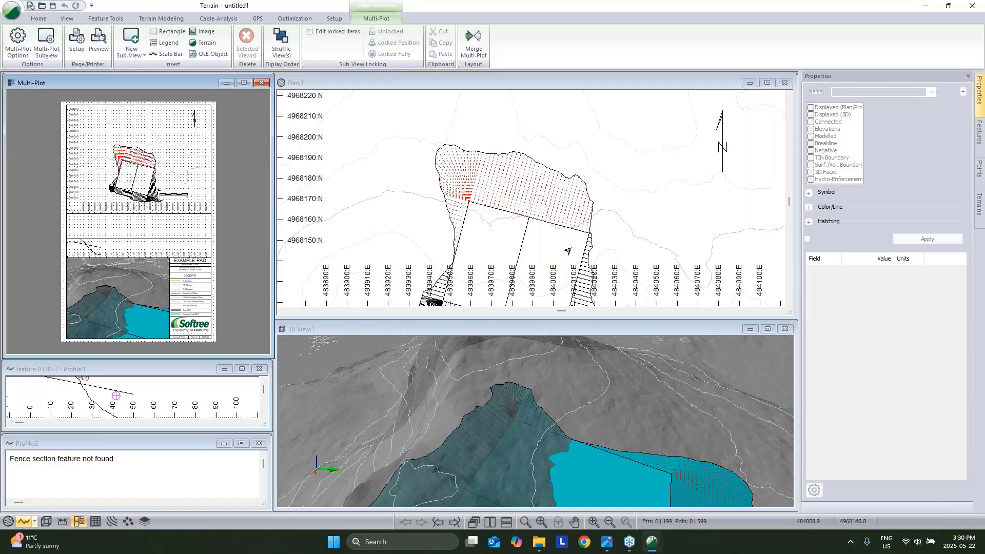
Pan the plan panel so the whole graded pad is centred.
{"action": "middle_click_drag", "start_coordinate": [571, 244], "coordinate": [575, 192]}
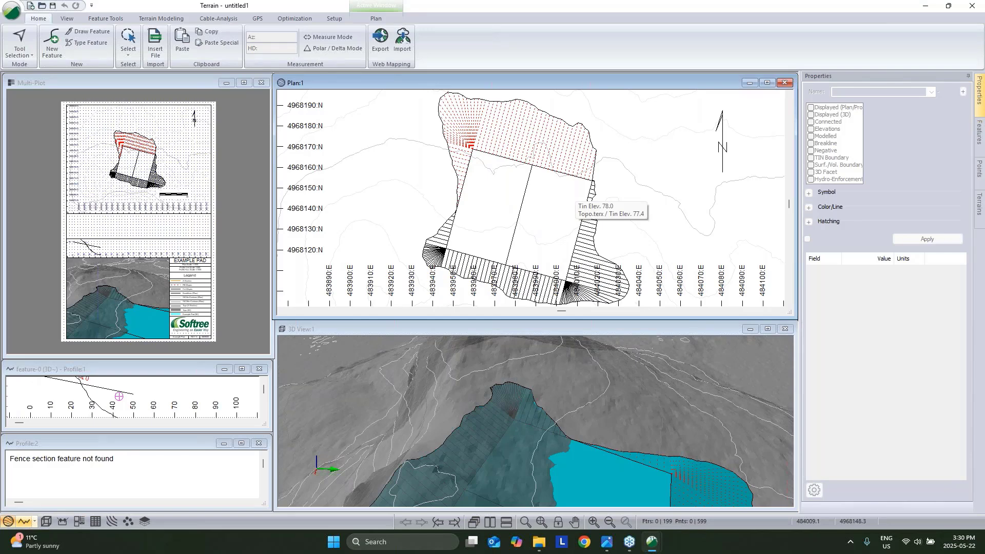
{"action": "middle_click_drag", "start_coordinate": [588, 187], "coordinate": [570, 172]}
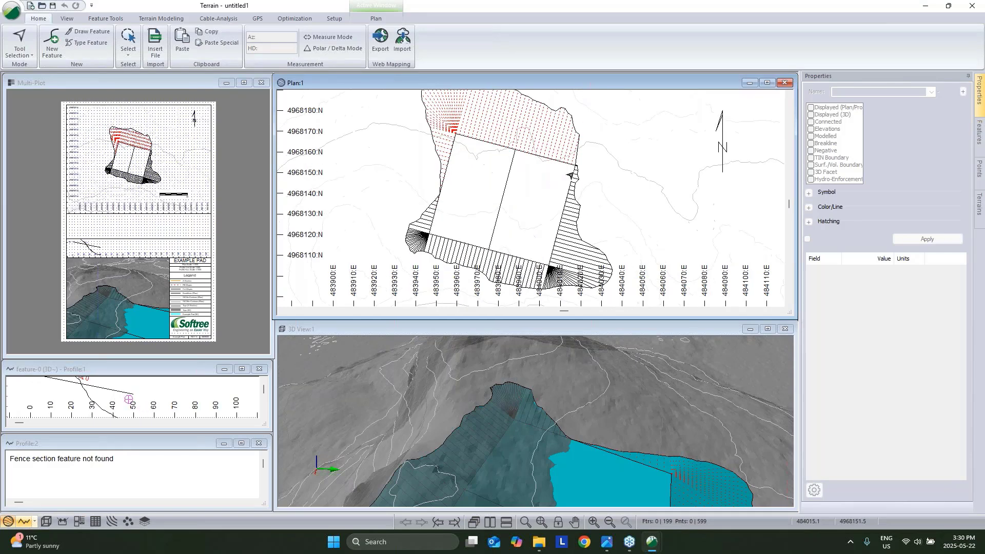
{"action": "mouse_move", "coordinate": [537, 222]}
{"action": "middle_mouse_down"}
{"action": "mouse_move", "coordinate": [458, 216]}
{"action": "mouse_move", "coordinate": [537, 223]}
{"action": "middle_mouse_up"}
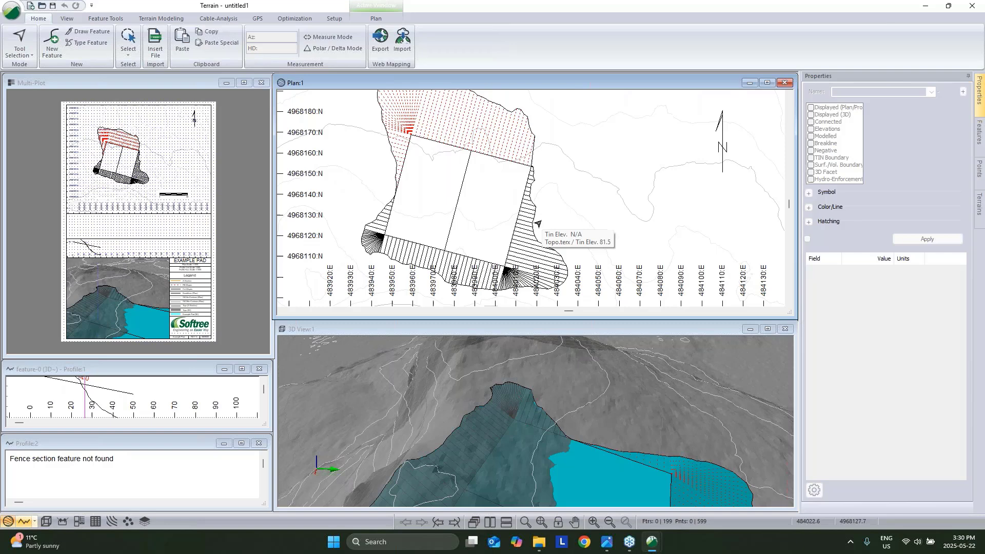
Create a new modelled Xsect feature with elevations off so it drapes on the terrain.
{"action": "left_click", "coordinate": [52, 42]}
{"action": "left_click", "coordinate": [77, 75]}
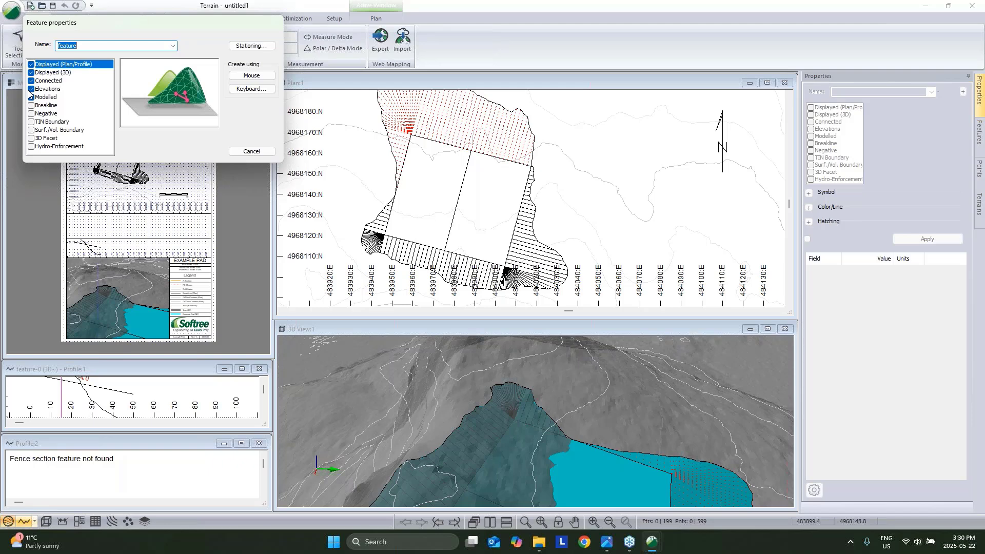
{"action": "left_click", "coordinate": [31, 97]}
{"action": "left_click", "coordinate": [31, 89]}
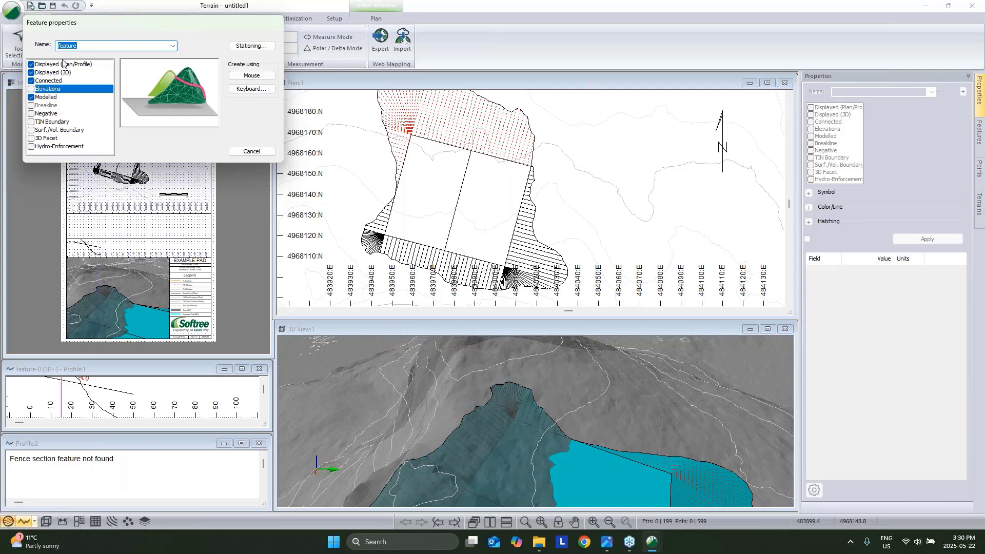
{"action": "type", "text": "Xsect"}
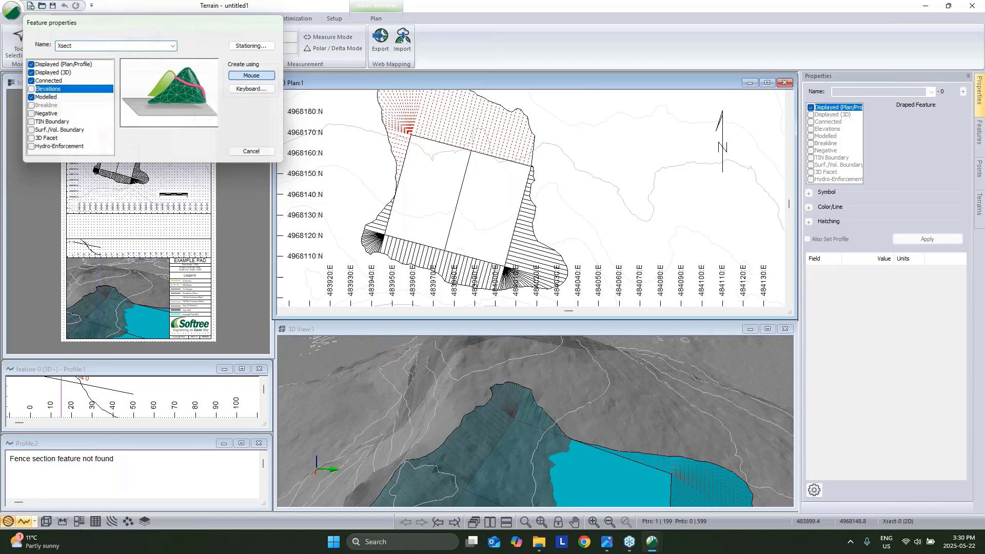
Draw the Xsect-0 cross-section line across the pad in Plan, accepting the outside-TIN warning.
{"action": "left_click", "coordinate": [265, 77]}
{"action": "left_click", "coordinate": [440, 274]}
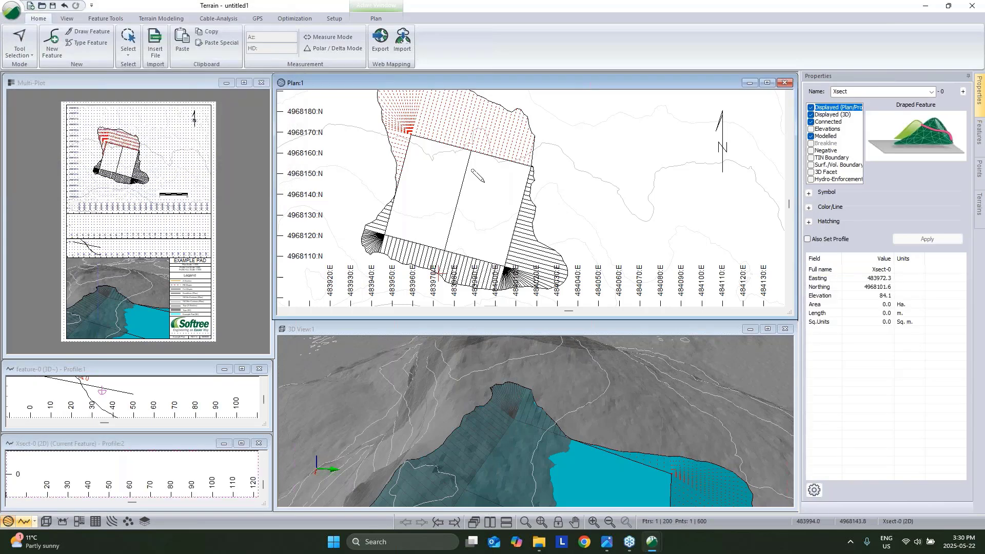
{"action": "middle_click_drag", "start_coordinate": [478, 176], "coordinate": [468, 223]}
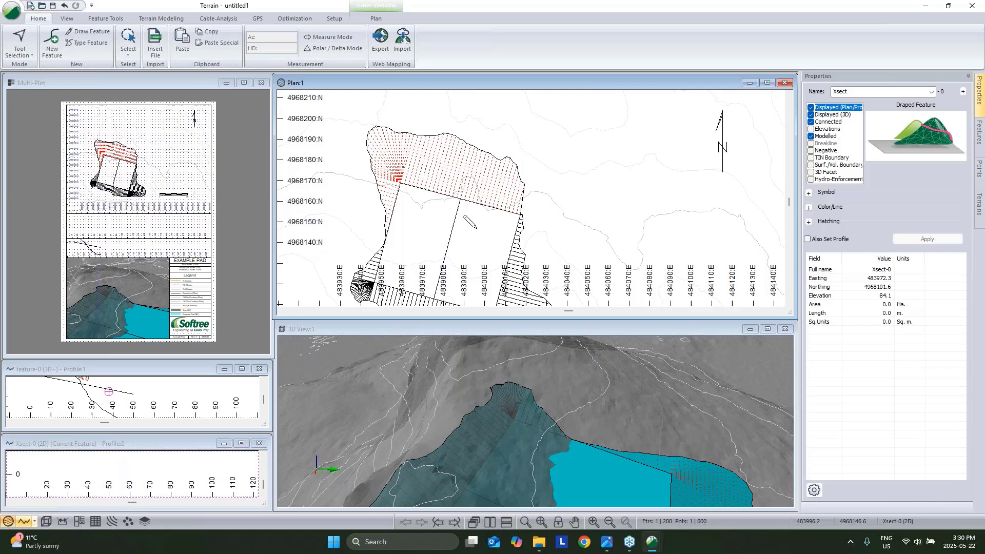
{"action": "left_click", "coordinate": [474, 149]}
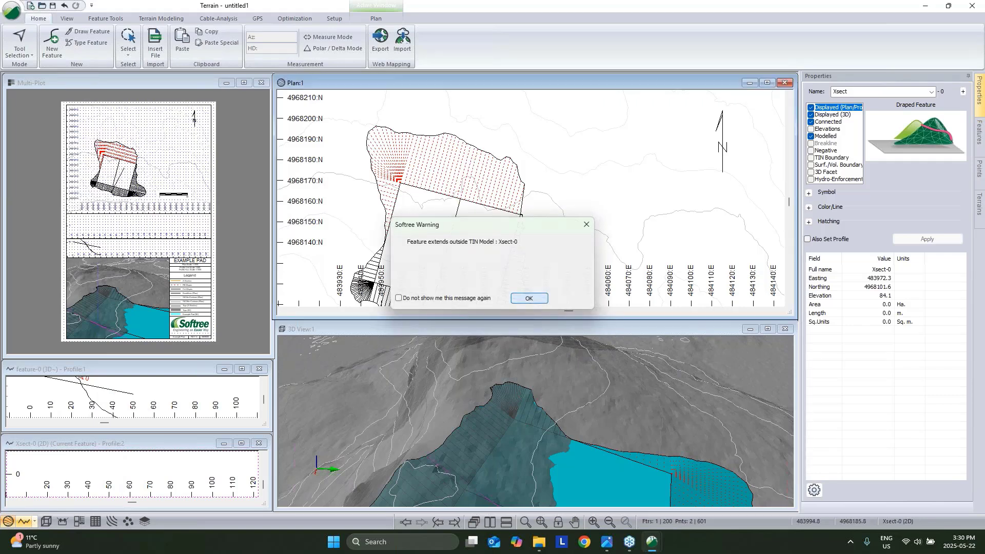
{"action": "left_click", "coordinate": [520, 303]}
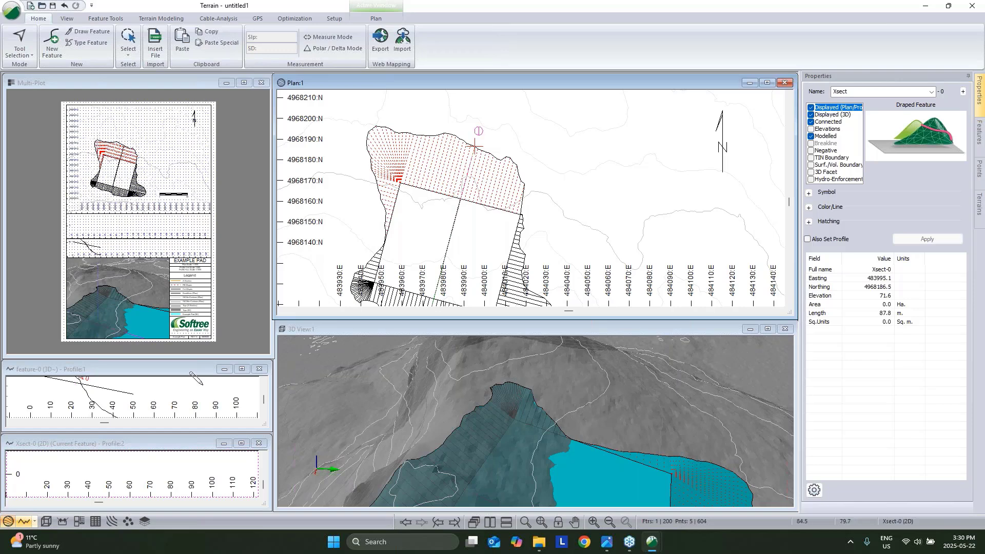
Bring up the display options for the first profile window.
{"action": "left_click", "coordinate": [144, 365]}
{"action": "right_click", "coordinate": [163, 394]}
{"action": "left_click", "coordinate": [219, 370]}
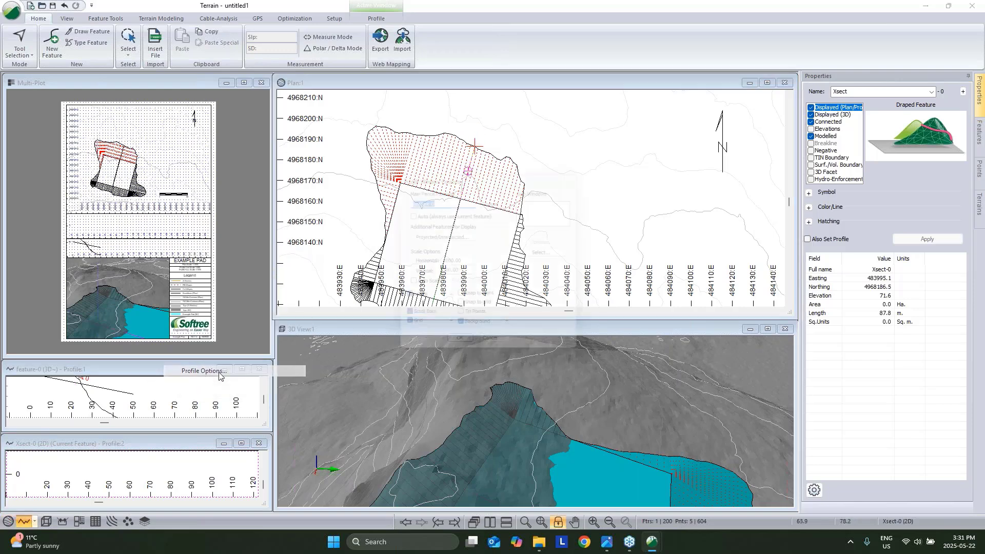
Profile Xsect-0 in the first profile window and check the whole section.
{"action": "left_click", "coordinate": [407, 212]}
{"action": "left_click", "coordinate": [407, 212]}
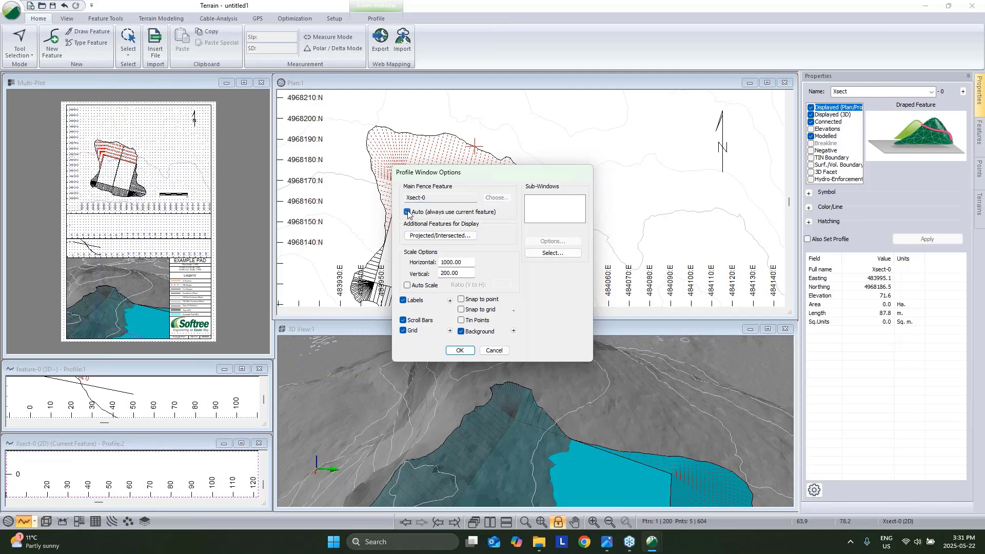
{"action": "left_click", "coordinate": [456, 349]}
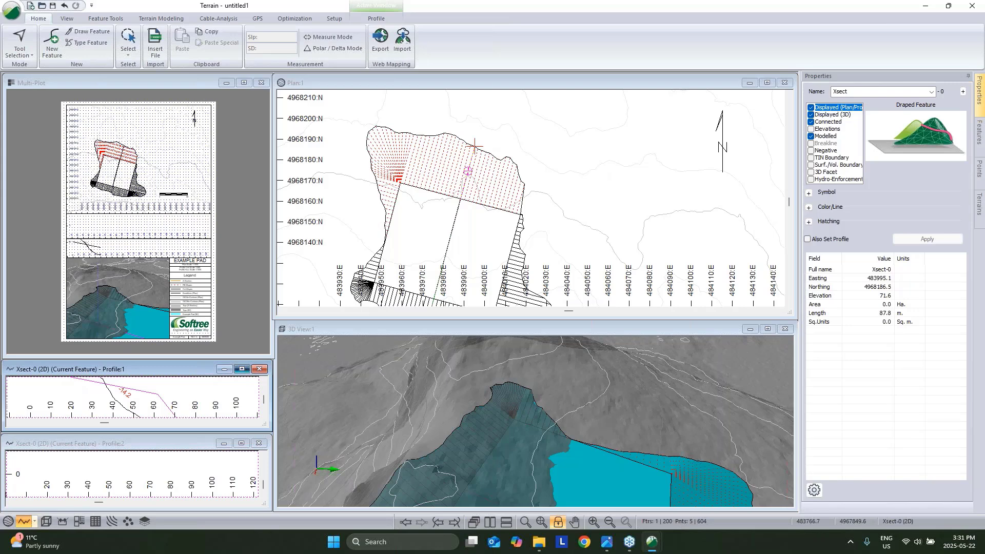
{"action": "left_click", "coordinate": [241, 369]}
{"action": "middle_click_drag", "start_coordinate": [484, 298], "coordinate": [502, 297]}
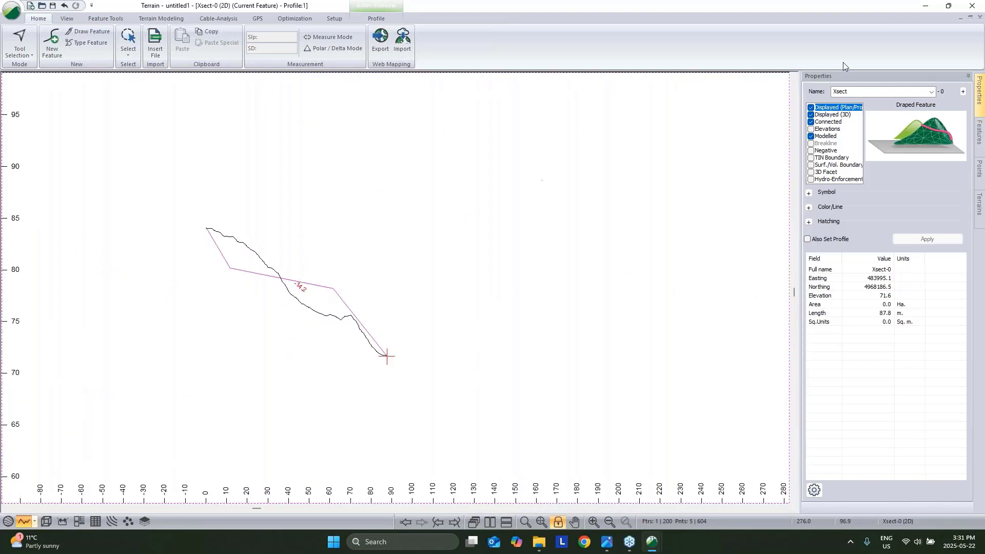
{"action": "left_click", "coordinate": [970, 17]}
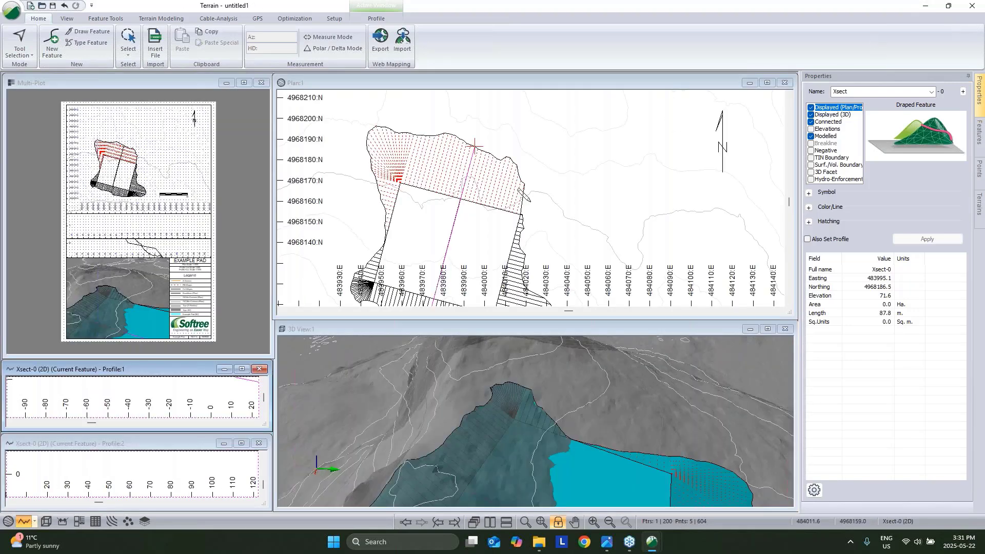
Give Xsect-0 a medium-thick orange line style in the plan.
{"action": "left_click", "coordinate": [809, 207]}
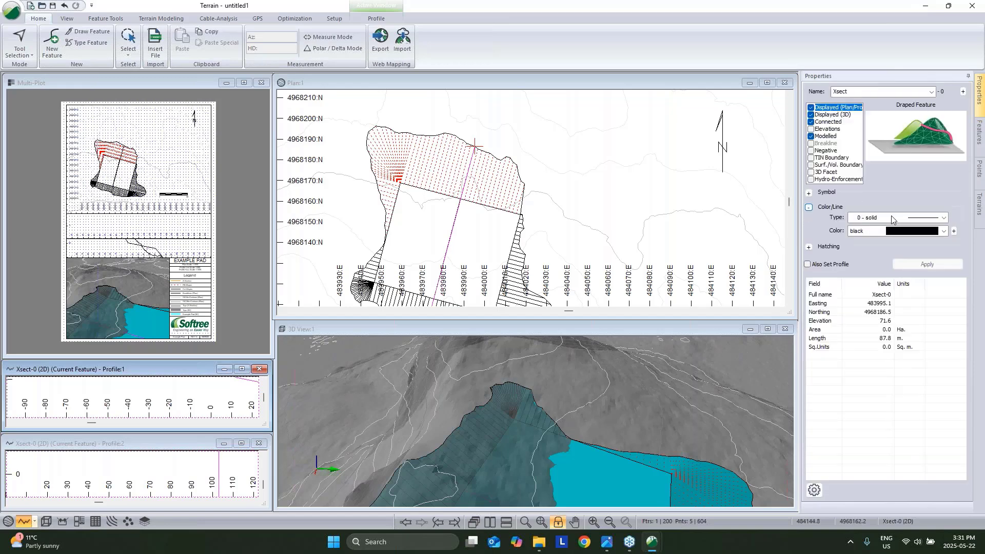
{"action": "left_click", "coordinate": [892, 218]}
{"action": "left_click", "coordinate": [903, 269]}
{"action": "left_click", "coordinate": [915, 232]}
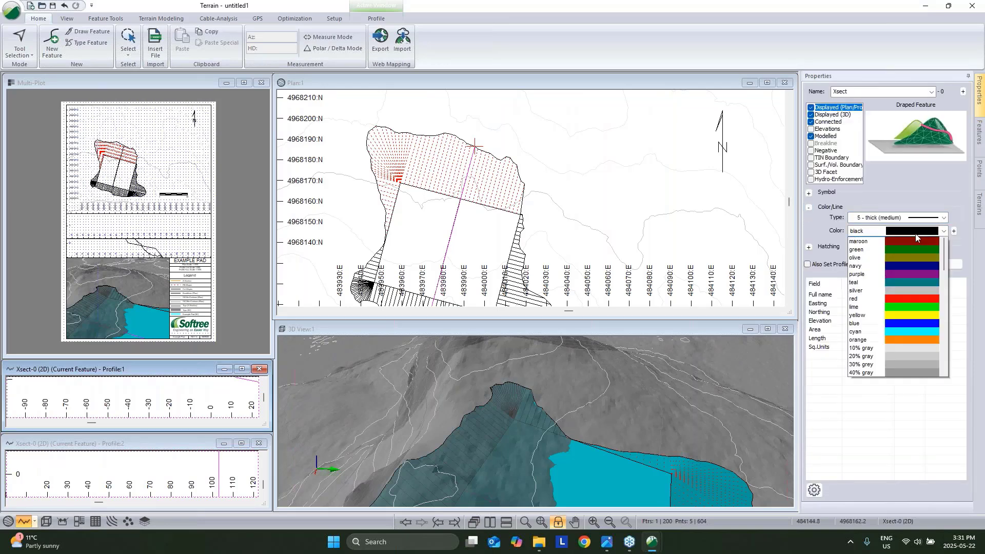
{"action": "left_click", "coordinate": [919, 347]}
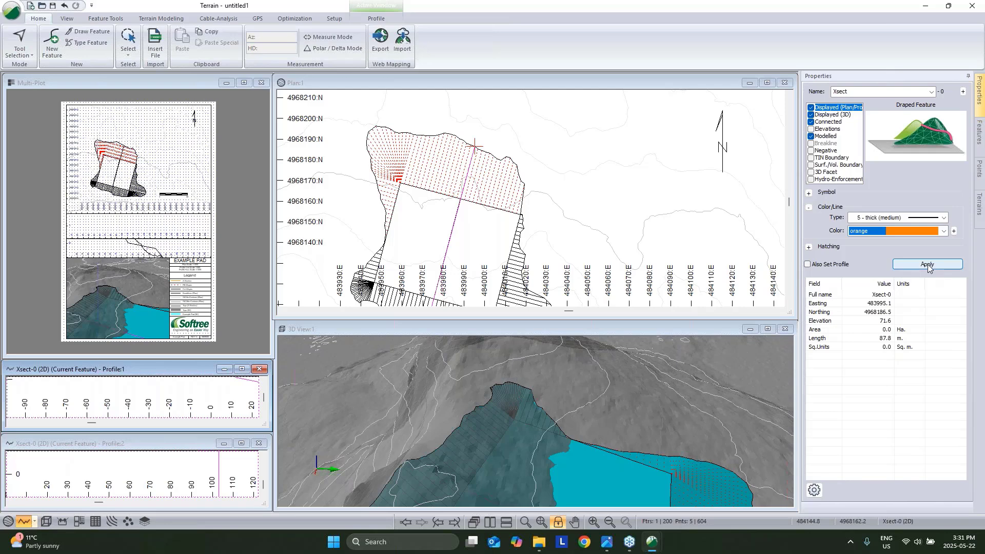
{"action": "left_click", "coordinate": [928, 264]}
Pick Xsect-0 among overlapping features in Plan and reposition the first profile on the section.
{"action": "right_click", "coordinate": [544, 177]}
{"action": "left_click", "coordinate": [570, 181]}
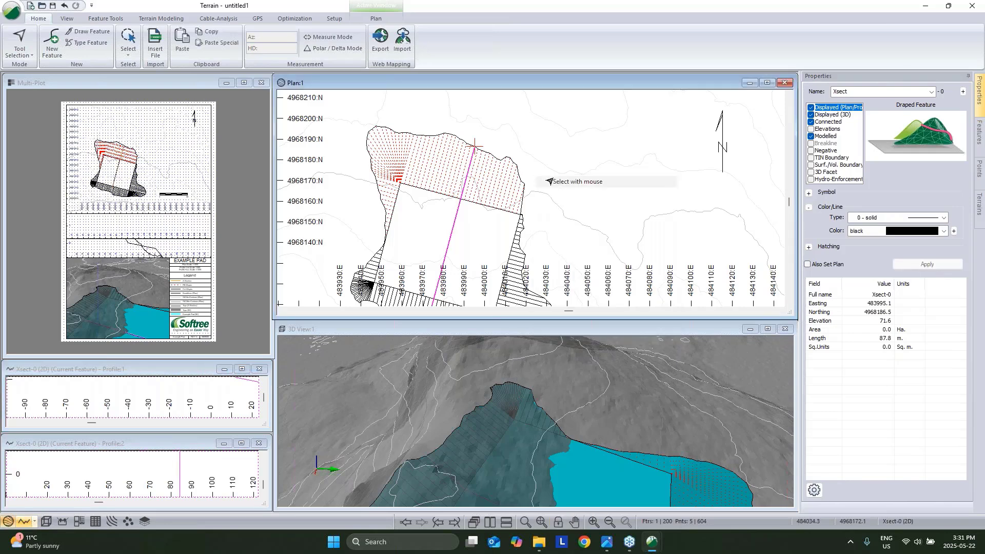
{"action": "left_click", "coordinate": [455, 216]}
{"action": "left_click", "coordinate": [475, 236]}
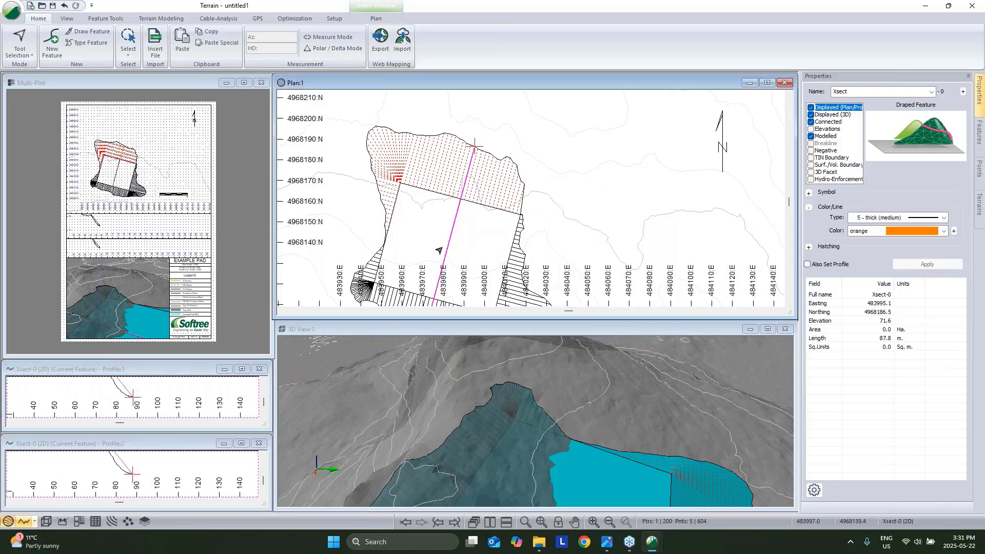
{"action": "middle_click_drag", "start_coordinate": [167, 393], "coordinate": [211, 413]}
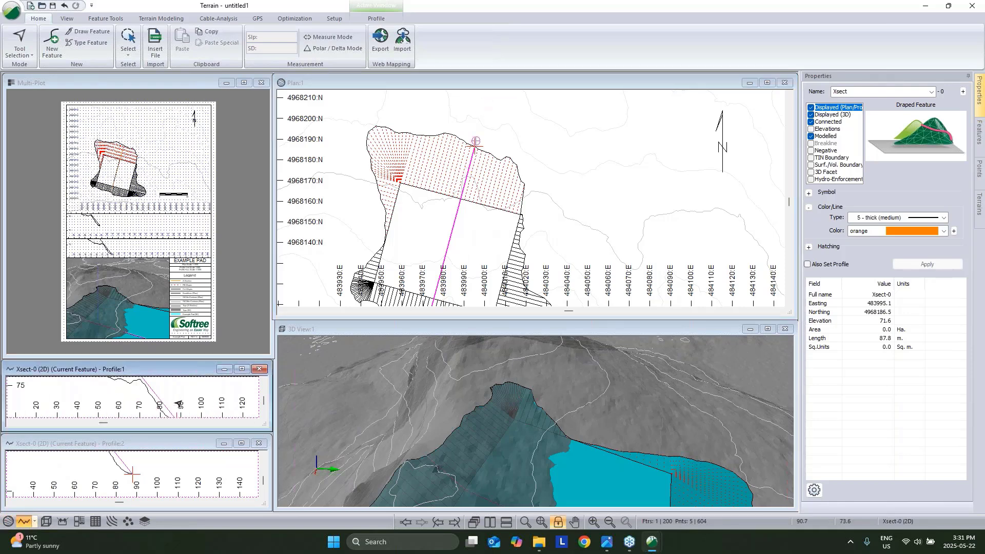
{"action": "scroll", "coordinate": [182, 401], "scroll_direction": "down", "scroll_amount": 2}
{"action": "scroll", "coordinate": [162, 402], "scroll_direction": "down", "scroll_amount": 4}
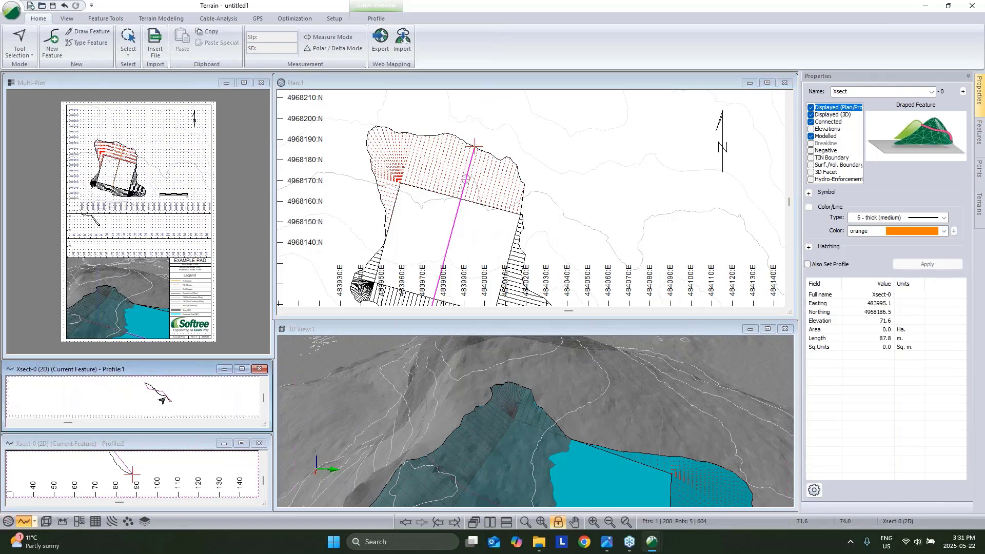
{"action": "scroll", "coordinate": [161, 402], "scroll_direction": "up", "scroll_amount": 3}
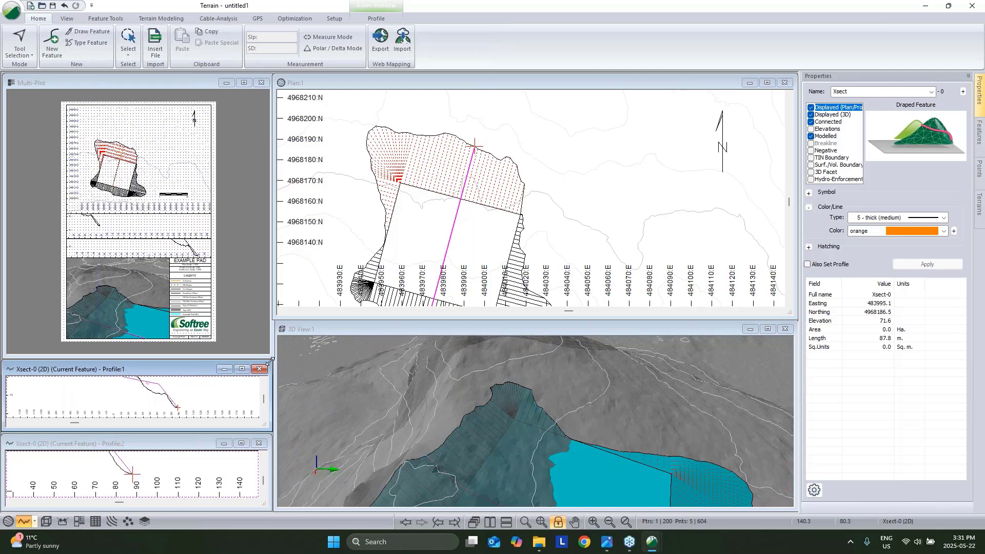
Make the Xsect-0 profile line medium-thick orange in the enlarged first profile window.
{"action": "left_click", "coordinate": [241, 369]}
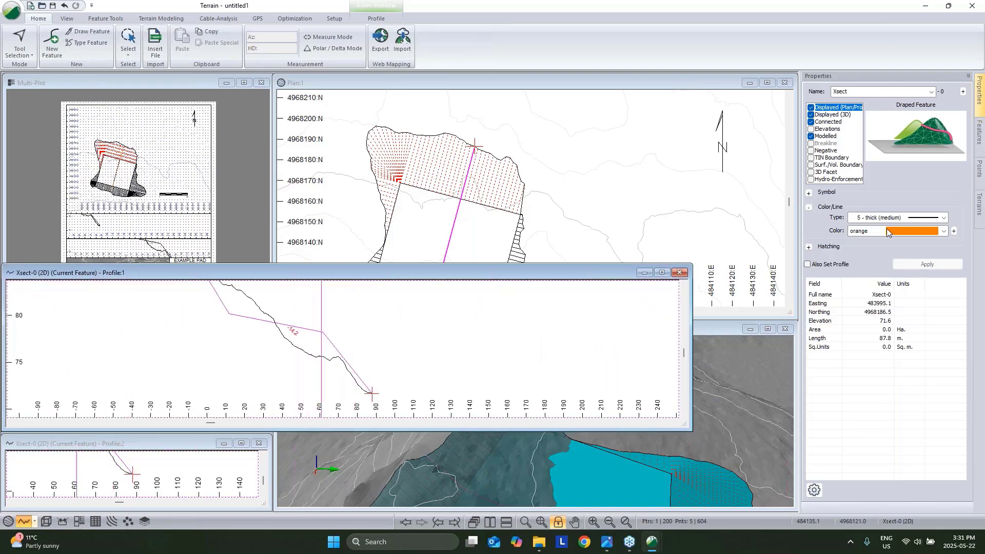
{"action": "left_click", "coordinate": [371, 339]}
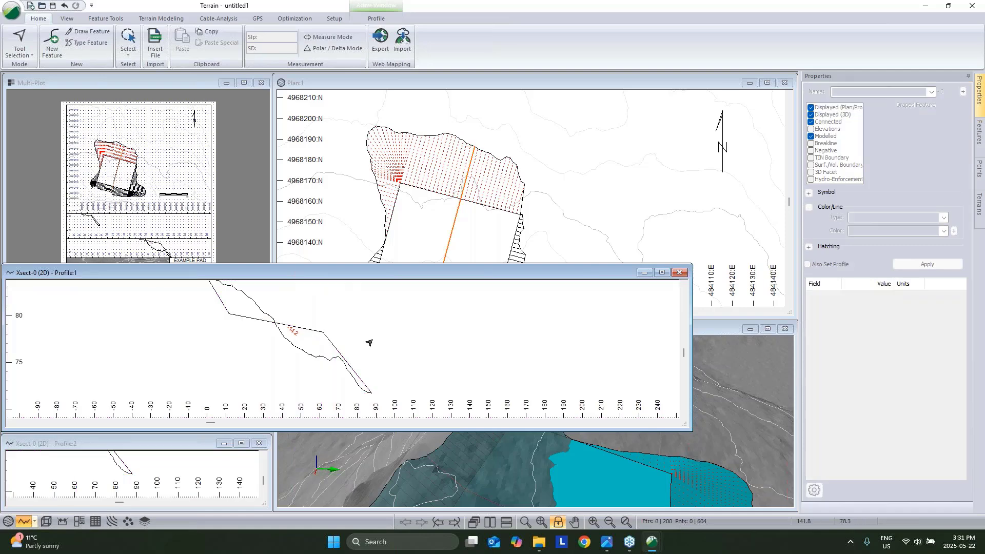
{"action": "left_click", "coordinate": [300, 329]}
{"action": "left_click", "coordinate": [882, 217]}
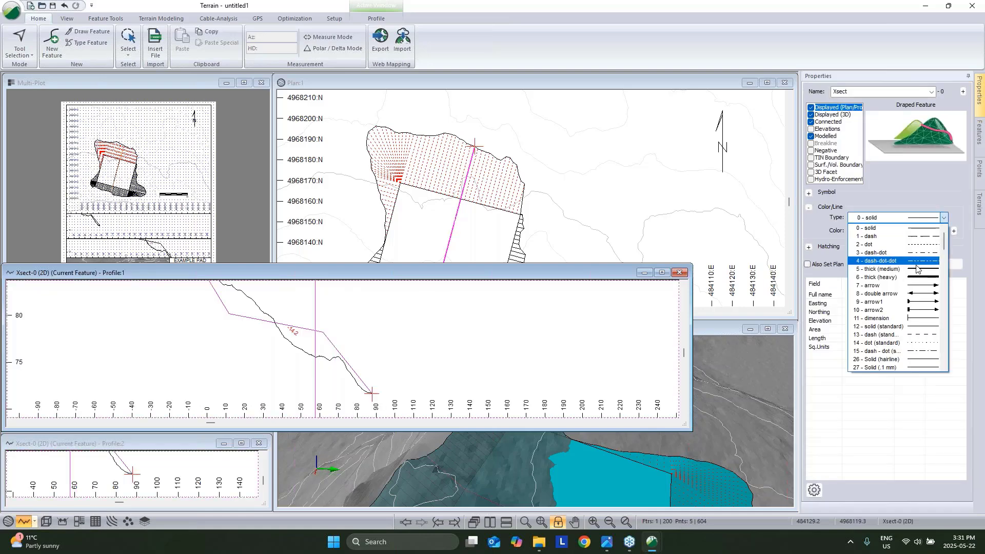
{"action": "left_click", "coordinate": [922, 234]}
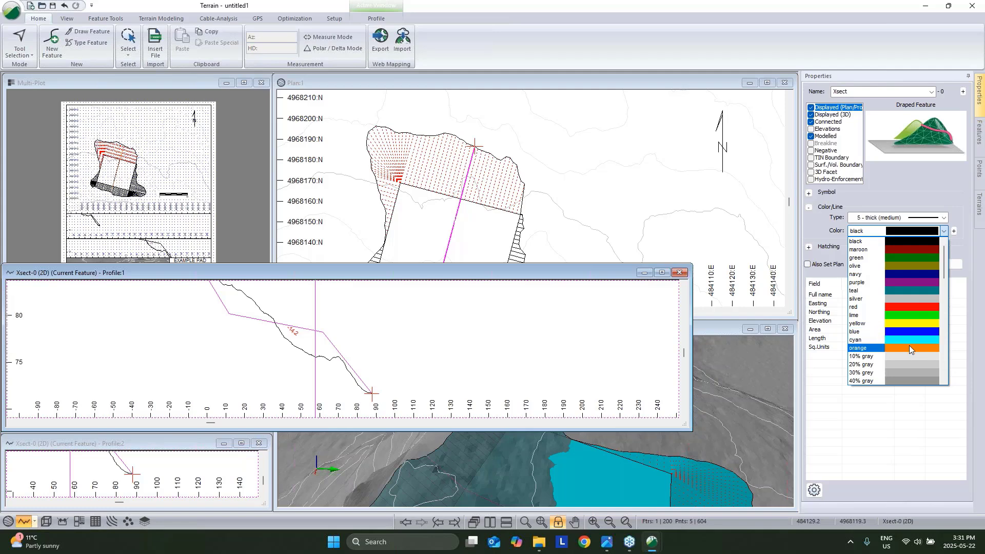
{"action": "left_click", "coordinate": [909, 346]}
{"action": "left_click", "coordinate": [927, 264]}
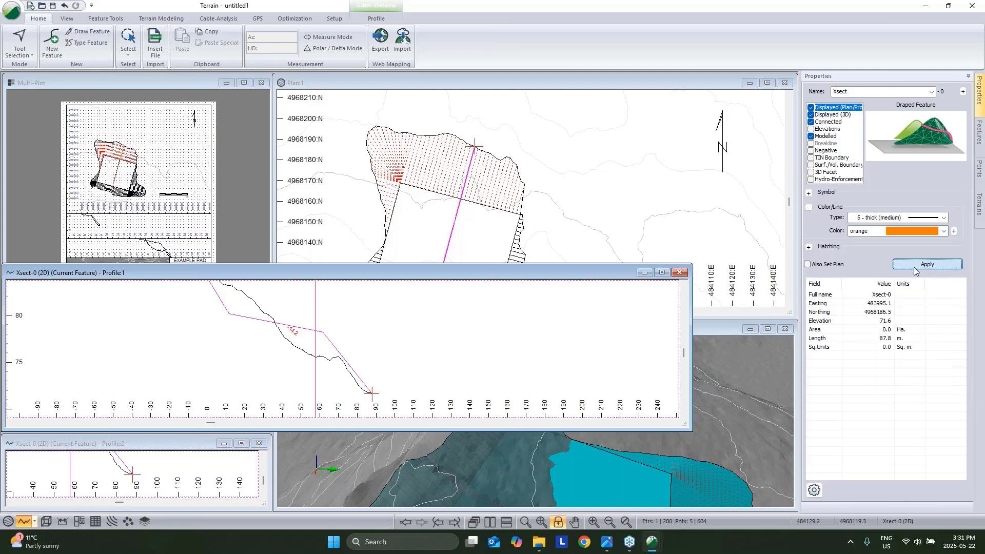
{"action": "left_click", "coordinate": [505, 343]}
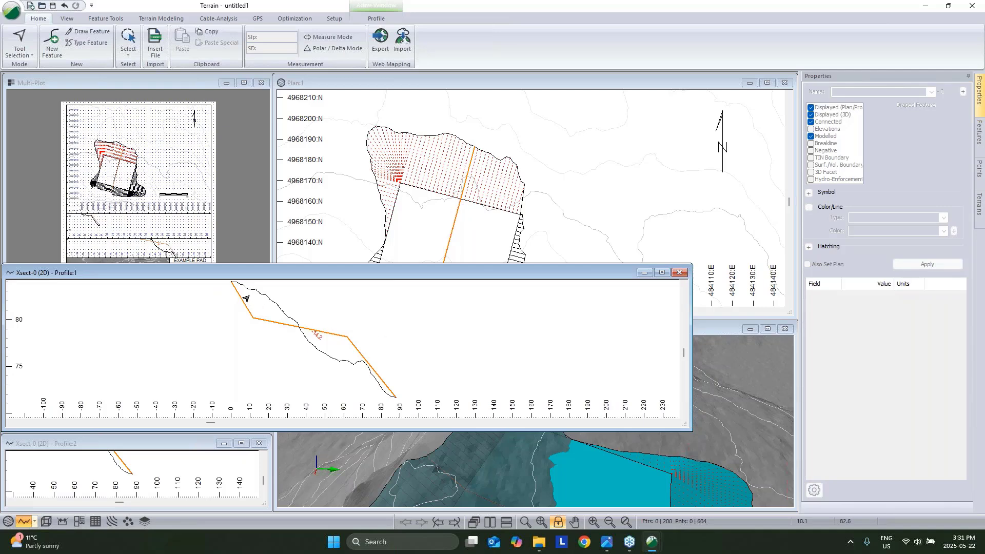
{"action": "right_click", "coordinate": [490, 319]}
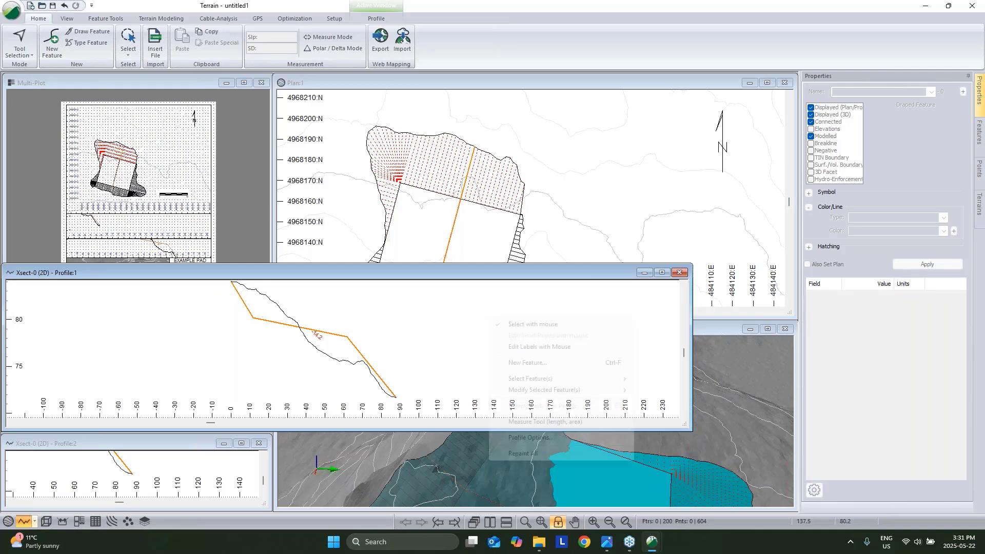
{"action": "left_click", "coordinate": [529, 438]}
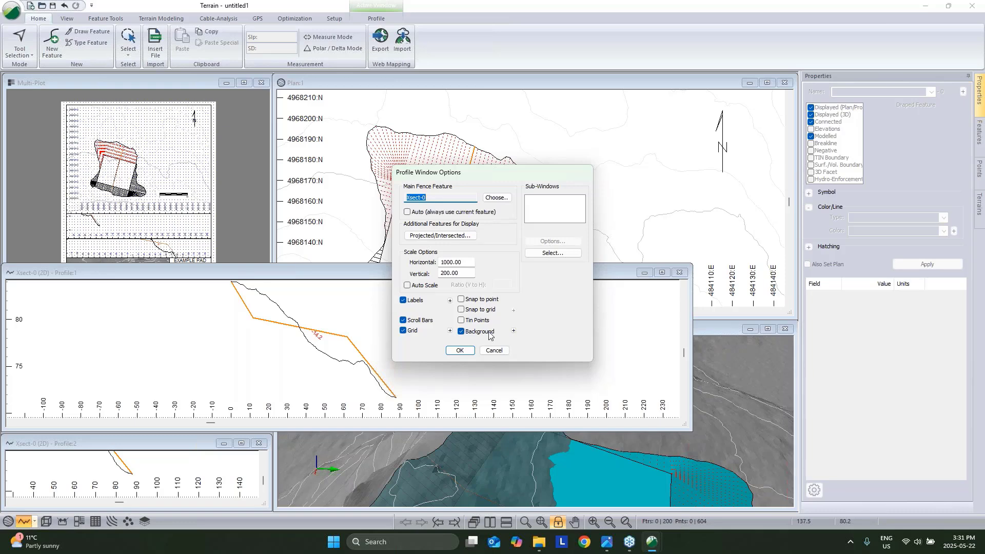
{"action": "left_click", "coordinate": [514, 331]}
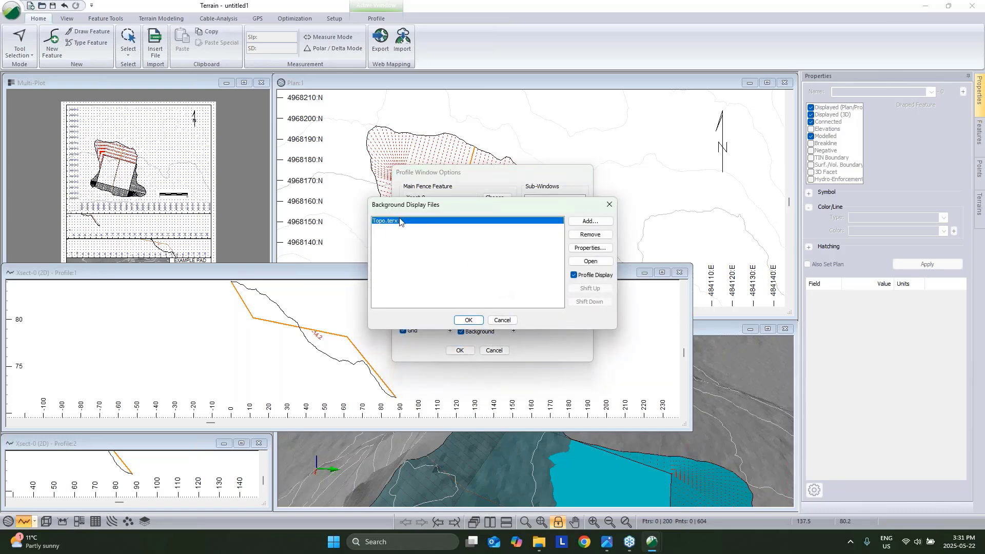
{"action": "left_click", "coordinate": [501, 320]}
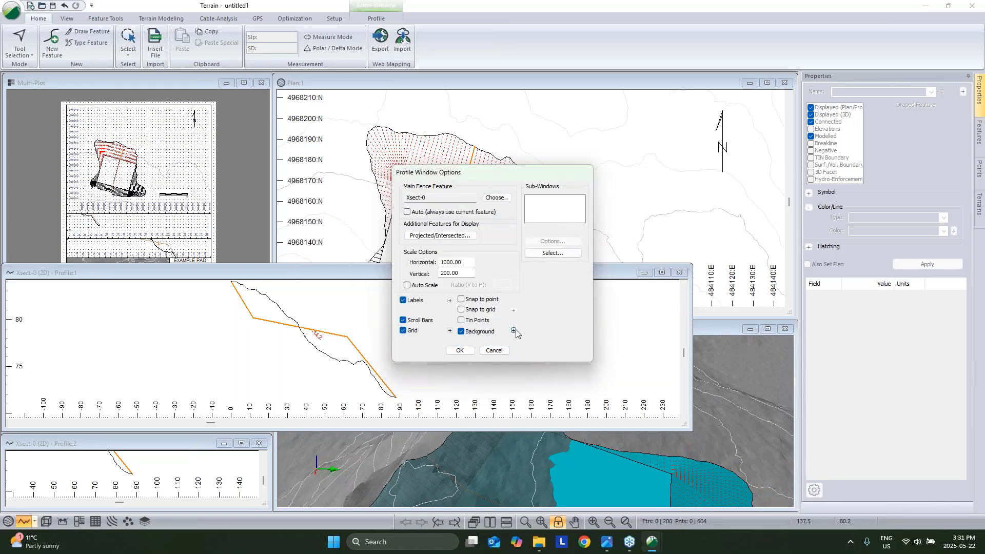
{"action": "left_click", "coordinate": [515, 330]}
{"action": "left_click", "coordinate": [587, 248]}
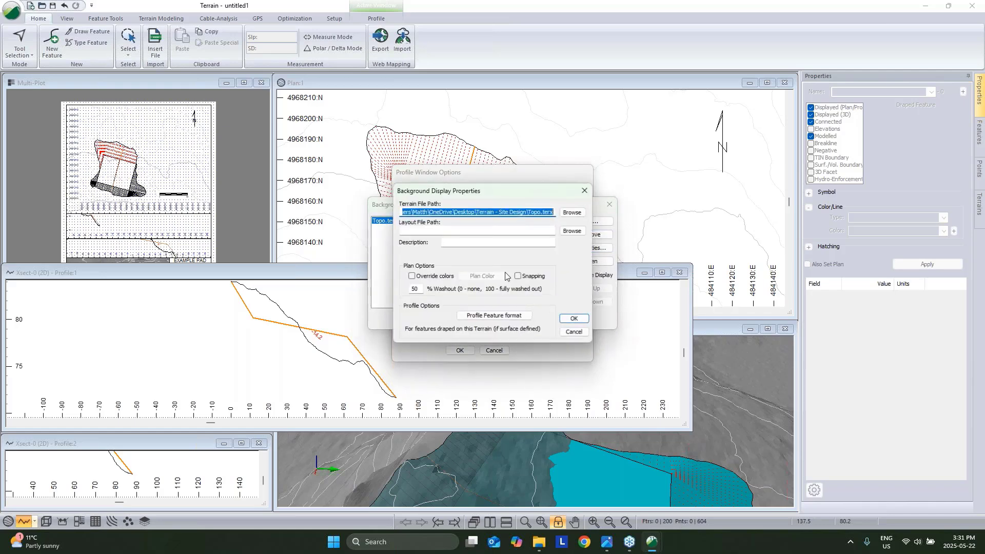
{"action": "left_click", "coordinate": [573, 332]}
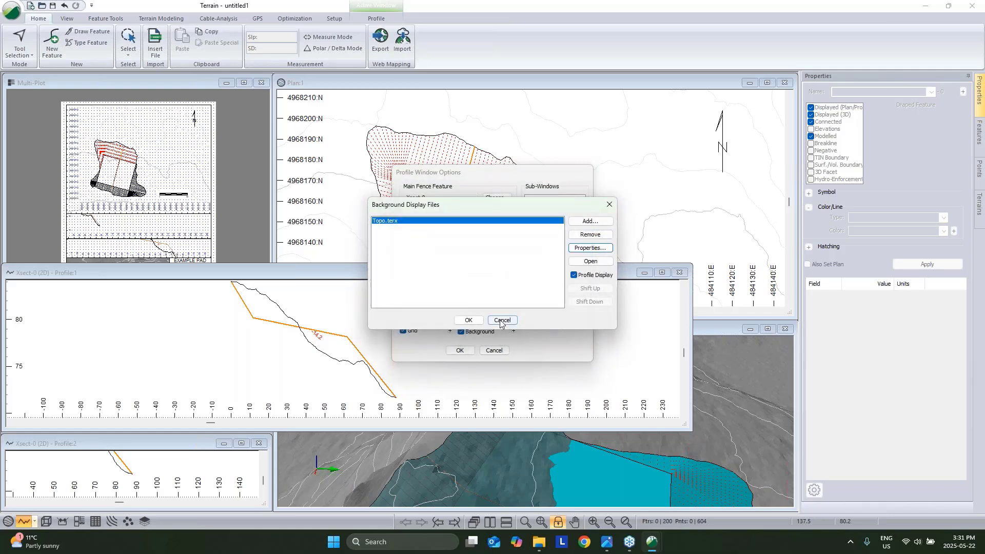
{"action": "left_click", "coordinate": [501, 322]}
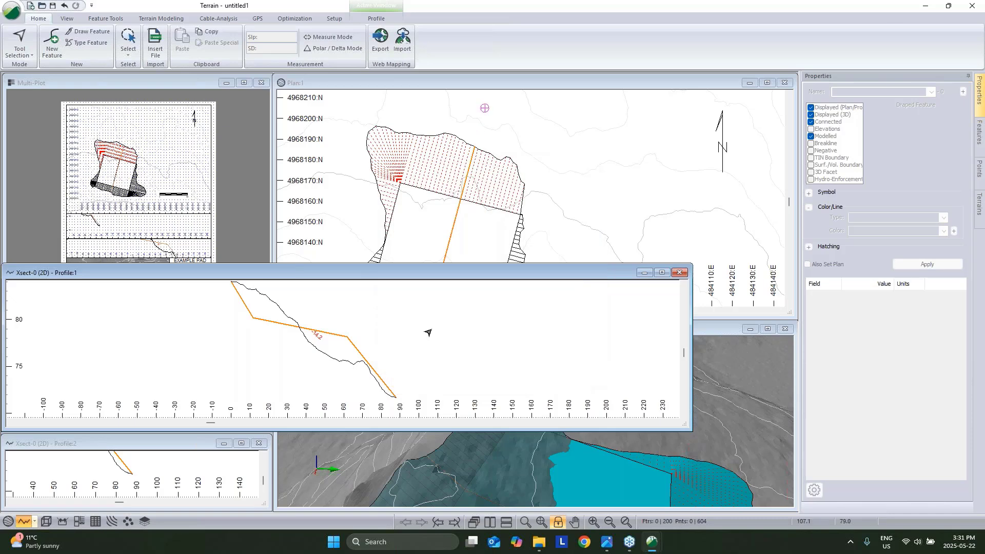
{"action": "scroll", "coordinate": [427, 334], "scroll_direction": "down", "scroll_amount": 1}
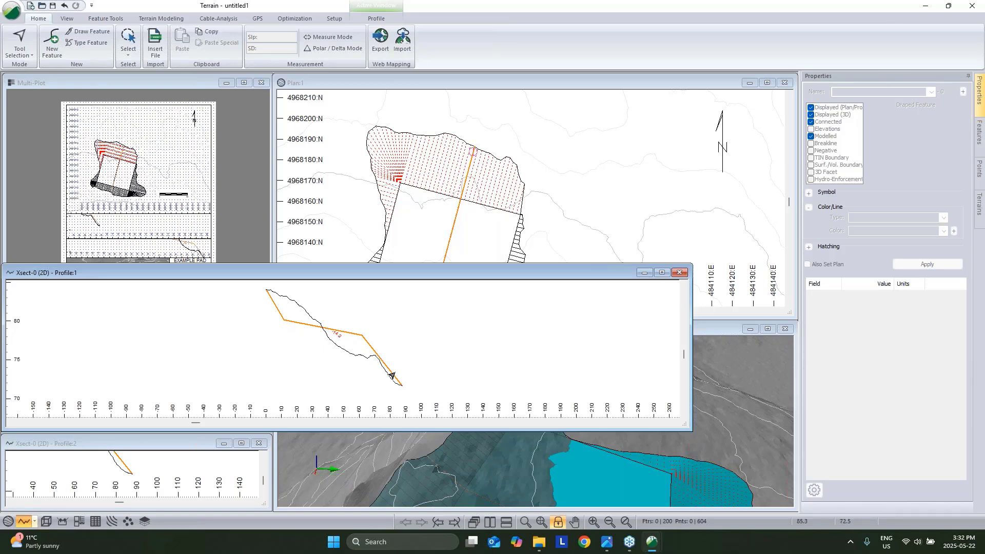
{"action": "left_click", "coordinate": [349, 335]}
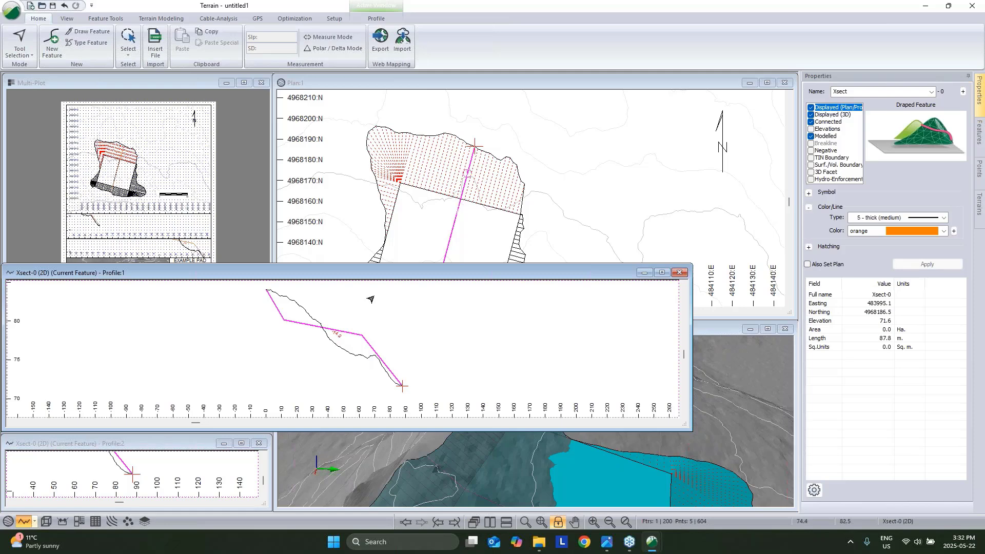
Give Xsect-0 its own elevations and simplify it from 5 to 4 points at 0.1 tolerance.
{"action": "left_click", "coordinate": [810, 129]}
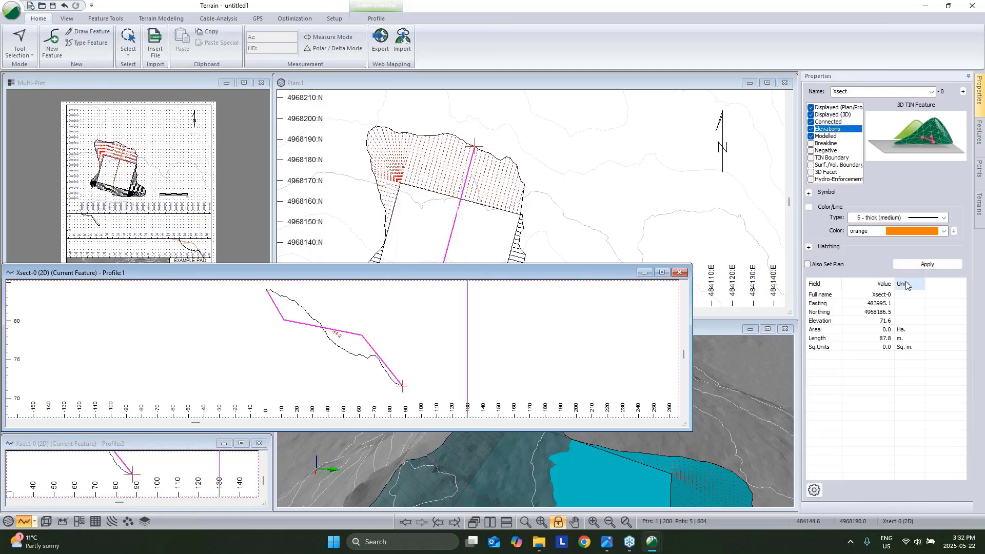
{"action": "left_click", "coordinate": [927, 264]}
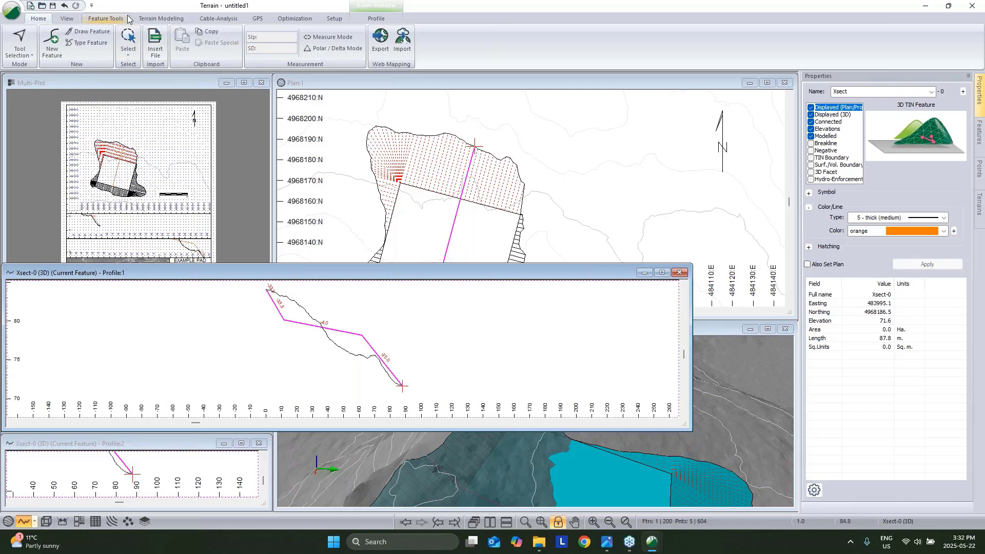
{"action": "left_click", "coordinate": [107, 18]}
{"action": "left_click", "coordinate": [352, 53]}
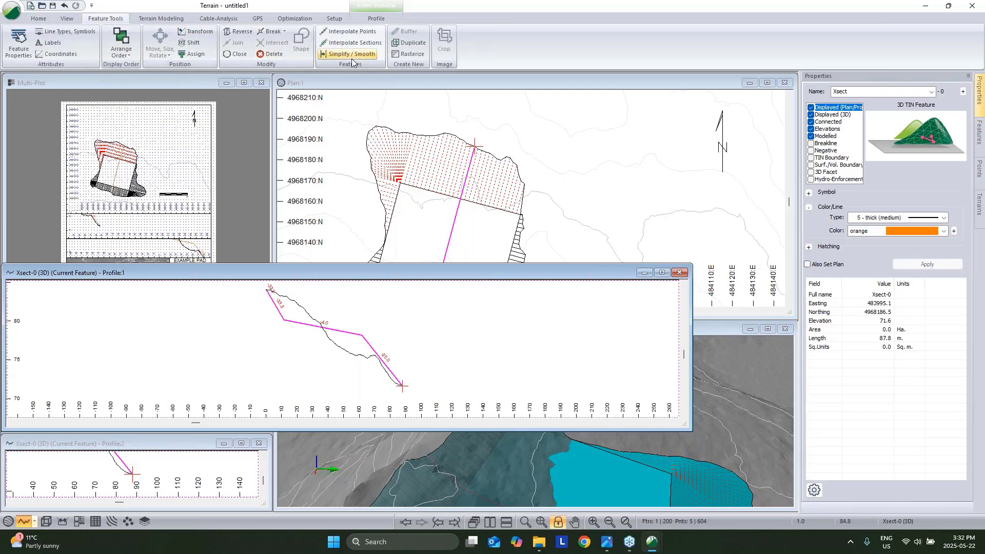
{"action": "double_click", "coordinate": [424, 307]}
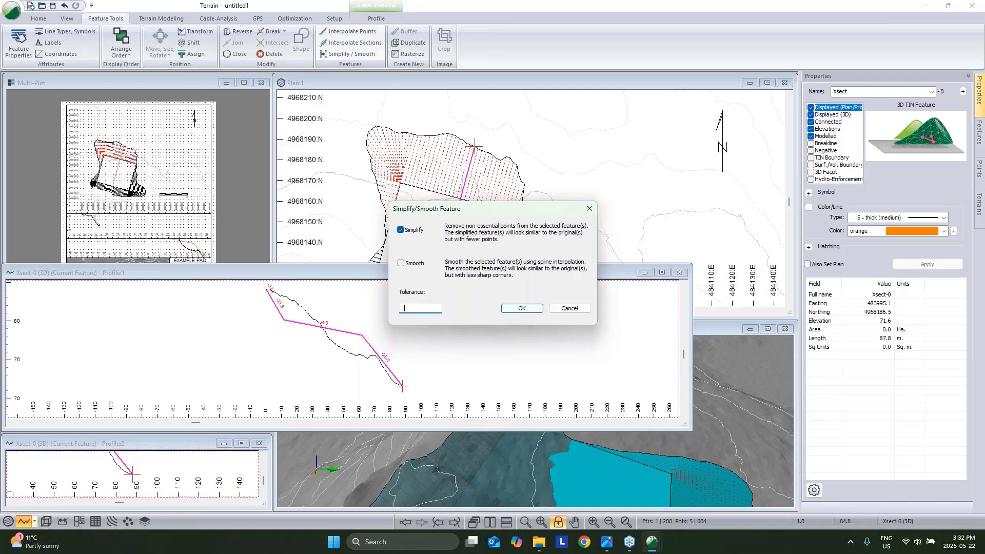
{"action": "type", "text": ".1"}
{"action": "left_click", "coordinate": [536, 309]}
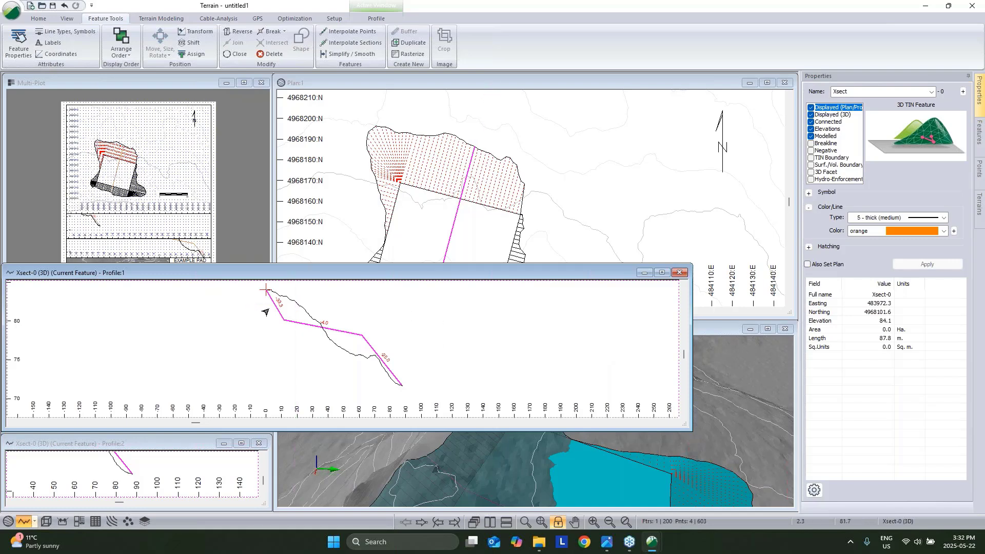
{"action": "left_click", "coordinate": [604, 92]}
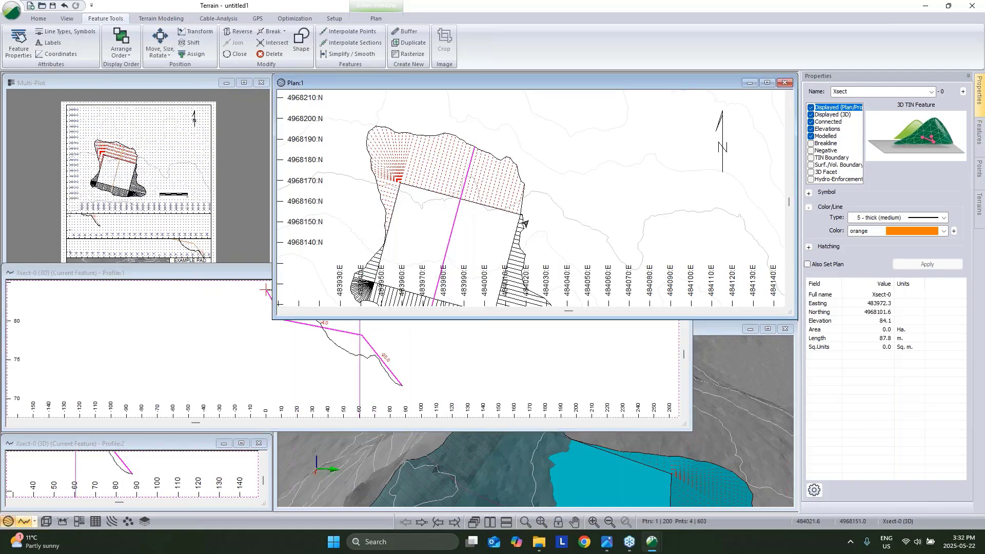
Draw a draped Xsect-1 section west to east across the pad's southern slopes.
{"action": "double_click", "coordinate": [528, 221]}
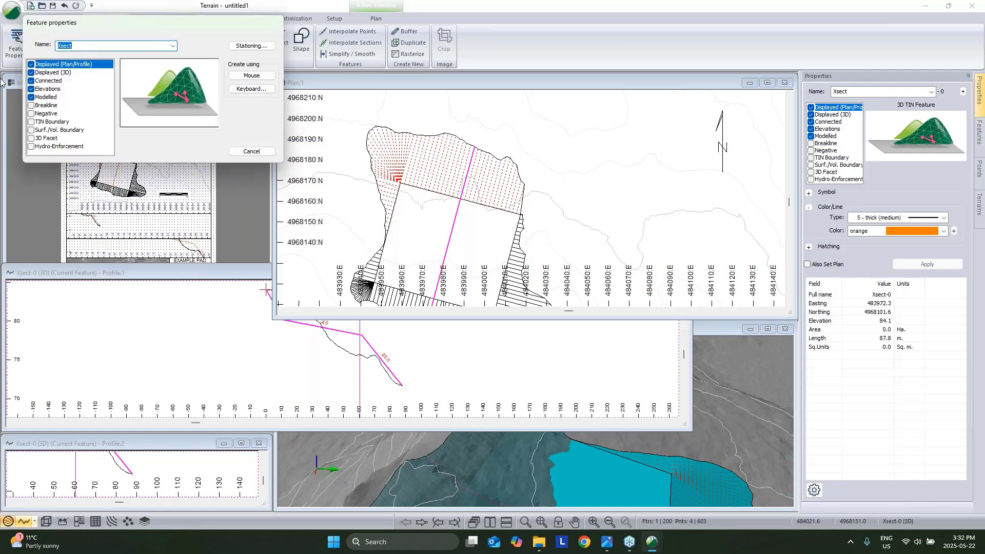
{"action": "left_click", "coordinate": [31, 88]}
{"action": "left_click", "coordinate": [267, 76]}
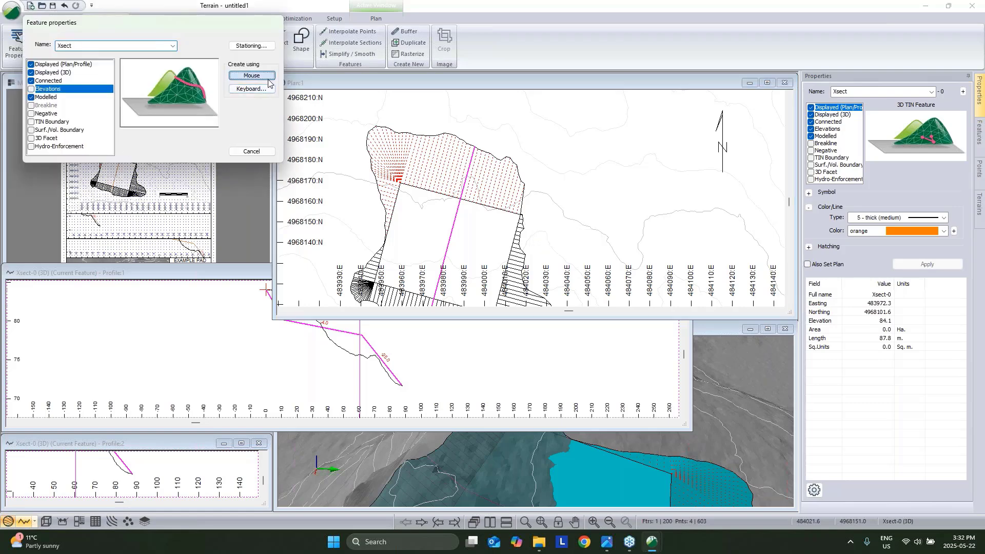
{"action": "middle_click_drag", "start_coordinate": [437, 235], "coordinate": [435, 192]}
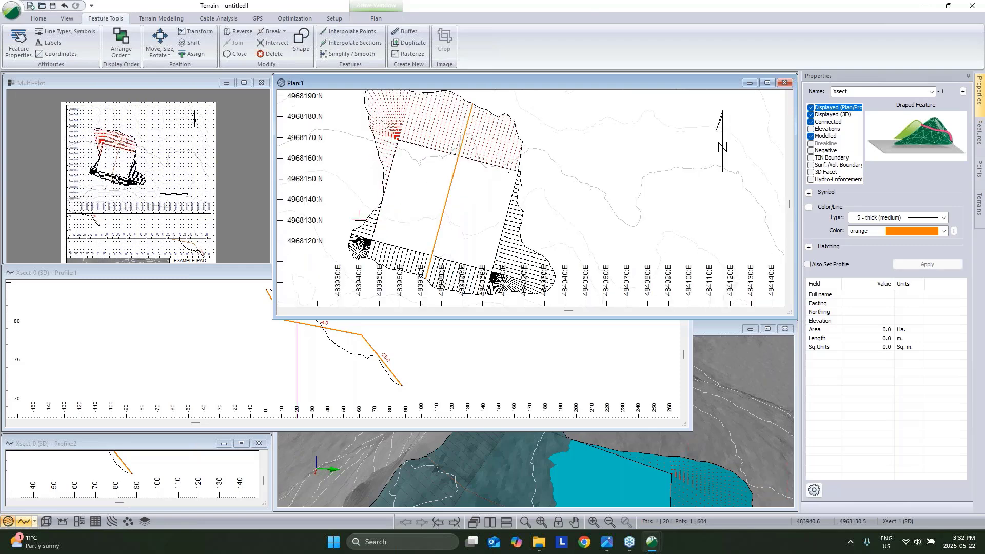
{"action": "left_click", "coordinate": [363, 224]}
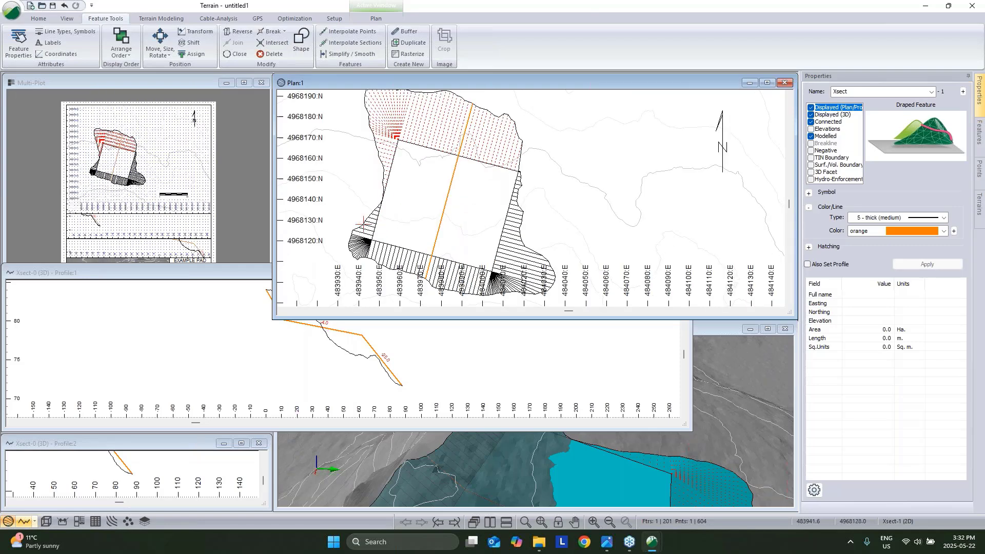
{"action": "double_click", "coordinate": [552, 277]}
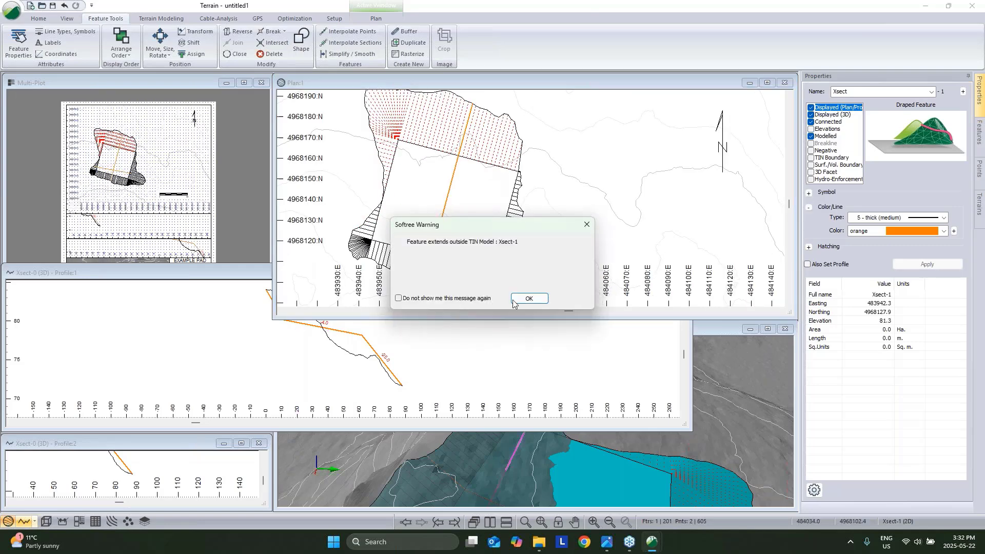
{"action": "left_click", "coordinate": [545, 298]}
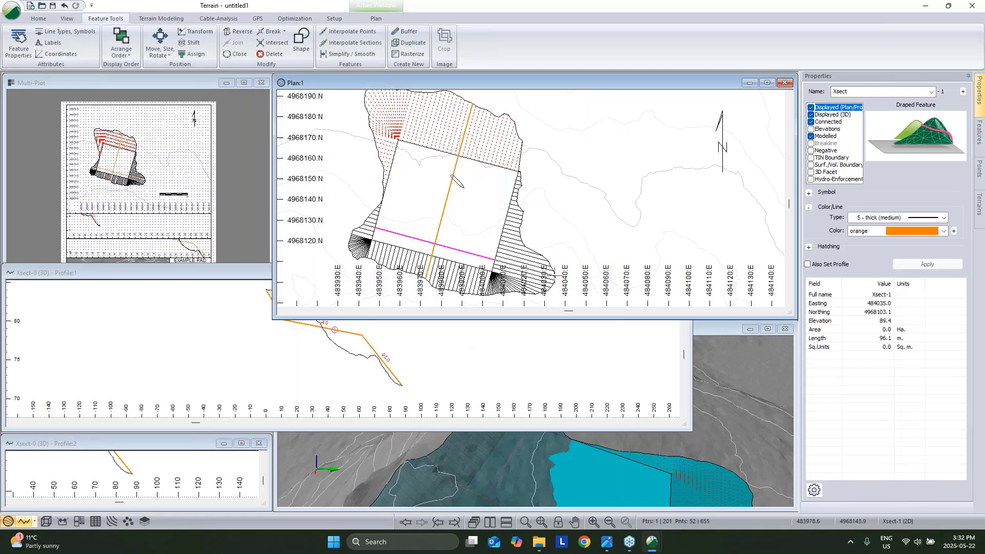
Set the second profile window to follow the current feature in its display options.
{"action": "left_click", "coordinate": [200, 450]}
{"action": "right_click", "coordinate": [200, 470]}
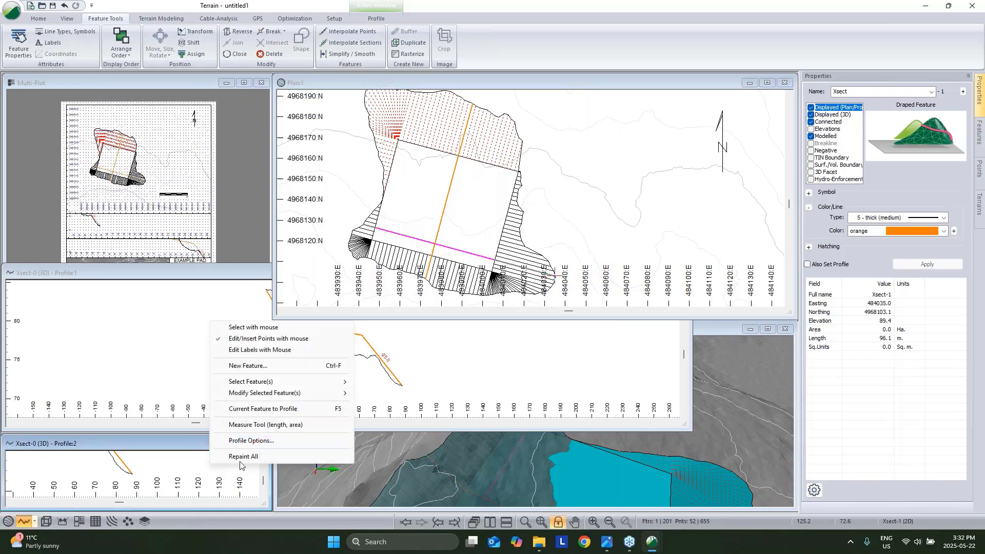
{"action": "left_click", "coordinate": [246, 441]}
{"action": "left_click", "coordinate": [407, 212]}
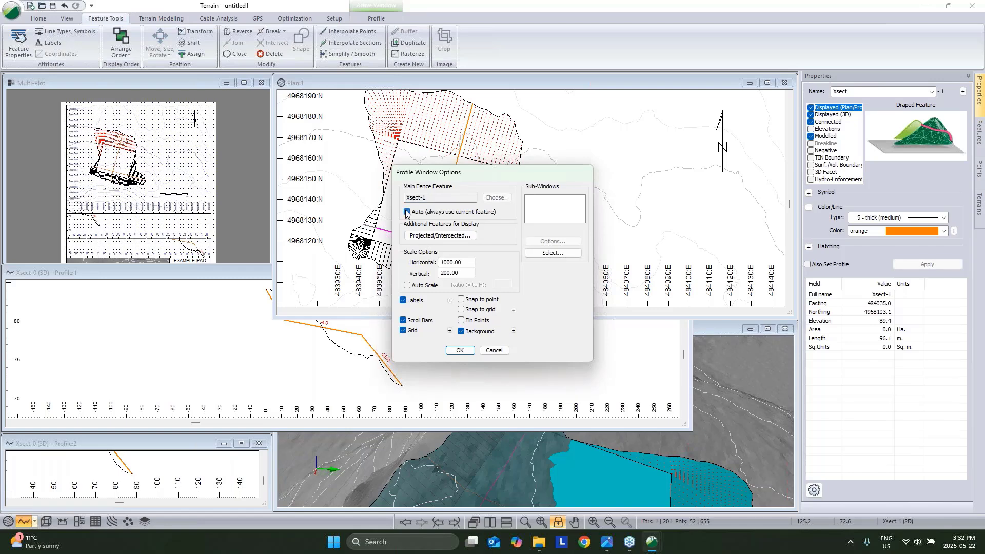
Confirm the profile options, enlarge the second profile window and fit Xsect-1 into view.
{"action": "left_click", "coordinate": [456, 351]}
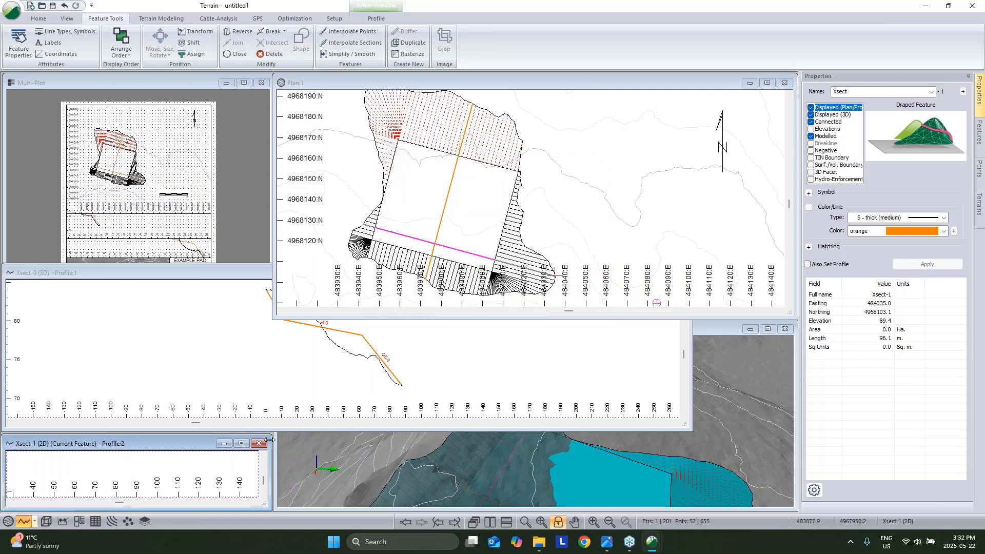
{"action": "left_click_drag", "start_coordinate": [273, 439], "coordinate": [650, 328]}
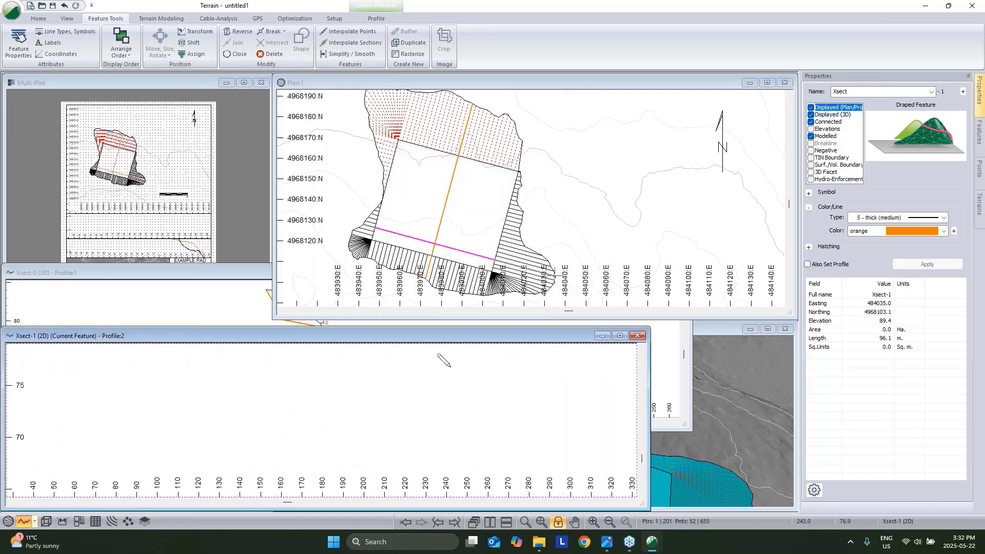
{"action": "right_click", "coordinate": [452, 369]}
{"action": "left_click", "coordinate": [472, 375]}
{"action": "left_click", "coordinate": [541, 522]}
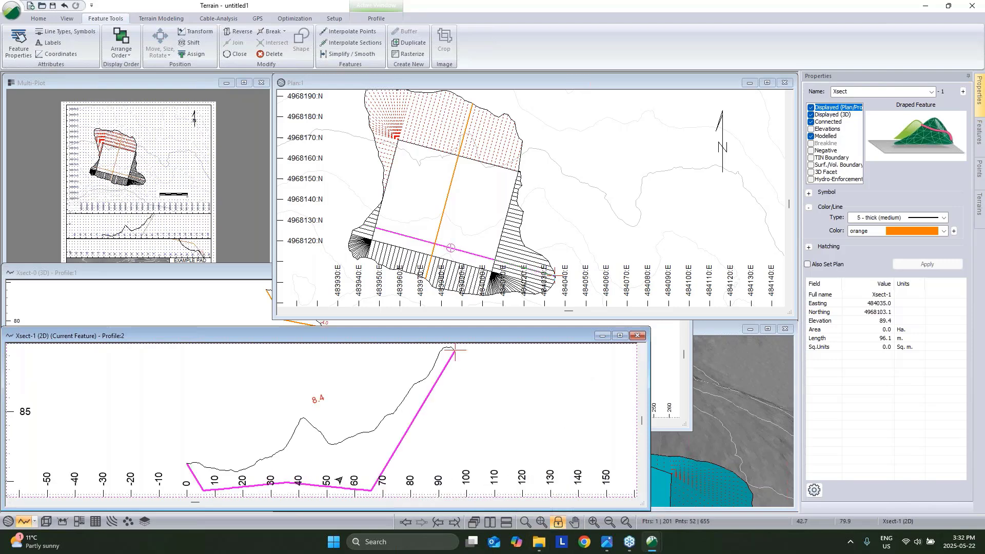
Turn on Xsect-1 elevations and simplify it to five points at 0.1 tolerance.
{"action": "left_click", "coordinate": [811, 129]}
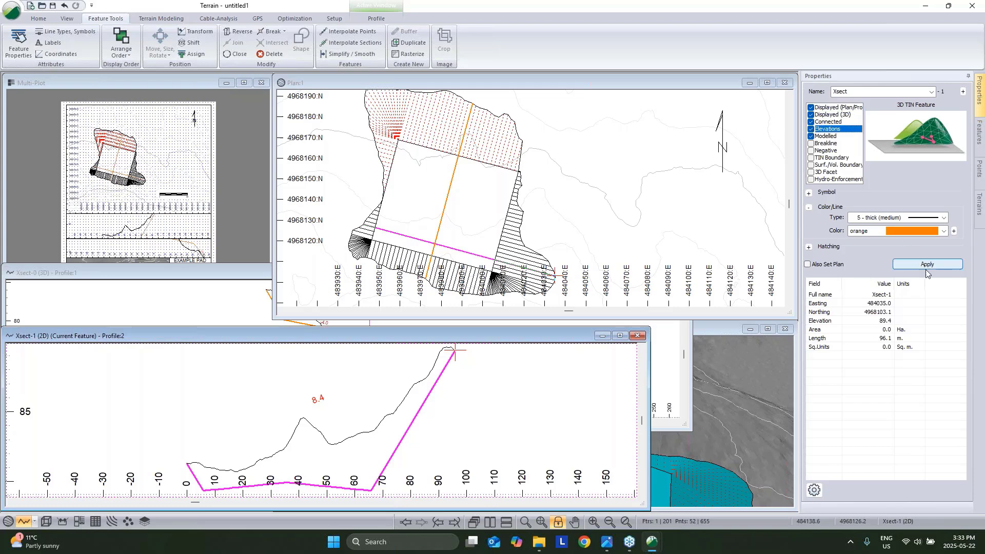
{"action": "left_click", "coordinate": [926, 264]}
{"action": "left_click", "coordinate": [811, 129]}
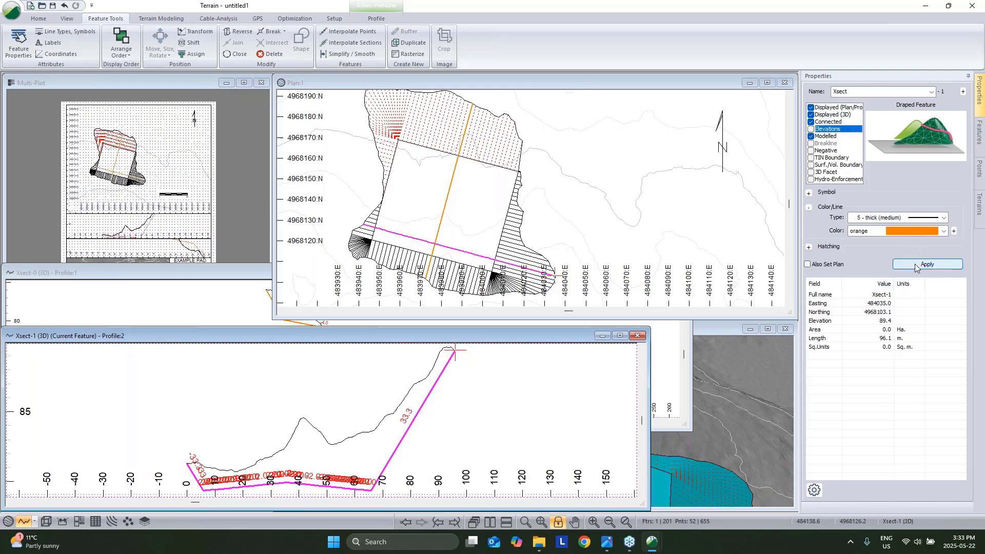
{"action": "left_click", "coordinate": [811, 129]}
{"action": "left_click", "coordinate": [927, 264]}
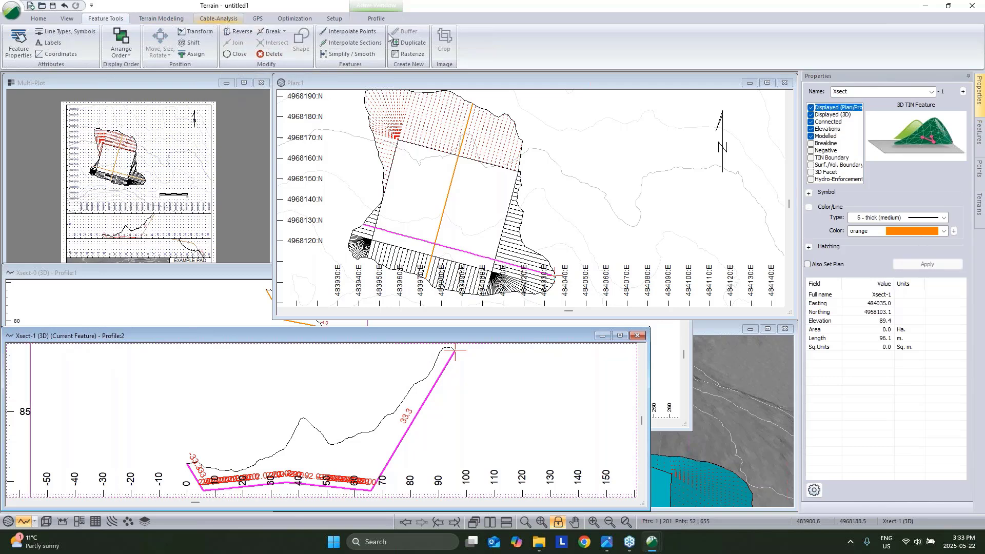
{"action": "left_click", "coordinate": [346, 54]}
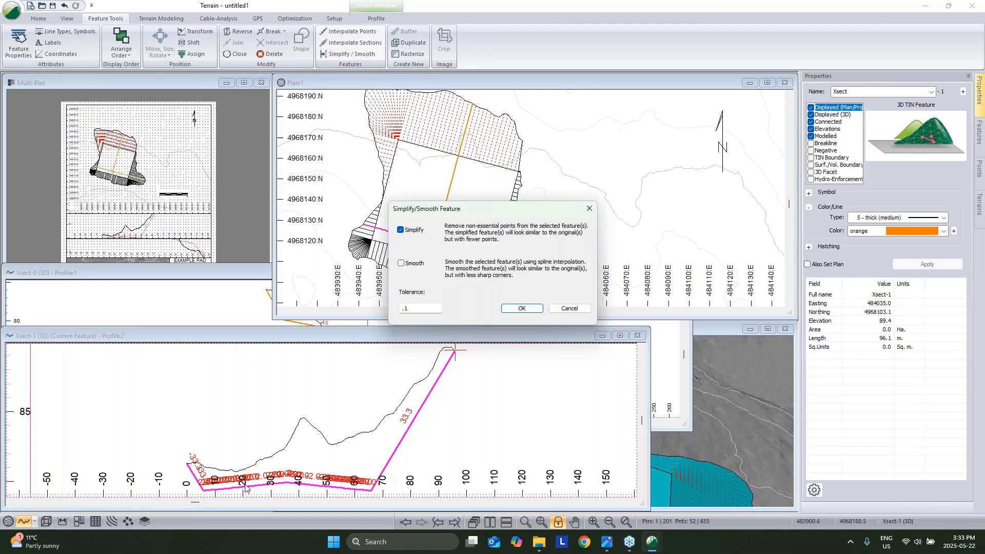
{"action": "left_click", "coordinate": [521, 308]}
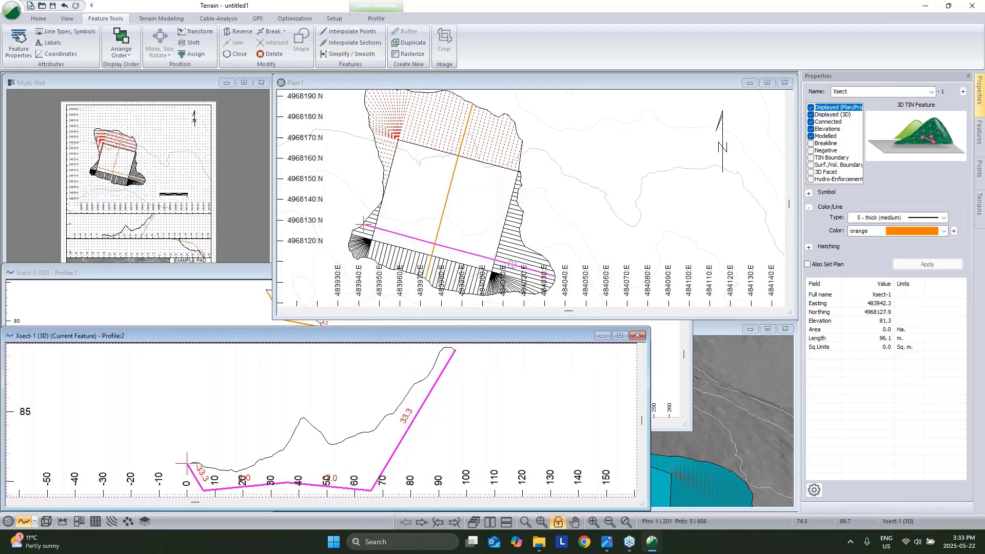
Move the Xsect-1 profile window up and make its plot taller.
{"action": "left_click_drag", "start_coordinate": [401, 336], "coordinate": [425, 281]}
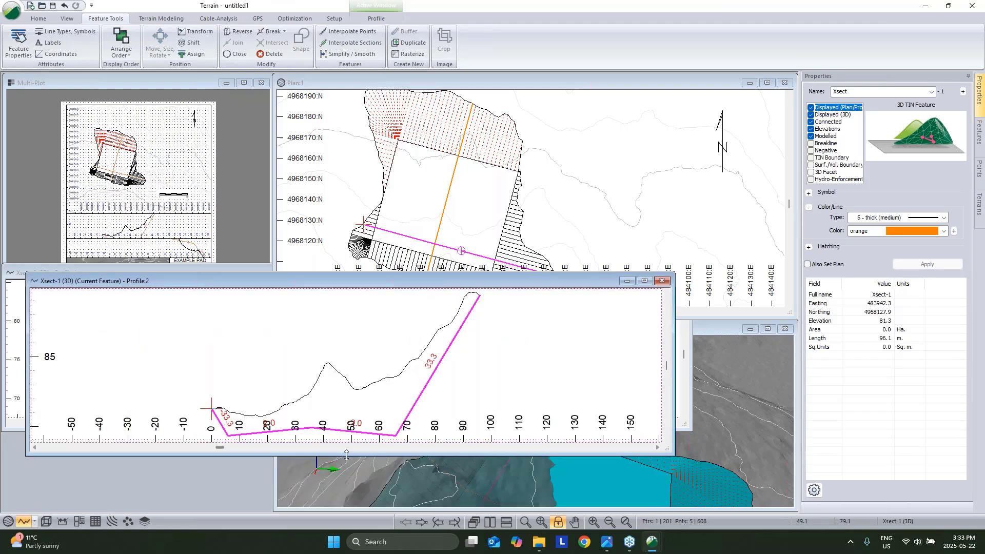
{"action": "left_click_drag", "start_coordinate": [347, 455], "coordinate": [354, 498]}
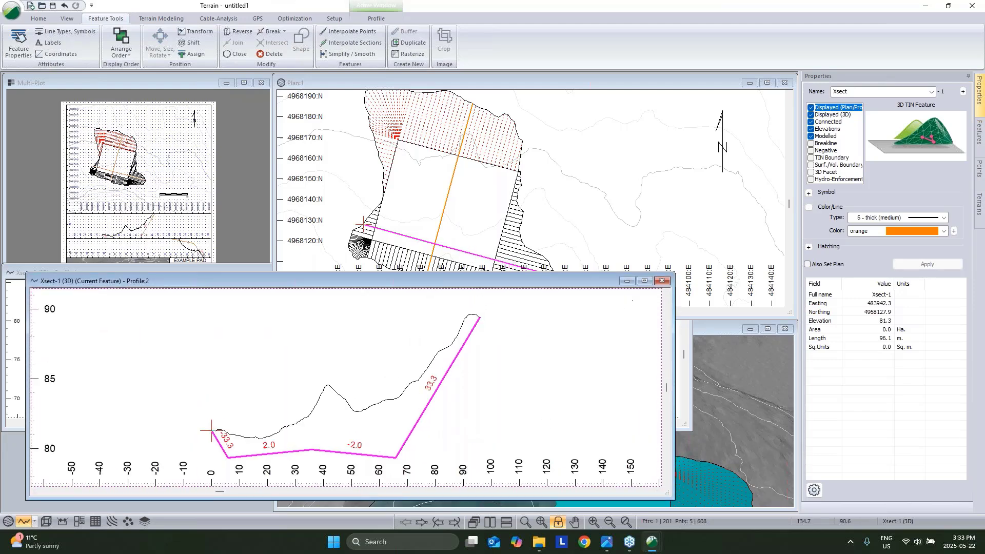
{"action": "left_click", "coordinate": [202, 85]}
Scroll the plan viewport on the multi-plot sheet to recentre its content.
{"action": "left_click", "coordinate": [183, 150]}
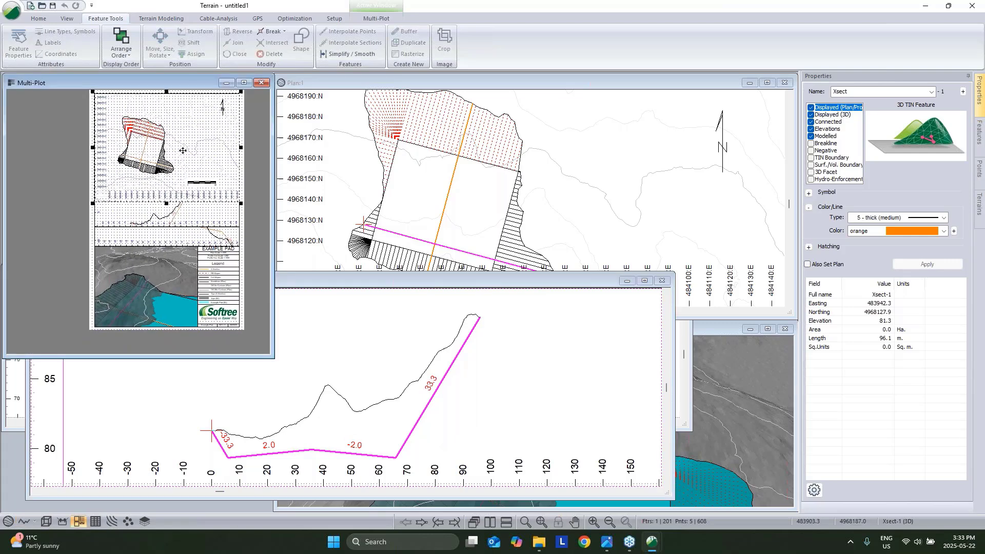
{"action": "scroll", "coordinate": [183, 150], "scroll_direction": "up", "scroll_amount": 1}
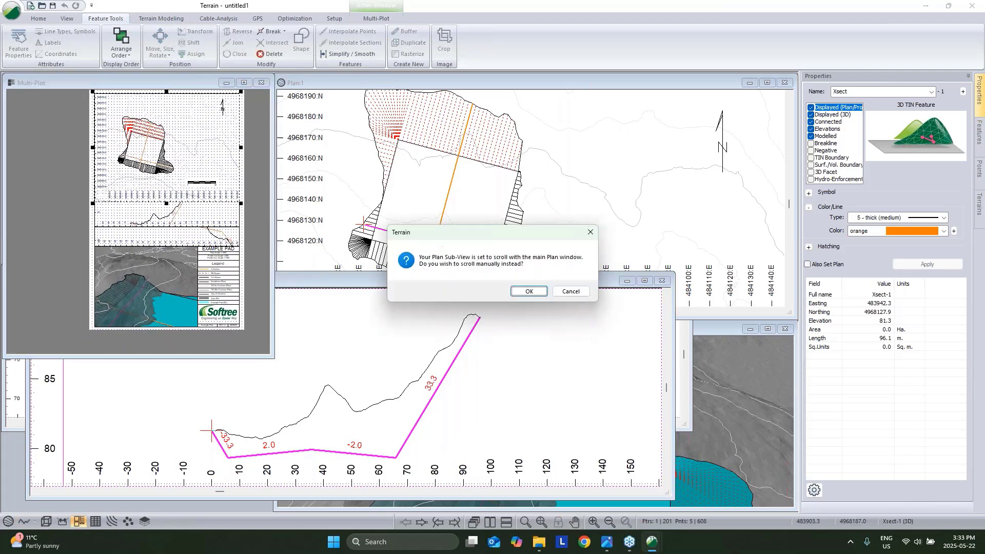
{"action": "key", "text": "Return"}
{"action": "key", "text": "Left"}
{"action": "key", "text": "Left"}
{"action": "key", "text": "Left"}
{"action": "key", "text": "Down"}
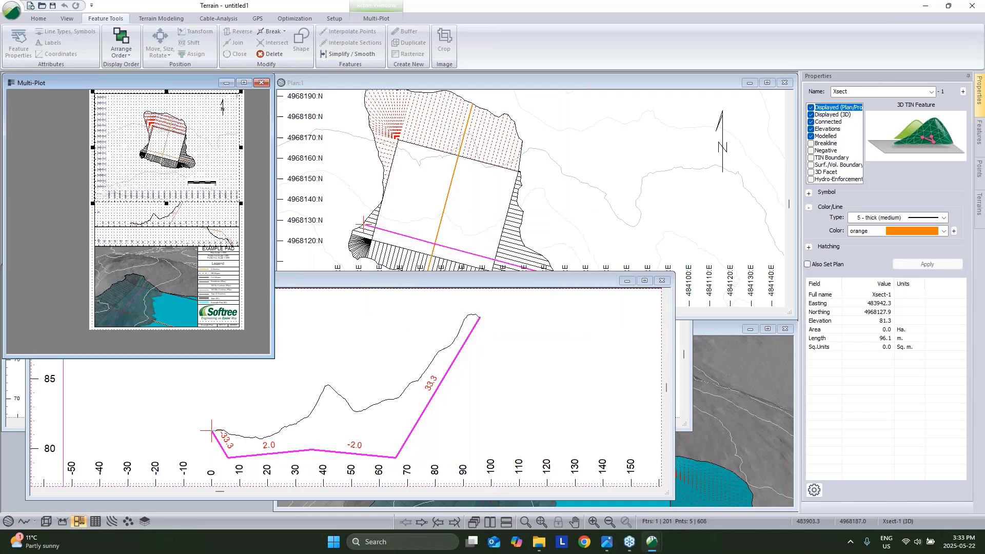
Set the Xsect-0 profile's vertical scale to 500.
{"action": "left_click", "coordinate": [205, 220]}
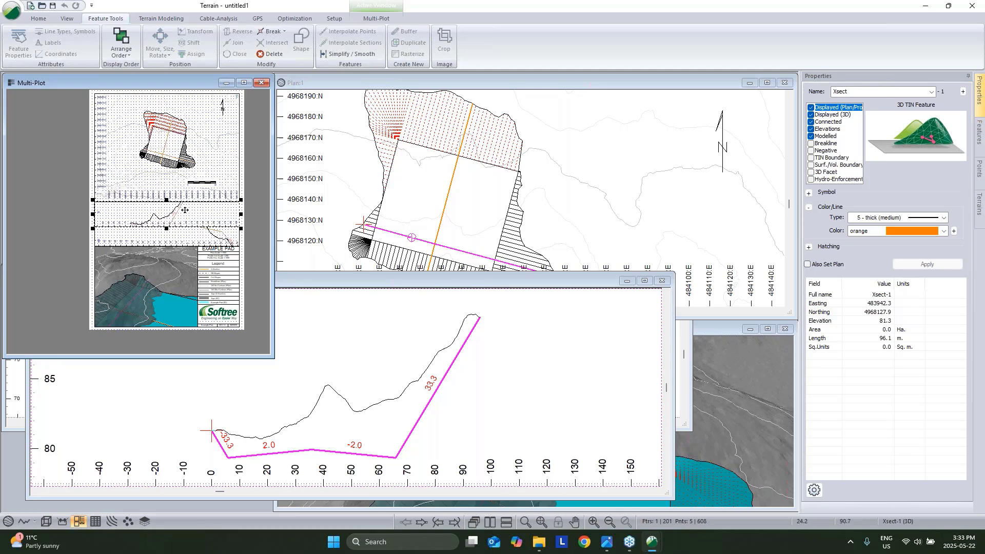
{"action": "scroll", "coordinate": [184, 210], "scroll_direction": "up", "scroll_amount": 3}
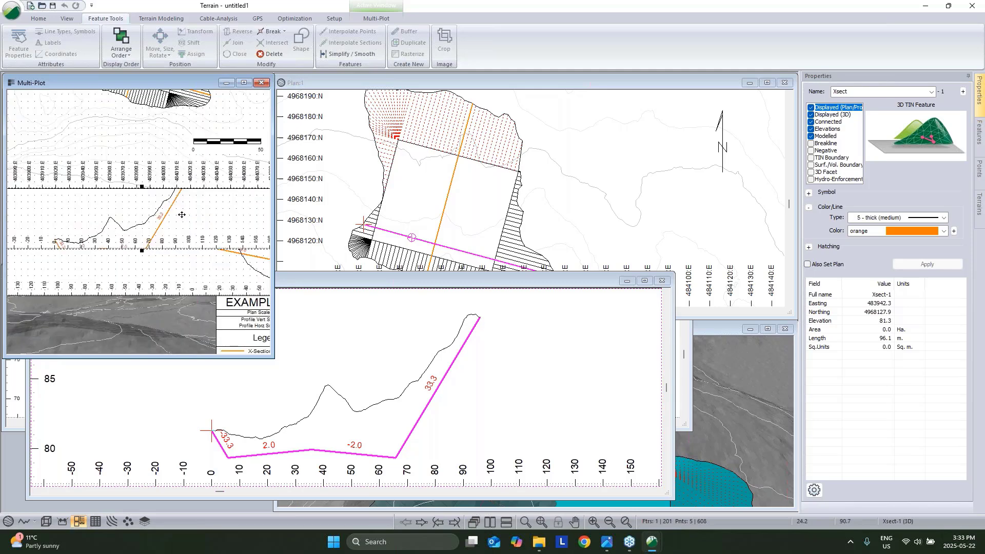
{"action": "right_click", "coordinate": [420, 331]}
{"action": "left_click", "coordinate": [477, 446]}
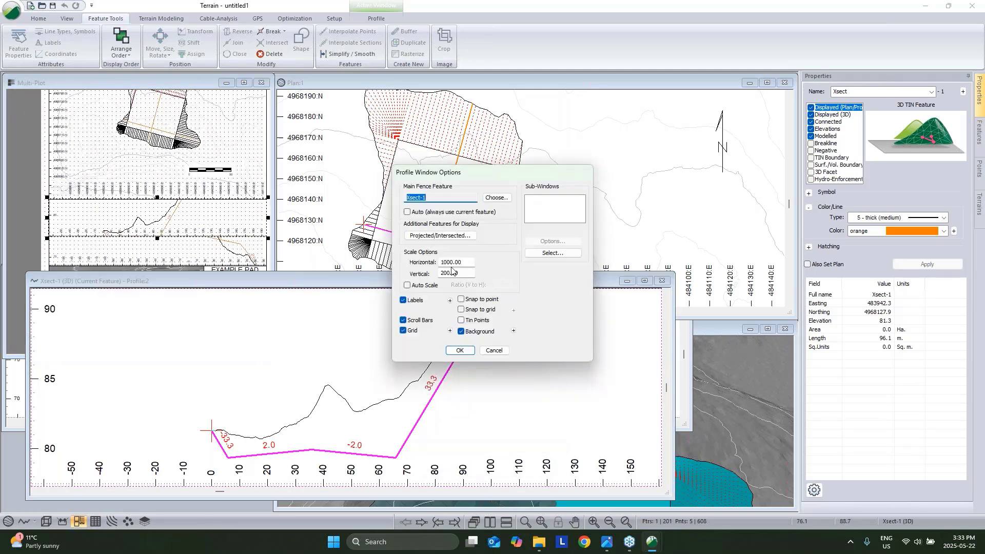
{"action": "left_click", "coordinate": [441, 273]}
{"action": "key", "text": "Return"}
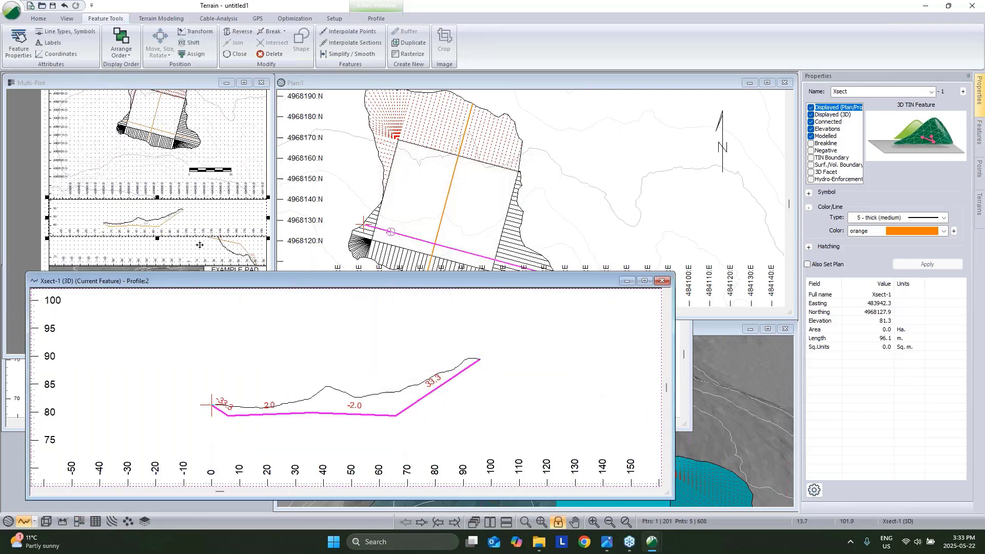
{"action": "left_click", "coordinate": [14, 383]}
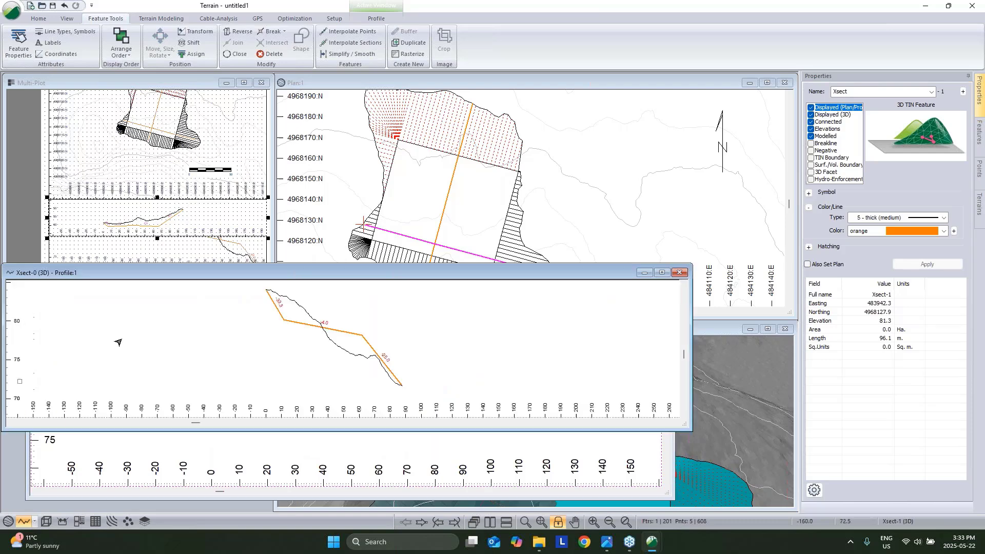
{"action": "right_click", "coordinate": [416, 315]}
{"action": "left_click", "coordinate": [455, 434]}
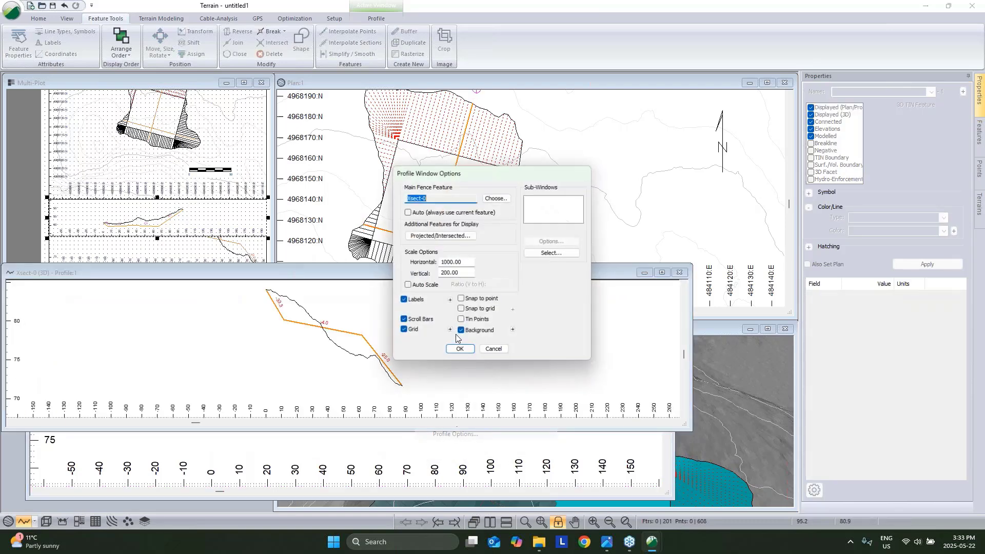
{"action": "left_click", "coordinate": [441, 274]}
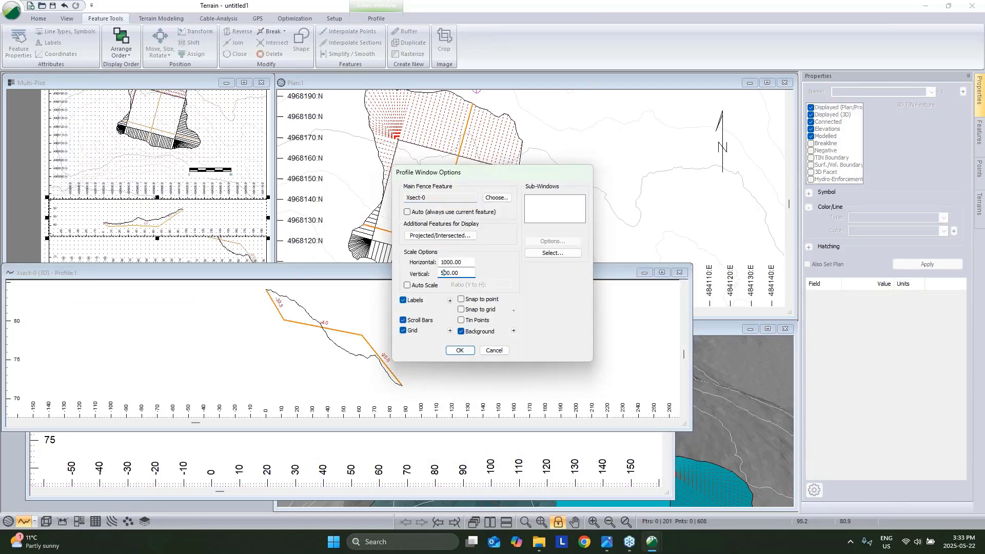
{"action": "left_click", "coordinate": [454, 351]}
Shift the second profile left within its multi-plot frame and maximize the sheet.
{"action": "left_click", "coordinate": [231, 247]}
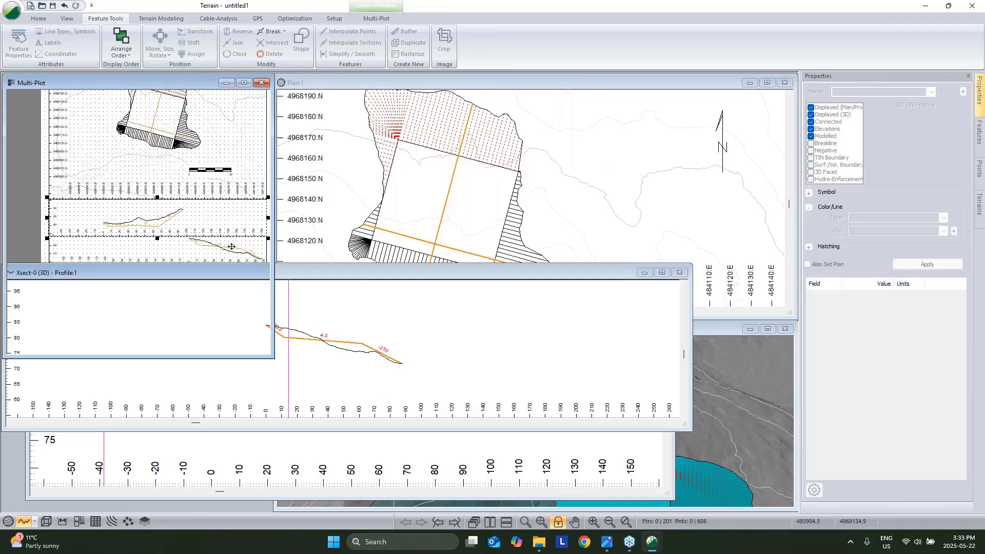
{"action": "key", "text": "Right"}
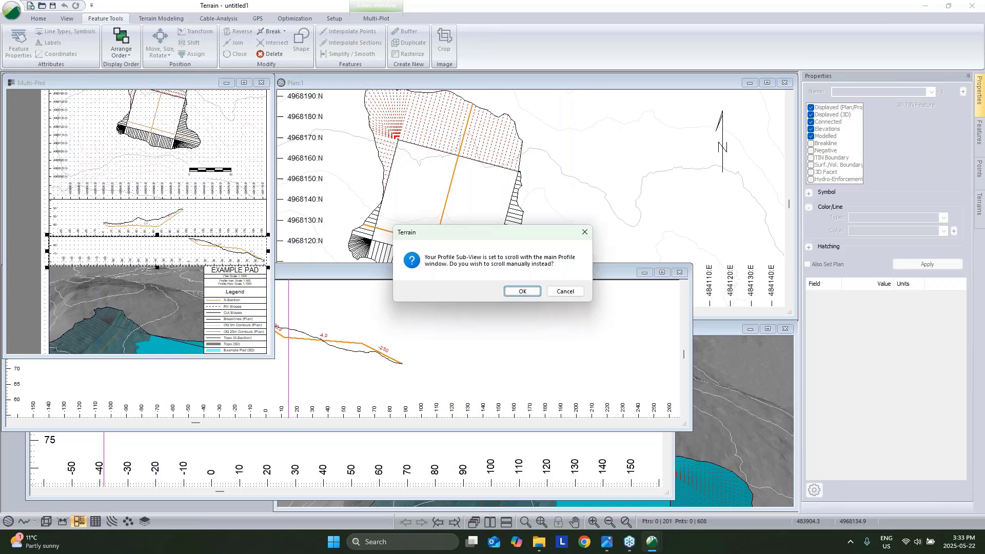
{"action": "key", "text": "Return"}
{"action": "key", "text": "Right"}
{"action": "key", "text": "Right"}
{"action": "key", "text": "Right"}
{"action": "key", "text": "Right"}
{"action": "key", "text": "Right"}
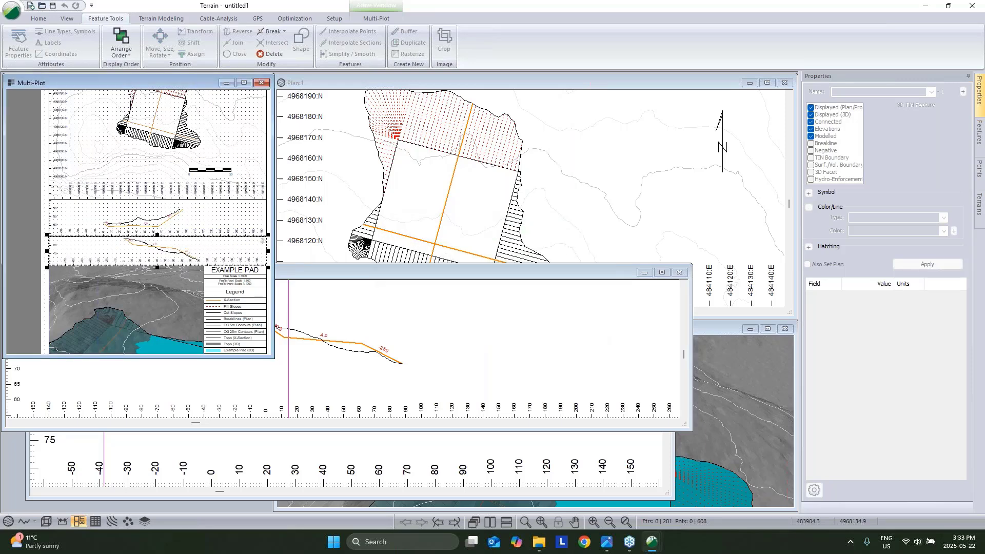
{"action": "key", "text": "Right"}
{"action": "key", "text": "Right"}
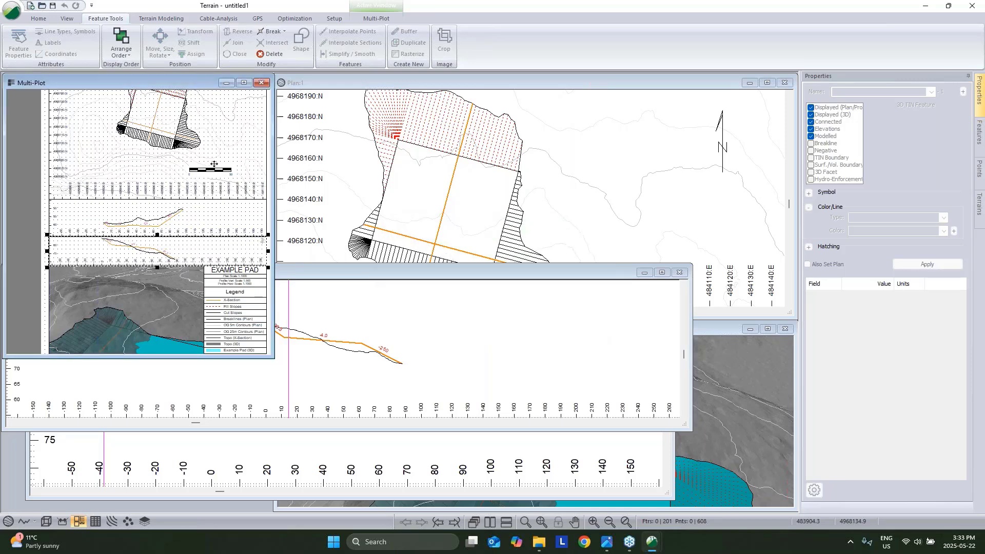
{"action": "left_click", "coordinate": [244, 83]}
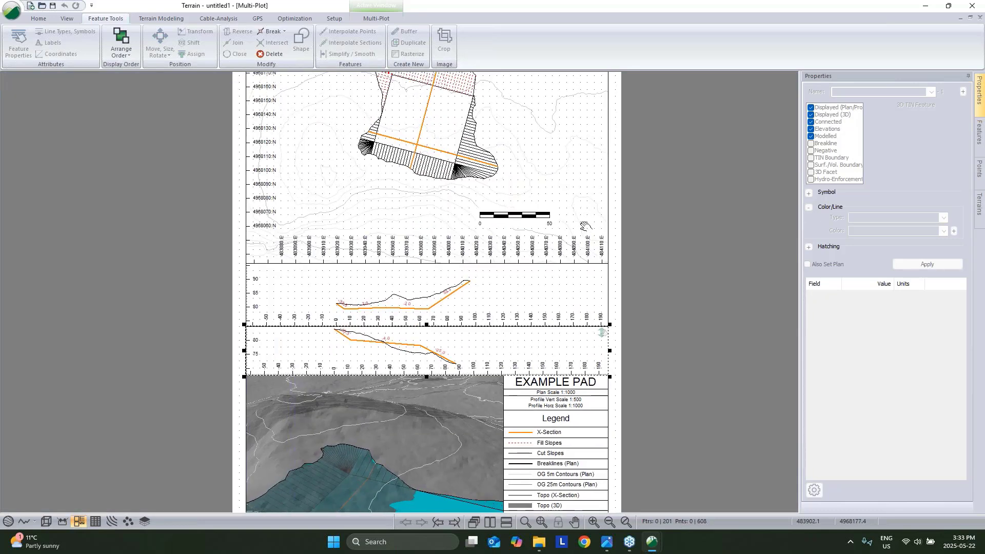
Orbit the 3D View to frame the pad, then return Multi-Plot to full size.
{"action": "scroll", "coordinate": [585, 225], "scroll_direction": "down", "scroll_amount": 1}
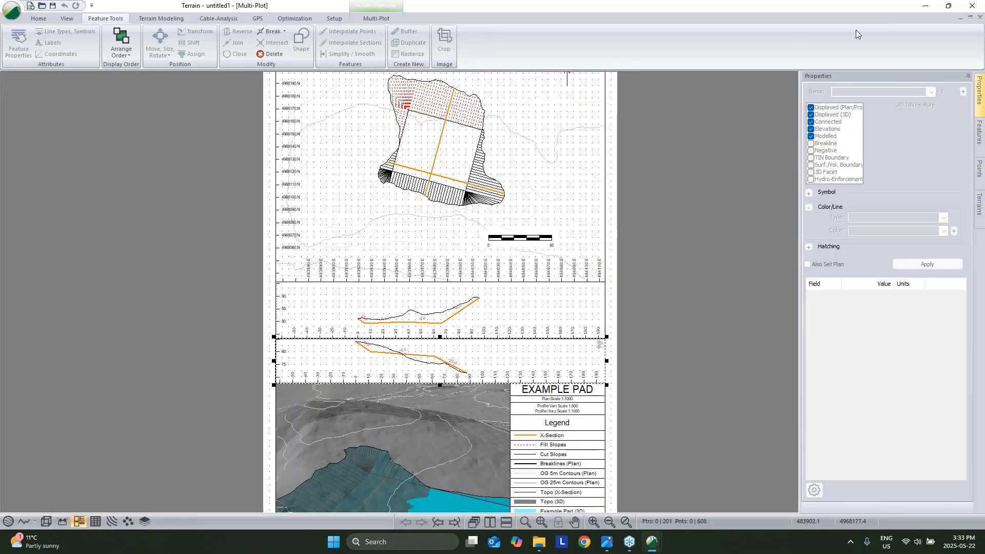
{"action": "left_click", "coordinate": [970, 17]}
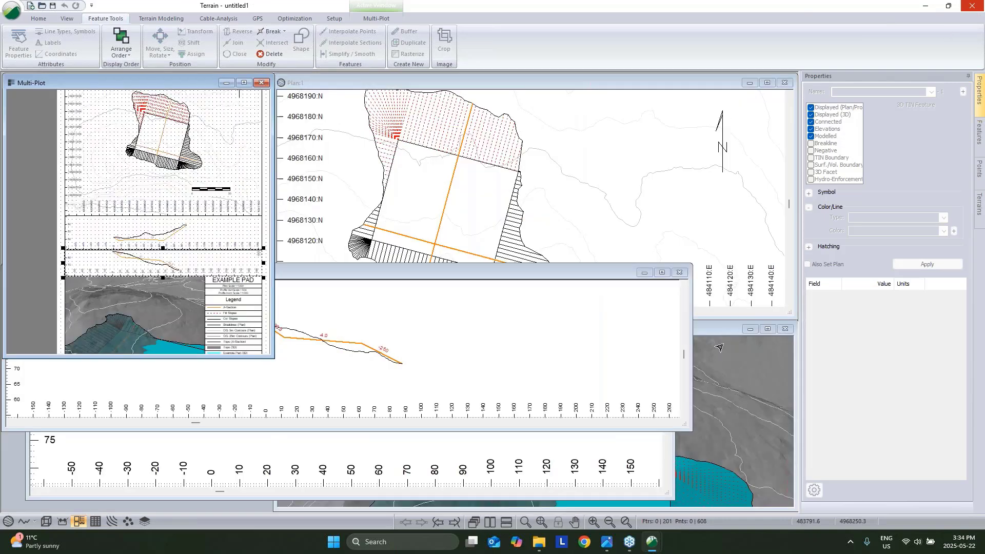
{"action": "left_click", "coordinate": [727, 326]}
{"action": "left_click_drag", "start_coordinate": [618, 441], "coordinate": [384, 365]}
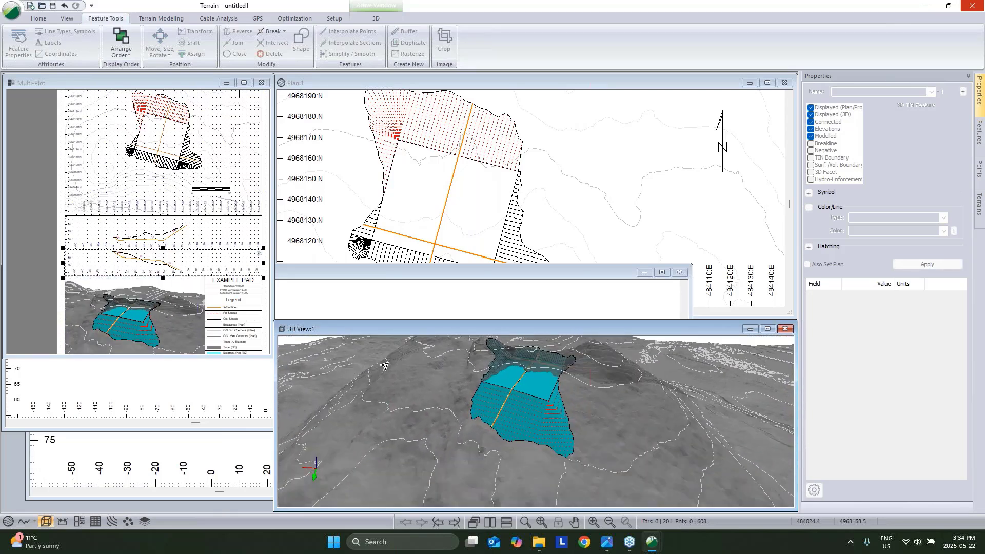
{"action": "left_click", "coordinate": [243, 83]}
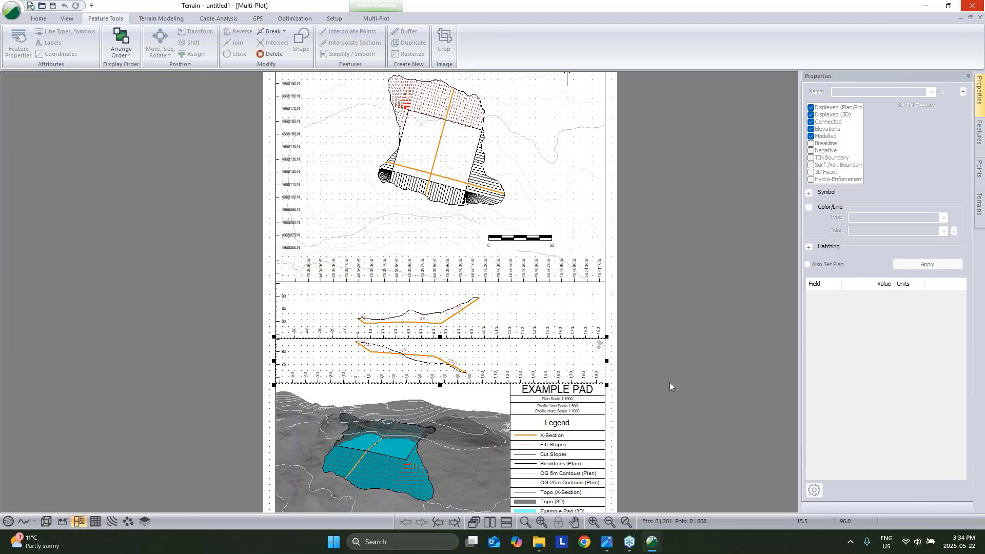
{"action": "left_click", "coordinate": [687, 372]}
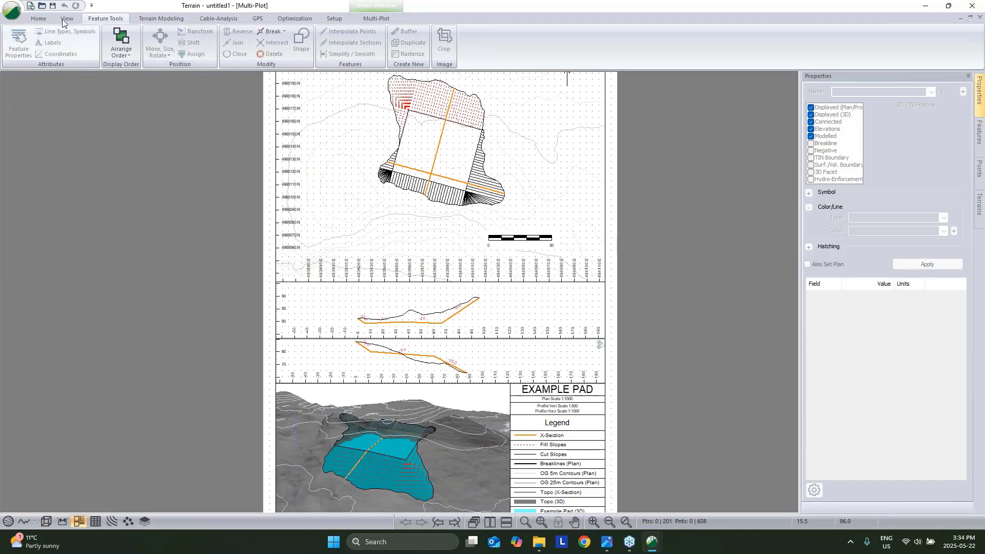
Start a Save As of the terrain model and list its available file formats.
{"action": "left_click", "coordinate": [11, 10]}
{"action": "left_click", "coordinate": [38, 126]}
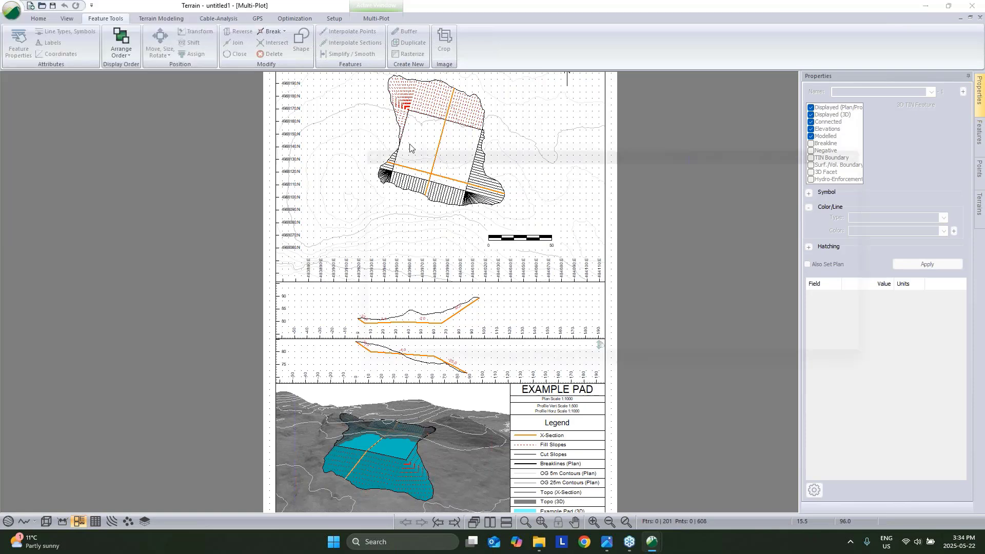
{"action": "left_click", "coordinate": [494, 313]}
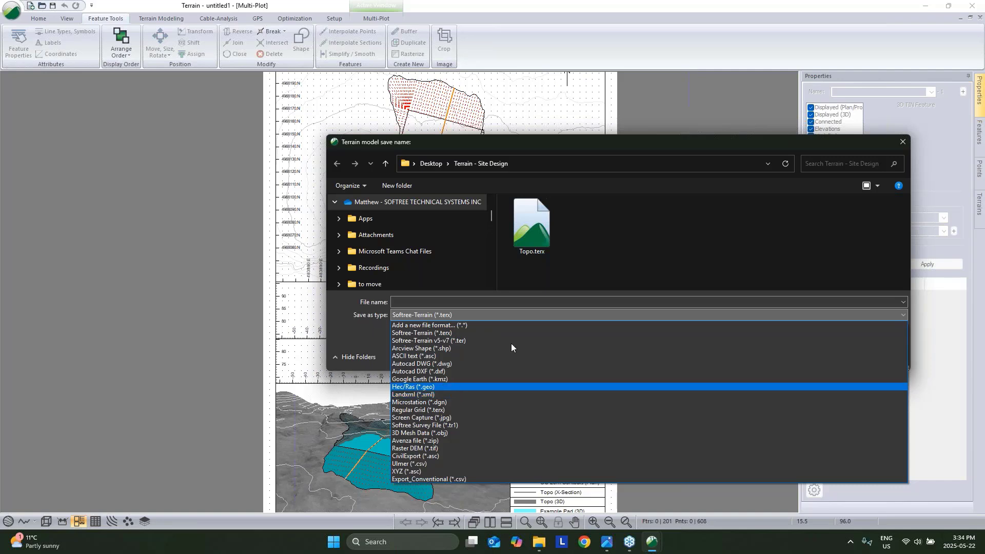
Dismiss the format list and cancel the terrain save without saving.
{"action": "left_click", "coordinate": [732, 137]}
{"action": "left_click", "coordinate": [879, 355]}
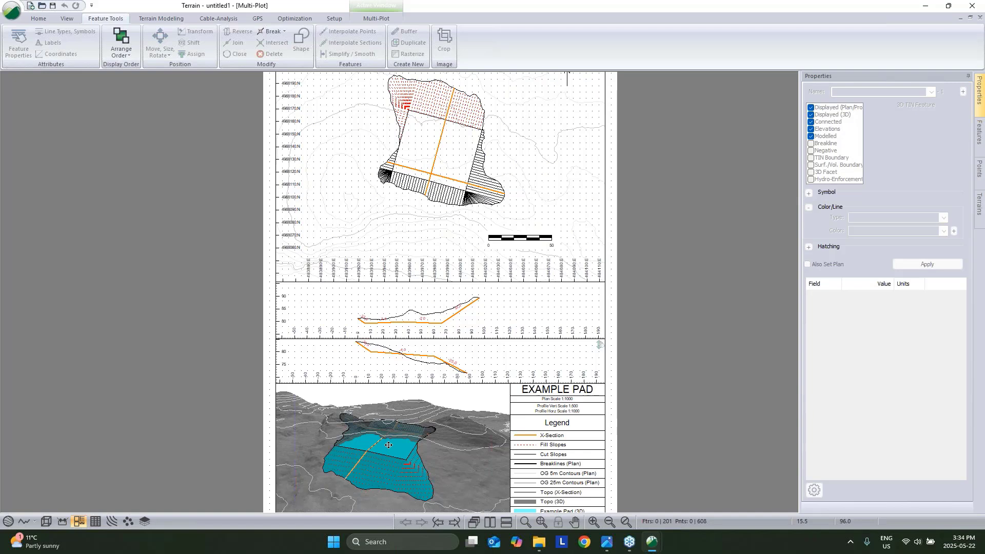
Restore the Multi-Plot window and delete every item on the page.
{"action": "left_click", "coordinate": [970, 17]}
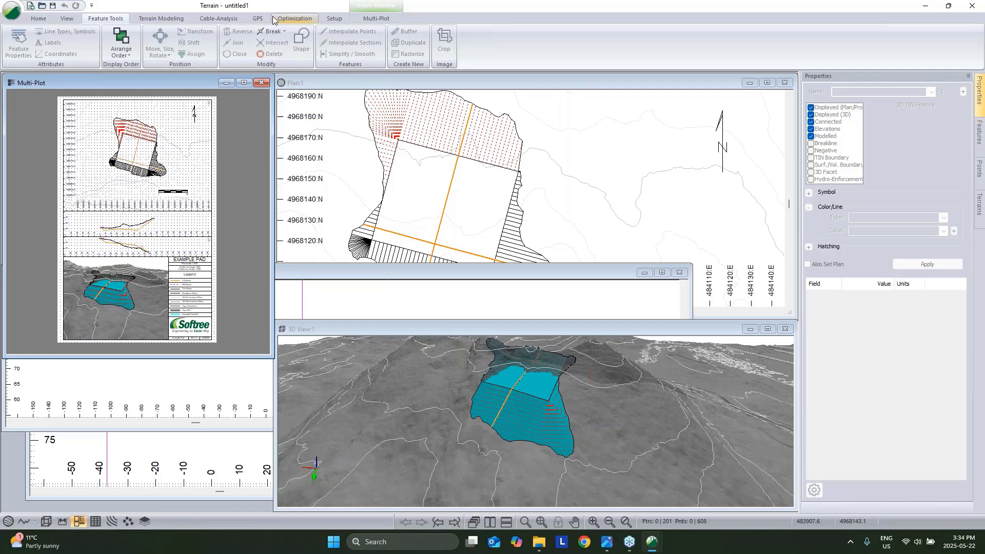
{"action": "left_click_drag", "start_coordinate": [50, 97], "coordinate": [241, 344]}
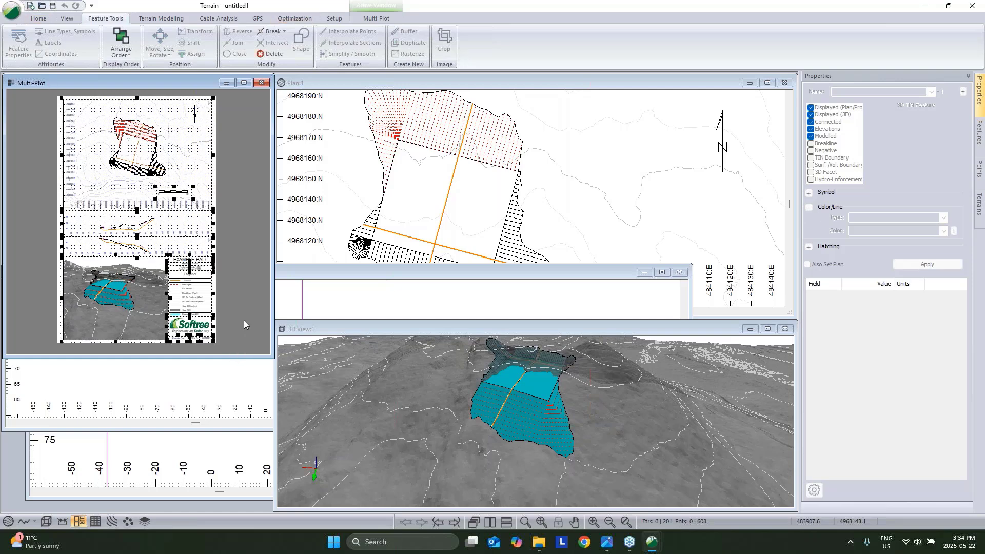
{"action": "key", "text": "Delete"}
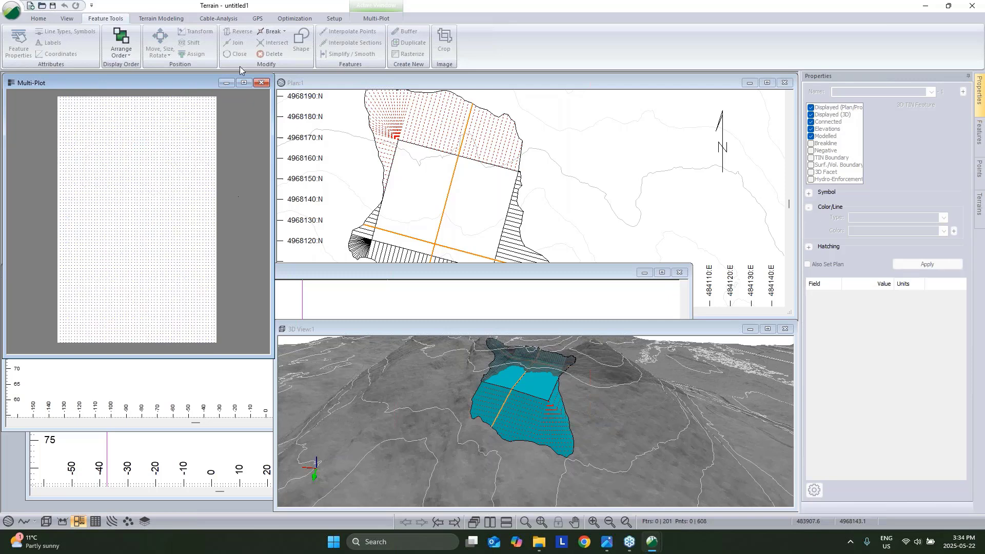
Add a new Plan:1 sub-view and move it near the top of the page.
{"action": "left_click", "coordinate": [364, 19]}
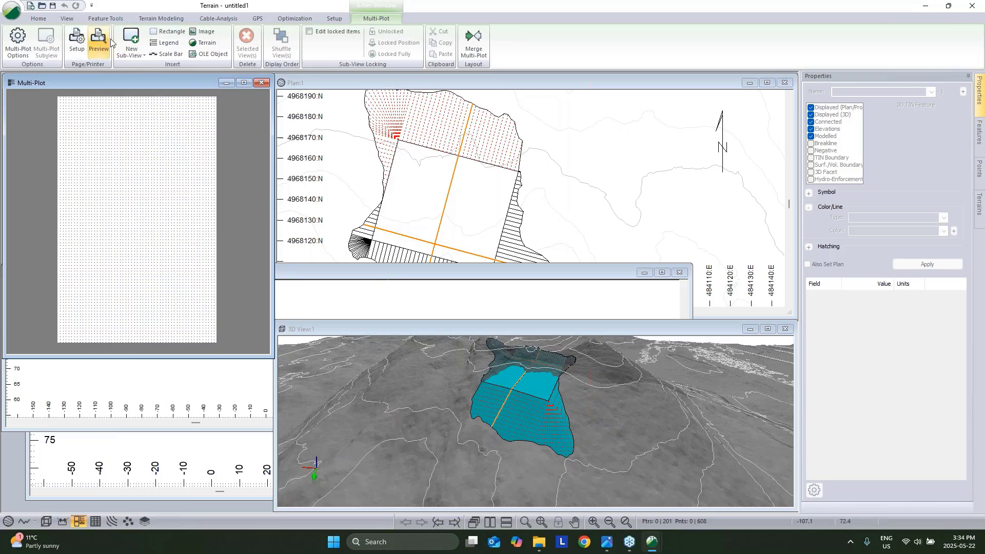
{"action": "left_click", "coordinate": [132, 50]}
{"action": "left_click", "coordinate": [136, 68]}
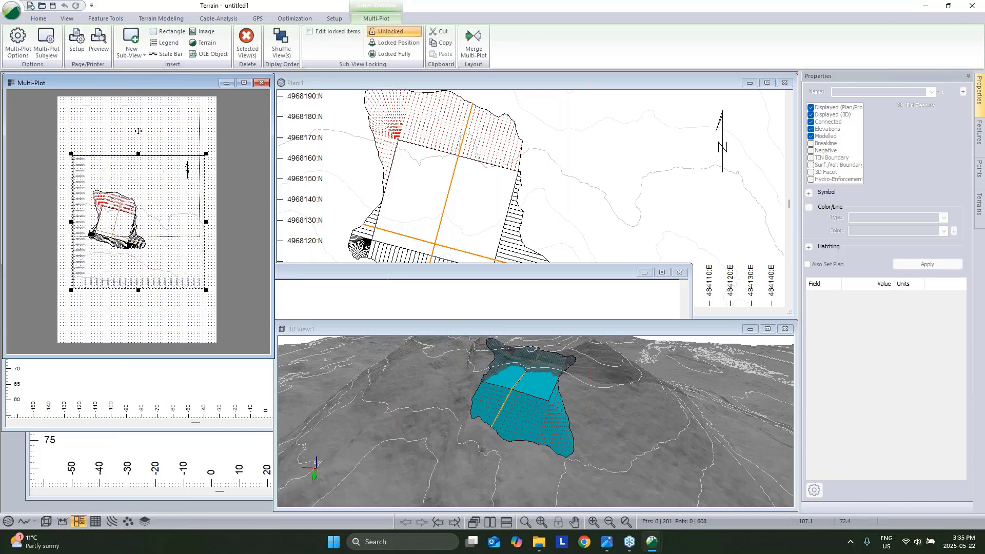
{"action": "left_click_drag", "start_coordinate": [189, 229], "coordinate": [185, 180]}
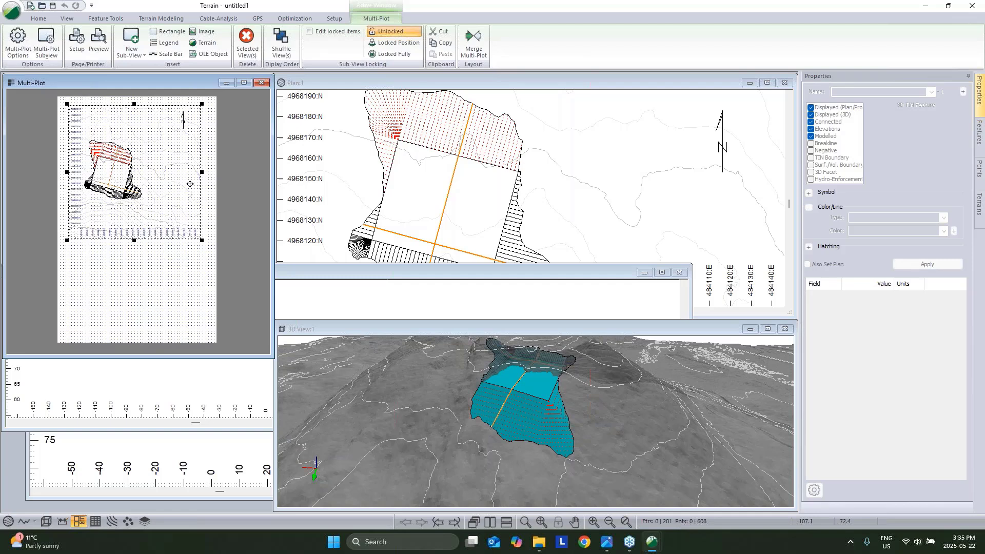
{"action": "left_click", "coordinate": [77, 19]}
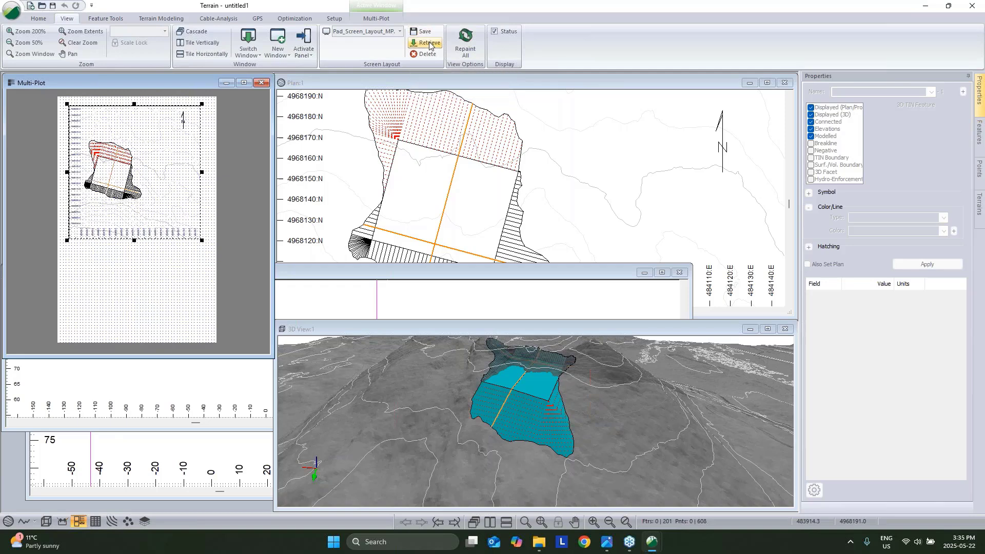
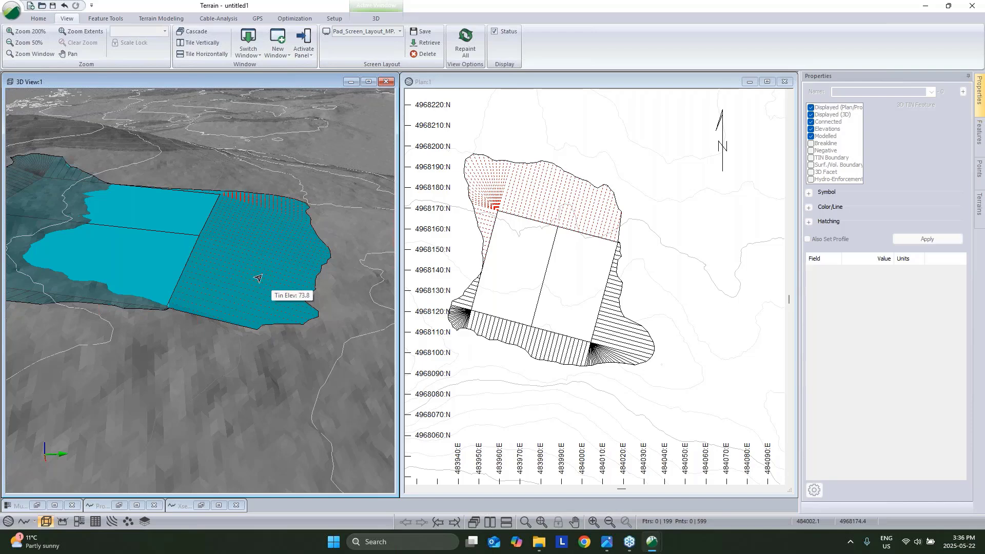
Recentre the pad in 3D, select its middle dividing line, and orbit to a lower angle.
{"action": "middle_click_drag", "start_coordinate": [225, 268], "coordinate": [262, 273]}
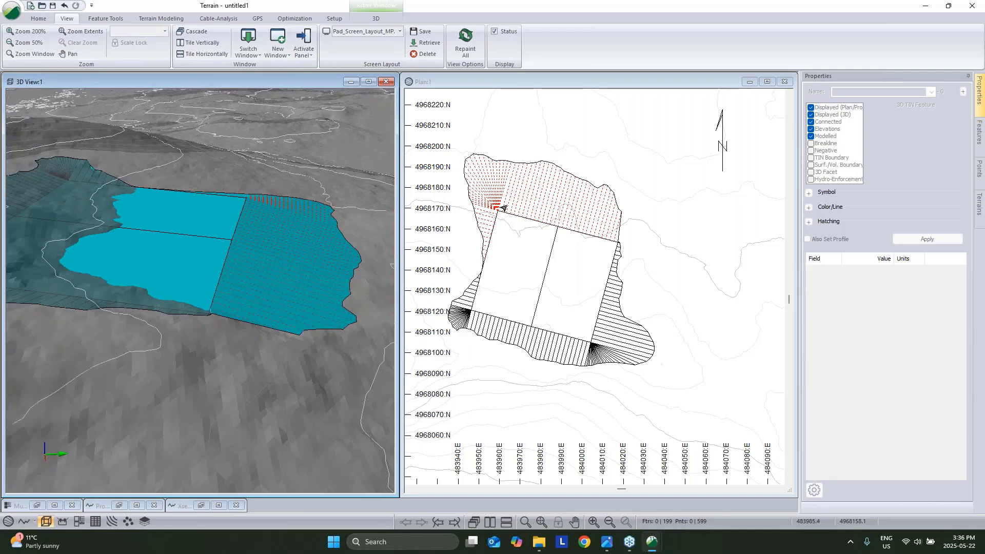
{"action": "left_click", "coordinate": [200, 241]}
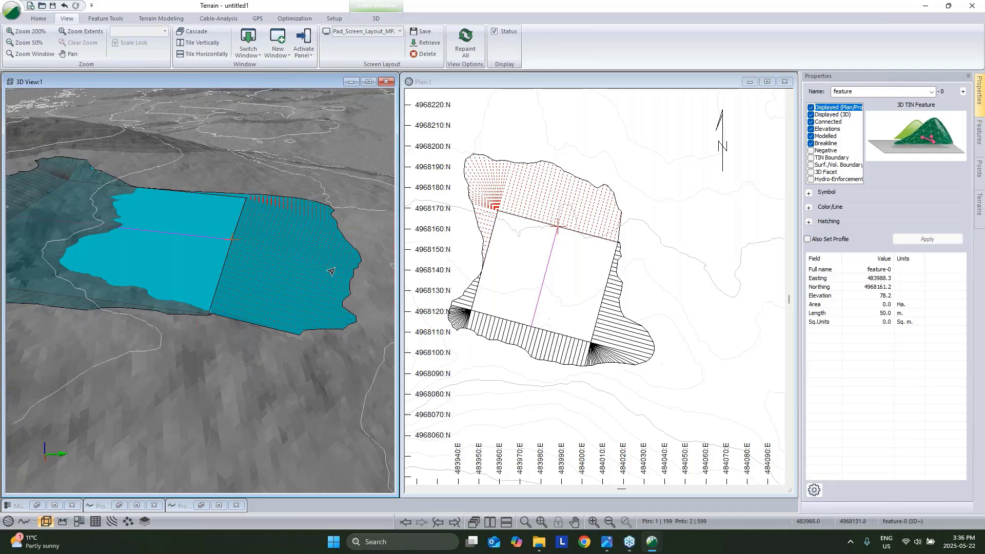
{"action": "mouse_move", "coordinate": [303, 226]}
{"action": "left_mouse_down"}
{"action": "mouse_move", "coordinate": [303, 330]}
{"action": "mouse_move", "coordinate": [266, 332]}
{"action": "mouse_move", "coordinate": [261, 224]}
{"action": "left_mouse_up"}
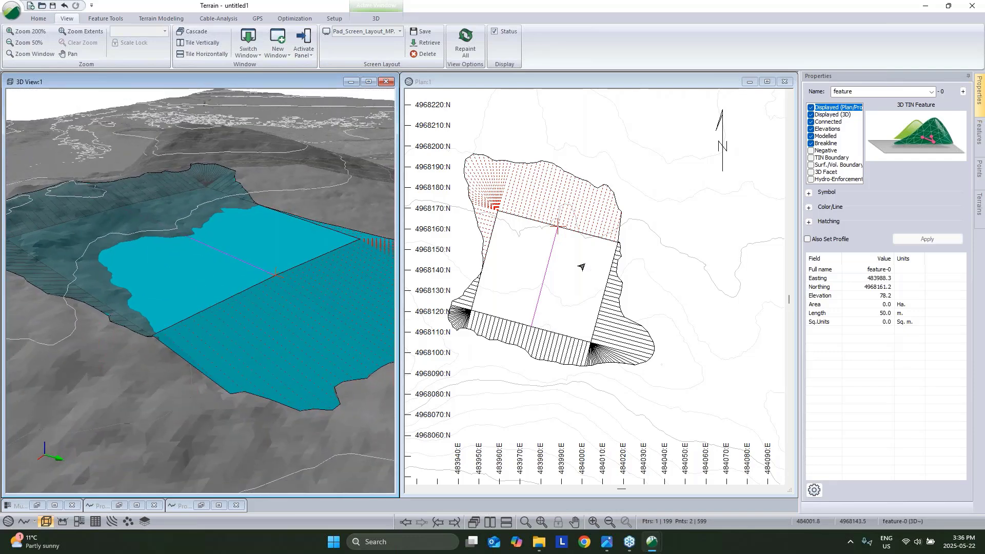
{"action": "mouse_move", "coordinate": [582, 267]}
Set the 3D view's vertical exaggeration to 5 and orbit to see the pad front-on.
{"action": "right_click", "coordinate": [235, 192]}
{"action": "left_click", "coordinate": [271, 270]}
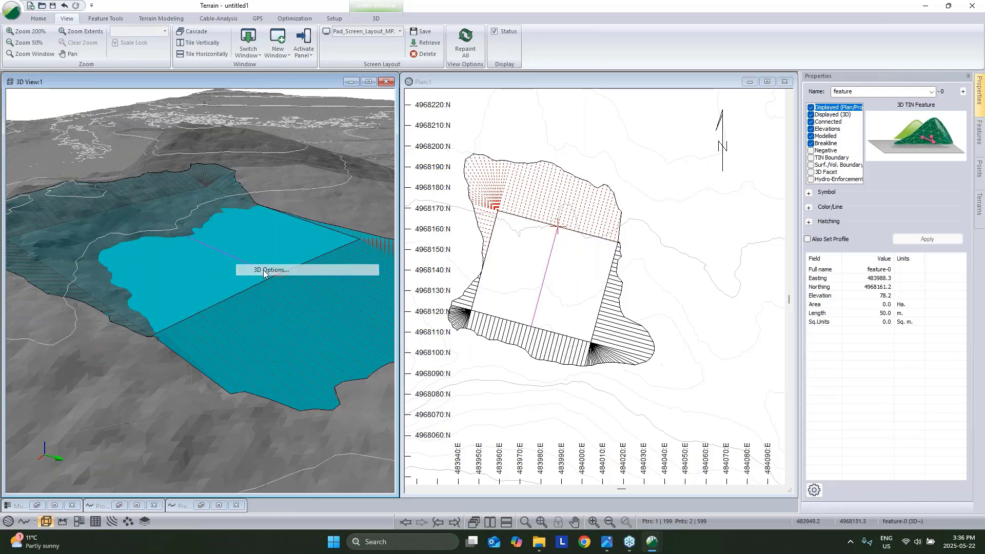
{"action": "double_click", "coordinate": [595, 241]}
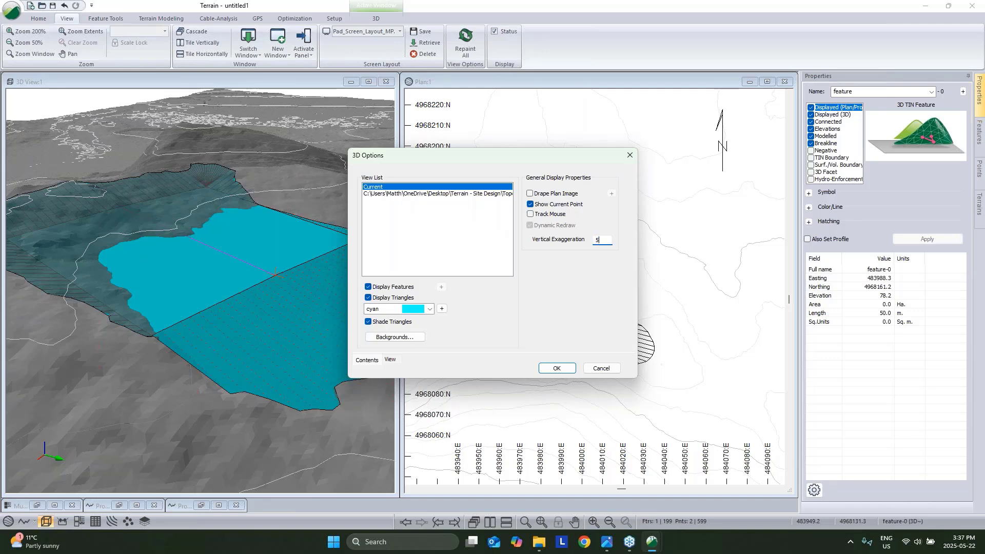
{"action": "key", "text": "Return"}
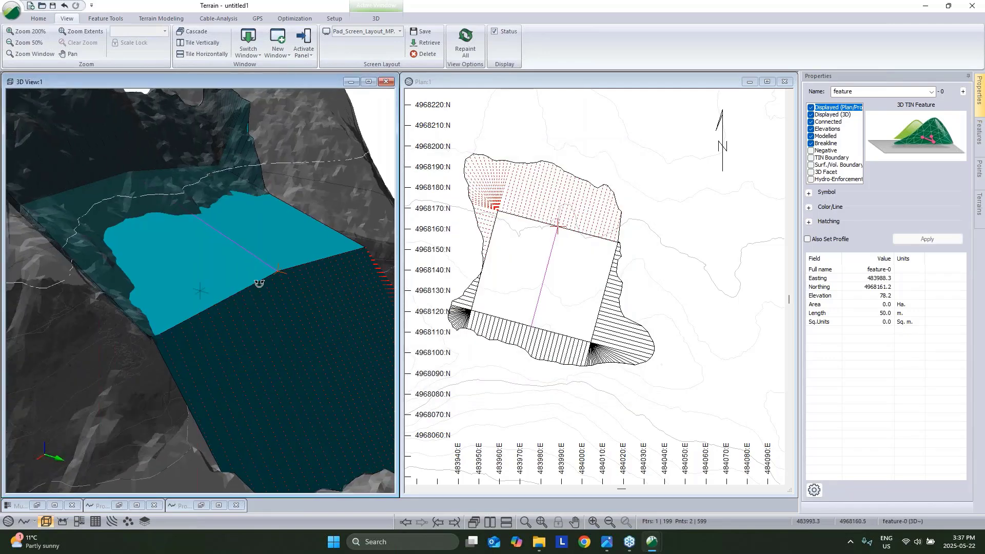
{"action": "left_click_drag", "start_coordinate": [259, 284], "coordinate": [123, 293]}
{"action": "left_click_drag", "start_coordinate": [219, 295], "coordinate": [197, 235]}
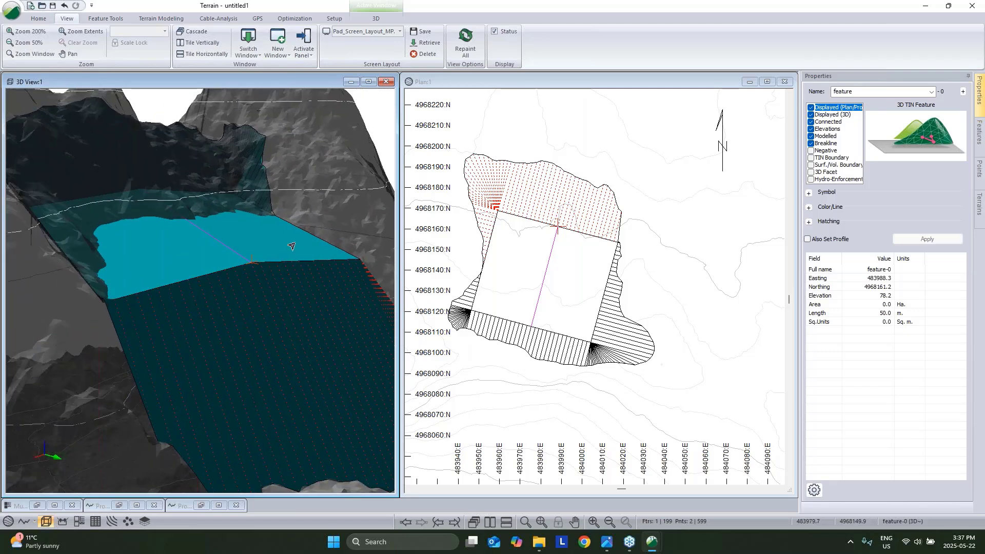
Select the pad's middle line in plan and regenerate the terrain surface.
{"action": "left_click", "coordinate": [542, 270]}
{"action": "left_click", "coordinate": [544, 270]}
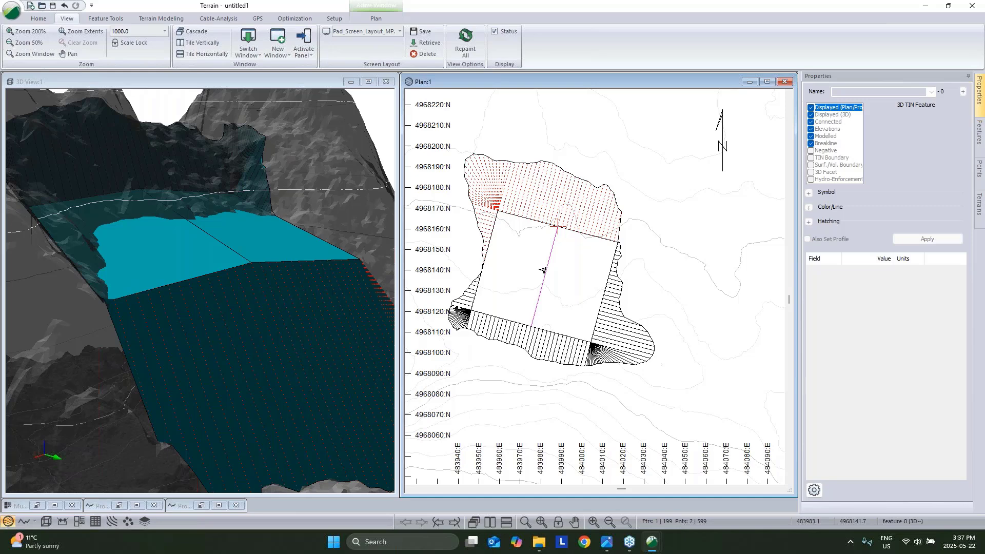
{"action": "left_click", "coordinate": [161, 19]}
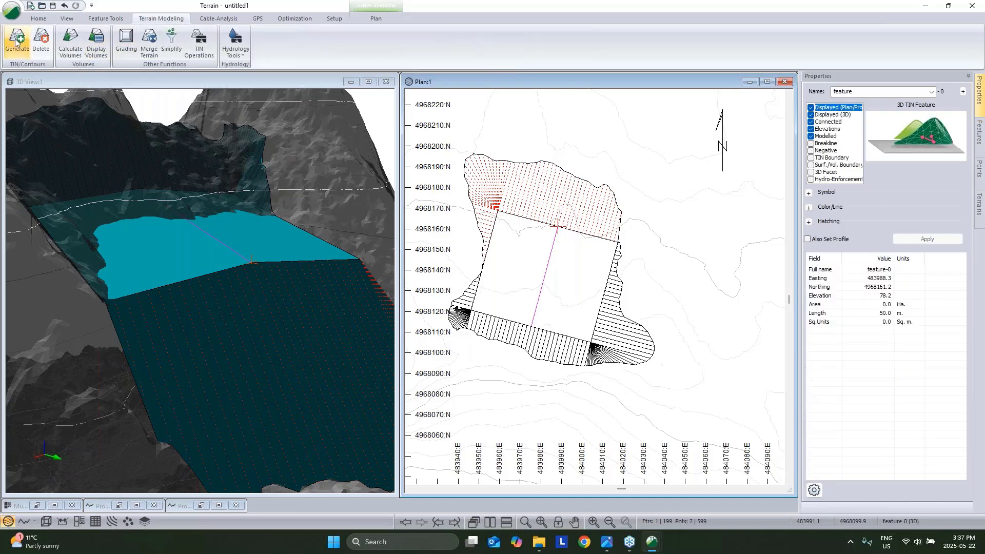
{"action": "left_click", "coordinate": [17, 41]}
{"action": "left_click", "coordinate": [539, 368]}
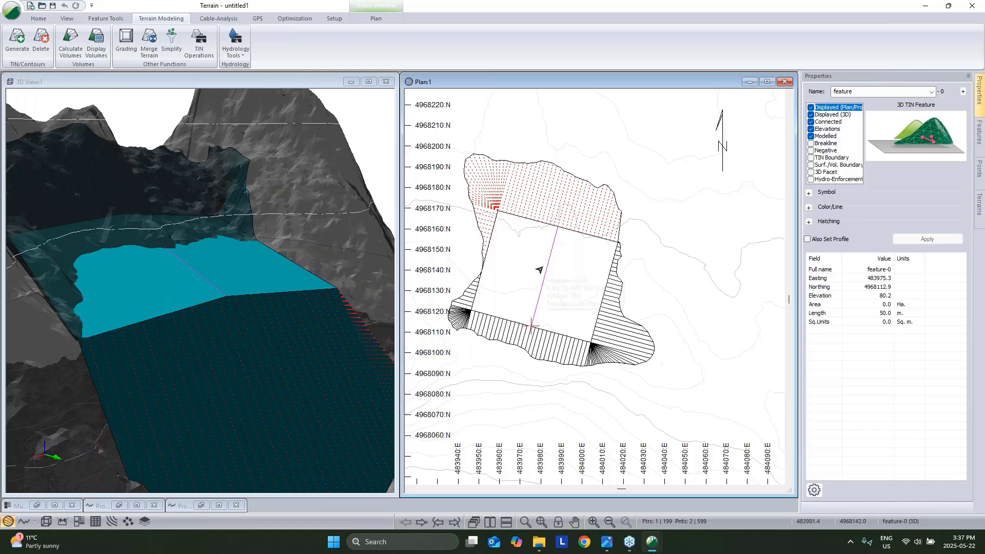
Draw a new breakline feature diagonally from the pad's upper-left to lower-right corner.
{"action": "key", "text": "Insert"}
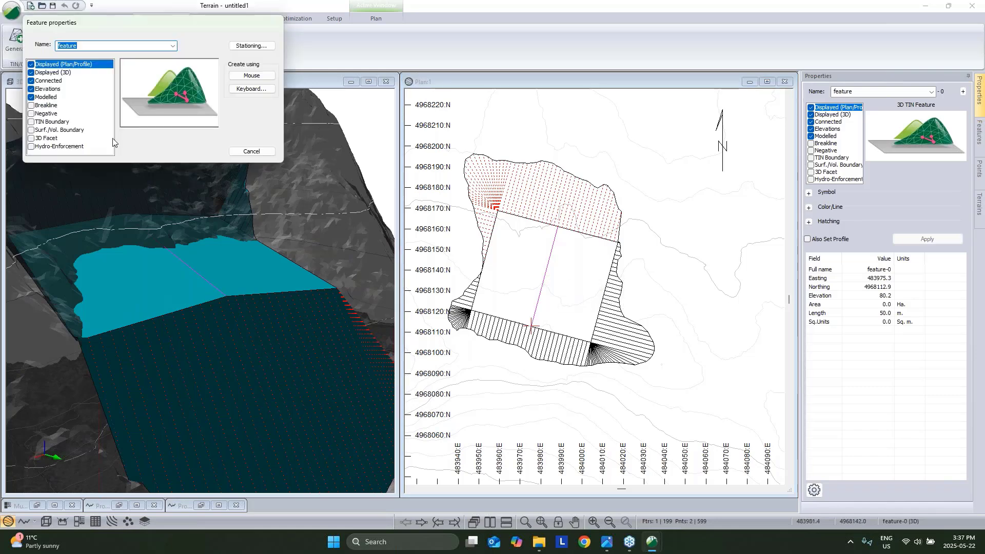
{"action": "left_click", "coordinate": [31, 105]}
{"action": "left_click", "coordinate": [251, 75]}
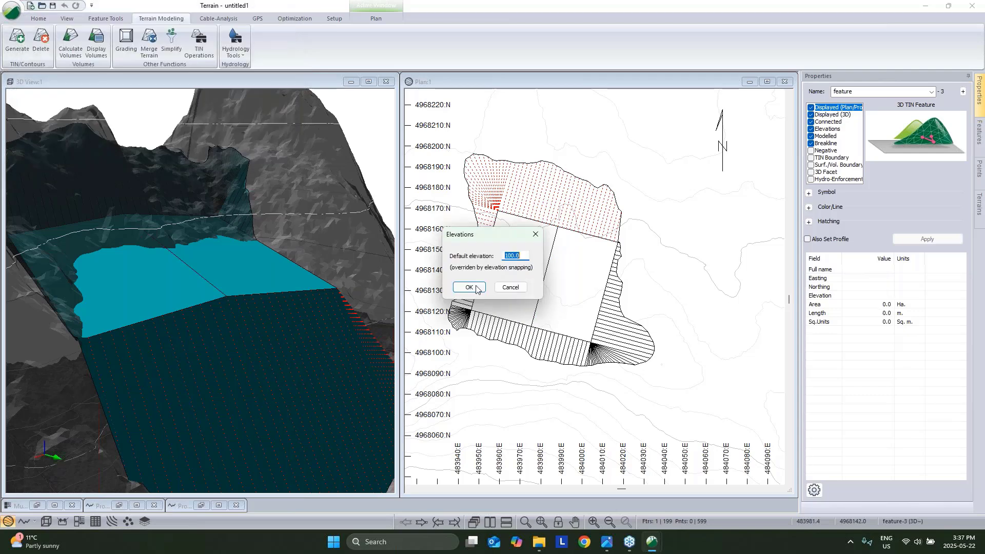
{"action": "left_click", "coordinate": [469, 287]}
{"action": "left_click", "coordinate": [497, 210]}
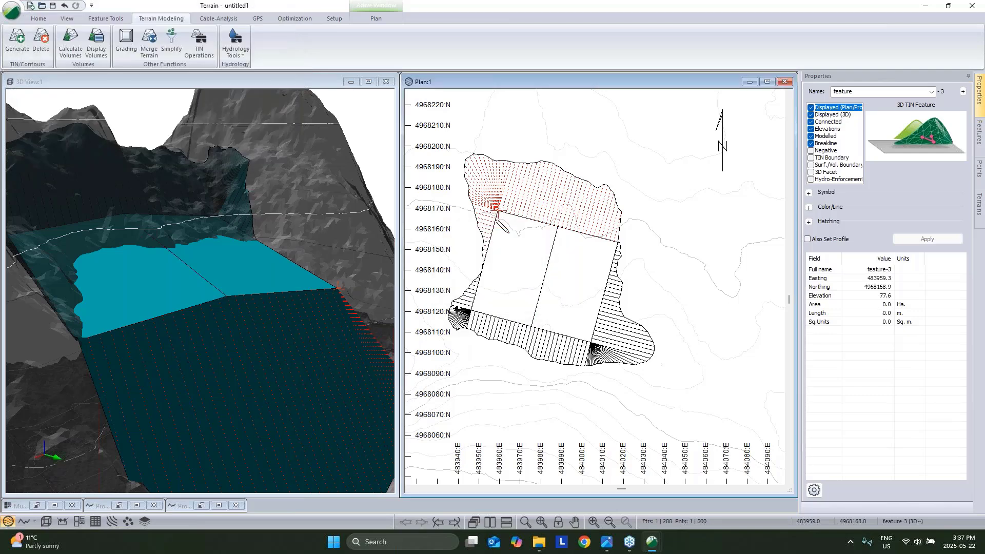
{"action": "left_click", "coordinate": [591, 340]}
{"action": "right_click", "coordinate": [686, 162]}
{"action": "left_click", "coordinate": [732, 168]}
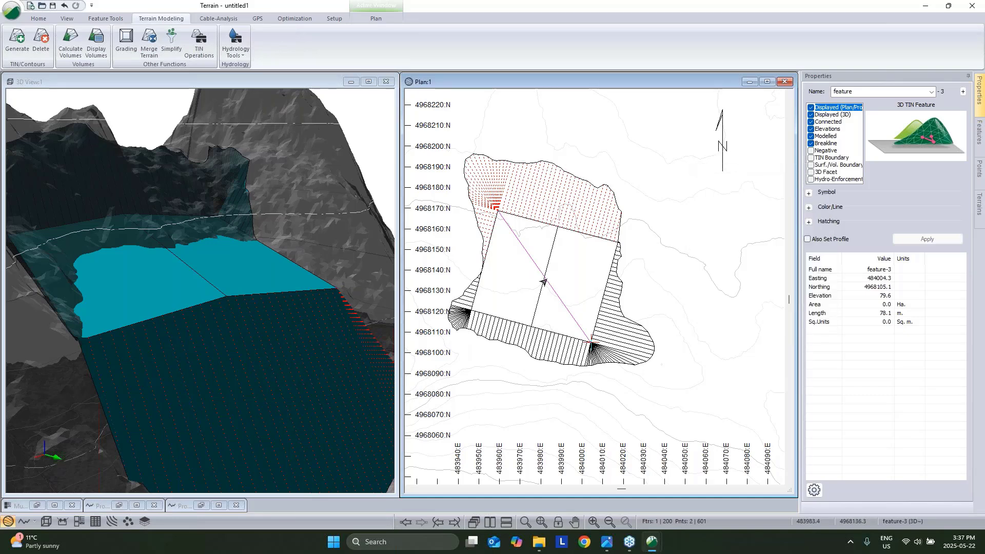
Regenerate the TIN, inspect the breakline in 3D, then delete it and confirm clearing triangles.
{"action": "left_click", "coordinate": [17, 40]}
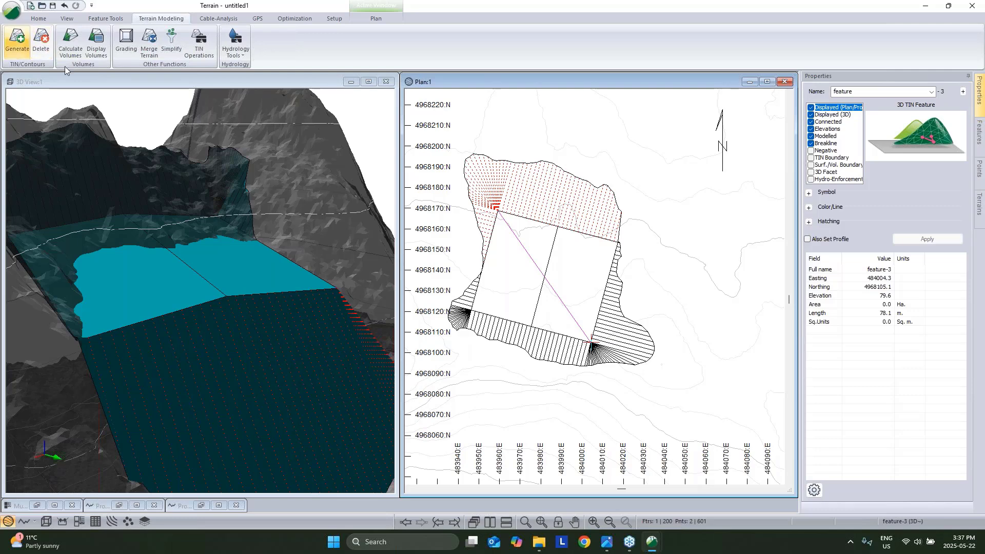
{"action": "left_click", "coordinate": [539, 368]}
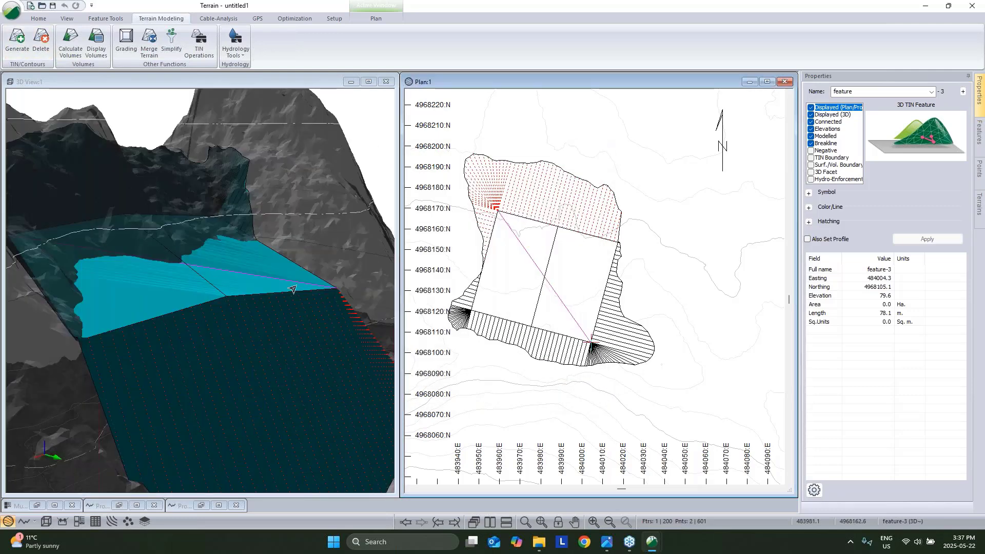
{"action": "left_click_drag", "start_coordinate": [246, 307], "coordinate": [123, 329]}
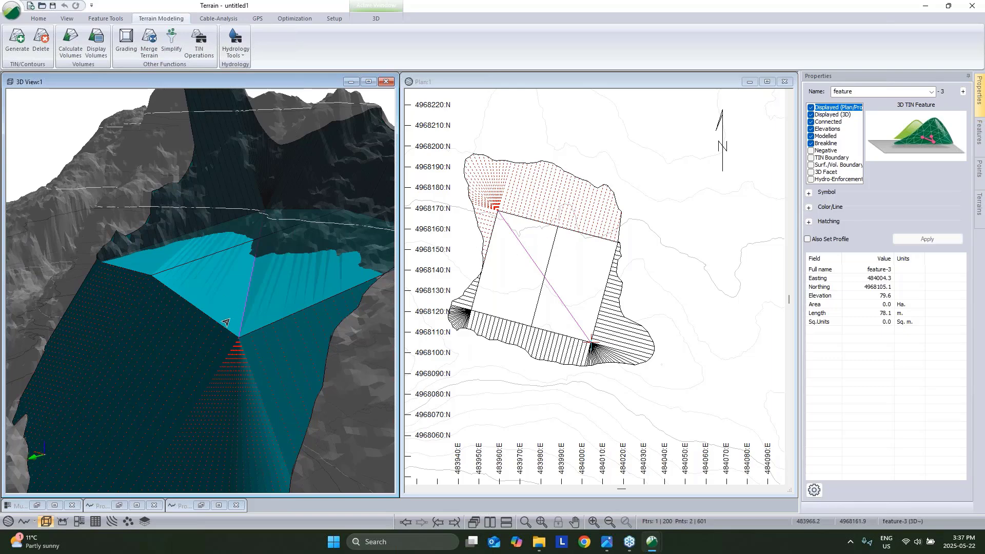
{"action": "left_click_drag", "start_coordinate": [239, 299], "coordinate": [561, 317]}
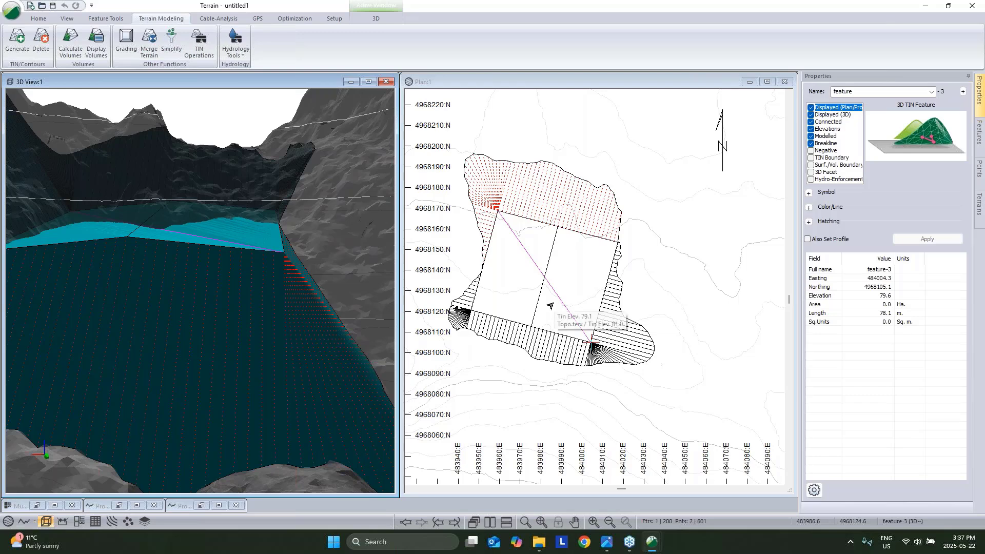
{"action": "key", "text": "Delete"}
{"action": "left_click", "coordinate": [513, 291]}
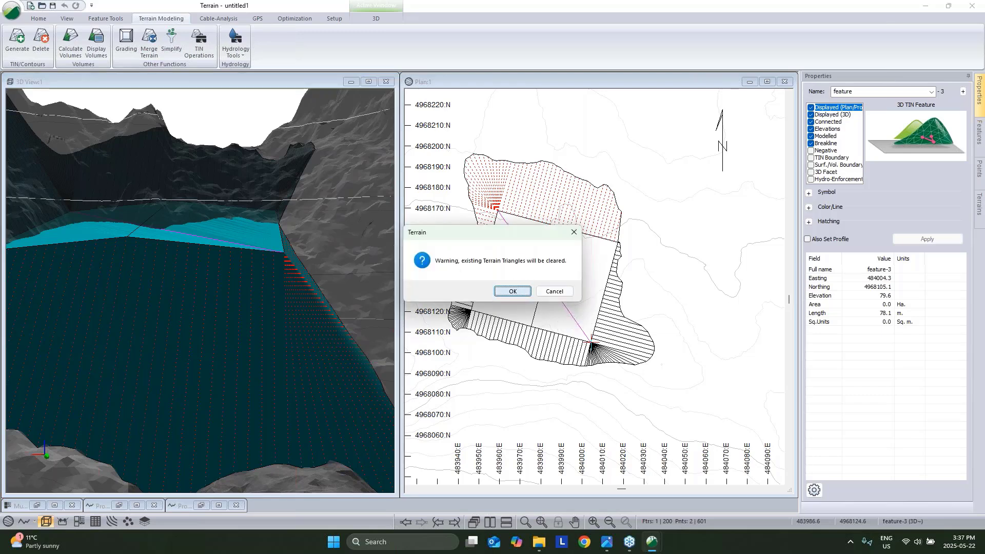
Check Breakline for feature-0, apply it, regenerate the TIN, and inspect a fill slope in 3D.
{"action": "left_click", "coordinate": [812, 144]}
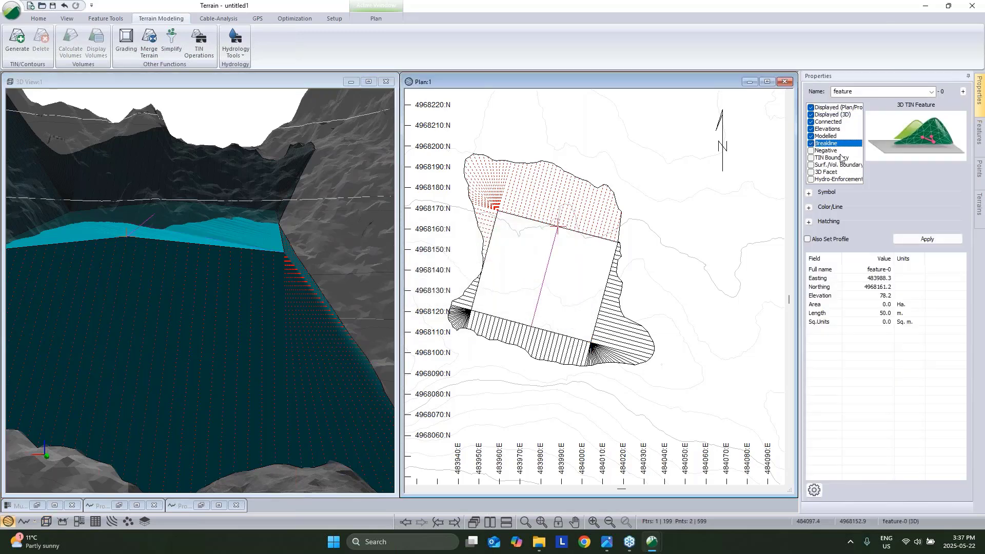
{"action": "left_click", "coordinate": [927, 239]}
{"action": "left_click", "coordinate": [15, 38]}
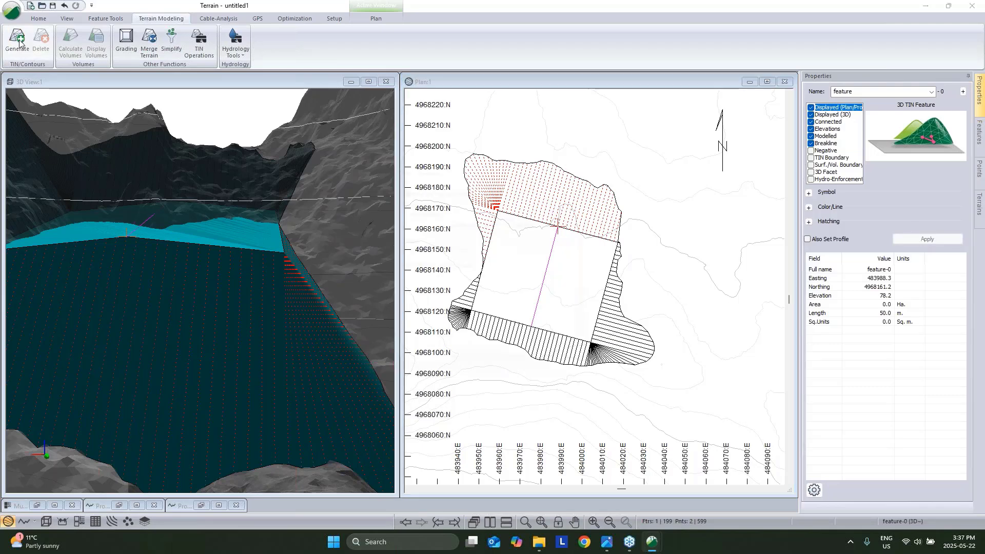
{"action": "left_click", "coordinate": [543, 368]}
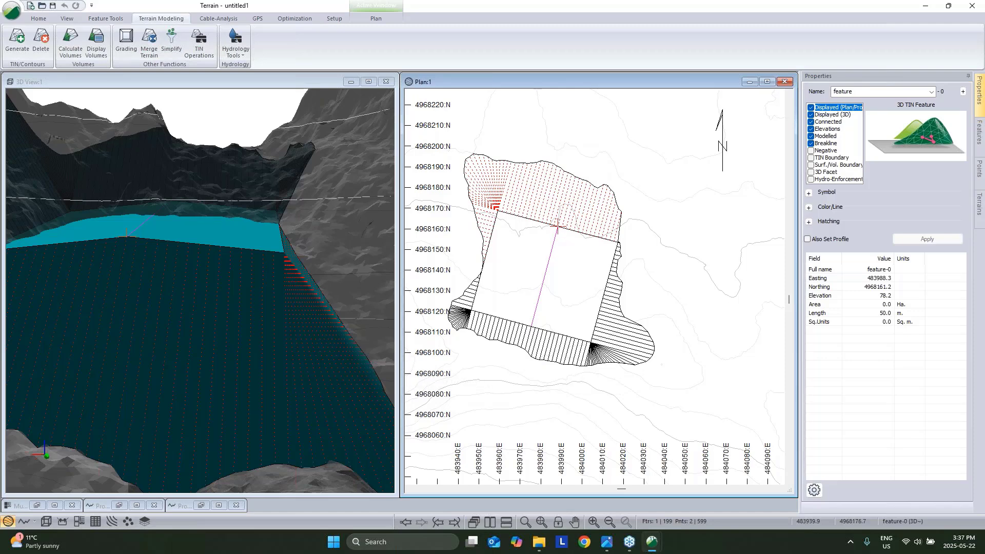
{"action": "scroll", "coordinate": [459, 194], "scroll_direction": "up", "scroll_amount": 1}
{"action": "left_click_drag", "start_coordinate": [331, 303], "coordinate": [228, 340]}
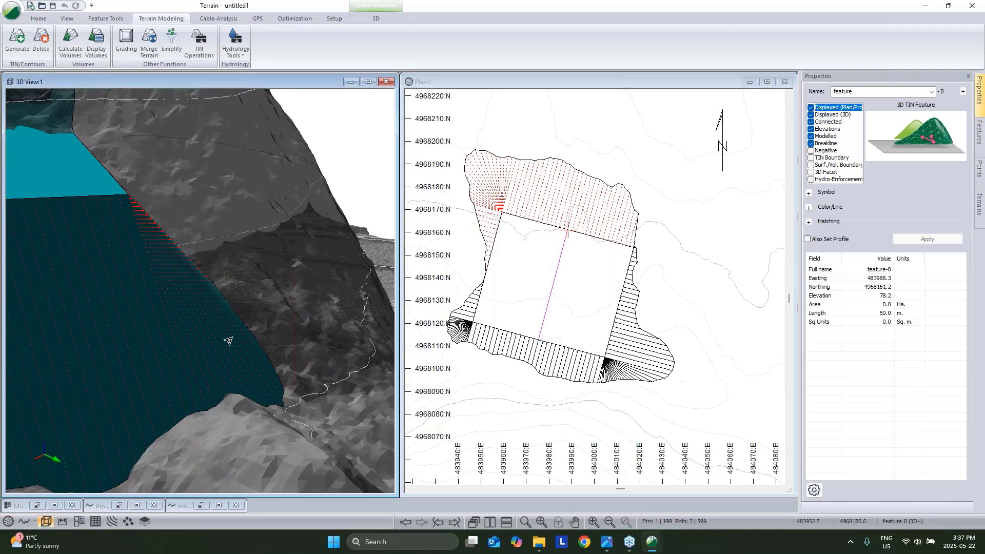
{"action": "left_click", "coordinate": [228, 340]}
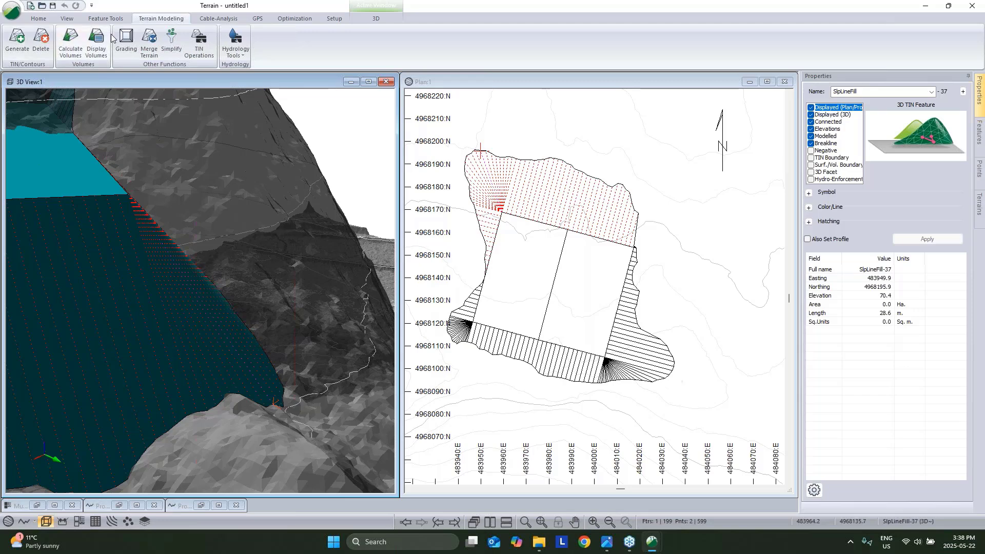
Close the Auto Balance dialog unchanged, zoom the 3D view, and select the pad outline in plan.
{"action": "left_click", "coordinate": [287, 21]}
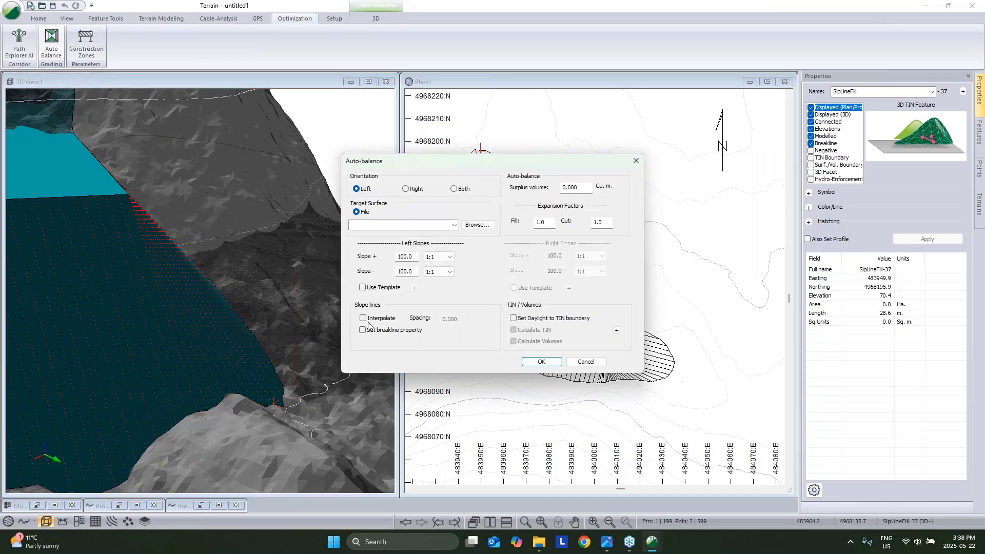
{"action": "left_click", "coordinate": [577, 362]}
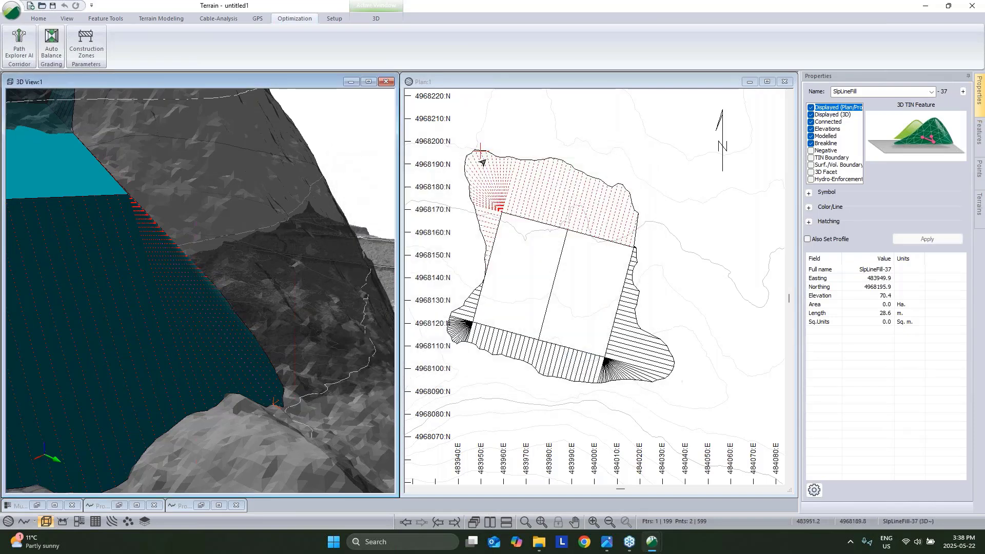
{"action": "mouse_move", "coordinate": [484, 158]}
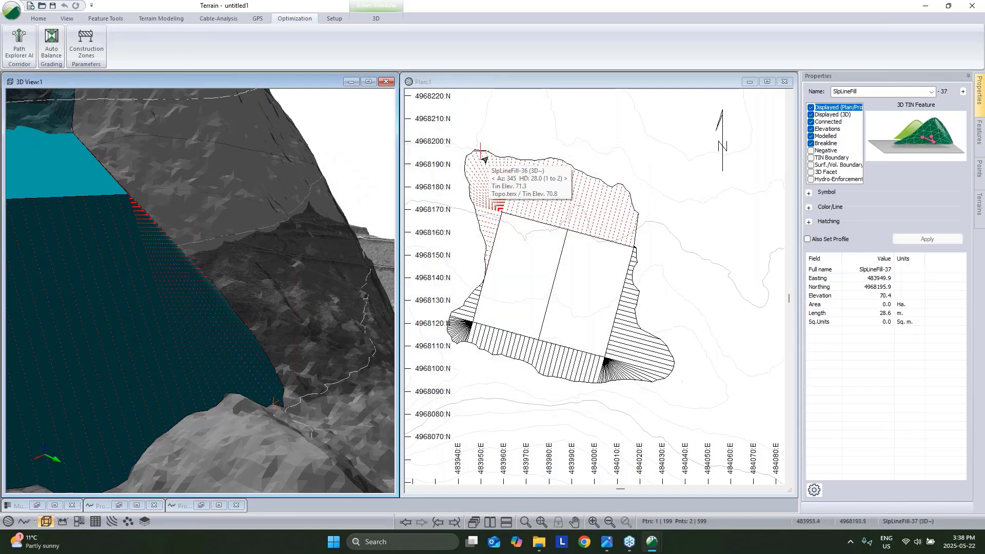
{"action": "scroll", "coordinate": [268, 376], "scroll_direction": "up", "scroll_amount": 4}
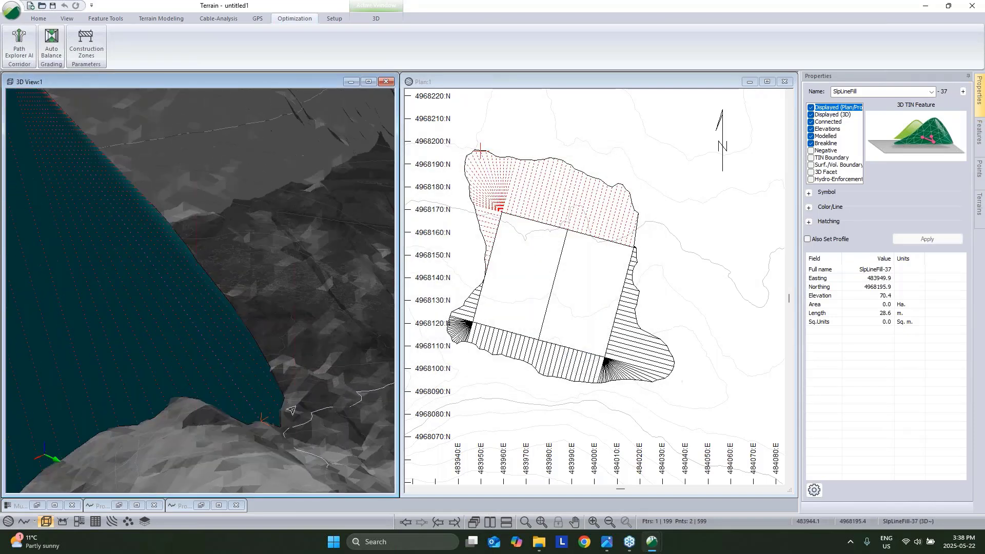
{"action": "scroll", "coordinate": [291, 410], "scroll_direction": "up", "scroll_amount": 3}
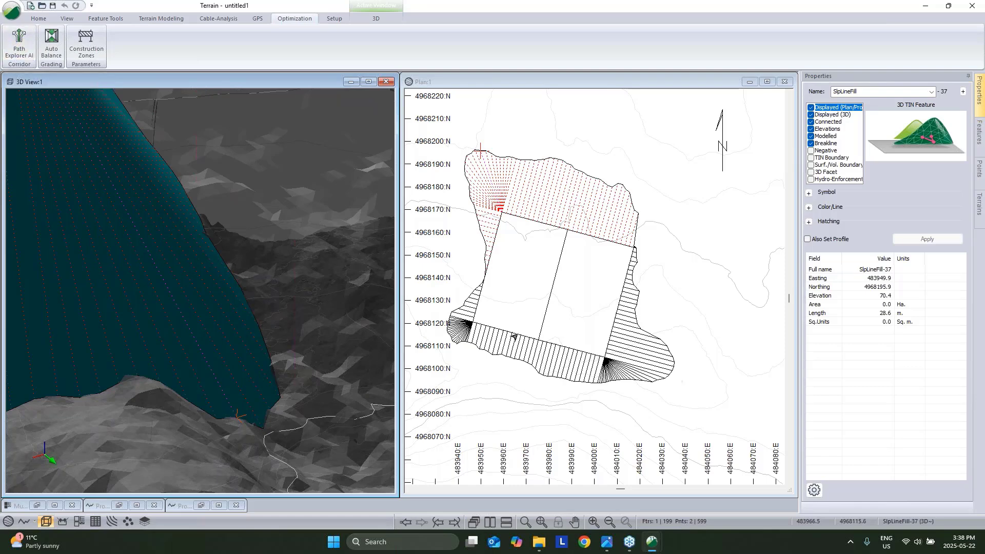
{"action": "left_click", "coordinate": [513, 334]}
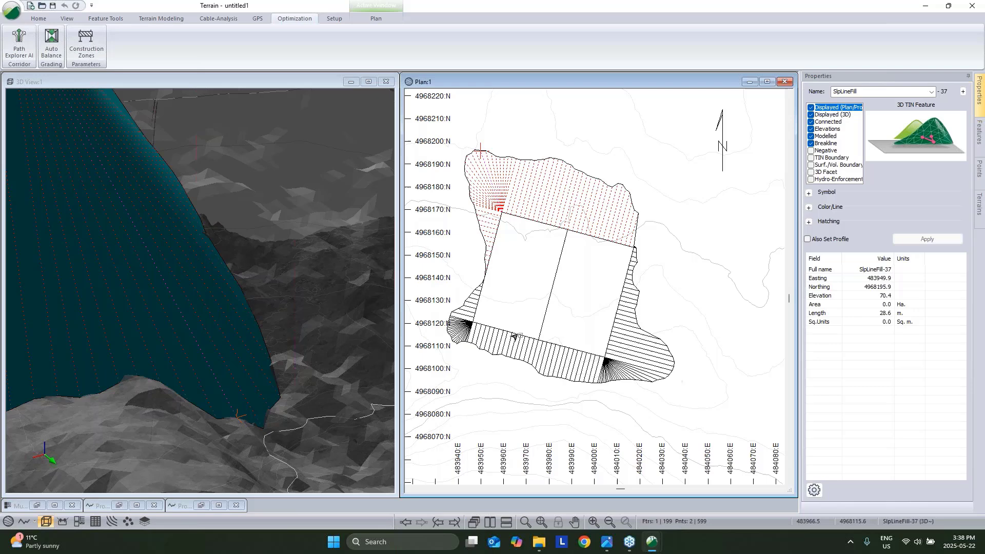
Regrade the pad with Interpolate unchecked, accepting the triangle-clearing warning.
{"action": "left_click", "coordinate": [162, 18]}
{"action": "left_click", "coordinate": [130, 45]}
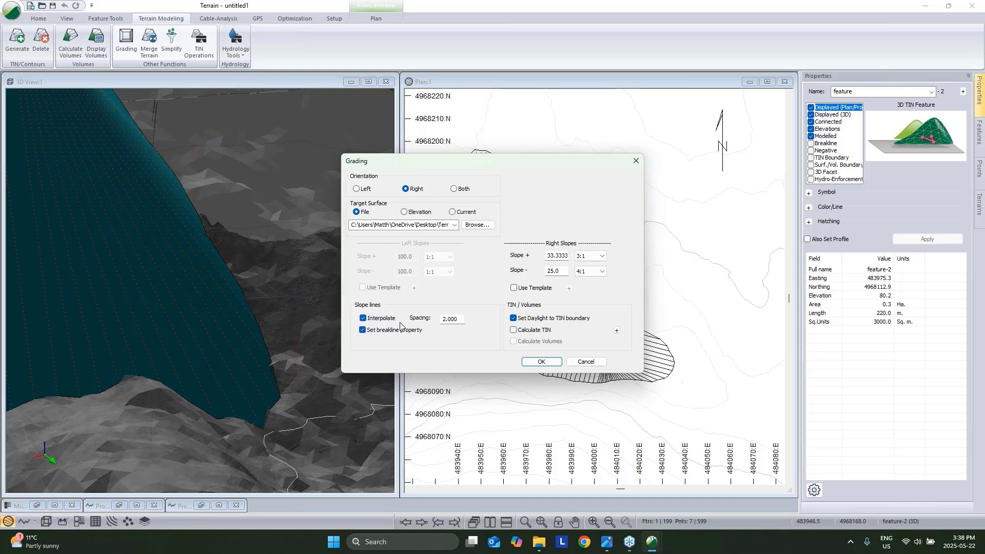
{"action": "left_click", "coordinate": [364, 319]}
{"action": "left_click", "coordinate": [541, 362]}
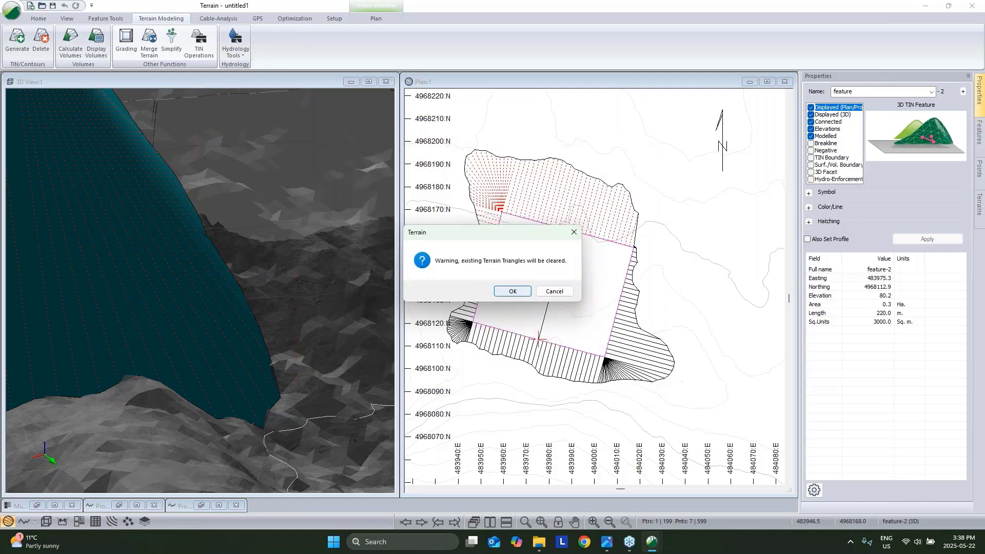
{"action": "left_click", "coordinate": [509, 291]}
Rebuild the TIN, orbit around the graded pad in 3D, and select the pad in plan.
{"action": "scroll", "coordinate": [183, 379], "scroll_direction": "down", "scroll_amount": 7}
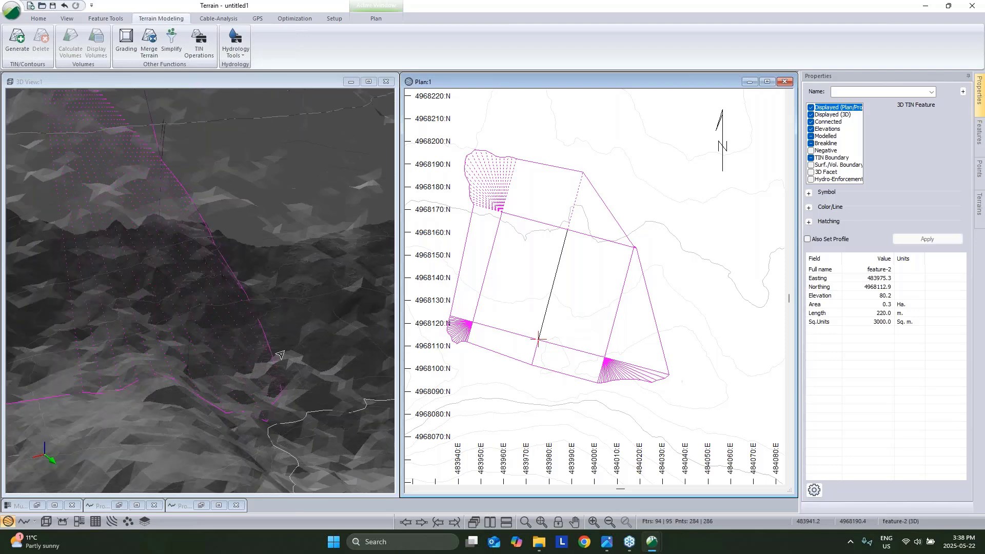
{"action": "left_click_drag", "start_coordinate": [183, 379], "coordinate": [321, 183]}
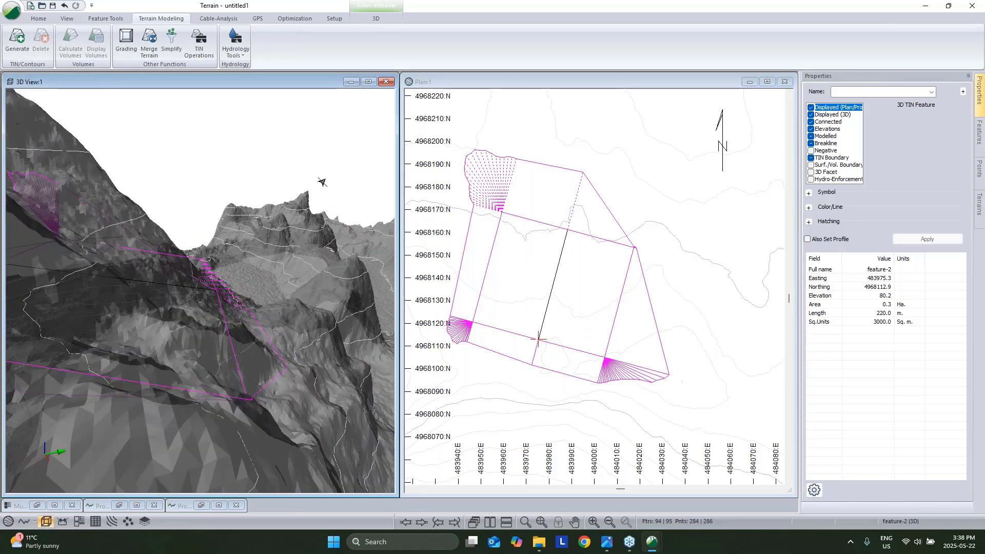
{"action": "left_click", "coordinate": [17, 38]}
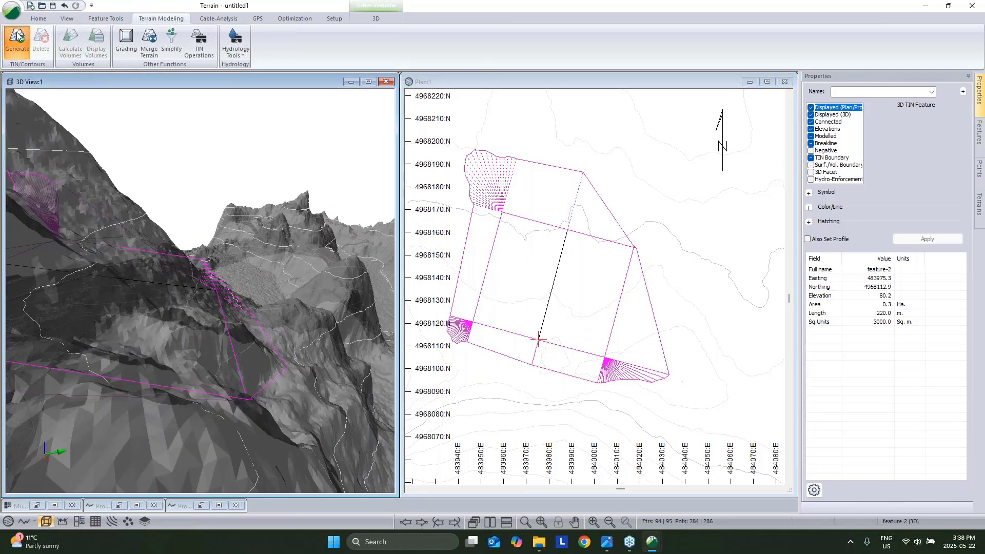
{"action": "left_click", "coordinate": [545, 370]}
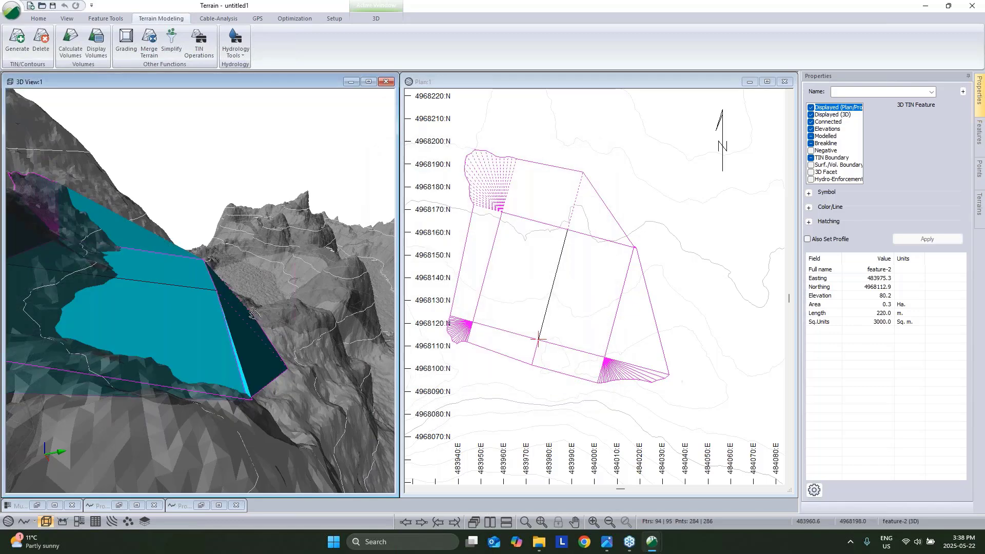
{"action": "left_click_drag", "start_coordinate": [246, 306], "coordinate": [267, 354]}
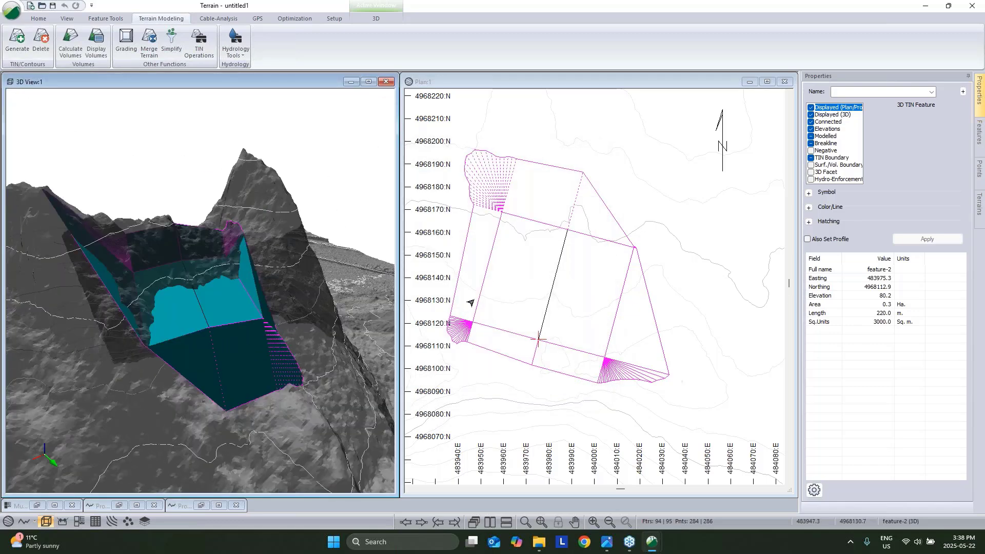
{"action": "scroll", "coordinate": [473, 299], "scroll_direction": "up", "scroll_amount": 1}
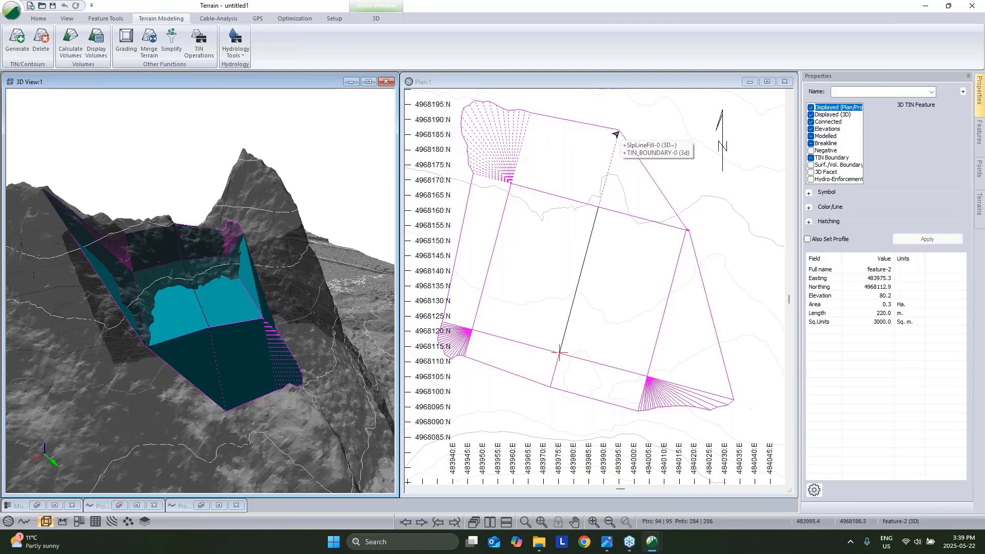
{"action": "left_click", "coordinate": [538, 198]}
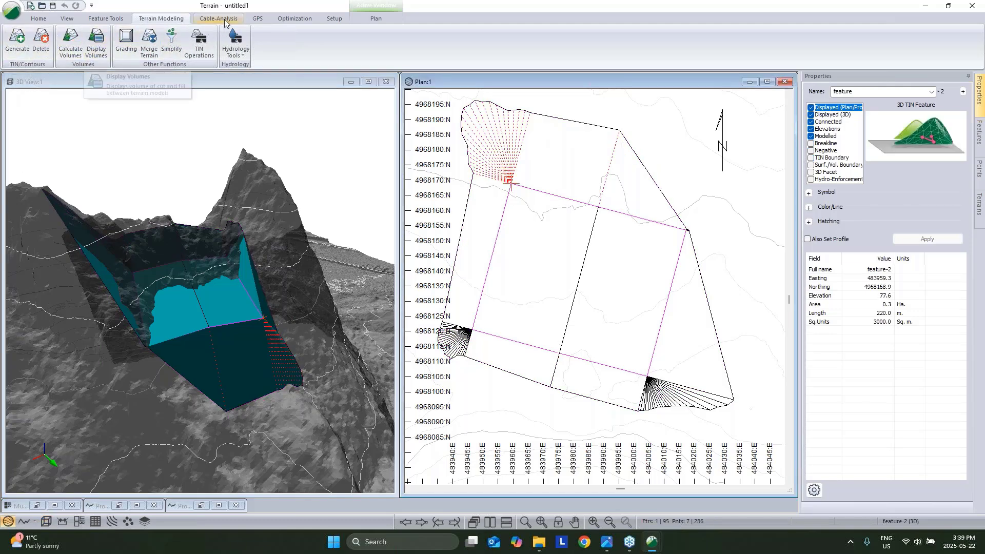
{"action": "left_click", "coordinate": [296, 18]}
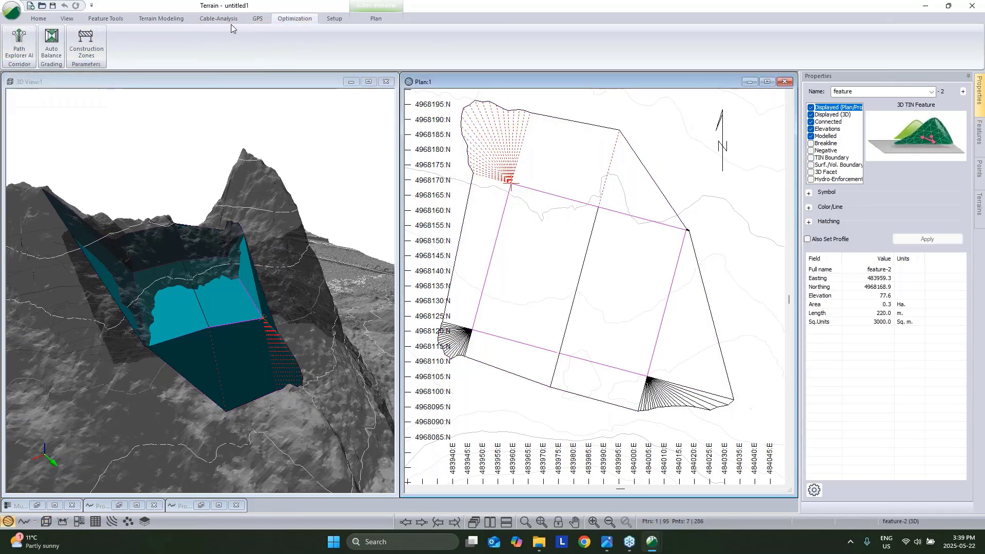
Regrade the pad with Interpolate on at 2.000 spacing, accepting the triangle-clearing warning.
{"action": "left_click", "coordinate": [162, 18]}
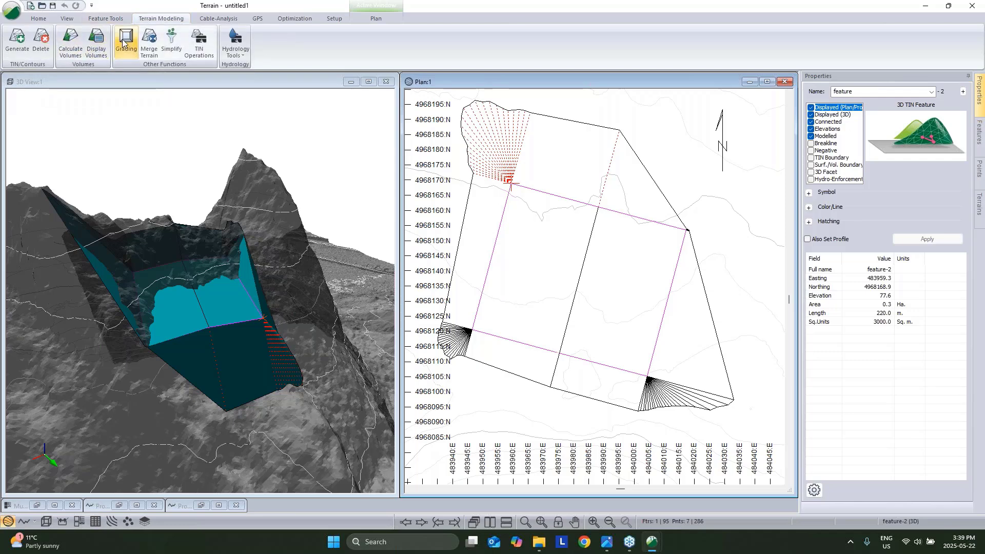
{"action": "left_click", "coordinate": [126, 42]}
{"action": "left_click", "coordinate": [364, 319]}
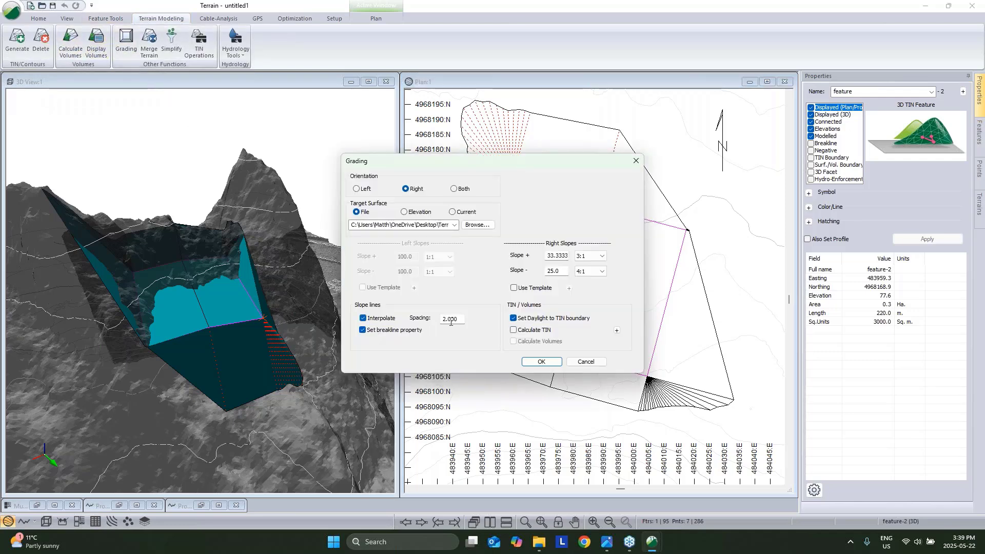
{"action": "double_click", "coordinate": [450, 322]}
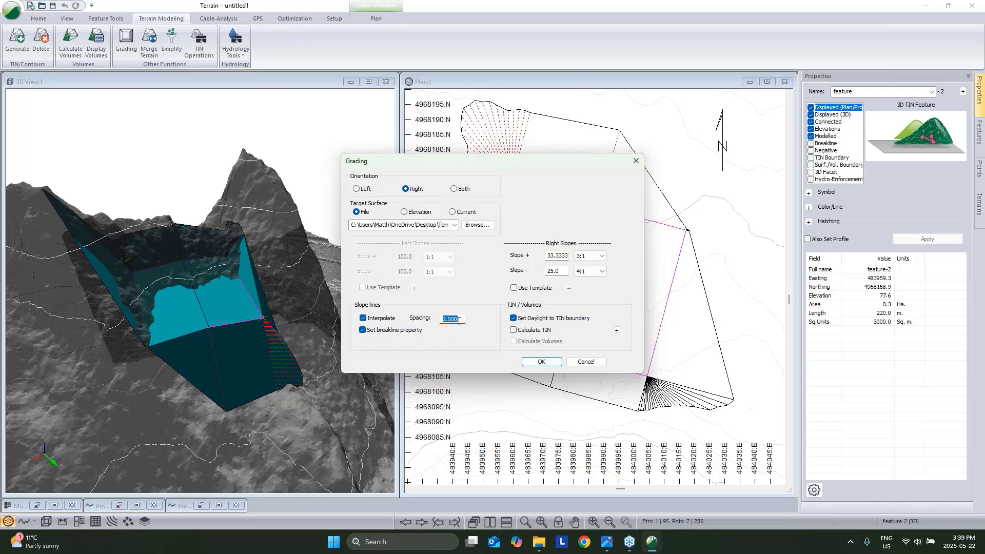
{"action": "left_click", "coordinate": [541, 362]}
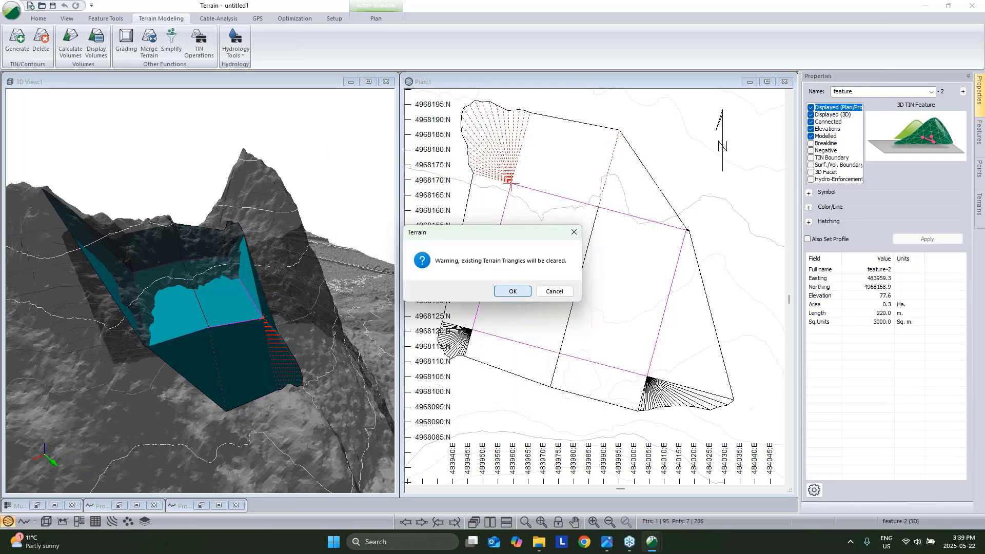
{"action": "left_click", "coordinate": [512, 291]}
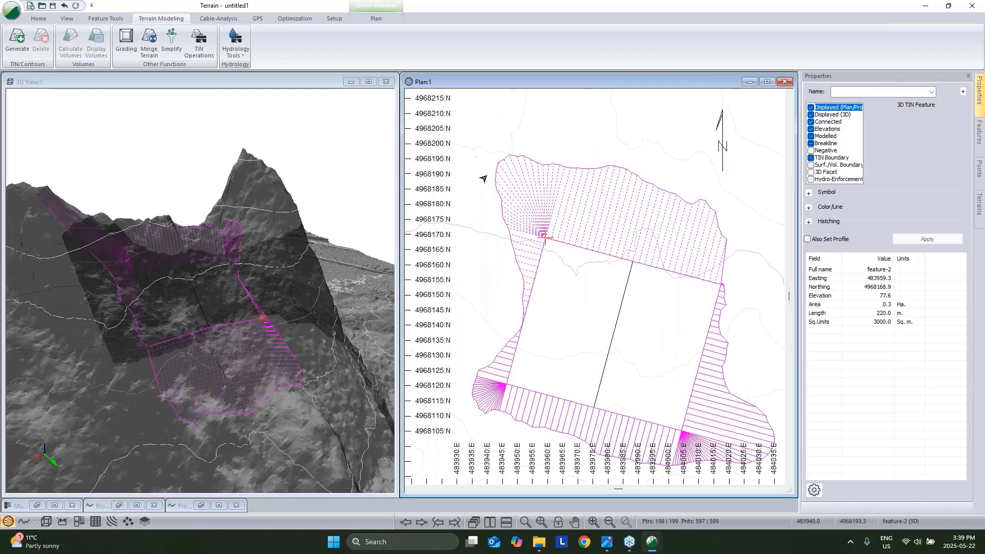
Select the TIN boundary, rebuild the TIN, and orbit the 3D view to the pad's slopes.
{"action": "left_click", "coordinate": [480, 196]}
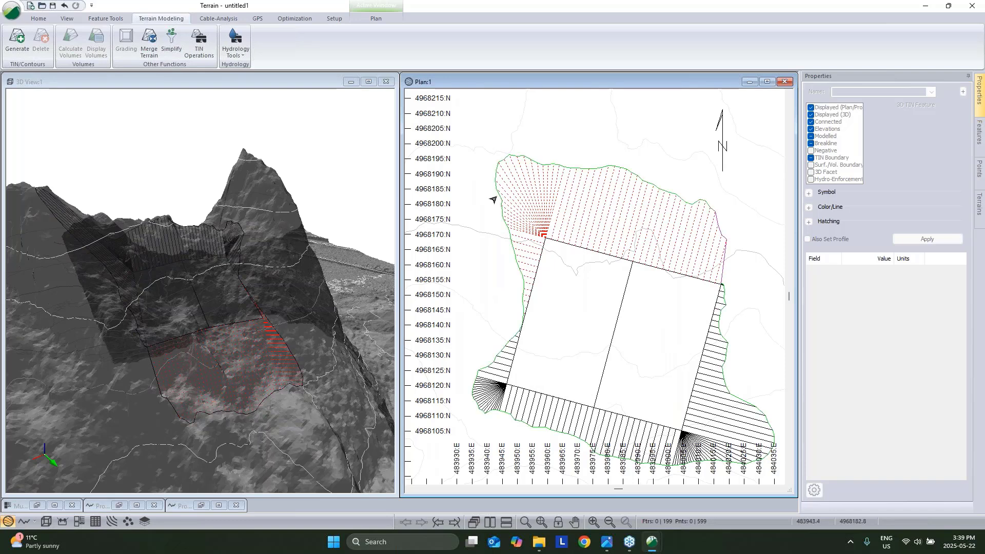
{"action": "left_click", "coordinate": [17, 41]}
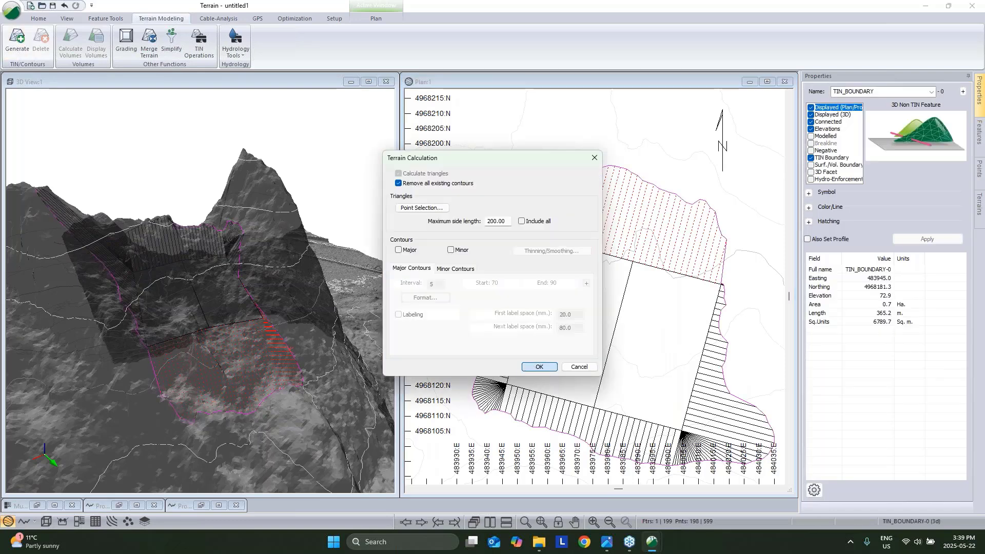
{"action": "left_click", "coordinate": [537, 367]}
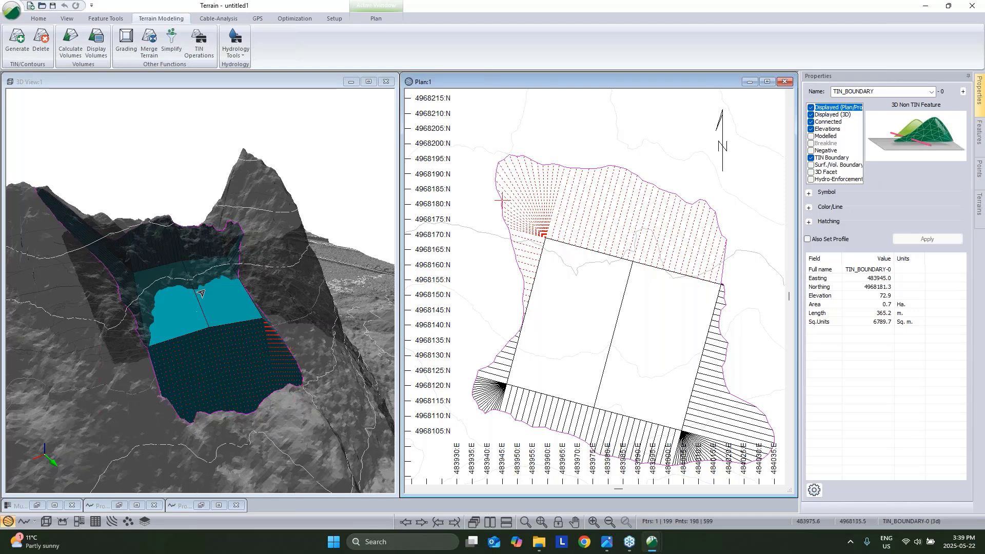
{"action": "left_click_drag", "start_coordinate": [201, 293], "coordinate": [177, 372]}
{"action": "scroll", "coordinate": [216, 370], "scroll_direction": "up", "scroll_amount": 3}
{"action": "scroll", "coordinate": [177, 372], "scroll_direction": "down", "scroll_amount": 5}
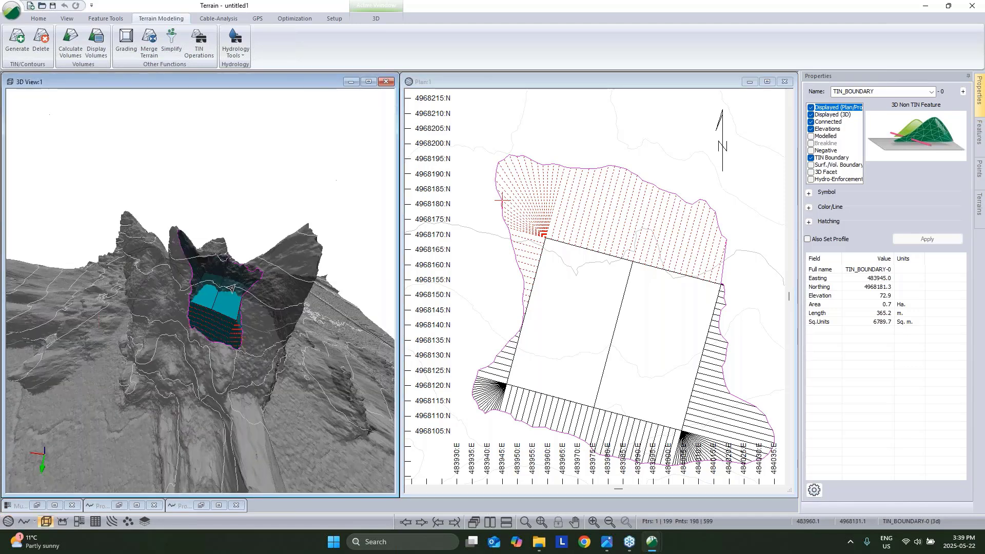
{"action": "scroll", "coordinate": [200, 318], "scroll_direction": "up", "scroll_amount": 6}
{"action": "left_click_drag", "start_coordinate": [200, 318], "coordinate": [220, 275]}
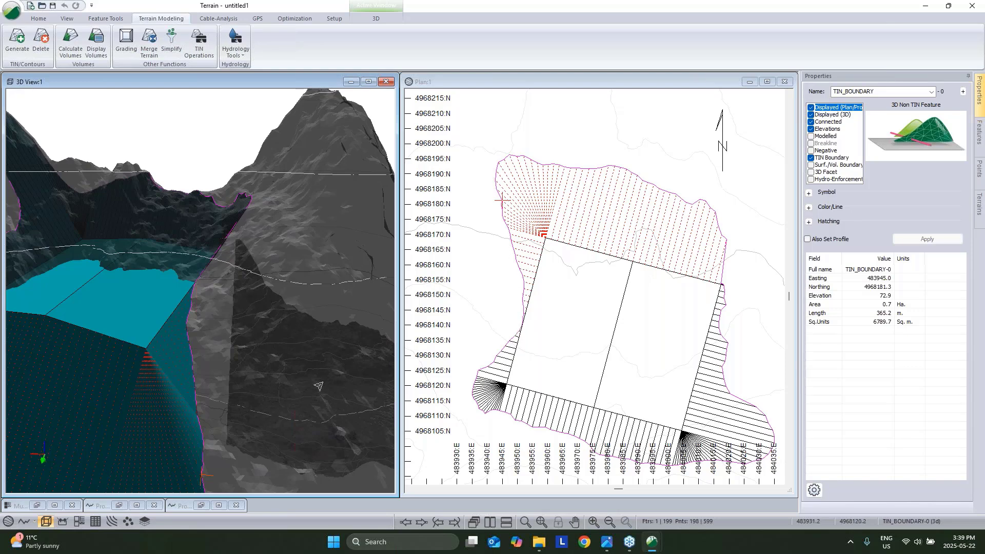
{"action": "left_click_drag", "start_coordinate": [276, 322], "coordinate": [216, 308]}
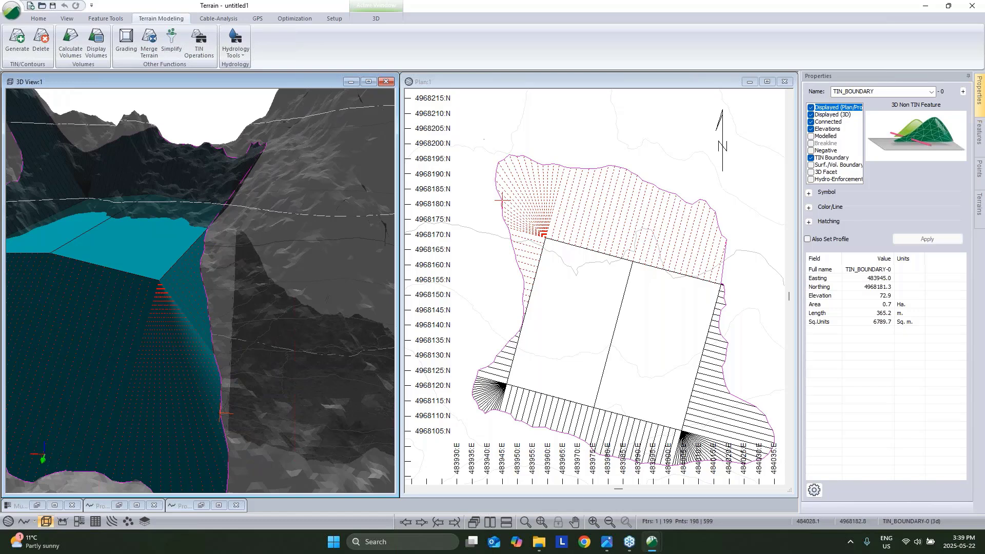
Open and cancel the Generate and Grading dialogs without changes.
{"action": "left_click", "coordinate": [17, 38]}
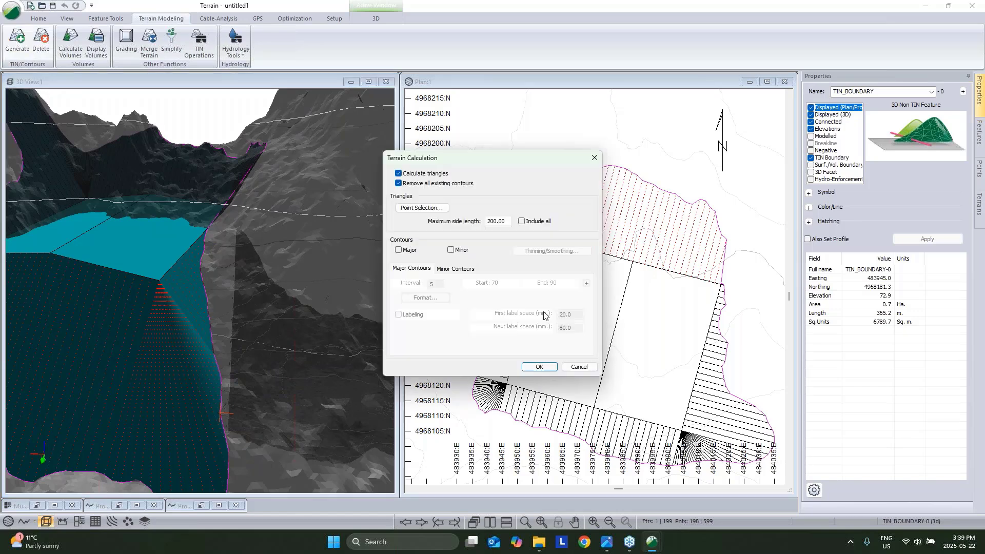
{"action": "left_click", "coordinate": [579, 367]}
{"action": "left_click", "coordinate": [126, 44]}
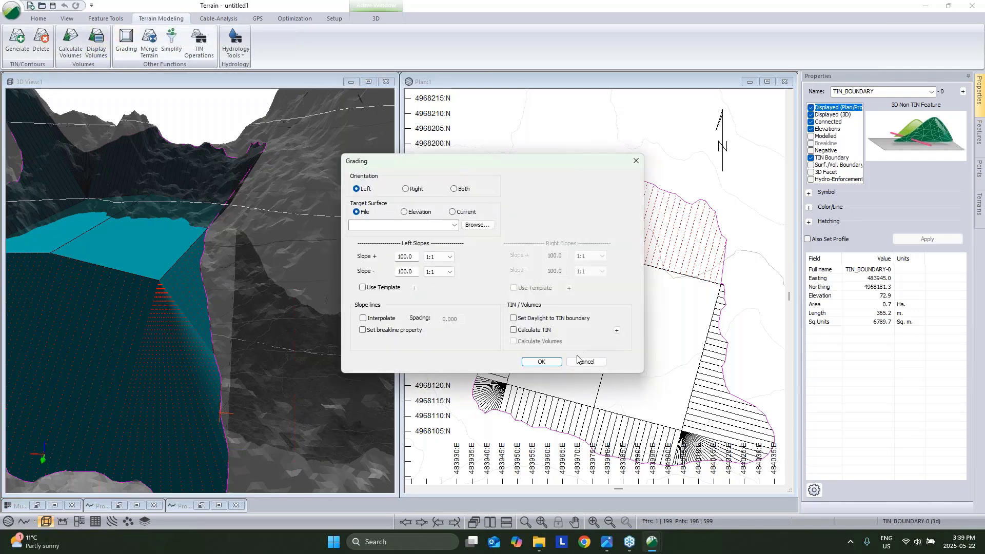
{"action": "left_click", "coordinate": [579, 360]}
Regrade the pad with daylighting to the TIN boundary off and Calculate TIN on.
{"action": "left_click", "coordinate": [539, 286]}
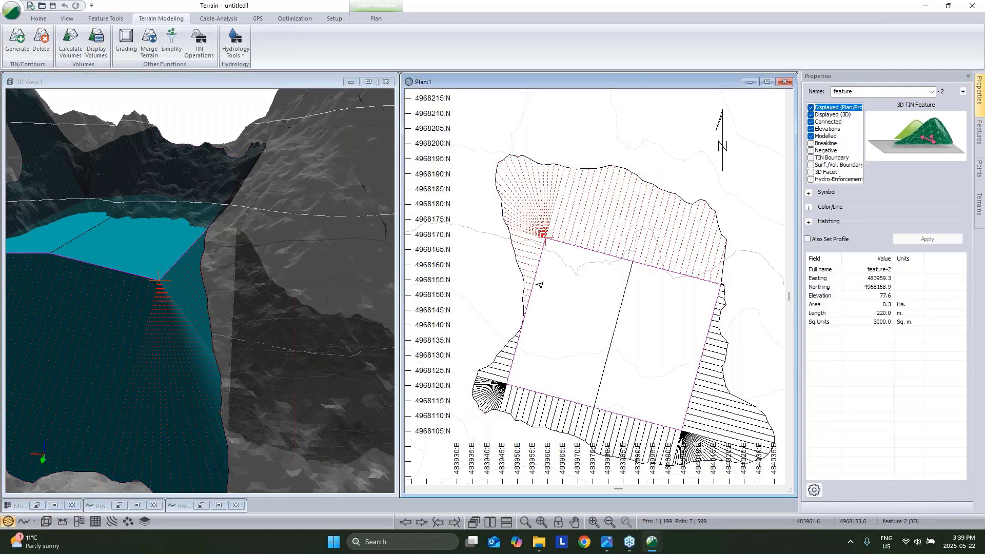
{"action": "left_click", "coordinate": [135, 47]}
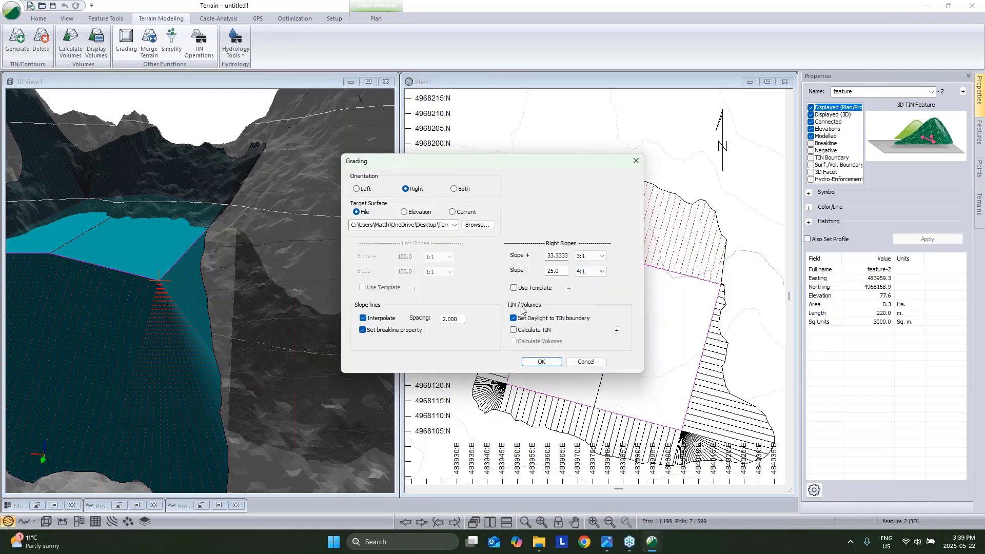
{"action": "left_click", "coordinate": [513, 318]}
{"action": "left_click", "coordinate": [514, 330]}
{"action": "left_click", "coordinate": [541, 362]}
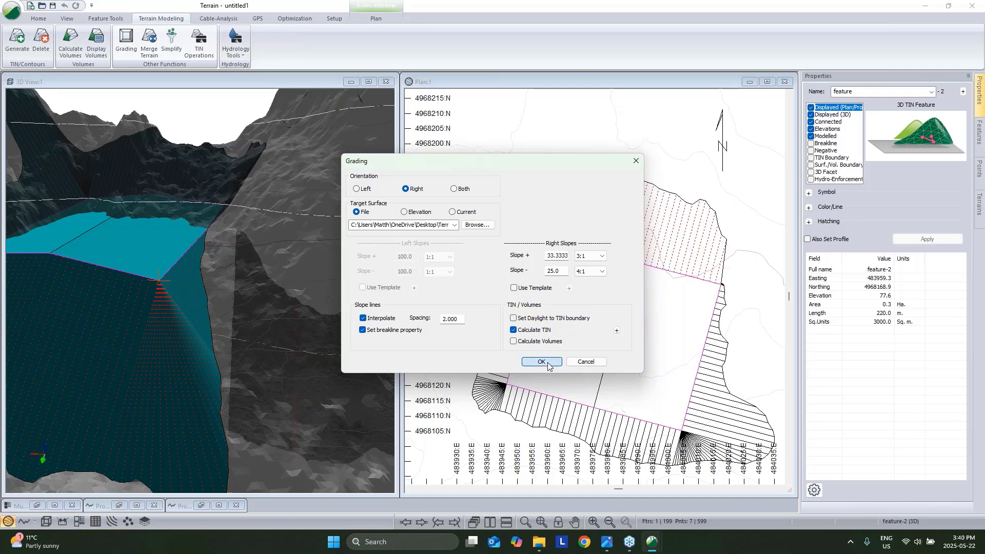
{"action": "left_click", "coordinate": [510, 293]}
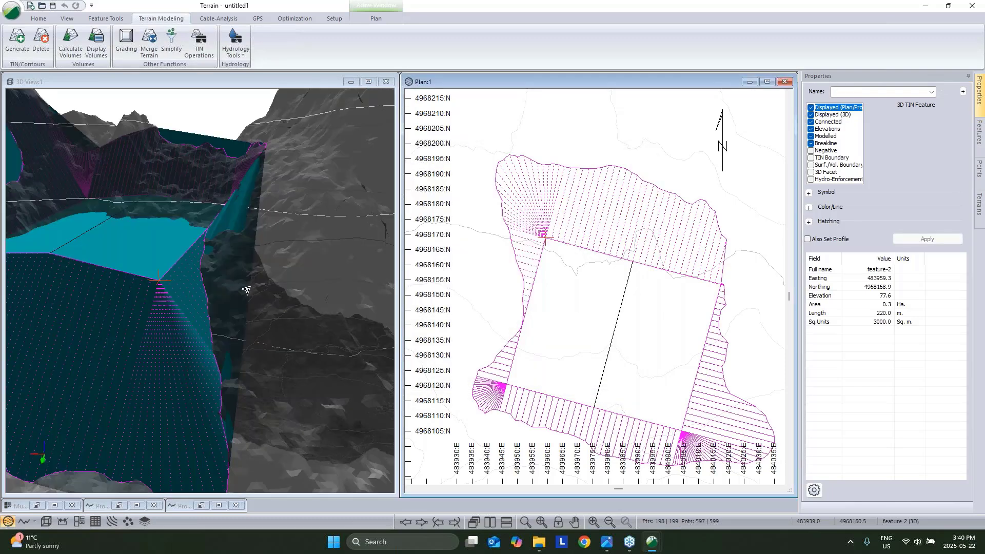
{"action": "left_click_drag", "start_coordinate": [245, 290], "coordinate": [154, 230]}
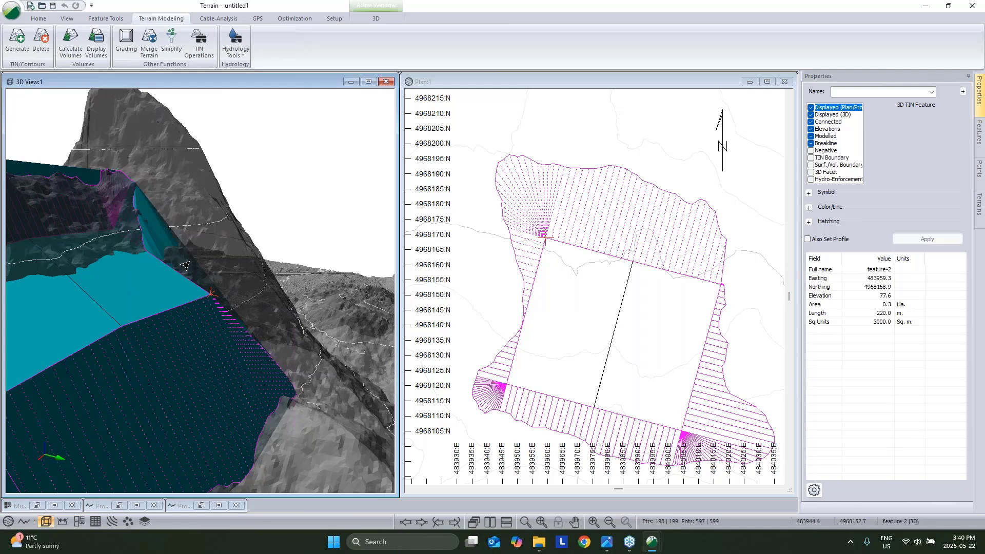
{"action": "left_click_drag", "start_coordinate": [184, 266], "coordinate": [128, 235]}
{"action": "left_click_drag", "start_coordinate": [196, 316], "coordinate": [163, 314]}
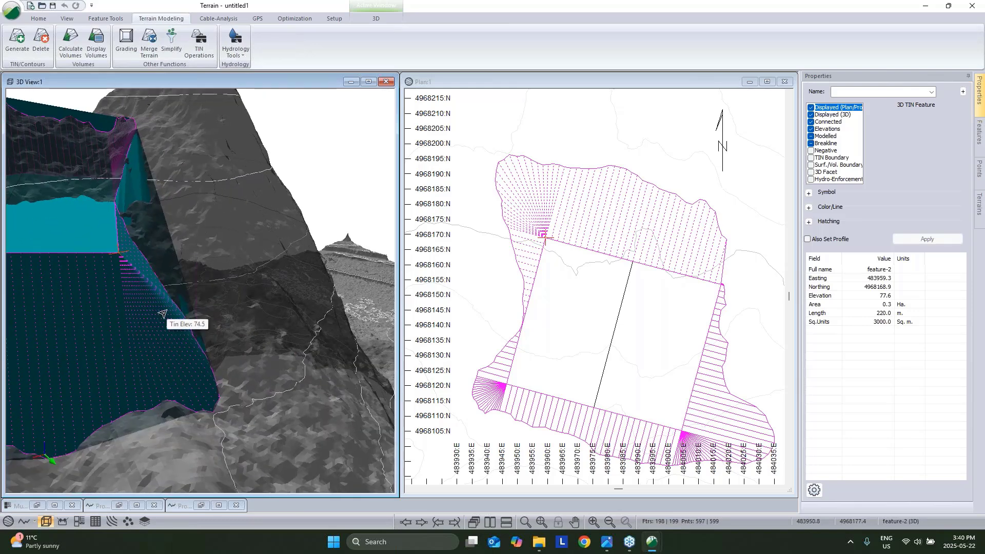
Flag TIN_BOUNDARY-0 as a TIN Boundary, apply it, and regenerate the terrain model.
{"action": "left_click", "coordinate": [140, 214]}
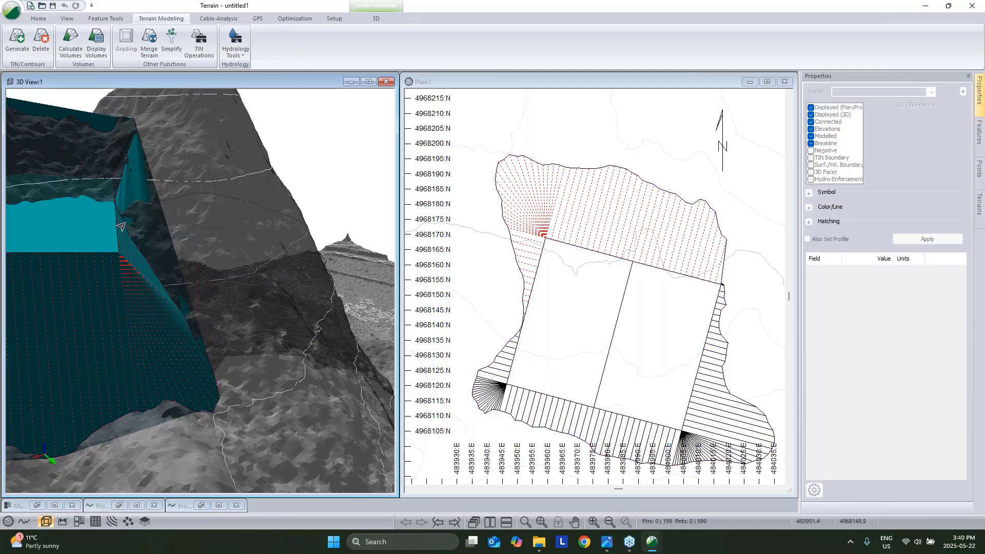
{"action": "left_click", "coordinate": [127, 213]}
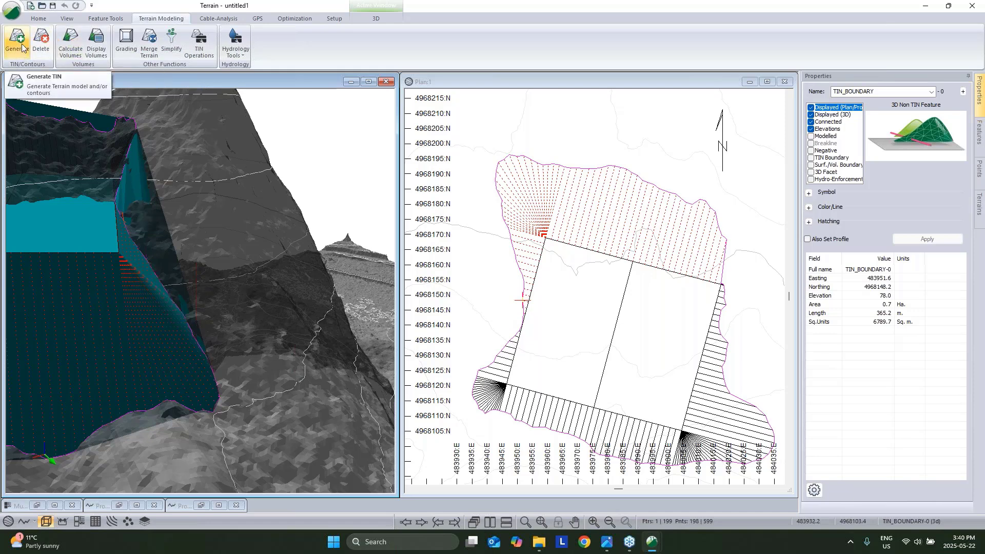
{"action": "scroll", "coordinate": [641, 272], "scroll_direction": "down", "scroll_amount": 2}
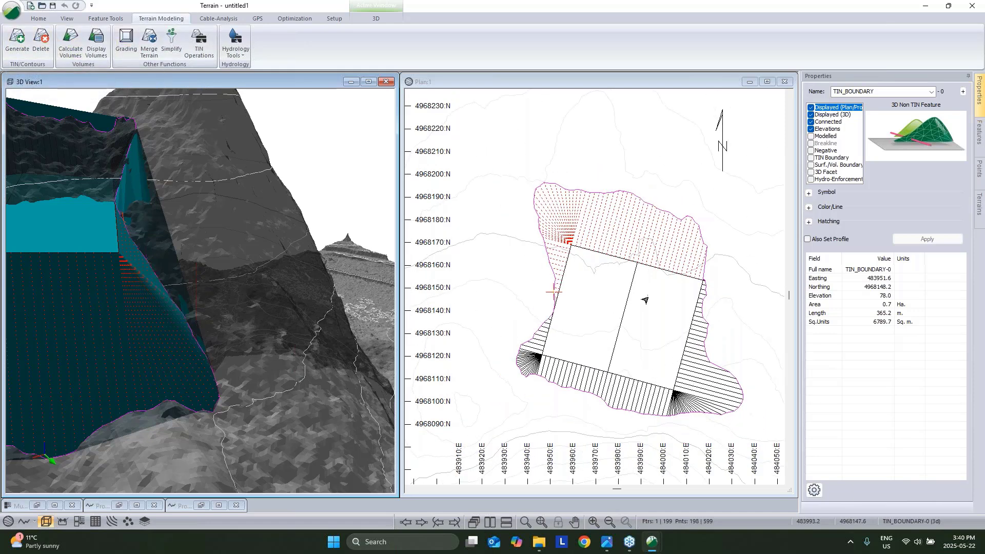
{"action": "left_click", "coordinate": [811, 158]}
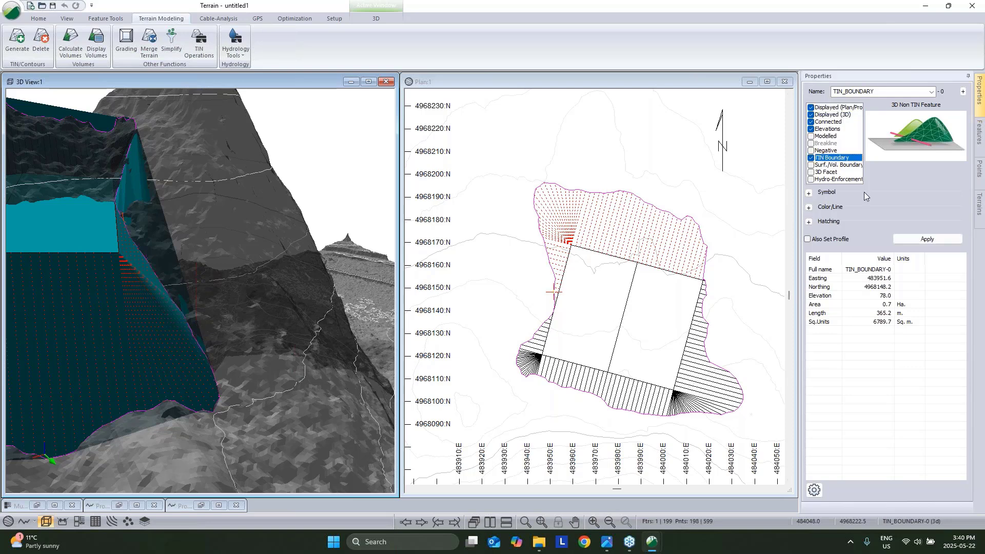
{"action": "left_click", "coordinate": [930, 241]}
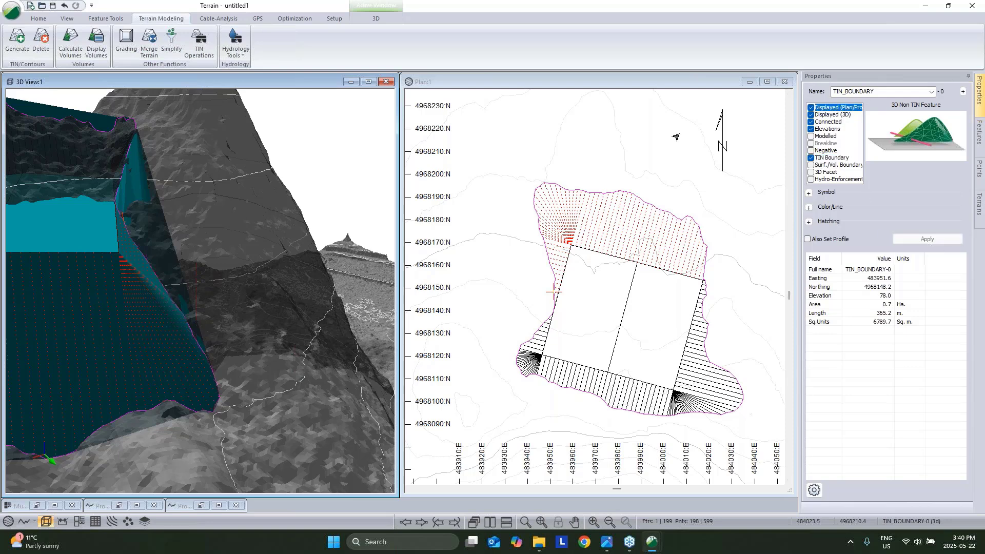
{"action": "left_click", "coordinate": [24, 44]}
{"action": "left_click", "coordinate": [539, 366]}
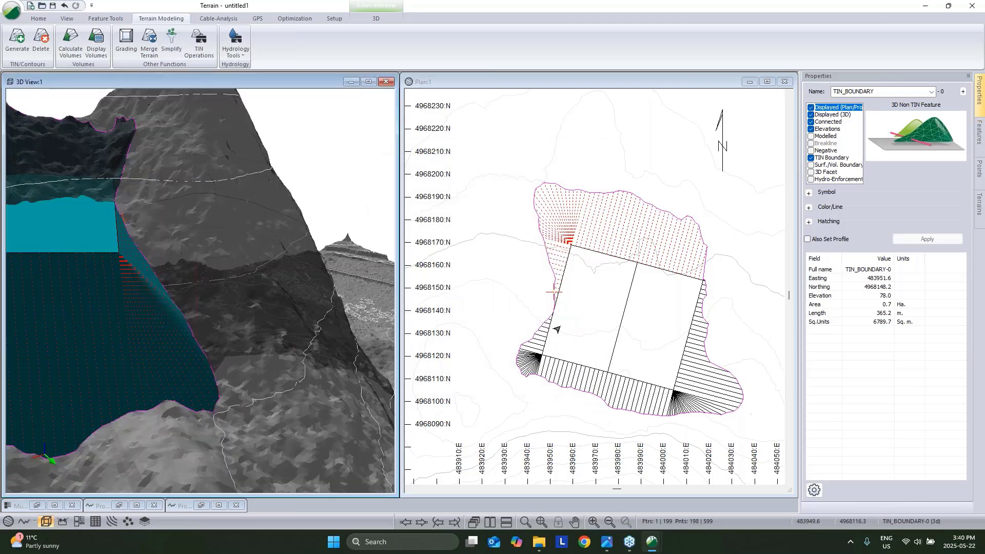
{"action": "middle_click_drag", "start_coordinate": [253, 317], "coordinate": [249, 319]}
Orbit down onto the regenerated pad and zoom in on its graded side slopes.
{"action": "mouse_move", "coordinate": [248, 319]}
{"action": "left_mouse_down"}
{"action": "mouse_move", "coordinate": [253, 277]}
{"action": "mouse_move", "coordinate": [266, 298]}
{"action": "mouse_move", "coordinate": [256, 315]}
{"action": "mouse_move", "coordinate": [311, 283]}
{"action": "left_mouse_up"}
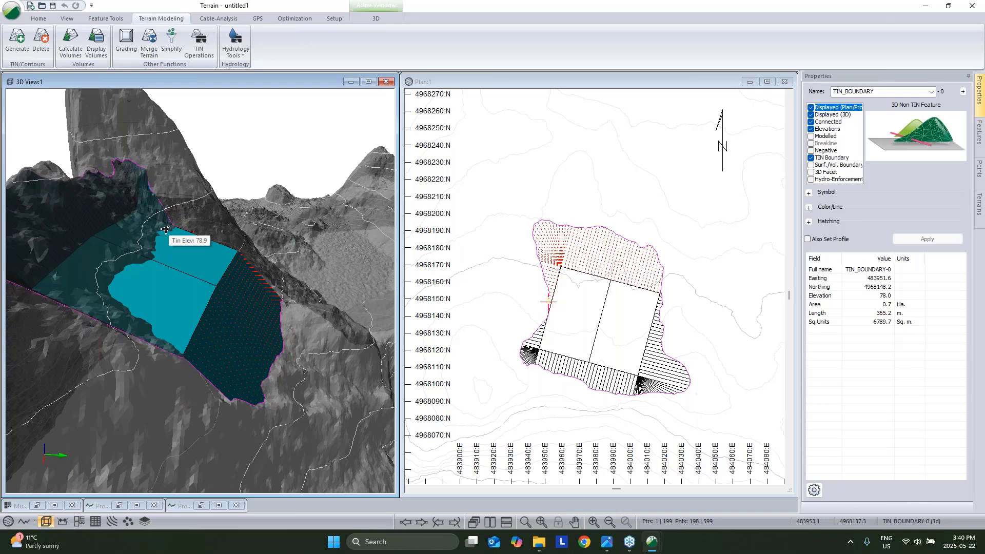
{"action": "middle_click_drag", "start_coordinate": [165, 229], "coordinate": [105, 253]}
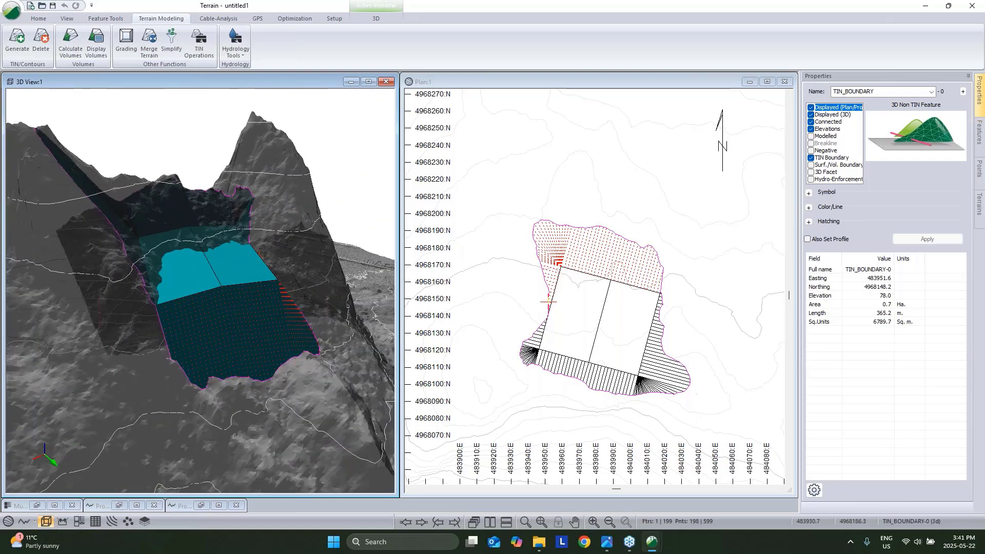
{"action": "scroll", "coordinate": [192, 265], "scroll_direction": "up", "scroll_amount": 4}
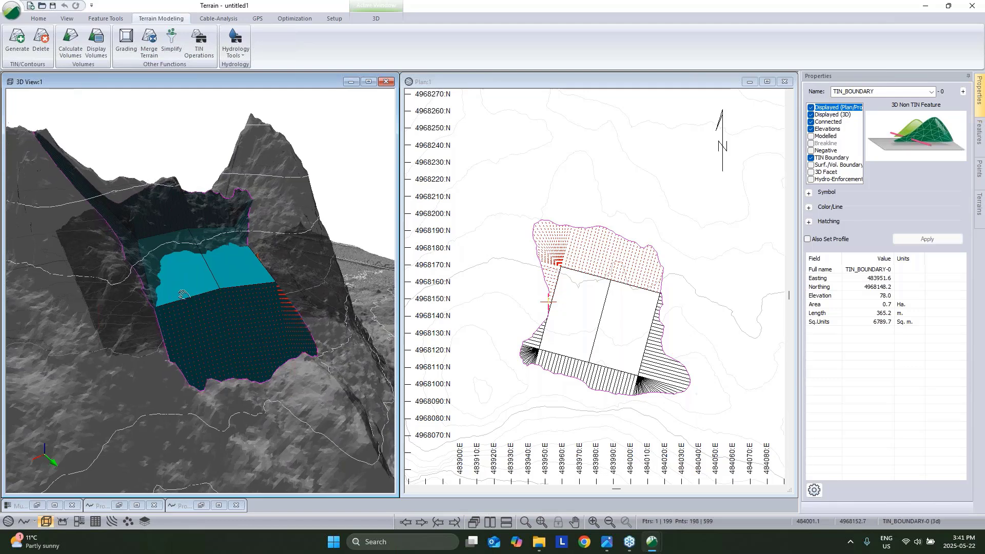
{"action": "scroll", "coordinate": [192, 266], "scroll_direction": "up", "scroll_amount": 2}
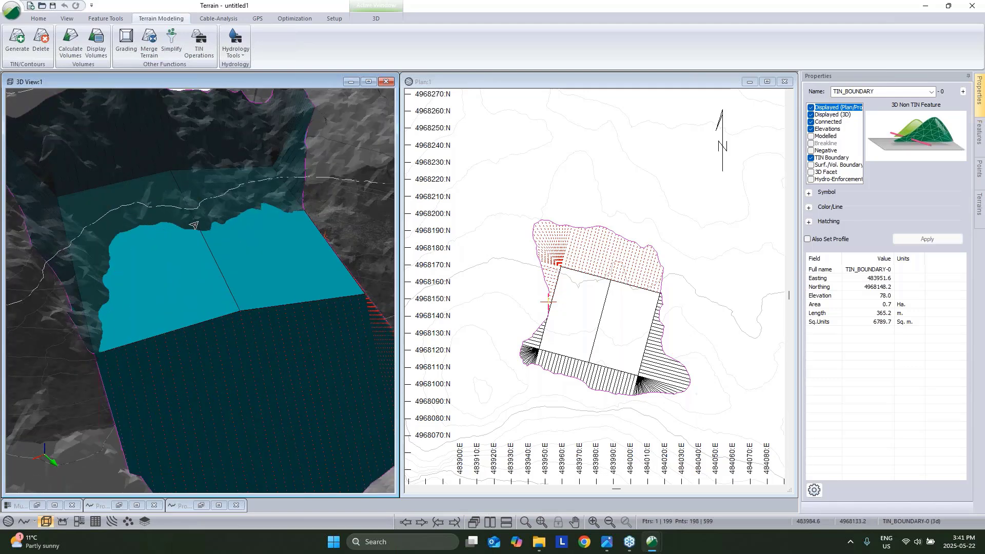
{"action": "mouse_move", "coordinate": [323, 218]}
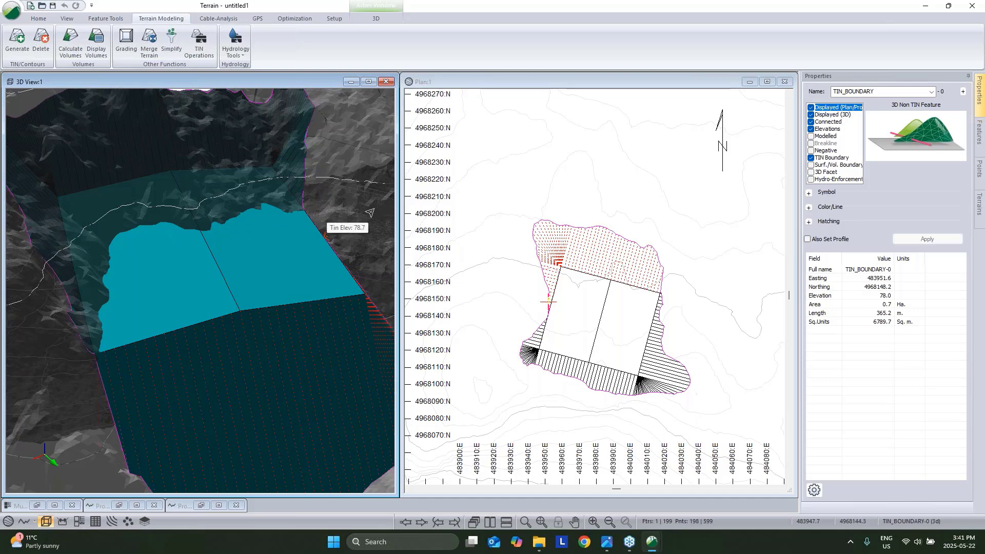
Run the cut/fill volume calculation with surface intersection features enabled.
{"action": "left_click", "coordinate": [70, 47]}
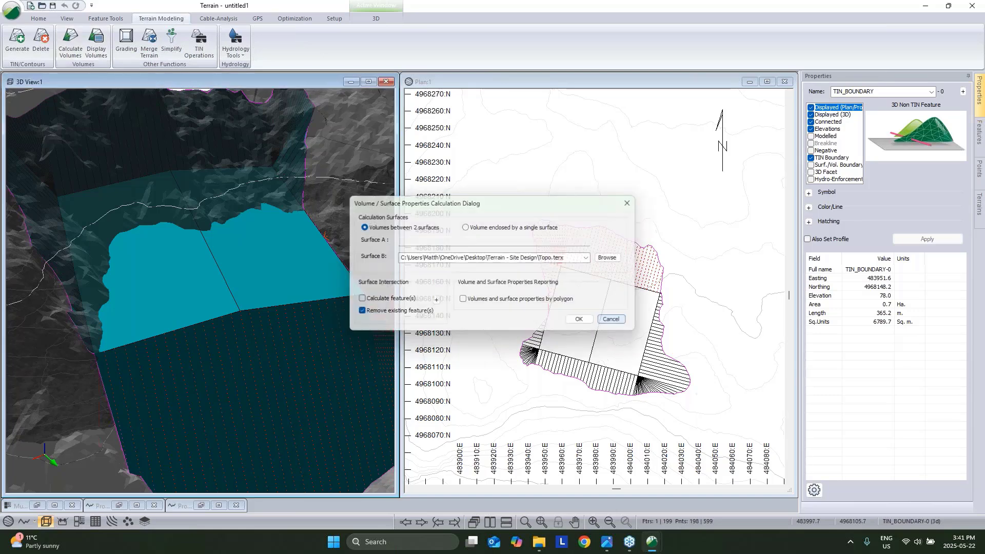
{"action": "left_click", "coordinate": [612, 320]}
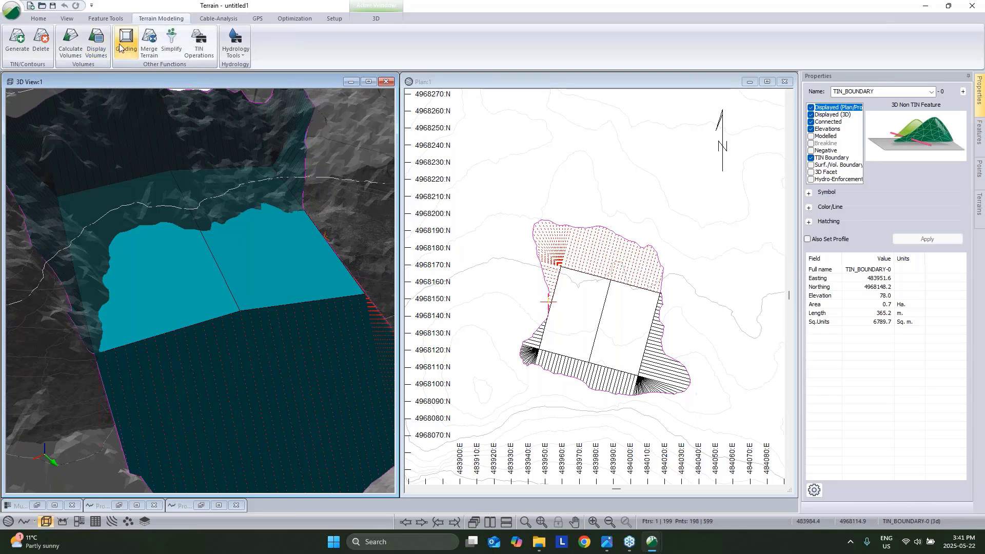
{"action": "left_click", "coordinate": [76, 52]}
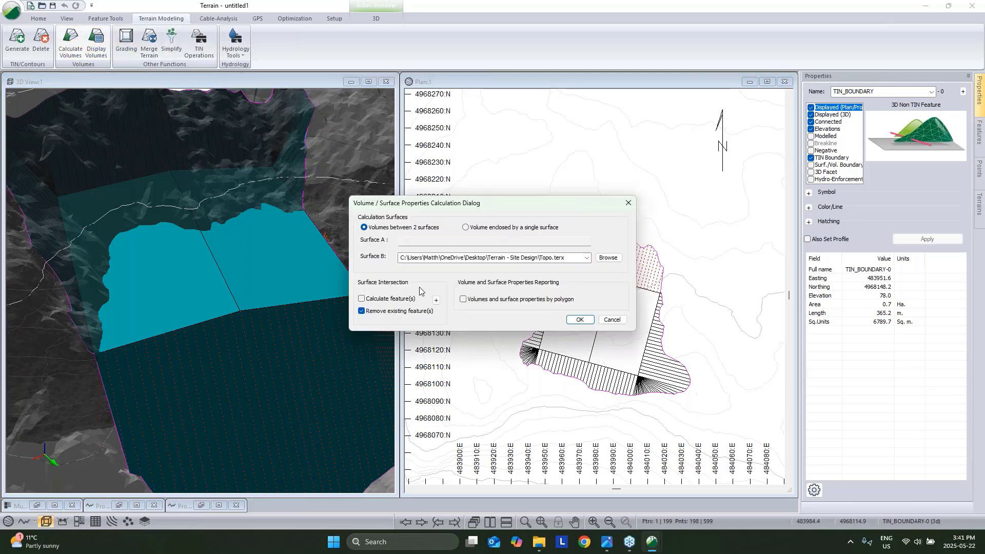
{"action": "left_click", "coordinate": [362, 299]}
{"action": "left_click", "coordinate": [577, 319]}
Select the TIN_BOUNDARY and SSCT-26 intersection features and recentre the plan.
{"action": "scroll", "coordinate": [665, 292], "scroll_direction": "up", "scroll_amount": 5}
{"action": "scroll", "coordinate": [628, 273], "scroll_direction": "up", "scroll_amount": 2}
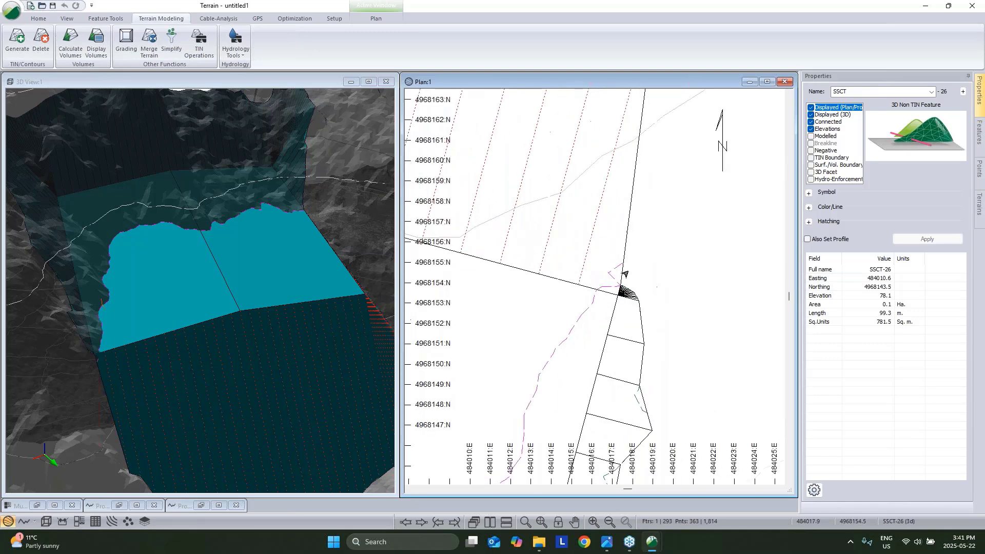
{"action": "left_click", "coordinate": [619, 271]}
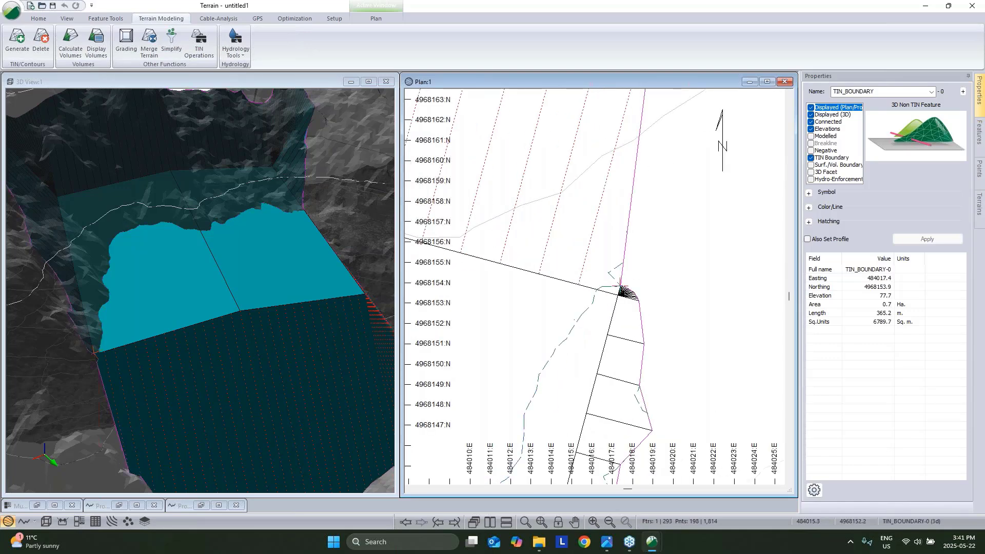
{"action": "left_click", "coordinate": [578, 316]}
{"action": "scroll", "coordinate": [577, 318], "scroll_direction": "down", "scroll_amount": 5}
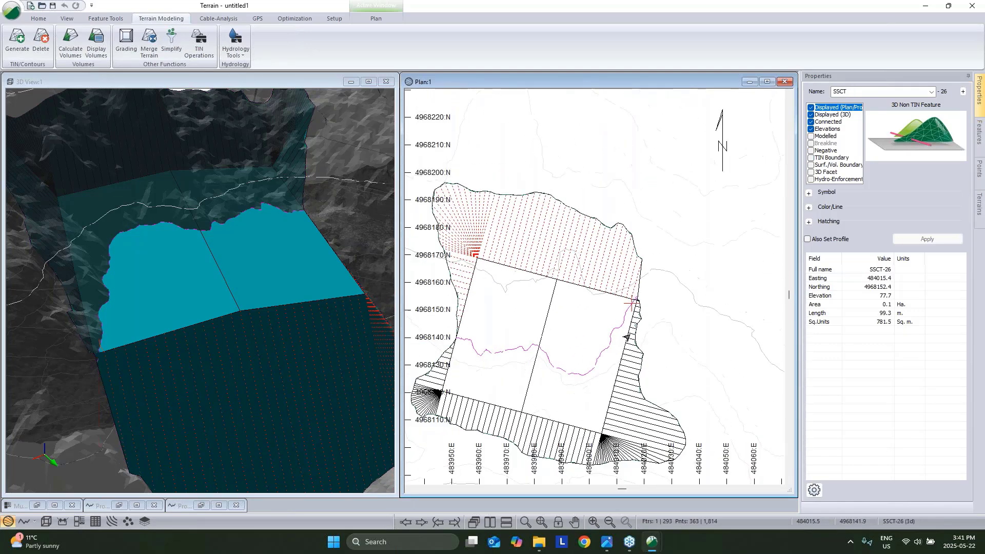
{"action": "scroll", "coordinate": [627, 337], "scroll_direction": "down", "scroll_amount": 2}
{"action": "scroll", "coordinate": [735, 358], "scroll_direction": "up", "scroll_amount": 1}
{"action": "middle_click_drag", "start_coordinate": [724, 362], "coordinate": [667, 373]}
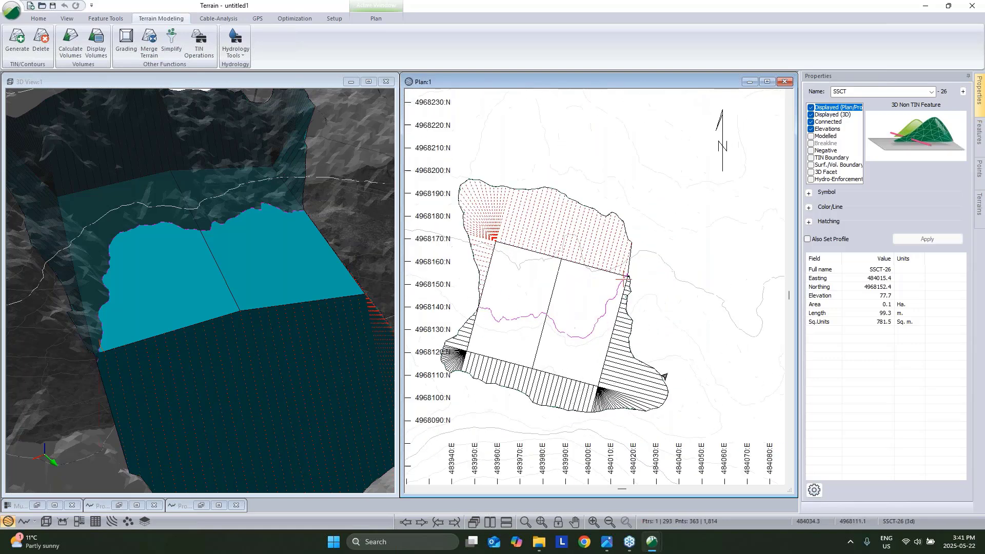
Break the crossing features at the selected line, accepting the triangle-clearing warning.
{"action": "right_click", "coordinate": [595, 296]}
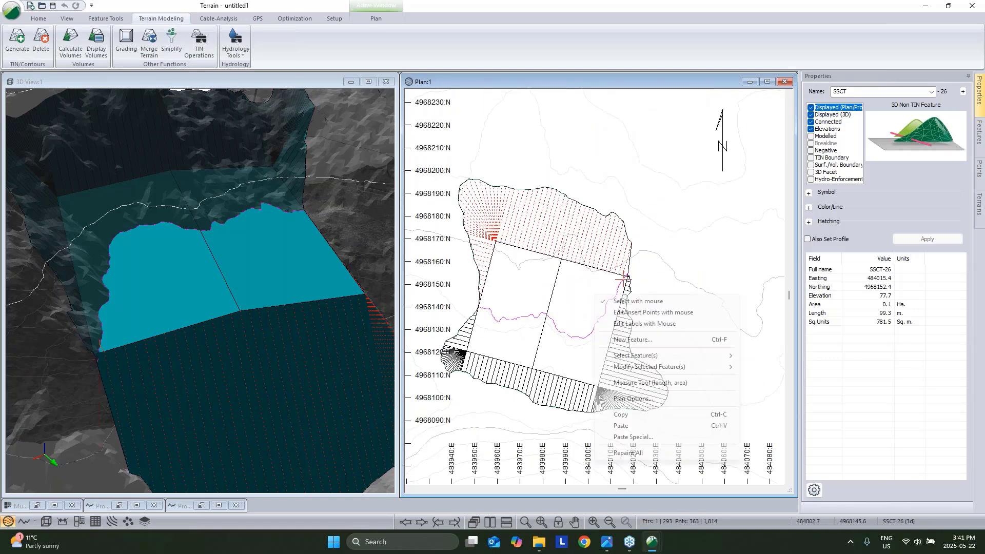
{"action": "mouse_move", "coordinate": [682, 366]}
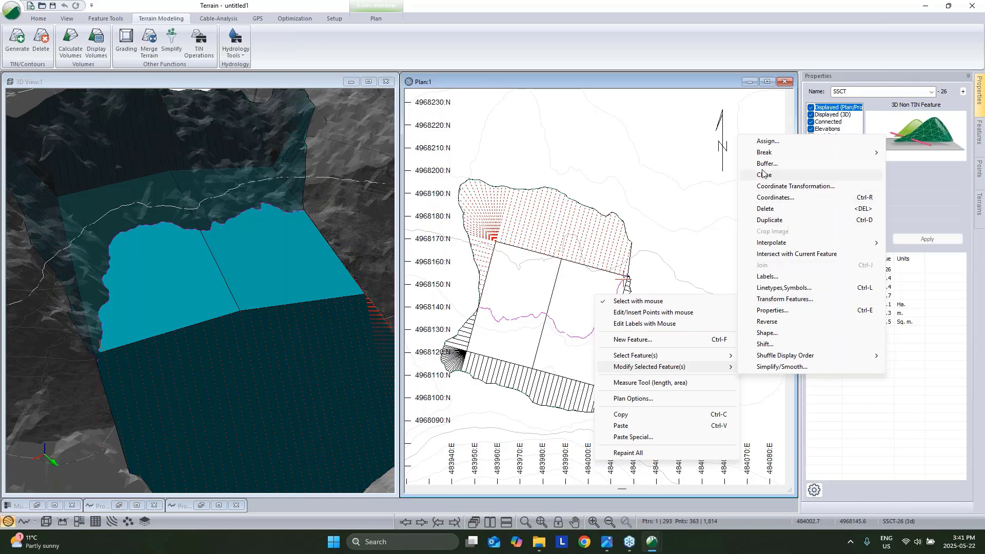
{"action": "mouse_move", "coordinate": [771, 158]}
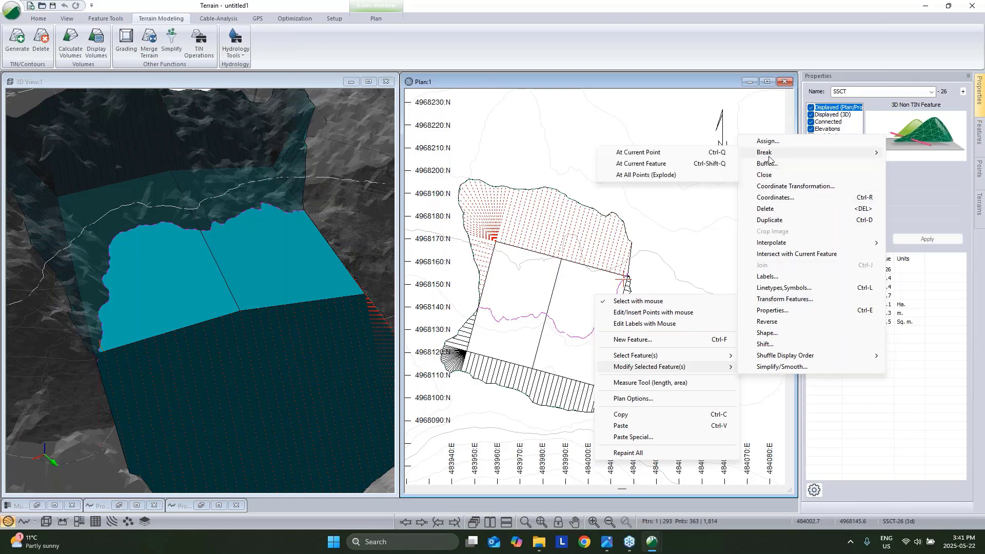
{"action": "left_click", "coordinate": [687, 165]}
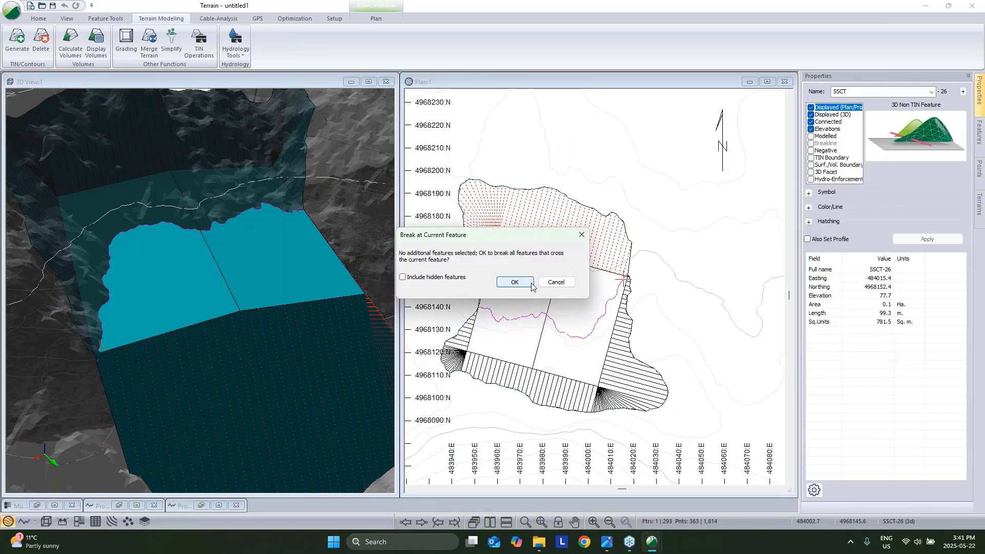
{"action": "left_click", "coordinate": [517, 282]}
{"action": "left_click", "coordinate": [512, 291]}
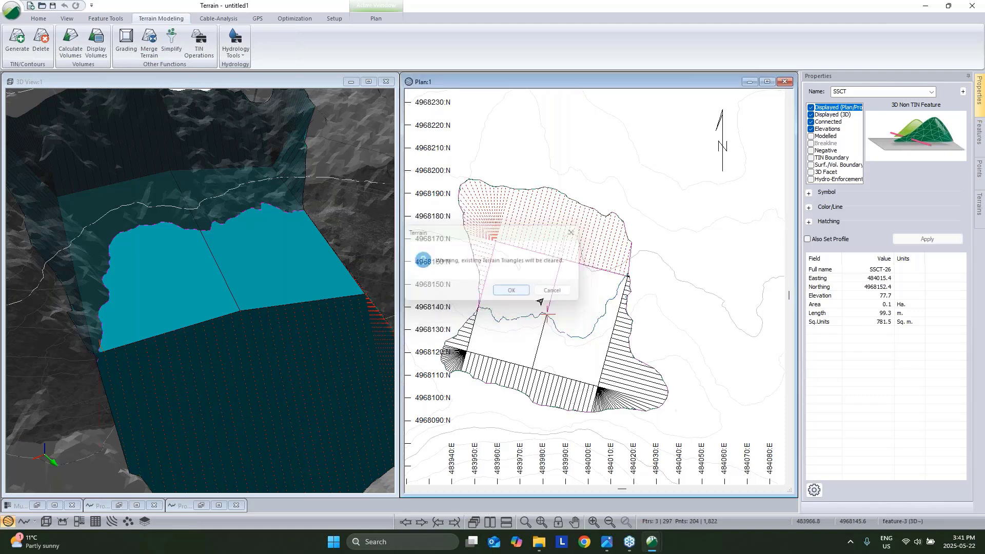
Narrow the plan selection to just TIN_BOUNDARY and bring the whole pad into view.
{"action": "left_click", "coordinate": [613, 277]}
{"action": "scroll", "coordinate": [613, 277], "scroll_direction": "down", "scroll_amount": 1}
{"action": "middle_click_drag", "start_coordinate": [613, 277], "coordinate": [561, 327]}
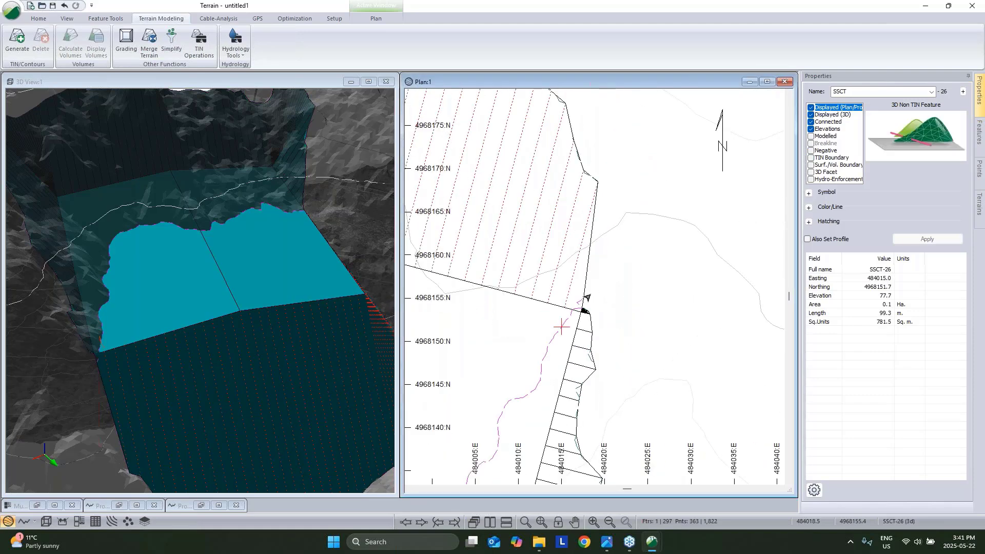
{"action": "left_click", "coordinate": [583, 298]}
{"action": "scroll", "coordinate": [583, 299], "scroll_direction": "up", "scroll_amount": 3}
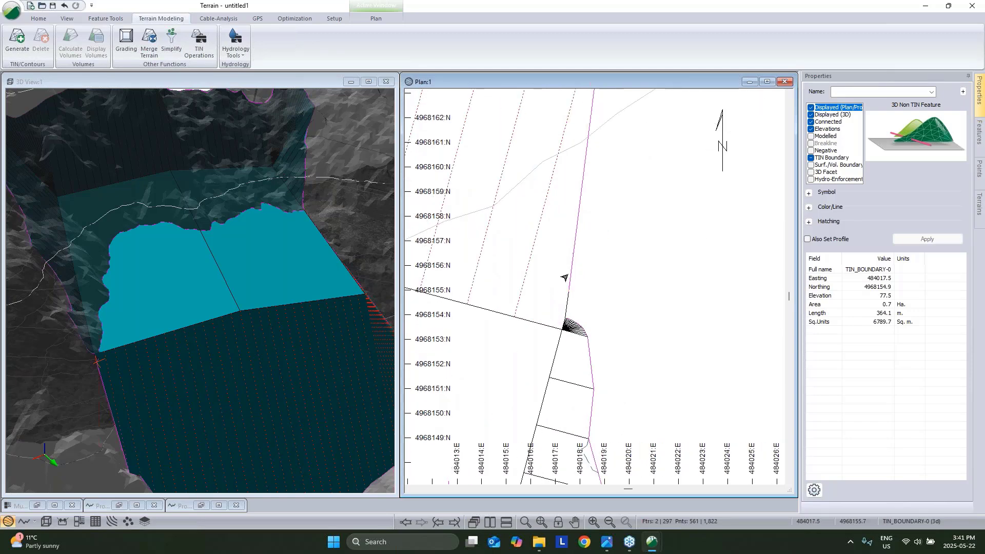
{"action": "left_click", "coordinate": [562, 304]}
{"action": "scroll", "coordinate": [566, 298], "scroll_direction": "down", "scroll_amount": 3}
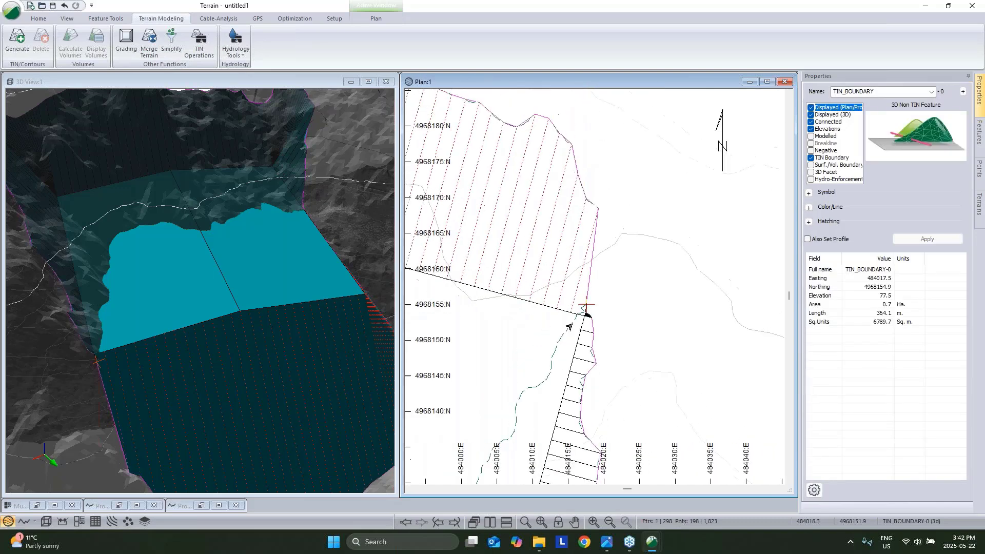
{"action": "scroll", "coordinate": [569, 327], "scroll_direction": "down", "scroll_amount": 3}
{"action": "middle_click_drag", "start_coordinate": [547, 362], "coordinate": [710, 325]}
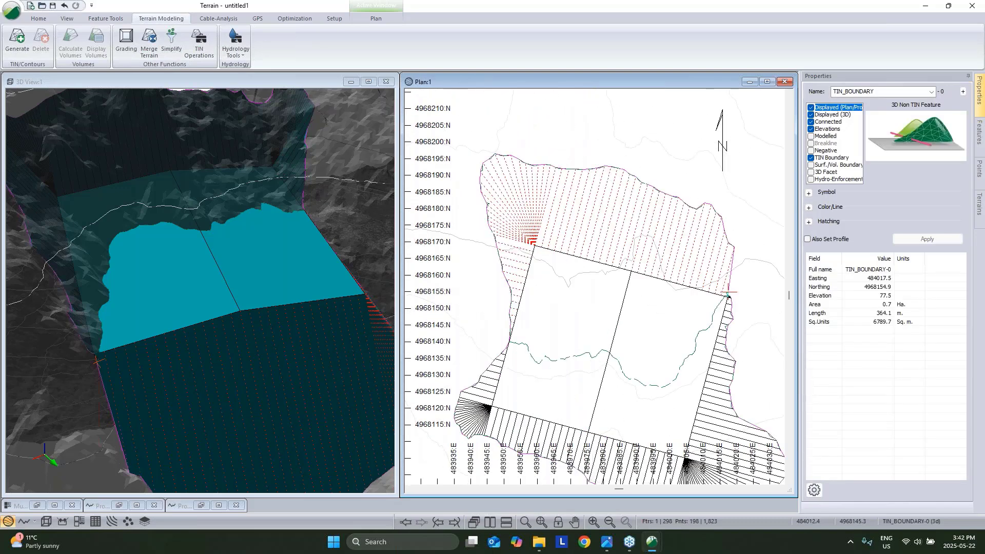
{"action": "scroll", "coordinate": [559, 318], "scroll_direction": "up", "scroll_amount": 3}
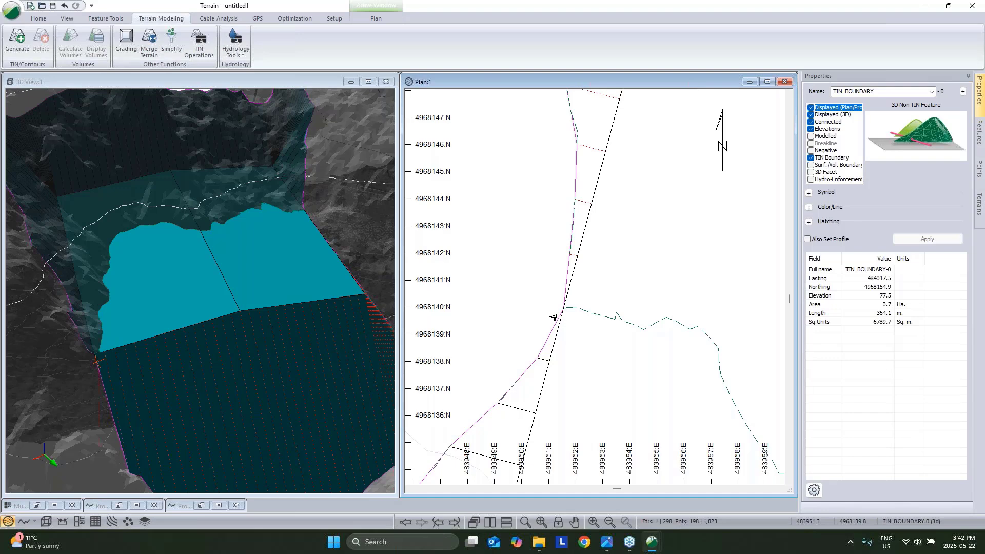
Break the TIN boundary at its west-edge vertex and add the SSCT-26 grading outline to the selection.
{"action": "left_click", "coordinate": [564, 309]}
{"action": "key", "text": "ctrl+b"}
{"action": "left_click", "coordinate": [591, 324]}
{"action": "left_click", "coordinate": [566, 289]}
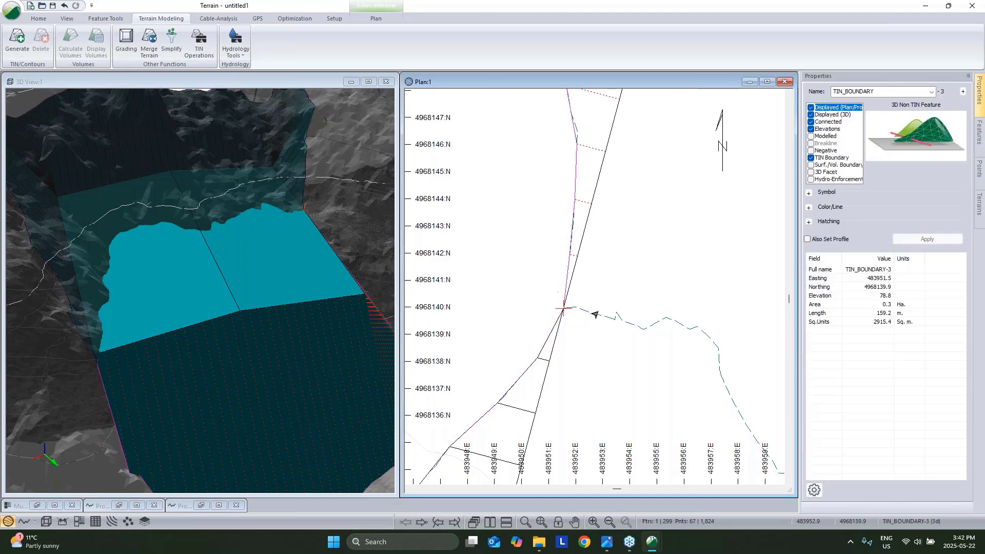
{"action": "left_click", "coordinate": [595, 314], "text": "shift"}
{"action": "scroll", "coordinate": [595, 311], "scroll_direction": "down", "scroll_amount": 4}
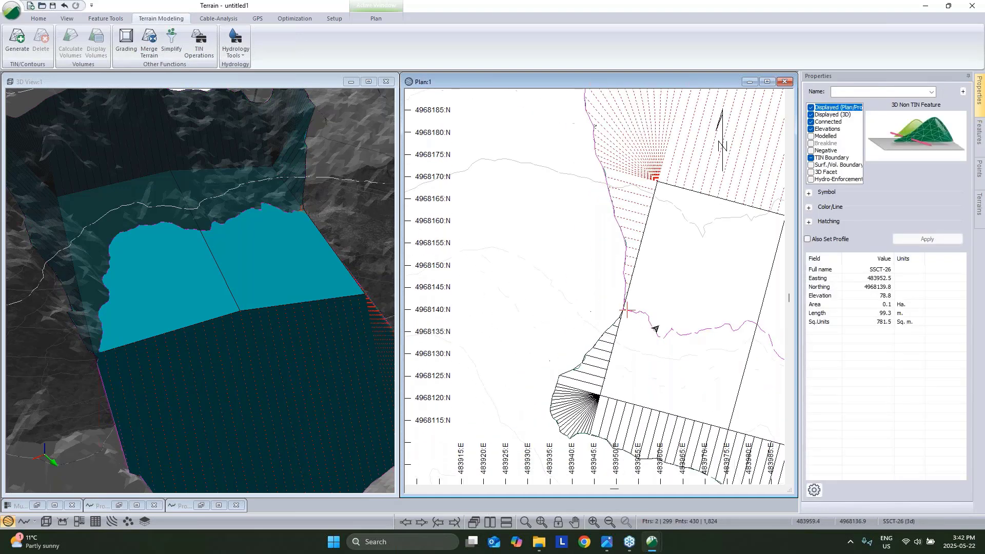
{"action": "scroll", "coordinate": [655, 329], "scroll_direction": "down", "scroll_amount": 2}
Join the two selected outline pieces into a single feature.
{"action": "right_click", "coordinate": [661, 230]}
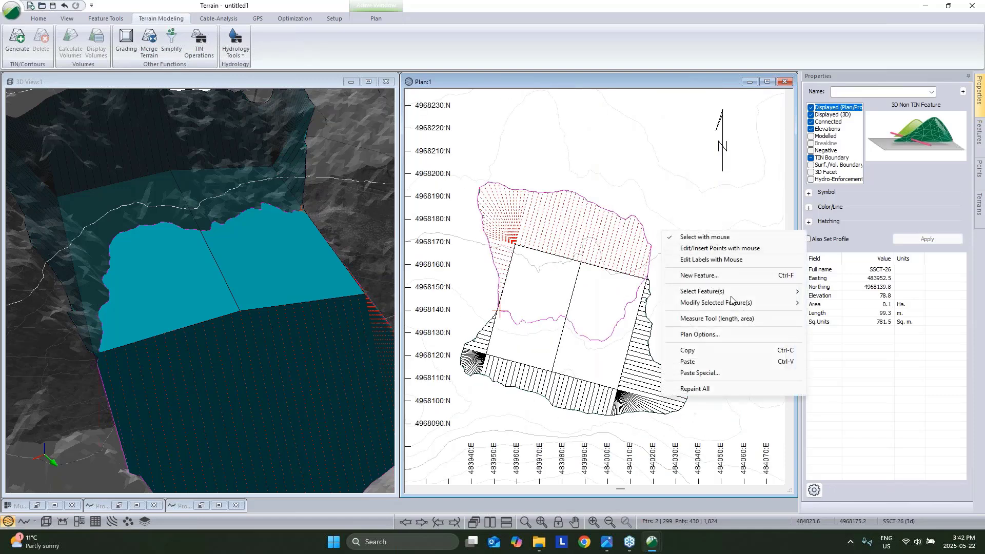
{"action": "mouse_move", "coordinate": [731, 302]}
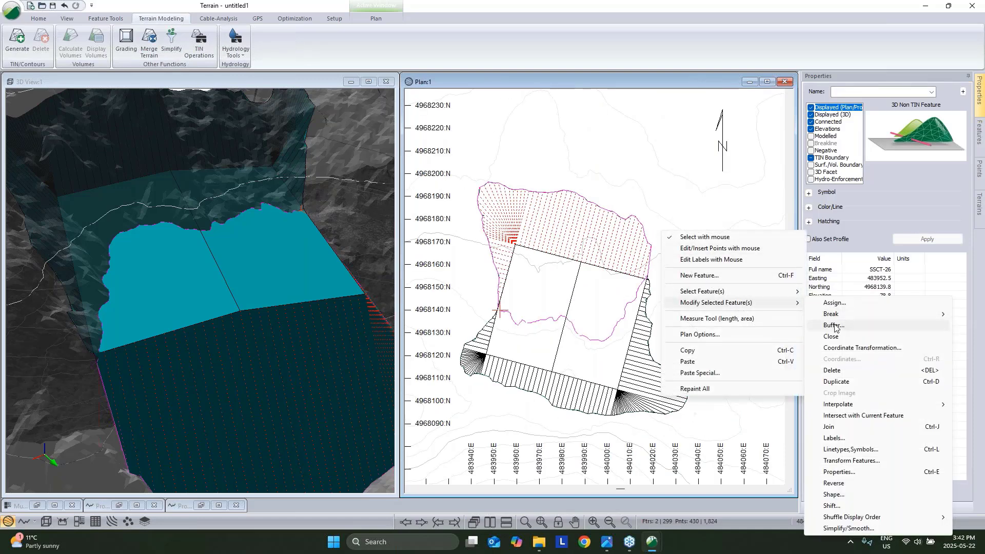
{"action": "left_click", "coordinate": [829, 426]}
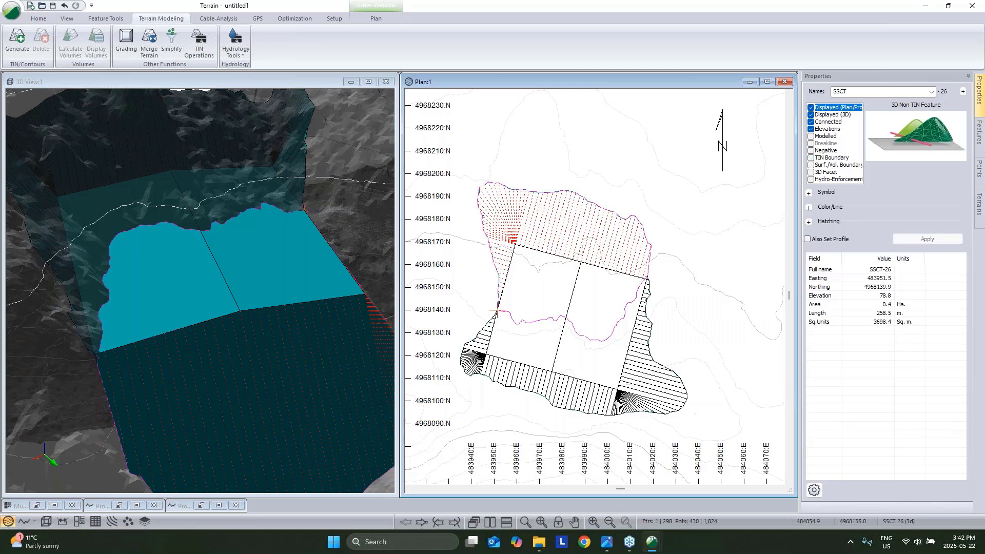
{"action": "middle_click_drag", "start_coordinate": [732, 273], "coordinate": [666, 318]}
Rename the joined feature Limit and make it a modelled negative breakline.
{"action": "double_click", "coordinate": [863, 94]}
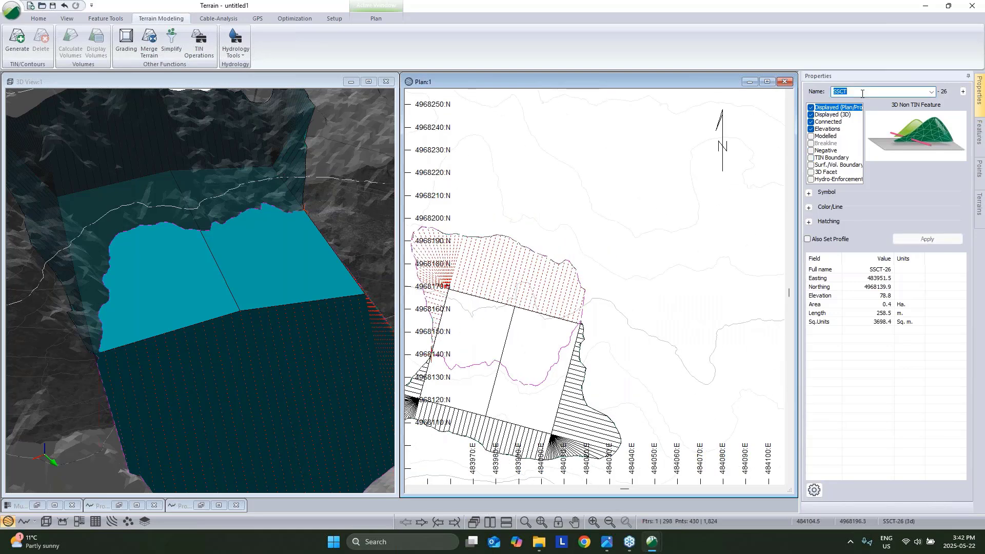
{"action": "type", "text": "Limit"}
{"action": "left_click", "coordinate": [924, 240]}
{"action": "left_click", "coordinate": [811, 137]}
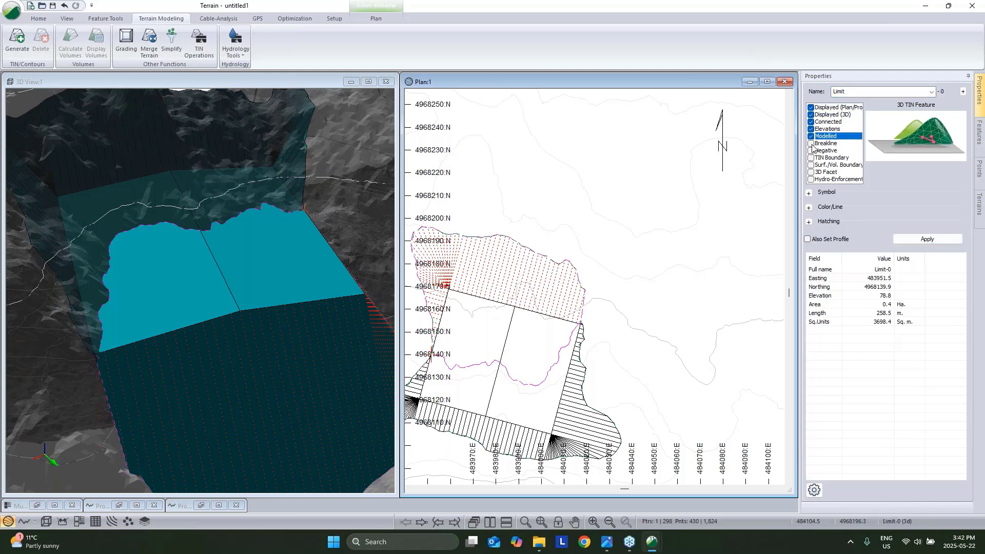
{"action": "left_click", "coordinate": [811, 144]}
{"action": "left_click", "coordinate": [811, 151]}
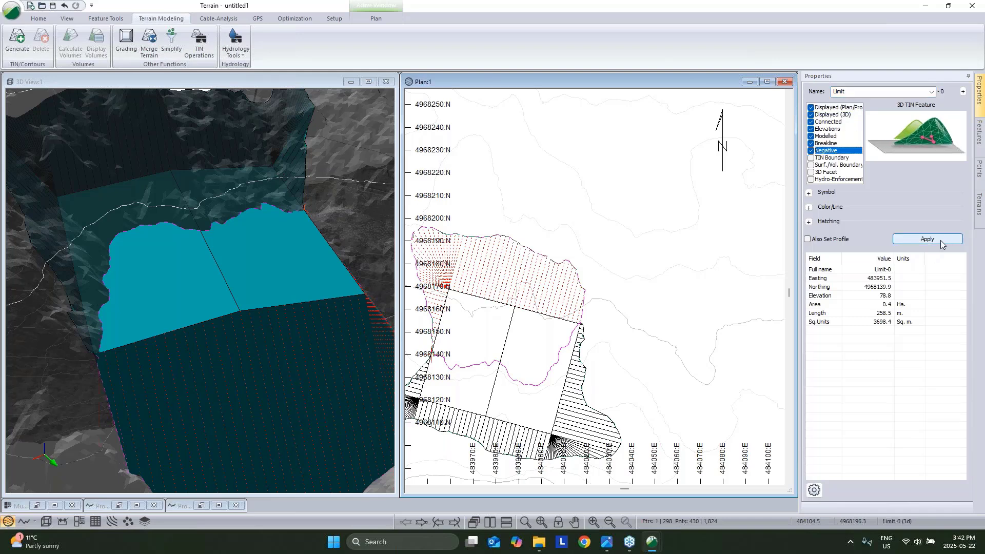
{"action": "left_click", "coordinate": [940, 240]}
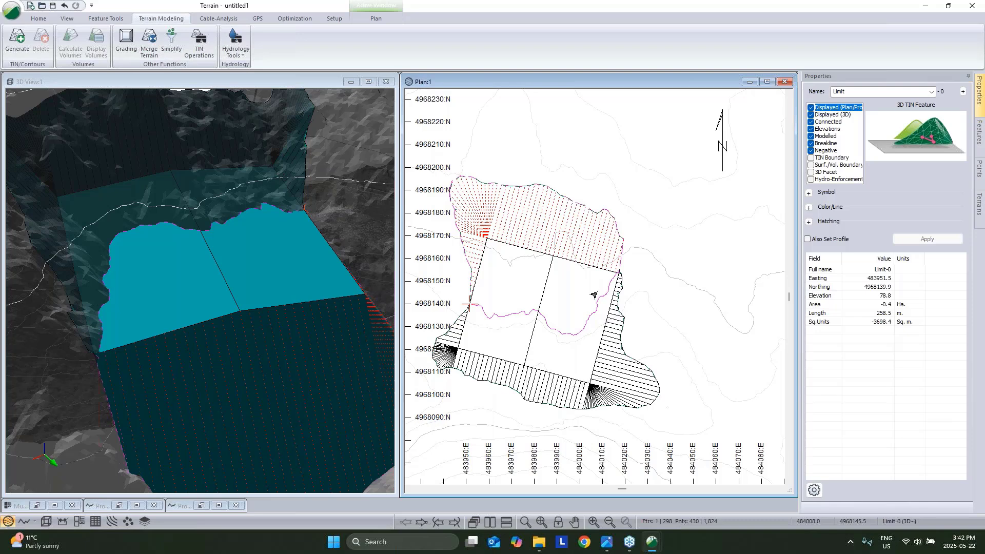
Select every feature outside the Limit boundary and delete them.
{"action": "right_click", "coordinate": [598, 293]}
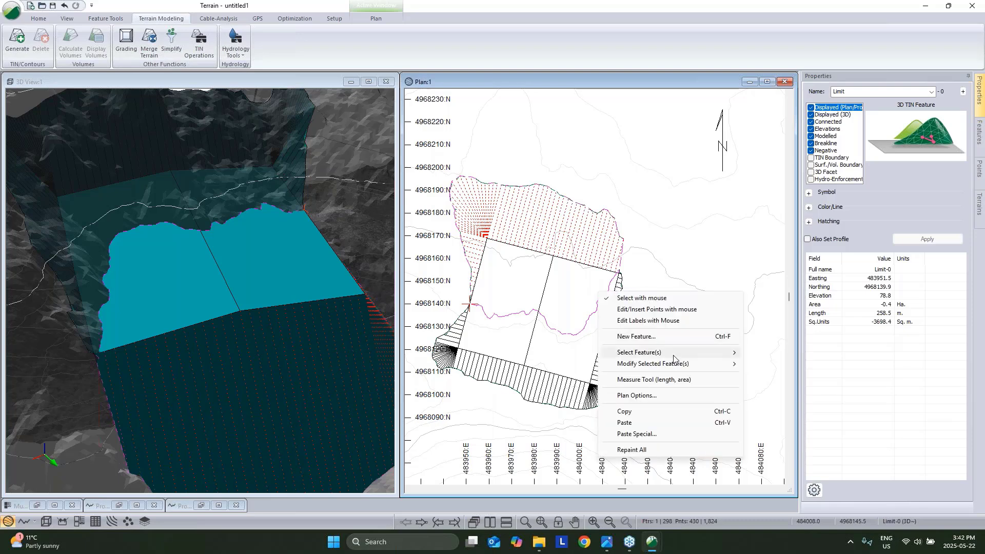
{"action": "mouse_move", "coordinate": [673, 359]}
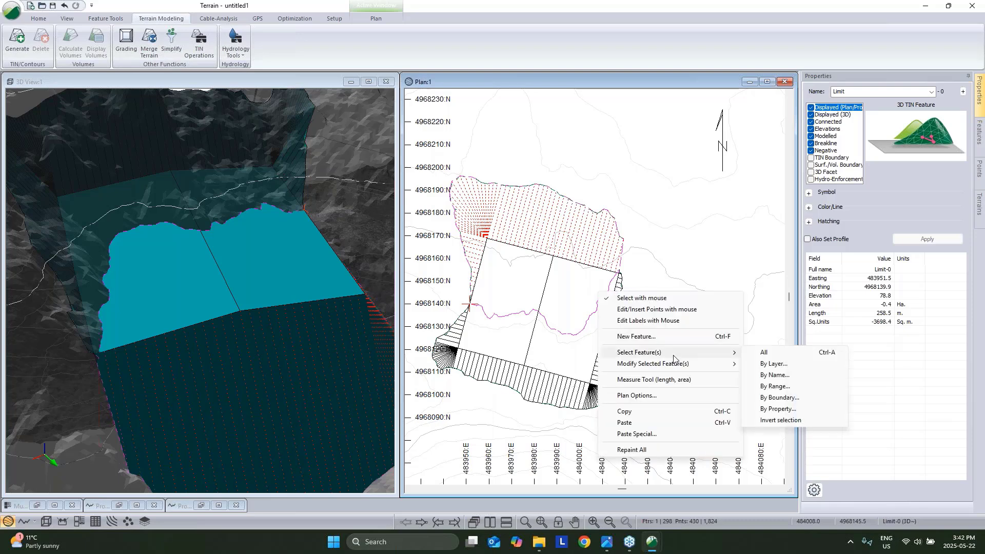
{"action": "left_click", "coordinate": [779, 398]}
{"action": "left_click", "coordinate": [479, 250]}
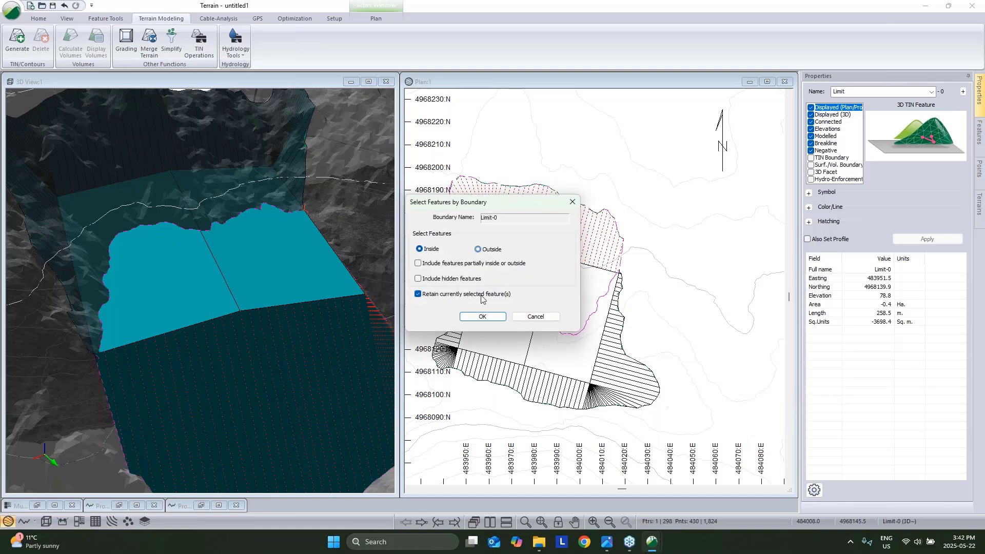
{"action": "left_click", "coordinate": [419, 295]}
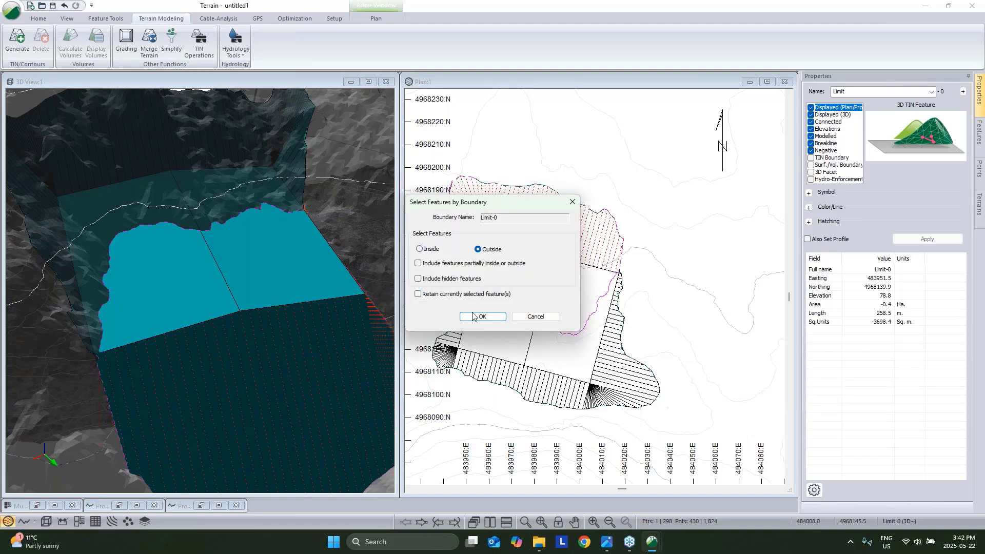
{"action": "left_click", "coordinate": [473, 316]}
{"action": "key", "text": "Delete"}
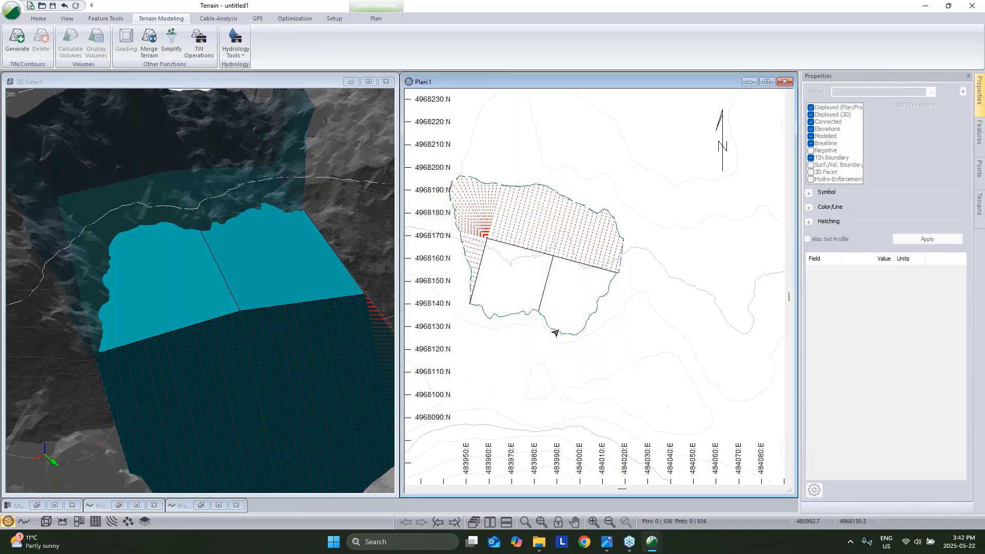
Generate the terrain surface, dismissing the crossing breakline warning and error.
{"action": "left_click", "coordinate": [17, 41]}
{"action": "left_click", "coordinate": [532, 367]}
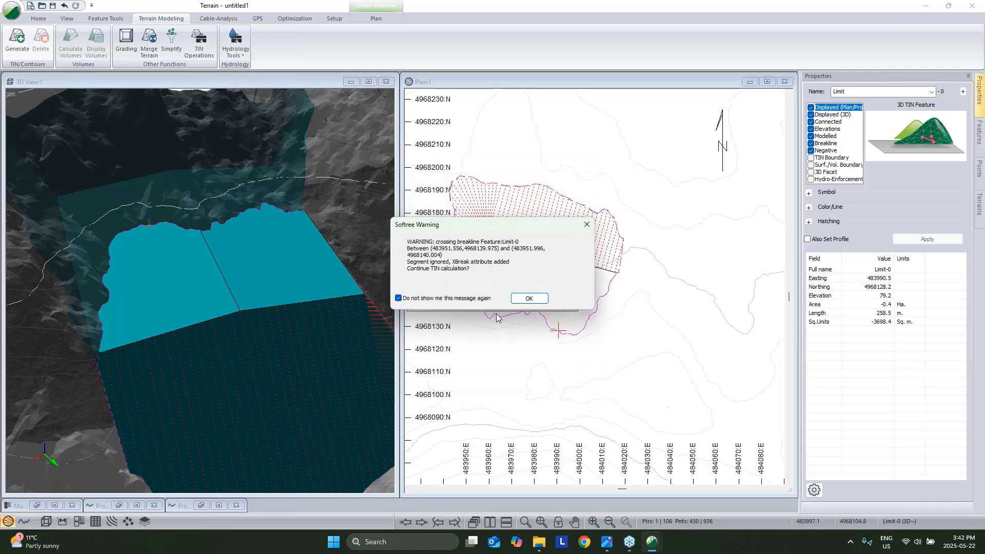
{"action": "left_click", "coordinate": [526, 295]}
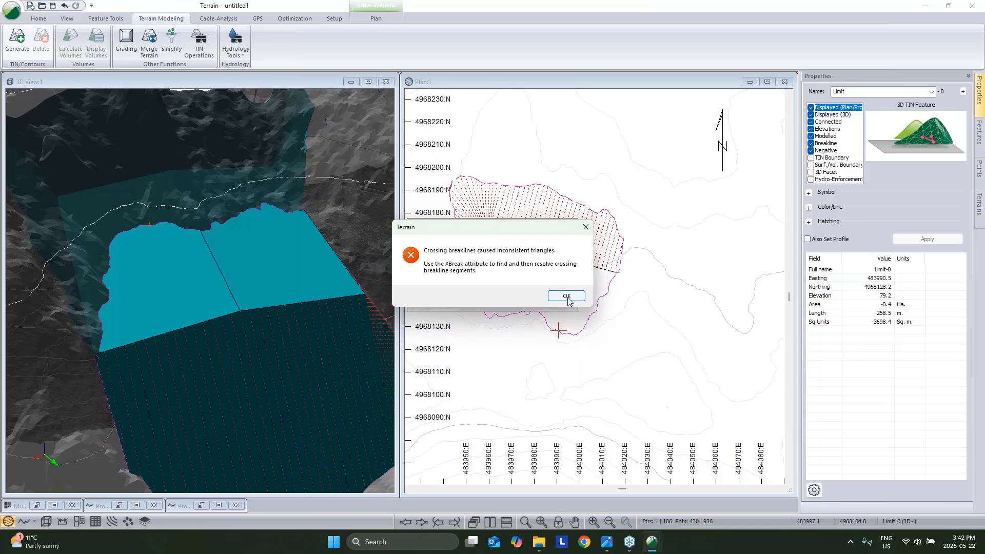
{"action": "left_click", "coordinate": [566, 296]}
Change Limit from a negative boundary to a TIN boundary.
{"action": "left_click", "coordinate": [605, 295]}
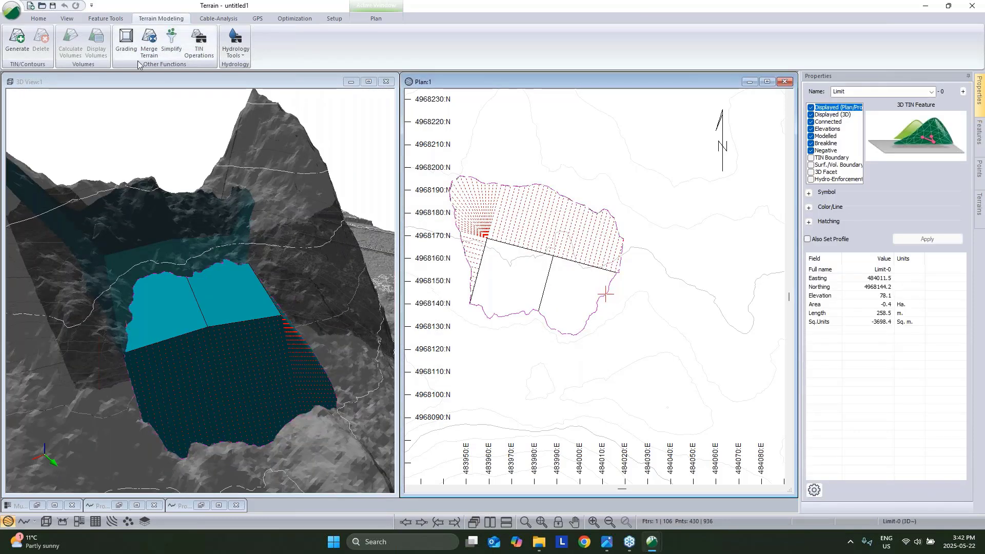
{"action": "left_click", "coordinate": [811, 151]}
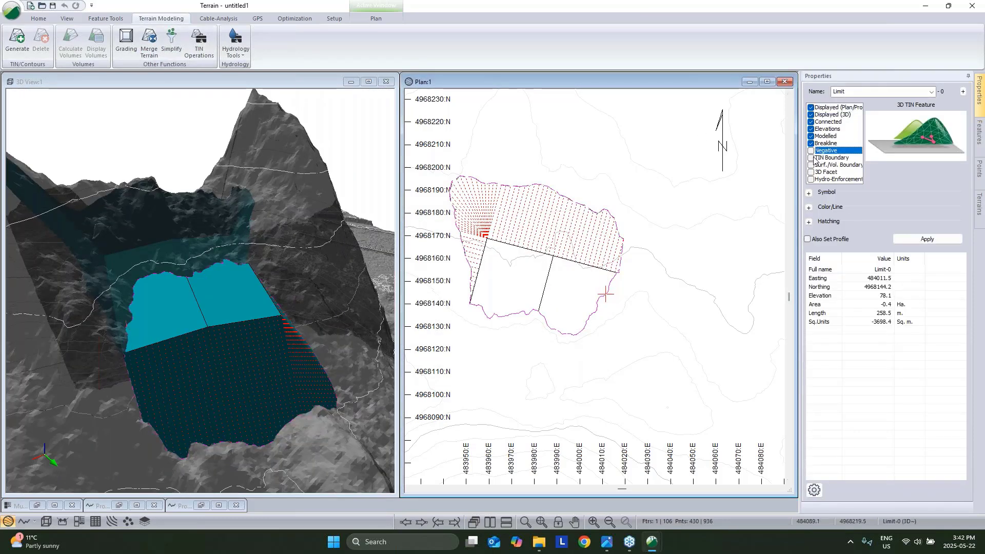
{"action": "left_click", "coordinate": [811, 158]}
{"action": "left_click", "coordinate": [907, 239]}
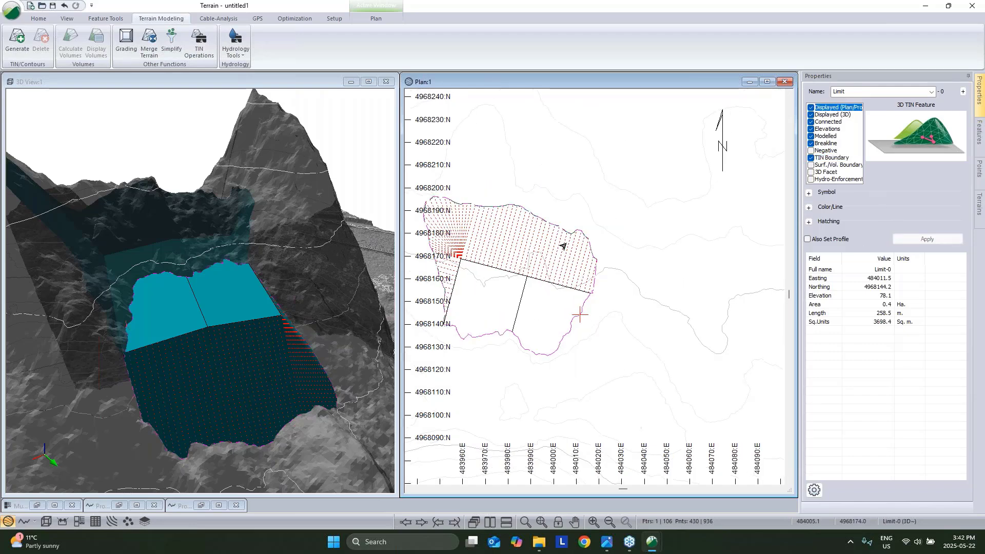
Regenerate the TIN inside the Limit boundary and orbit the 3D view to check the pads.
{"action": "left_click", "coordinate": [565, 324]}
{"action": "left_click", "coordinate": [571, 321]}
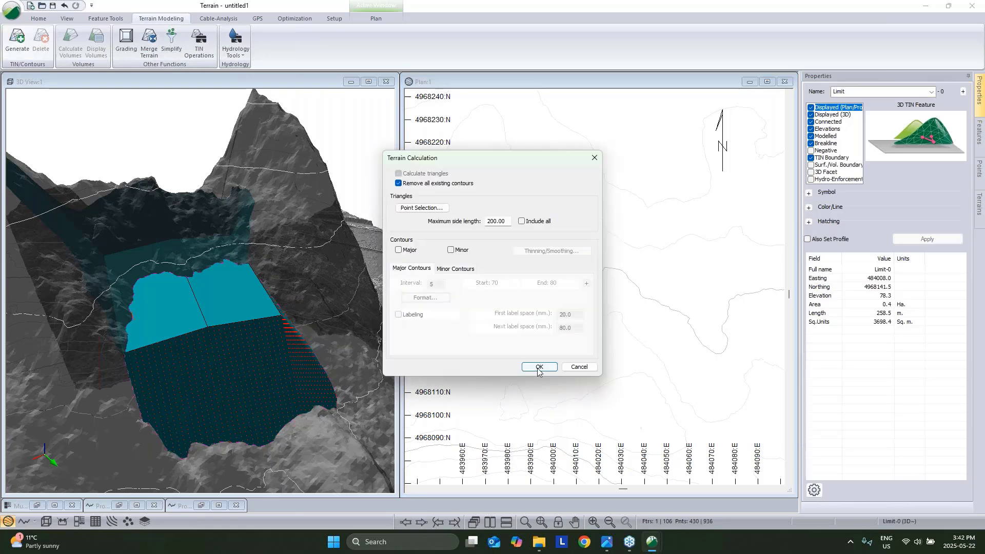
{"action": "left_click", "coordinate": [540, 369]}
{"action": "left_click", "coordinate": [531, 299]}
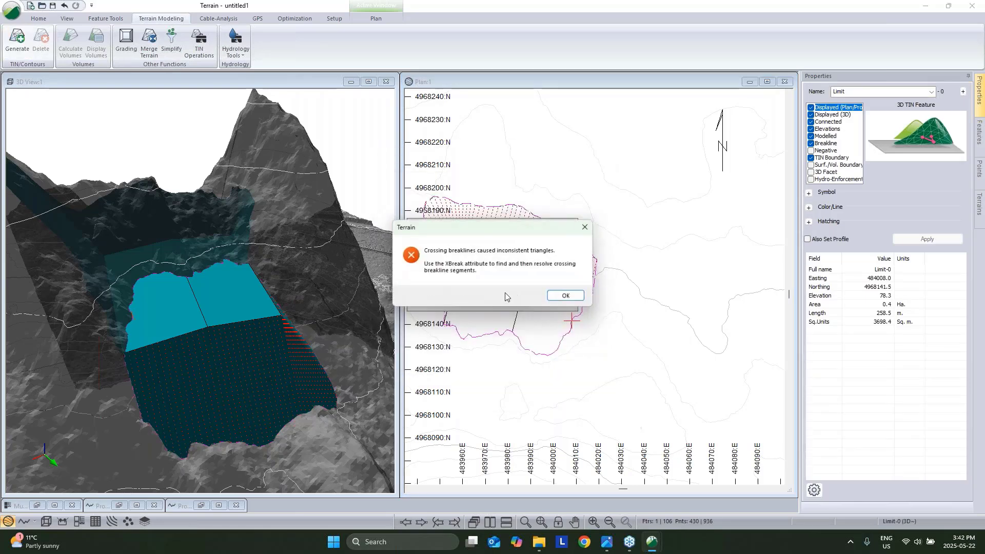
{"action": "left_click", "coordinate": [569, 293]}
{"action": "left_click_drag", "start_coordinate": [211, 292], "coordinate": [284, 342]}
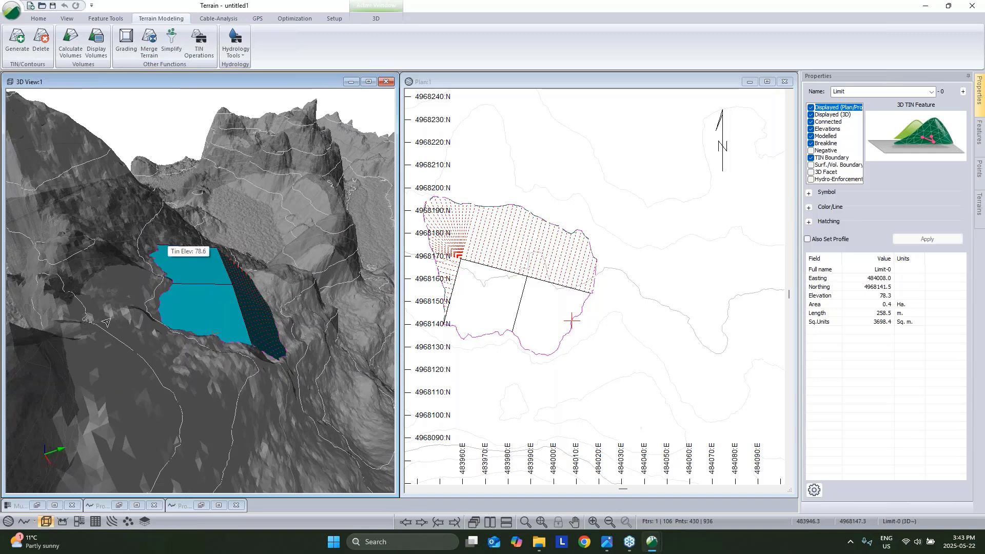
Orbit and zoom the 3D view of the trimmed pad, then box-select all plan features.
{"action": "middle_click_drag", "start_coordinate": [212, 281], "coordinate": [219, 291]}
{"action": "left_click_drag", "start_coordinate": [231, 266], "coordinate": [188, 221]}
{"action": "scroll", "coordinate": [176, 233], "scroll_direction": "up", "scroll_amount": 1}
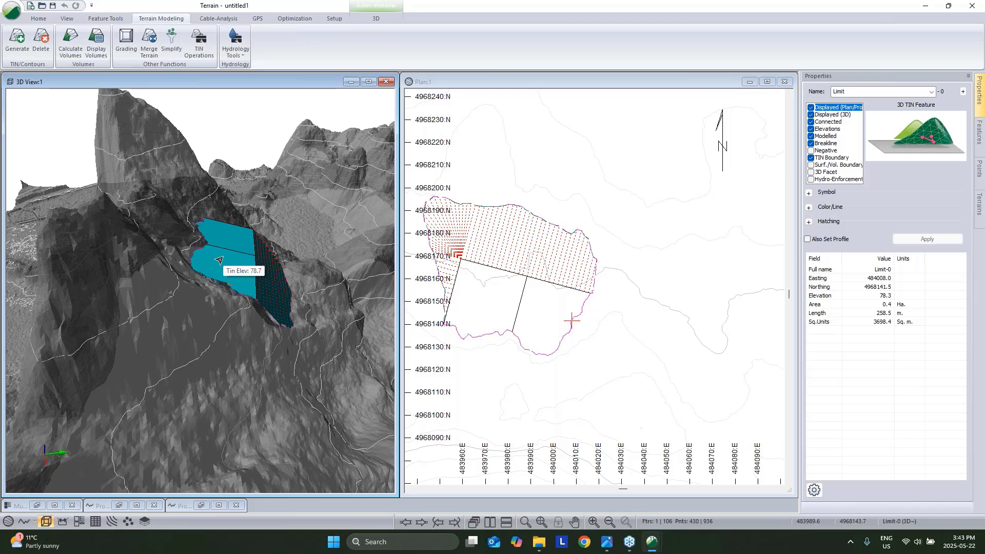
{"action": "scroll", "coordinate": [571, 321], "scroll_direction": "down", "scroll_amount": 3}
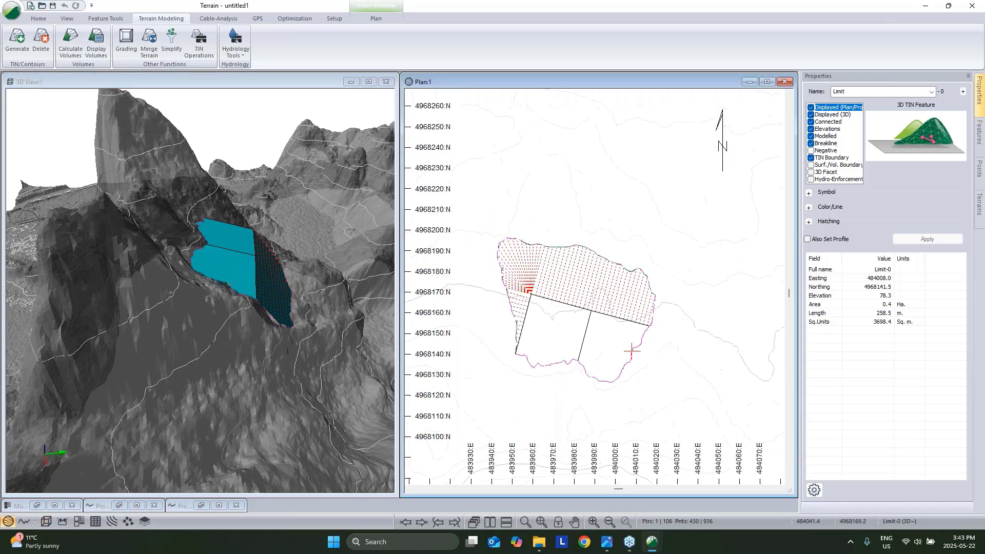
{"action": "middle_click_drag", "start_coordinate": [649, 291], "coordinate": [637, 319]}
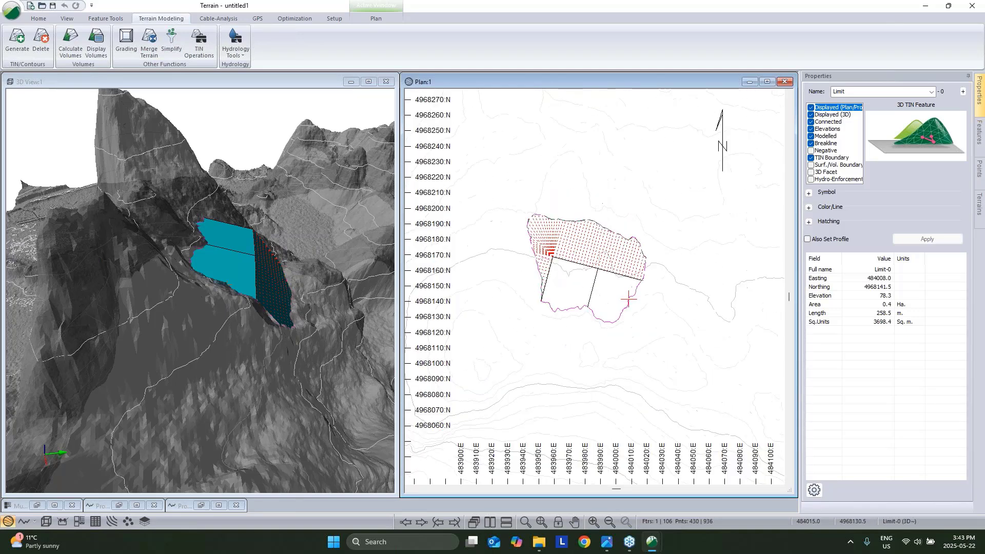
{"action": "left_click_drag", "start_coordinate": [492, 199], "coordinate": [721, 403]}
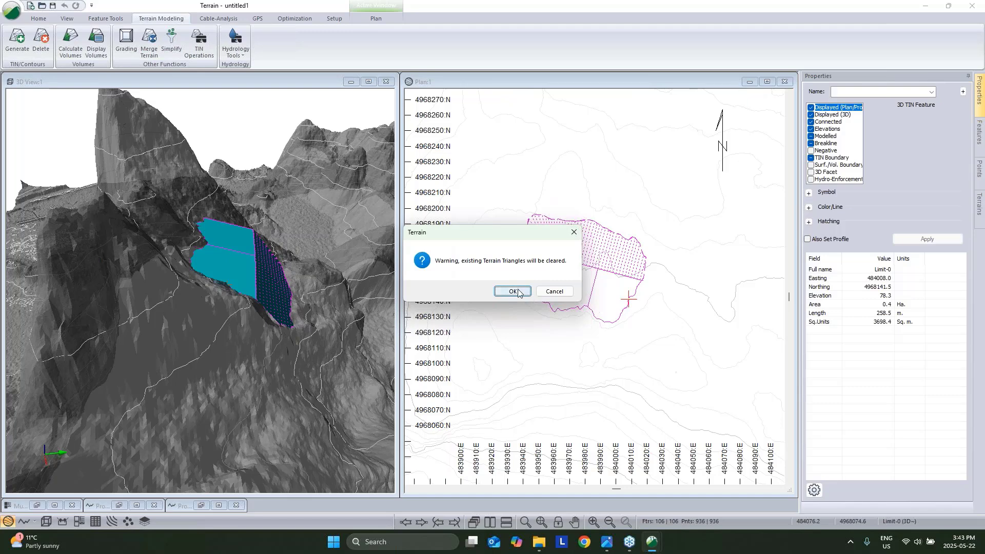
Clear the existing terrain triangles and draw a new diagonal feature at elevation 100 in the plan.
{"action": "left_click", "coordinate": [512, 290]}
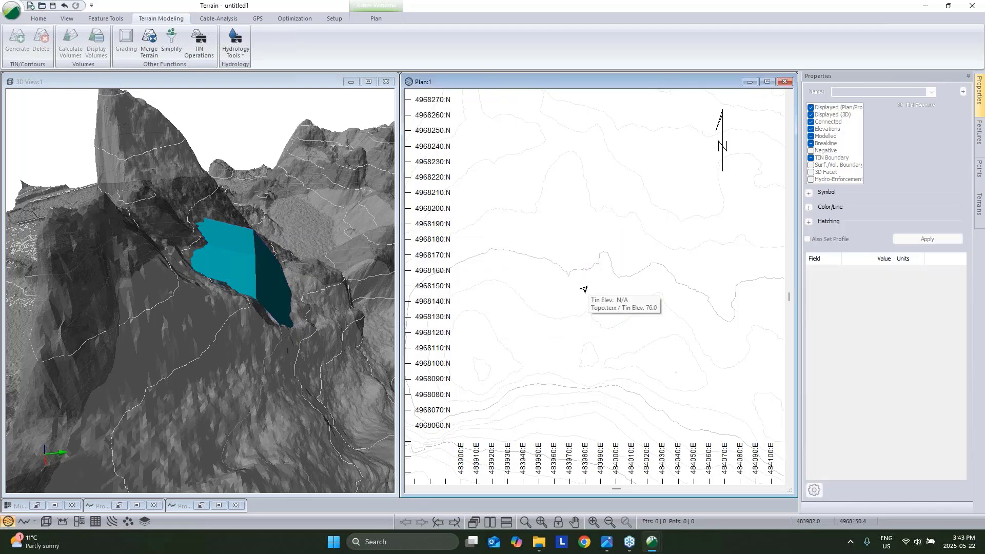
{"action": "left_click", "coordinate": [38, 18]}
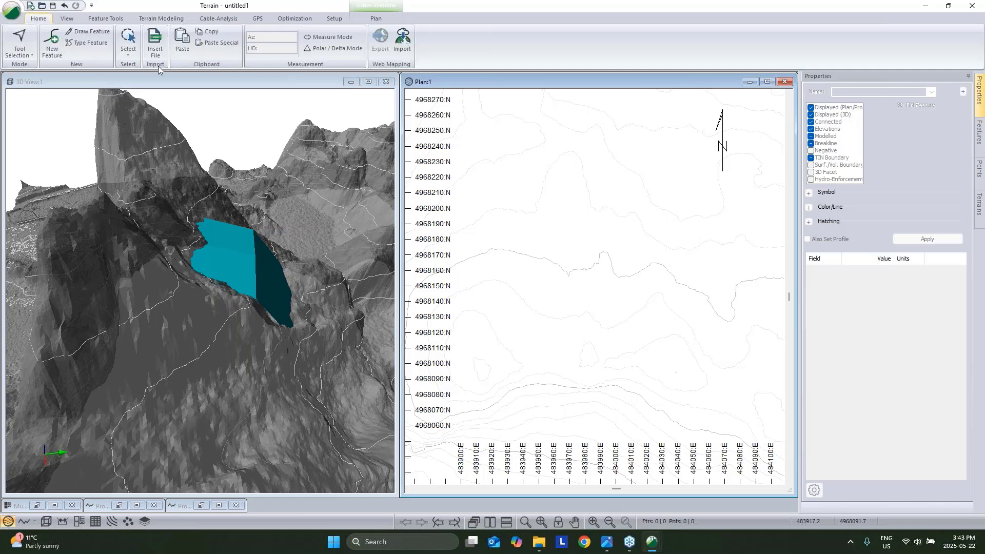
{"action": "left_click", "coordinate": [105, 19]}
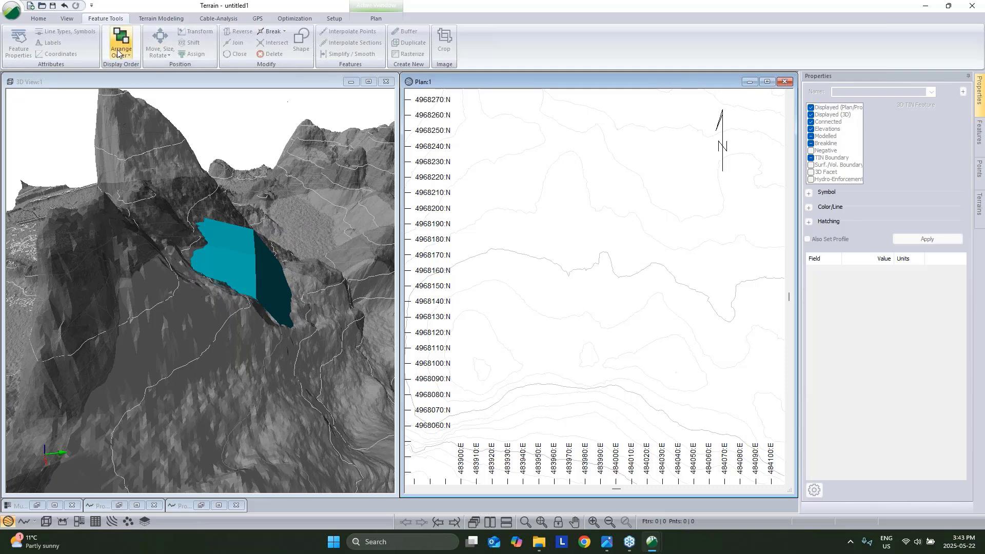
{"action": "left_click", "coordinate": [39, 18]}
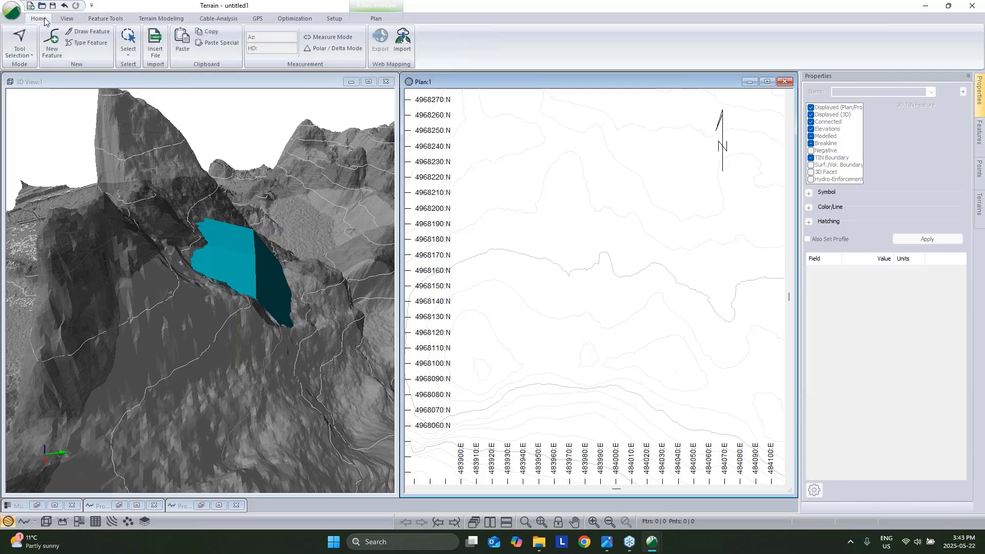
{"action": "left_click", "coordinate": [53, 41]}
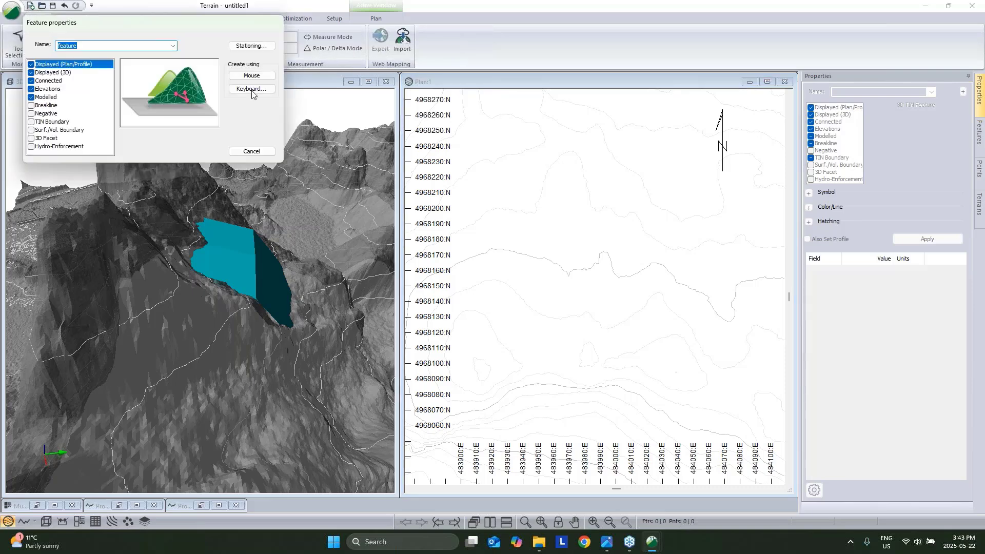
{"action": "left_click", "coordinate": [469, 286]}
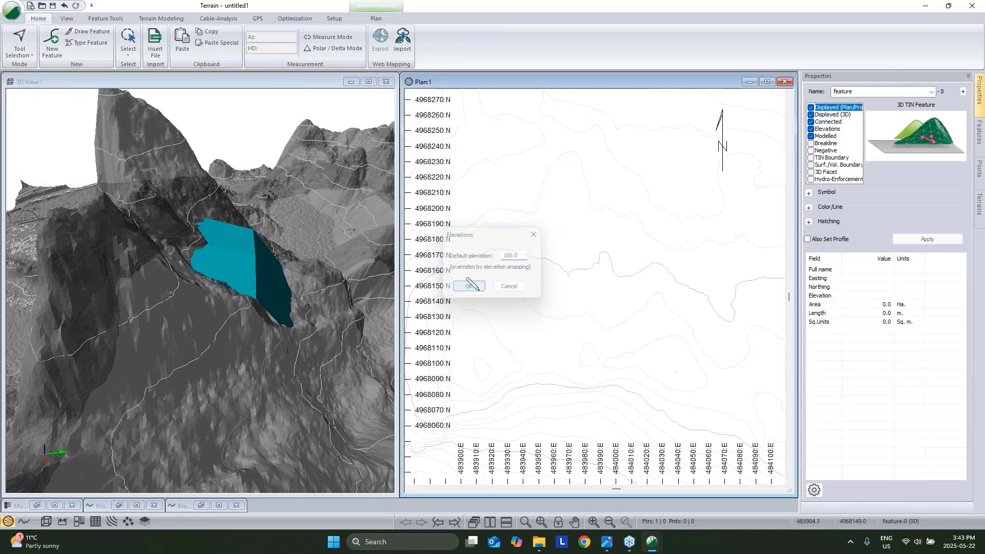
{"action": "left_click", "coordinate": [522, 301]}
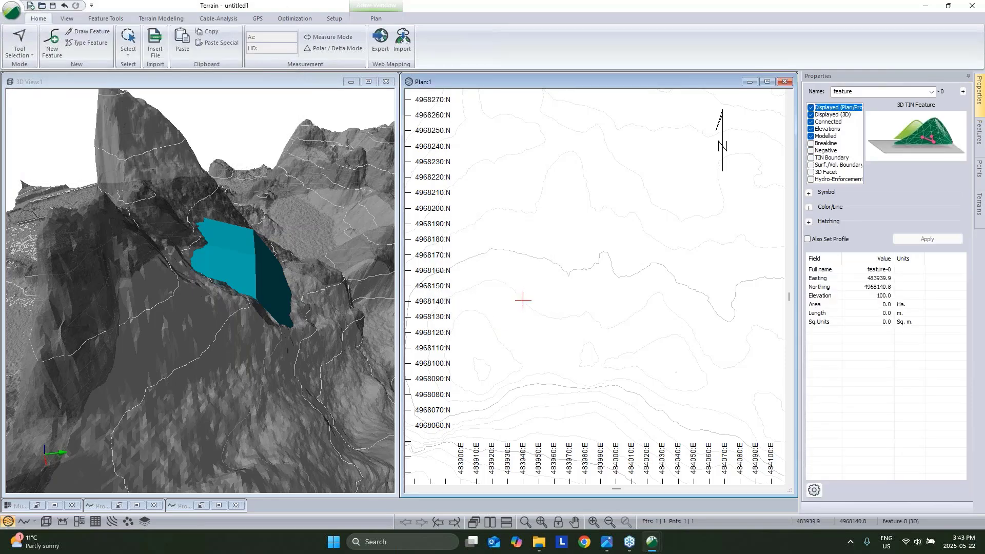
{"action": "left_click", "coordinate": [584, 218]}
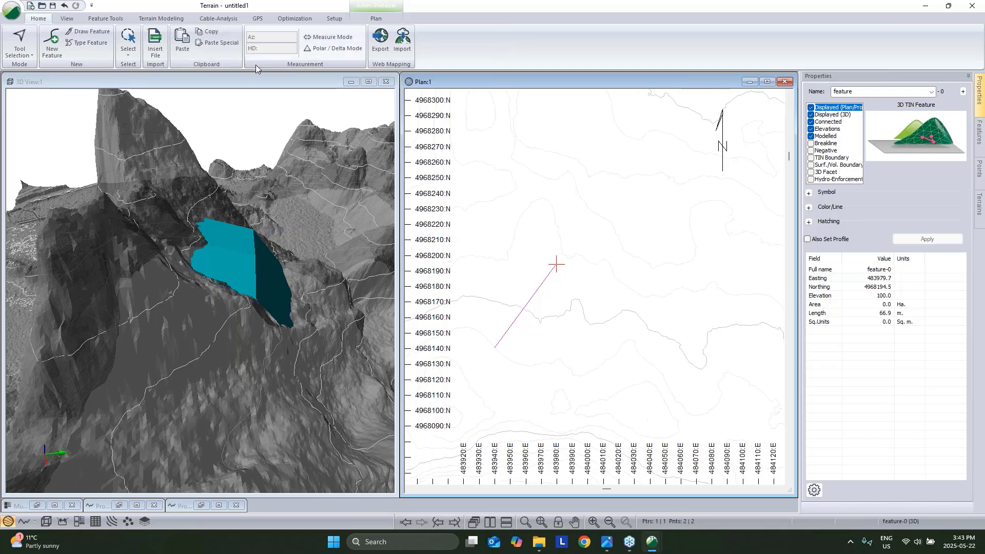
Convert the diagonal into a rectangle of about 2140 sq m with a 187.1 m perimeter.
{"action": "left_click", "coordinate": [105, 19]}
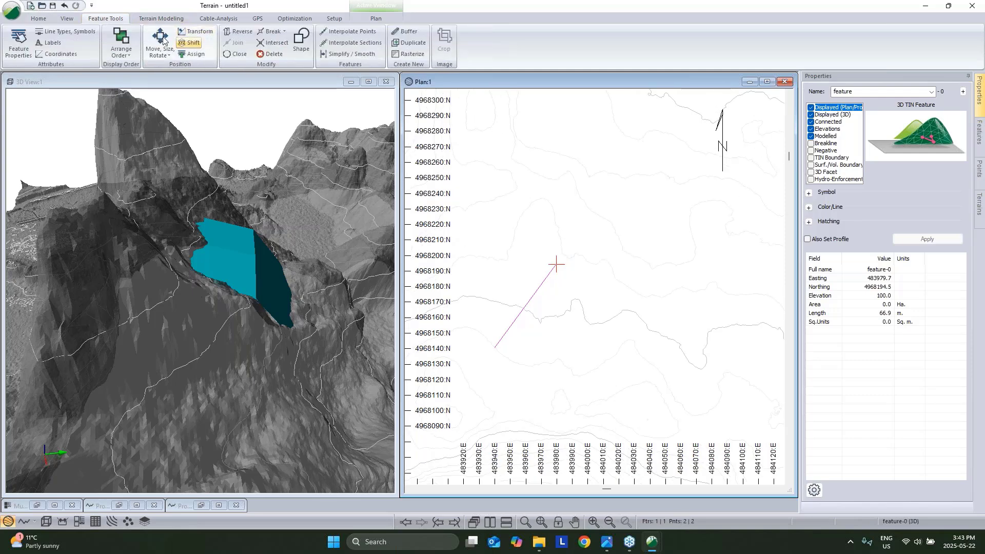
{"action": "left_click", "coordinate": [306, 48]}
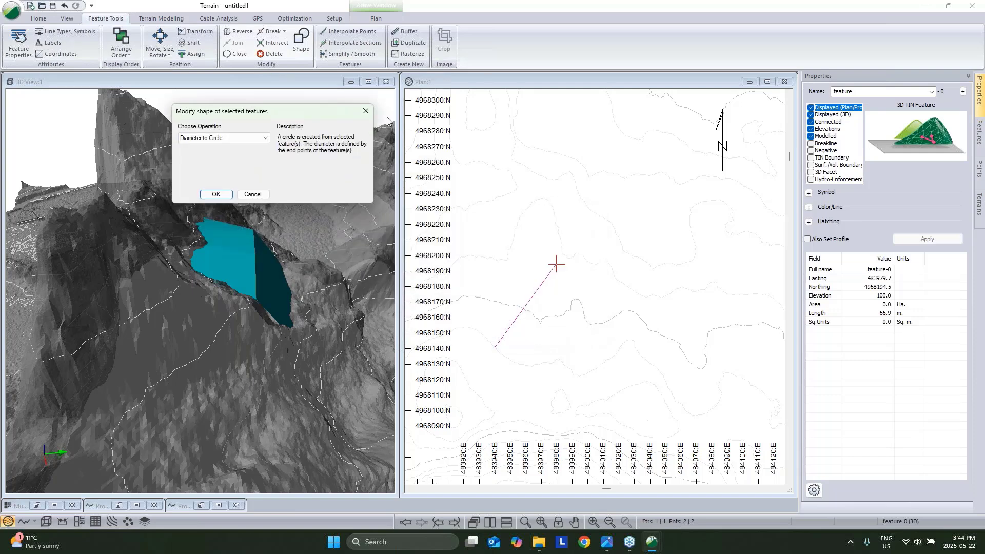
{"action": "left_click", "coordinate": [235, 136]}
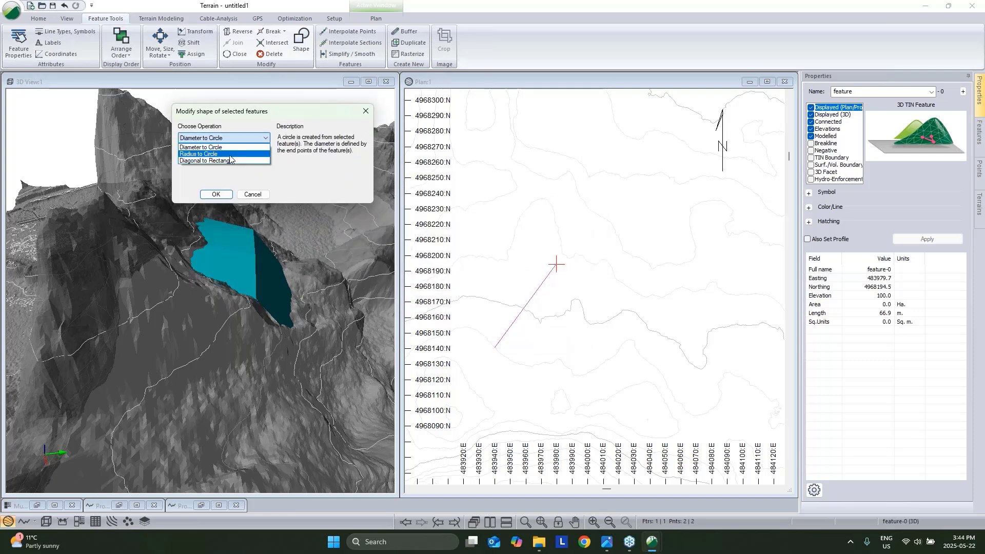
{"action": "left_click", "coordinate": [231, 162]}
{"action": "left_click", "coordinate": [216, 194]}
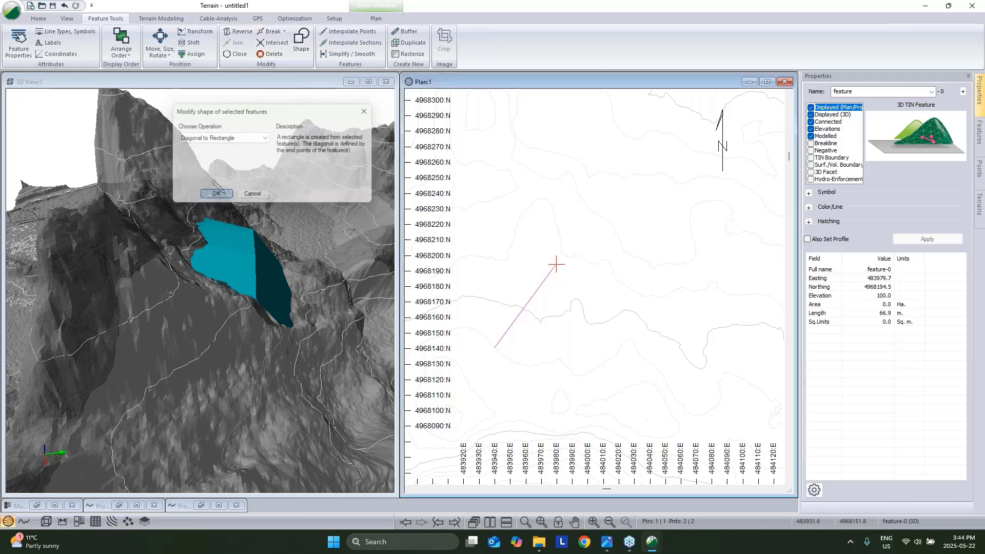
{"action": "middle_click_drag", "start_coordinate": [503, 248], "coordinate": [495, 262]}
{"action": "right_click", "coordinate": [532, 237]}
{"action": "left_click", "coordinate": [546, 246]}
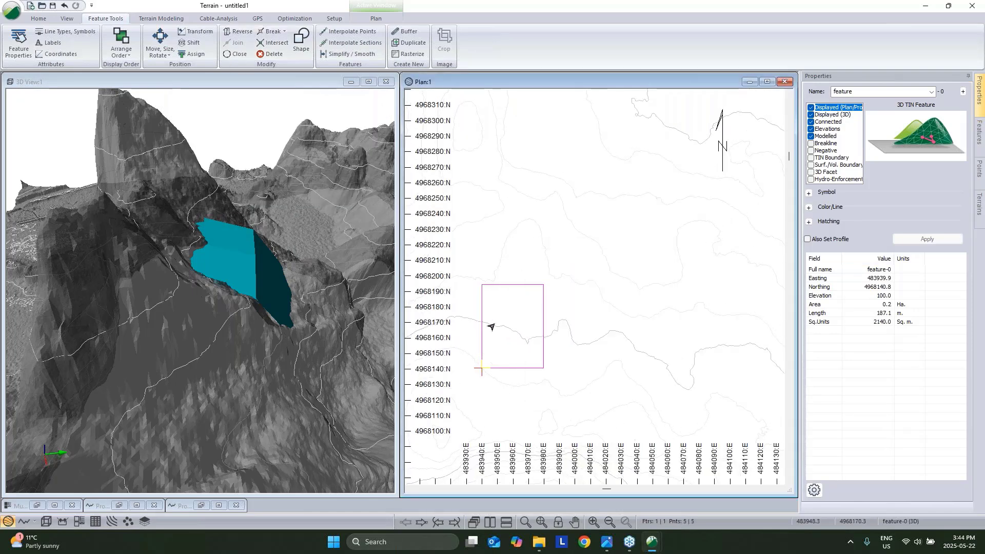
Shift the rectangular pad to elevation 74.
{"action": "mouse_move", "coordinate": [500, 326]}
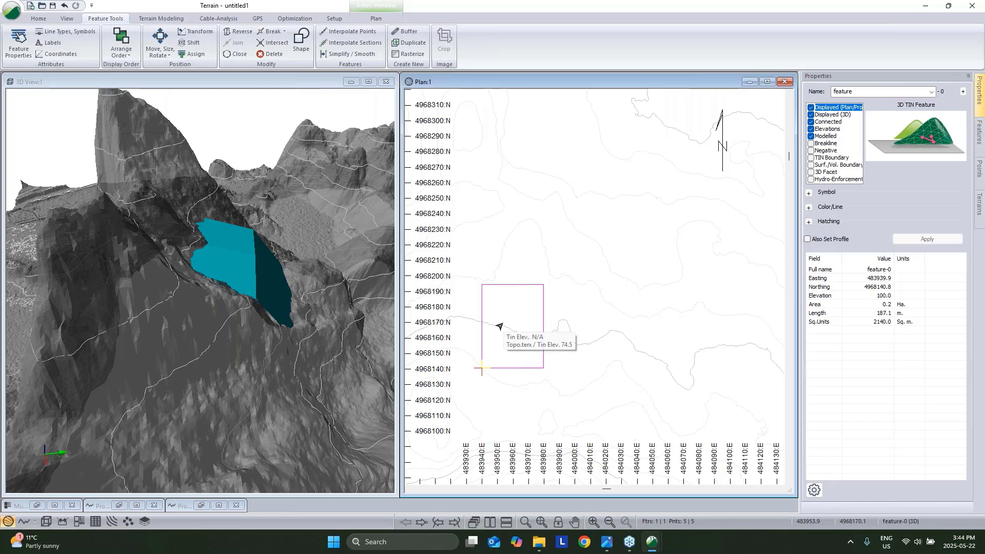
{"action": "left_click", "coordinate": [190, 42]}
{"action": "key", "text": "Tab"}
{"action": "key", "text": "Tab"}
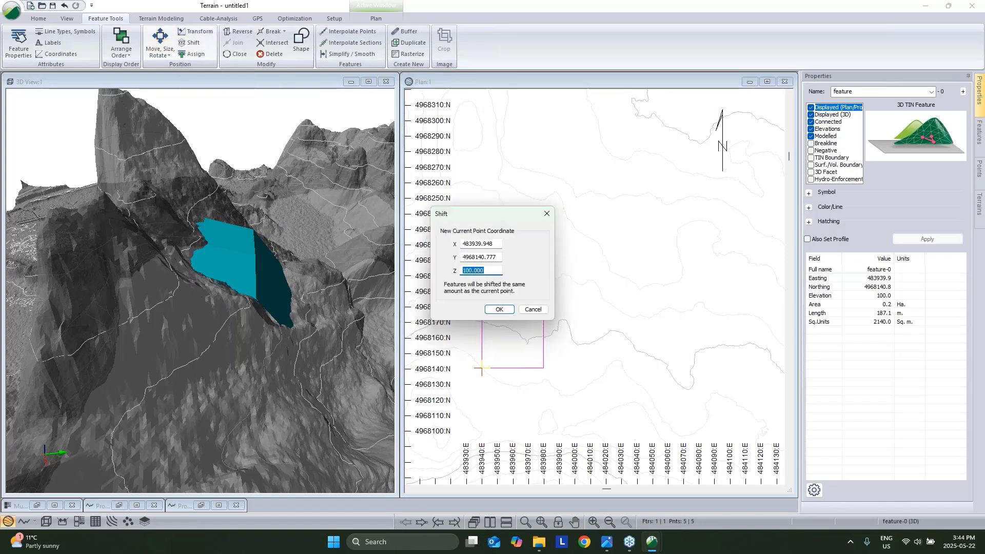
{"action": "type", "text": "74"}
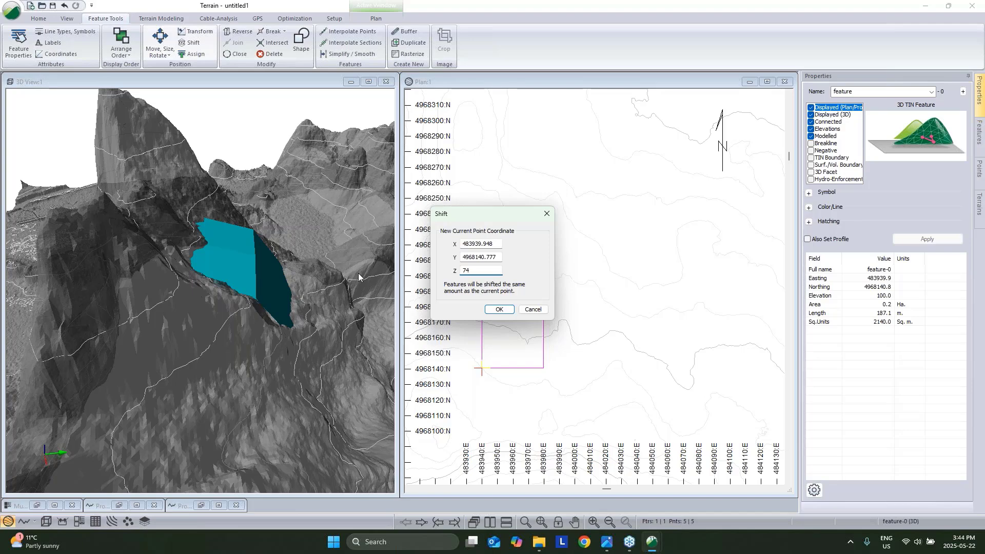
{"action": "left_click", "coordinate": [499, 309]}
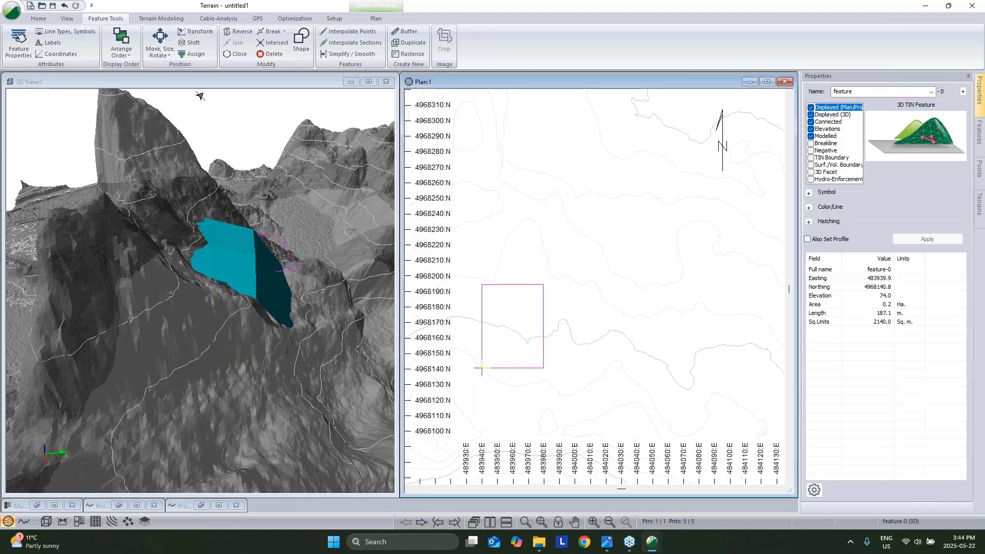
Regenerate the TIN surface and select the rectangle pad.
{"action": "left_click", "coordinate": [161, 18]}
{"action": "left_click", "coordinate": [17, 38]}
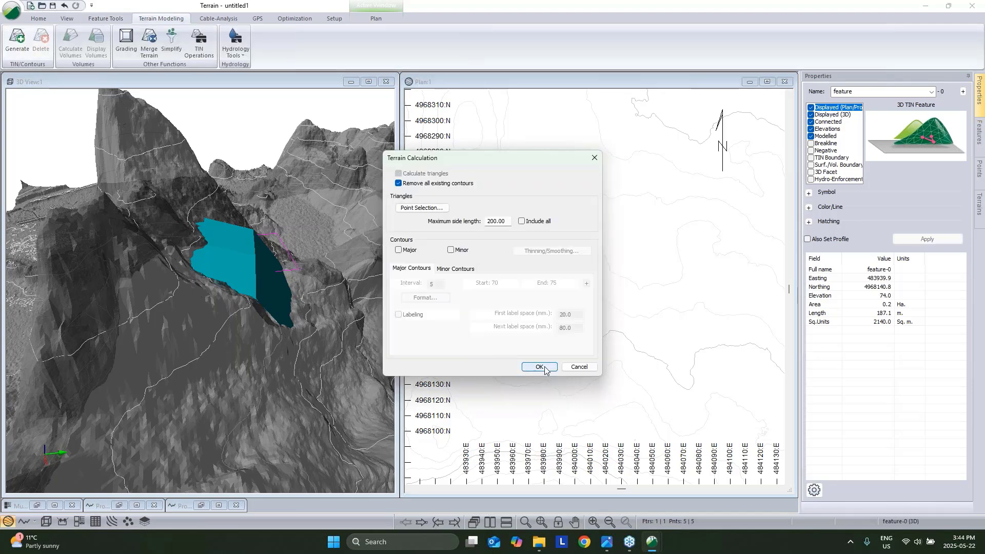
{"action": "left_click", "coordinate": [538, 366]}
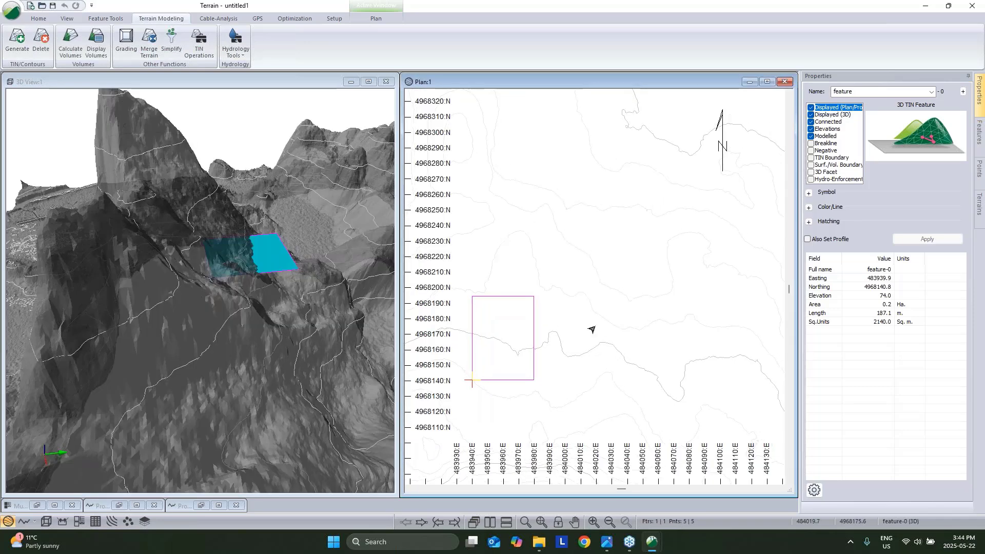
{"action": "left_click", "coordinate": [533, 322]}
Grade the pad's right side to the Topo file with slope lines at spacing 5, daylighting to the TIN boundary.
{"action": "left_click", "coordinate": [126, 40]}
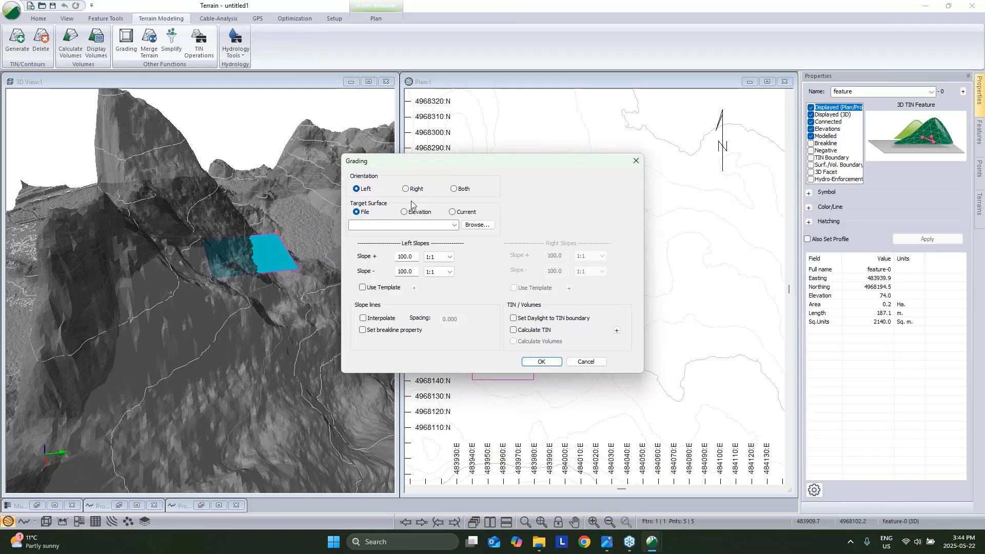
{"action": "left_click", "coordinate": [405, 189]}
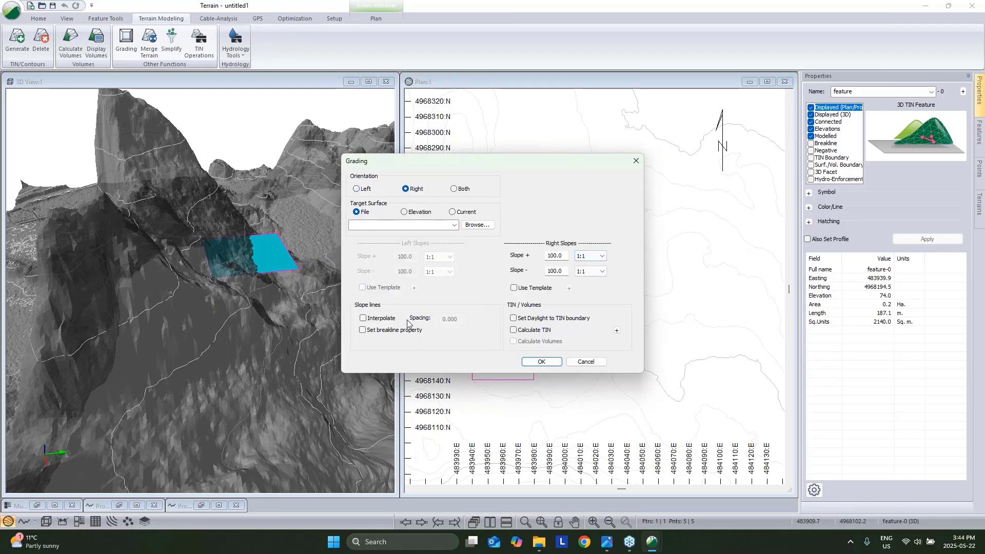
{"action": "left_click", "coordinate": [384, 320]}
{"action": "left_click", "coordinate": [455, 225]}
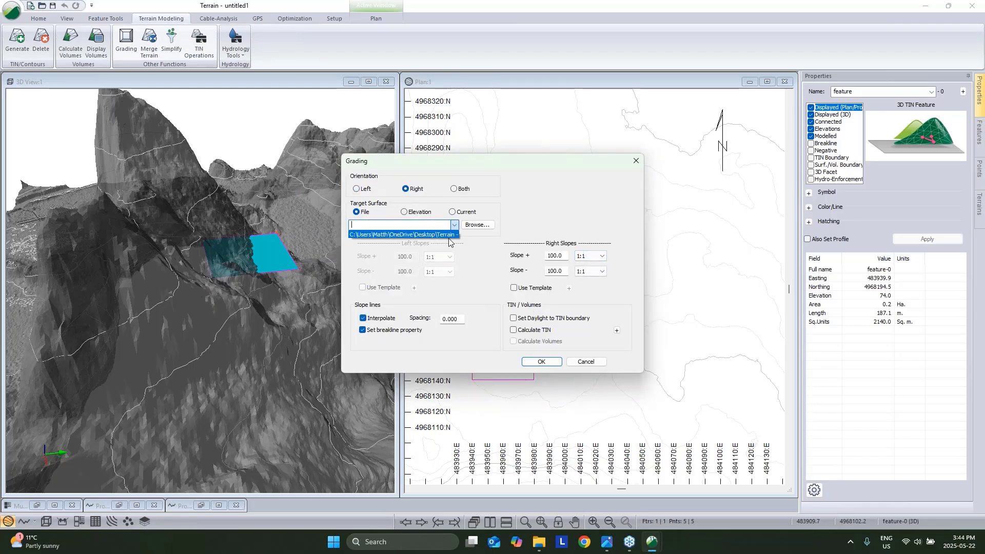
{"action": "left_click", "coordinate": [450, 236]}
{"action": "left_click_drag", "start_coordinate": [458, 319], "coordinate": [442, 319]}
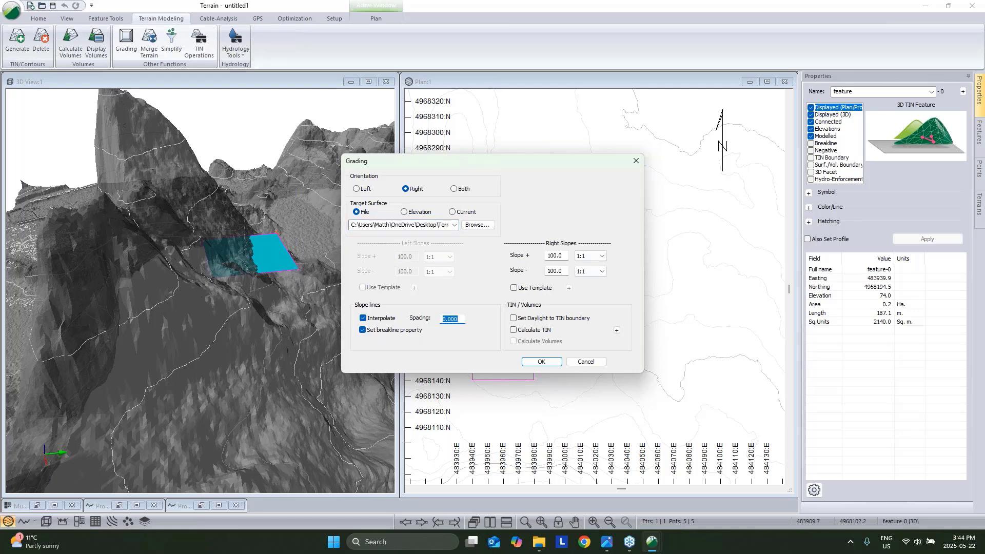
{"action": "left_click", "coordinate": [513, 319]}
{"action": "left_click", "coordinate": [513, 330]}
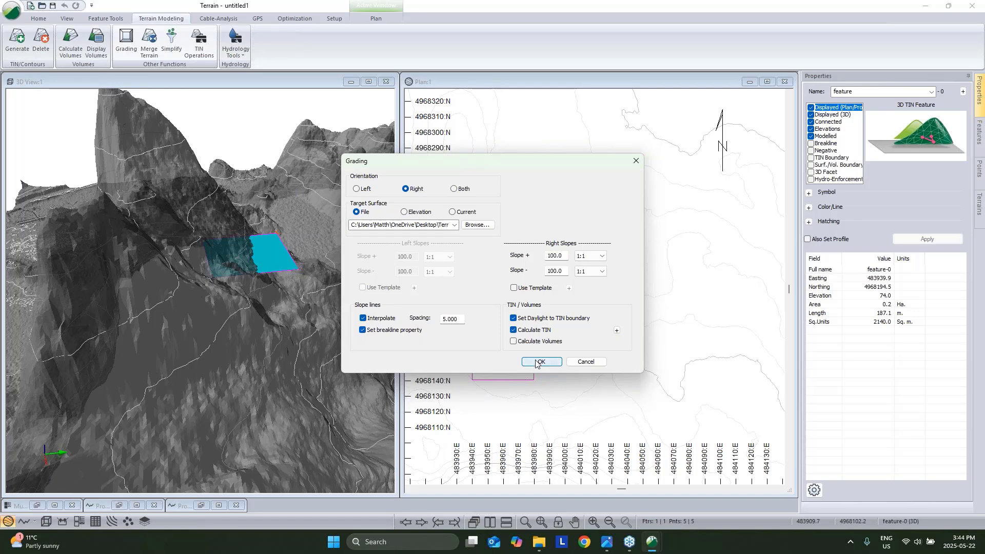
{"action": "left_click", "coordinate": [540, 363]}
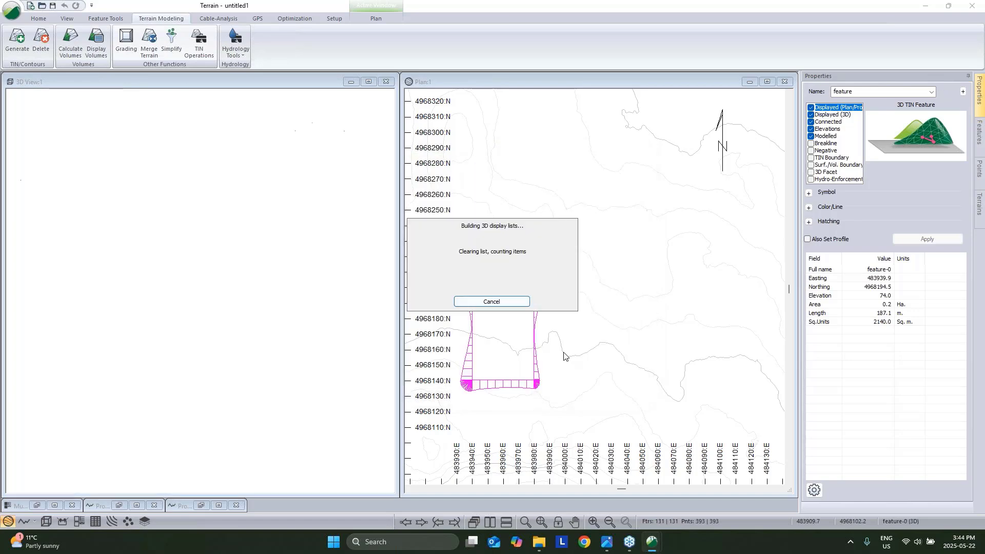
Close the volume report and orbit the 3D view to inspect the graded slopes.
{"action": "left_click", "coordinate": [588, 333]}
{"action": "left_click_drag", "start_coordinate": [307, 251], "coordinate": [136, 265]}
{"action": "scroll", "coordinate": [136, 265], "scroll_direction": "down", "scroll_amount": 10}
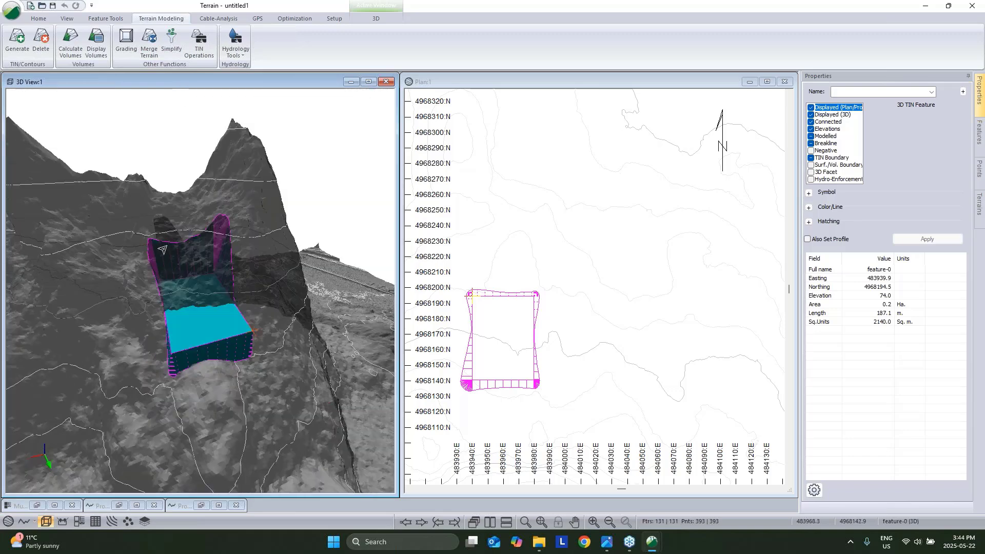
{"action": "left_click_drag", "start_coordinate": [231, 277], "coordinate": [205, 279]}
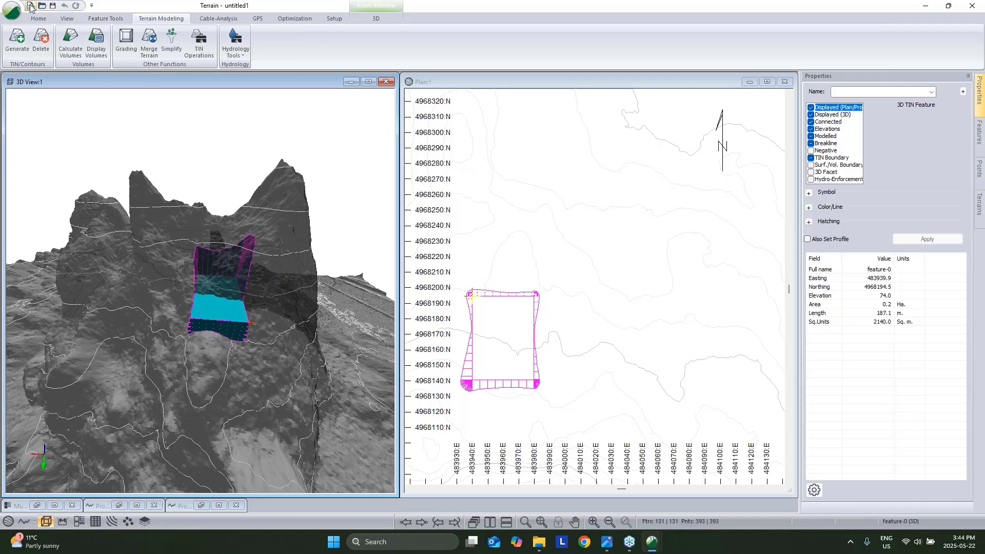
Save the model as Pad Phase 1.
{"action": "left_click", "coordinate": [11, 11]}
{"action": "left_click", "coordinate": [78, 127]}
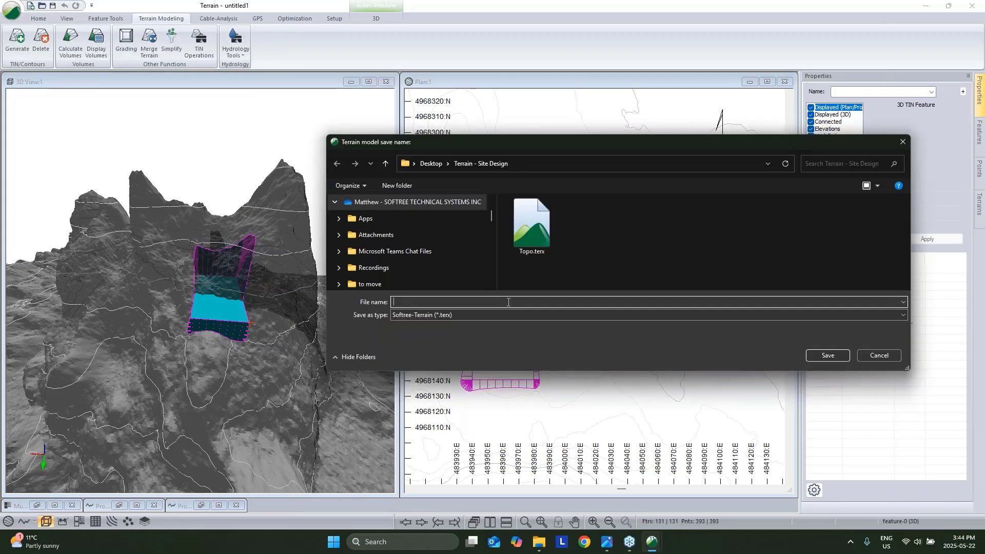
{"action": "type", "text": "Pad Phase 1"}
{"action": "left_click", "coordinate": [827, 355]}
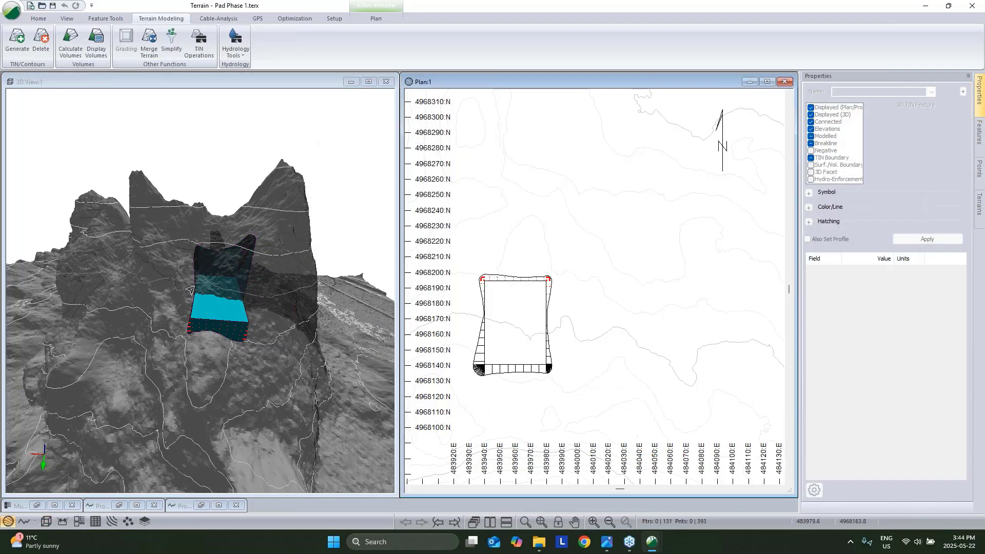
Orbit the 3D view to face the graded pad and restore the program window.
{"action": "left_click_drag", "start_coordinate": [208, 300], "coordinate": [230, 272]}
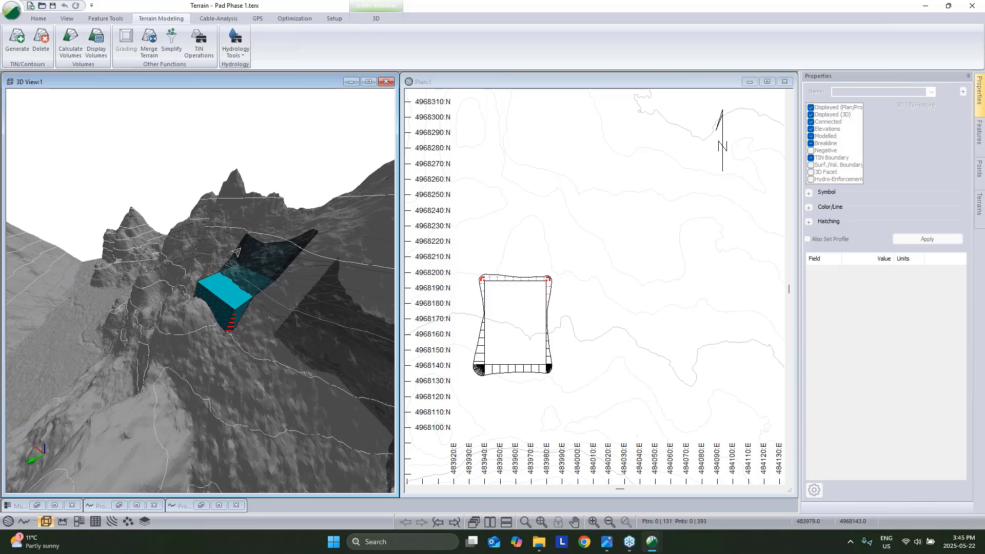
{"action": "mouse_move", "coordinate": [236, 252]}
{"action": "left_mouse_down"}
{"action": "mouse_move", "coordinate": [253, 249]}
{"action": "mouse_move", "coordinate": [243, 253]}
{"action": "left_mouse_up"}
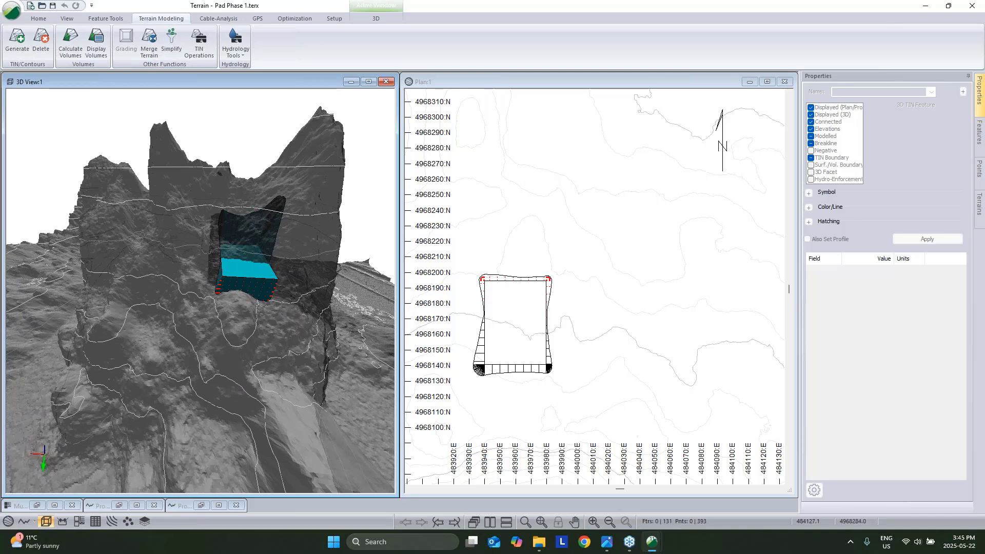
{"action": "double_click", "coordinate": [916, 10]}
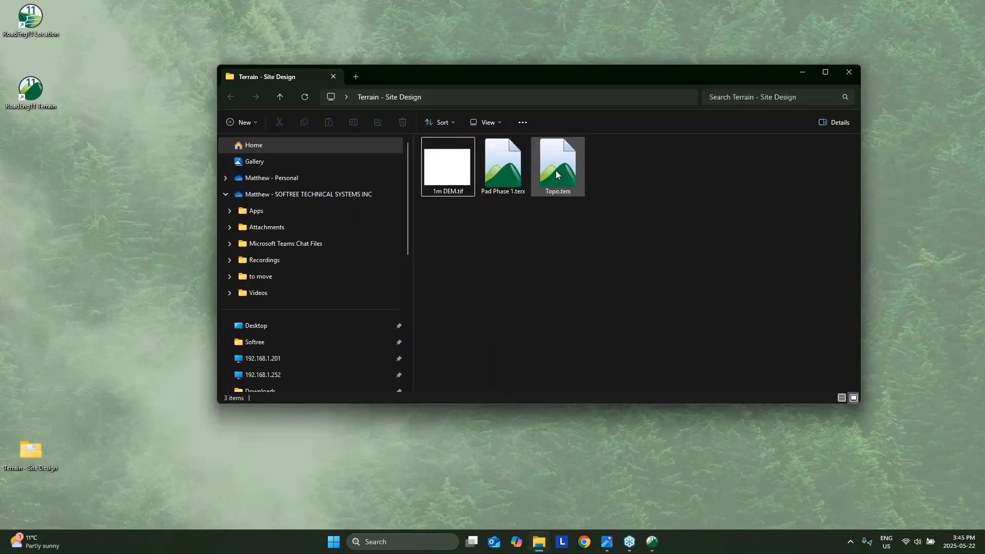
Open Topo.terx read-only and save it as Topo w P1.terx.
{"action": "double_click", "coordinate": [556, 171]}
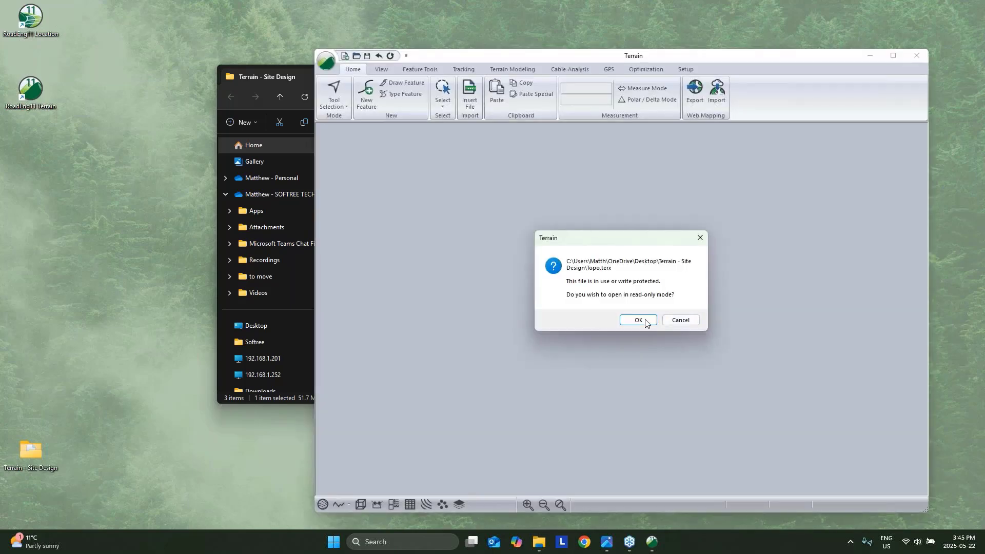
{"action": "left_click", "coordinate": [639, 321]}
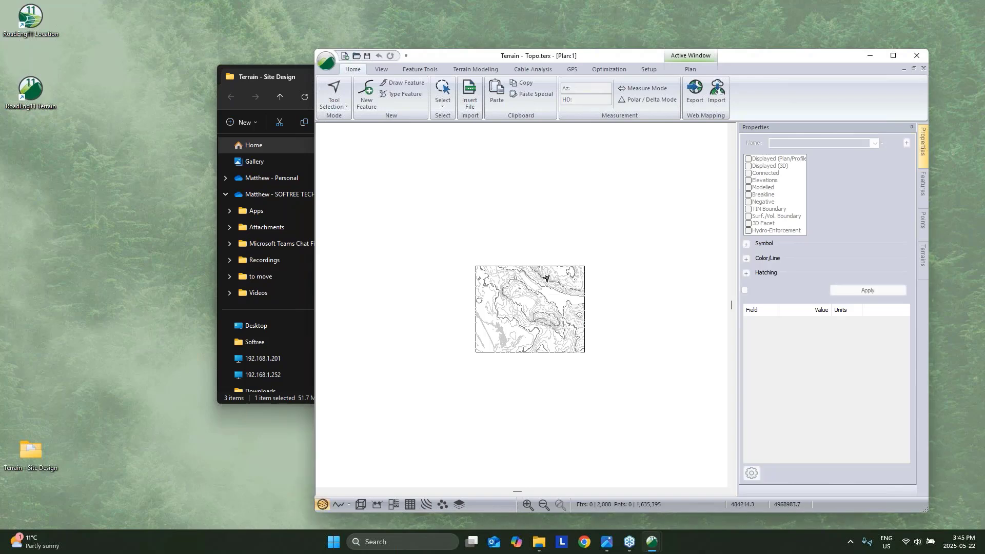
{"action": "left_click", "coordinate": [326, 61]}
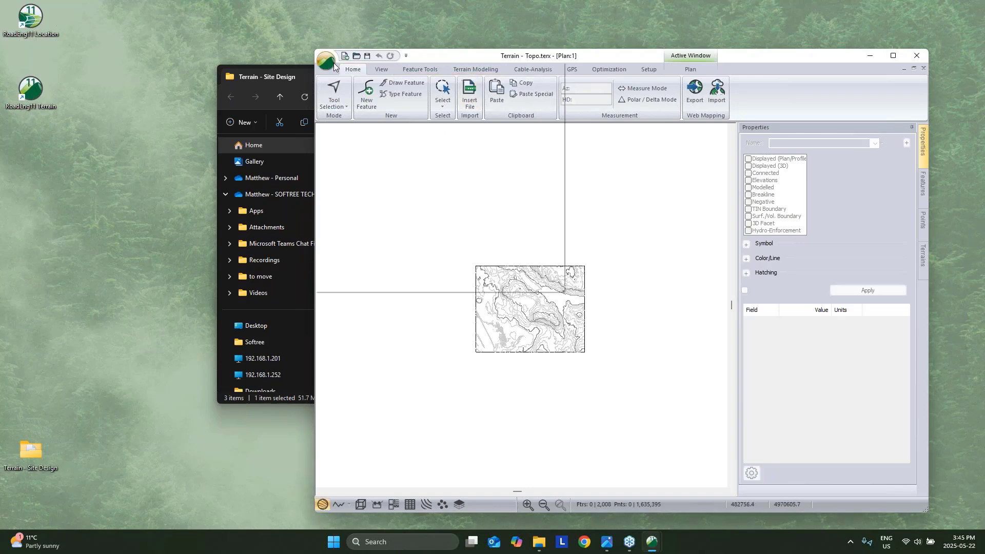
{"action": "left_click", "coordinate": [342, 174]}
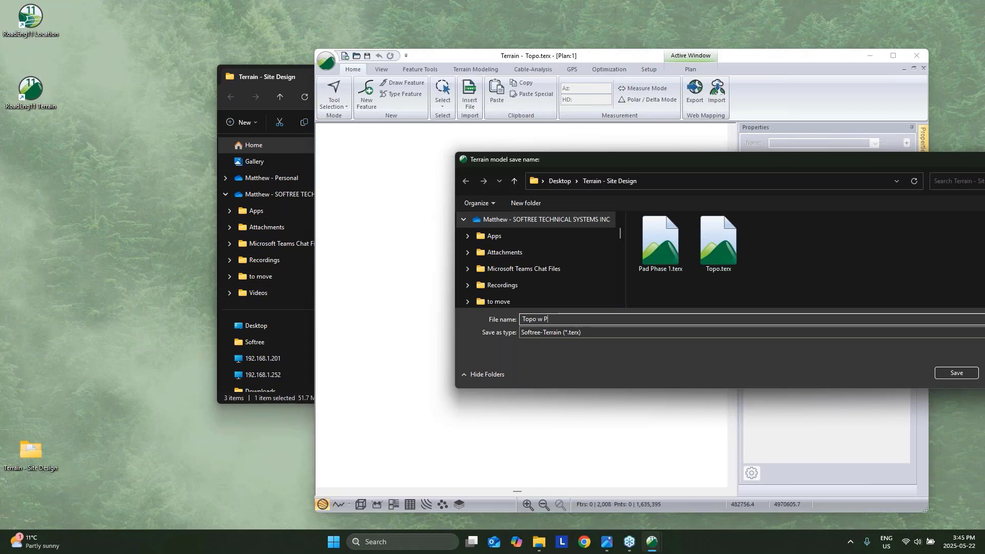
{"action": "left_click", "coordinate": [956, 373]}
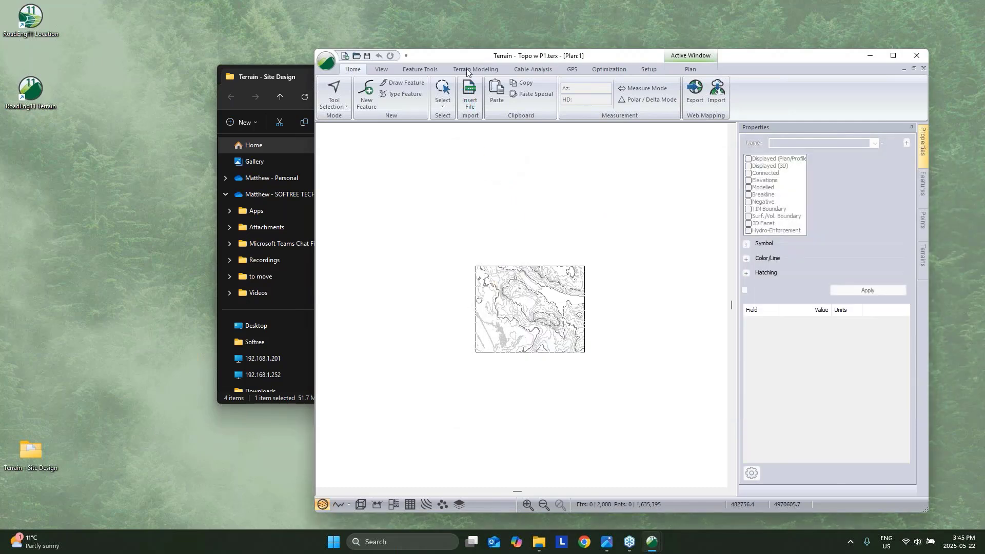
Merge the Pad Phase 1.terx terrain into the topo model, accepting the no-undo warning.
{"action": "left_click", "coordinate": [467, 69]}
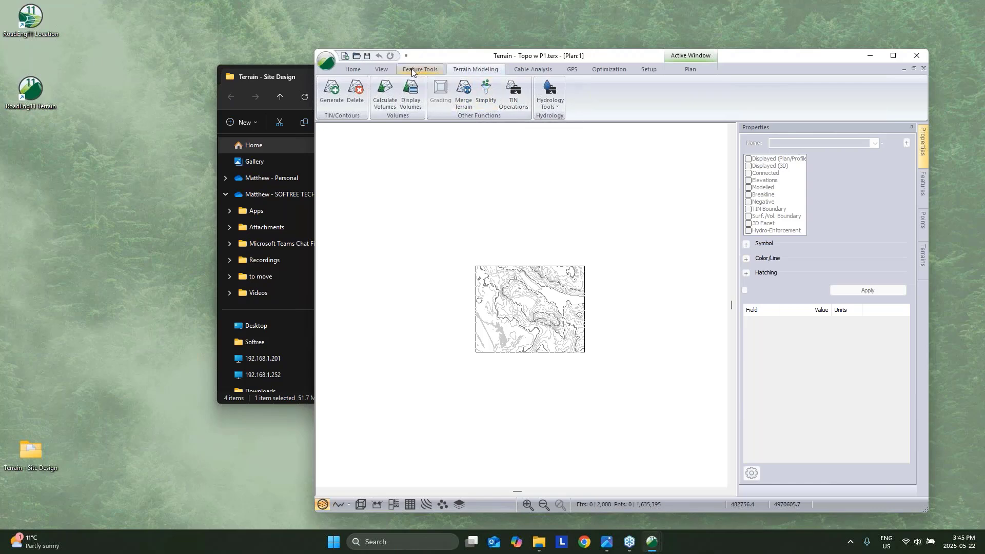
{"action": "left_click", "coordinate": [468, 94]}
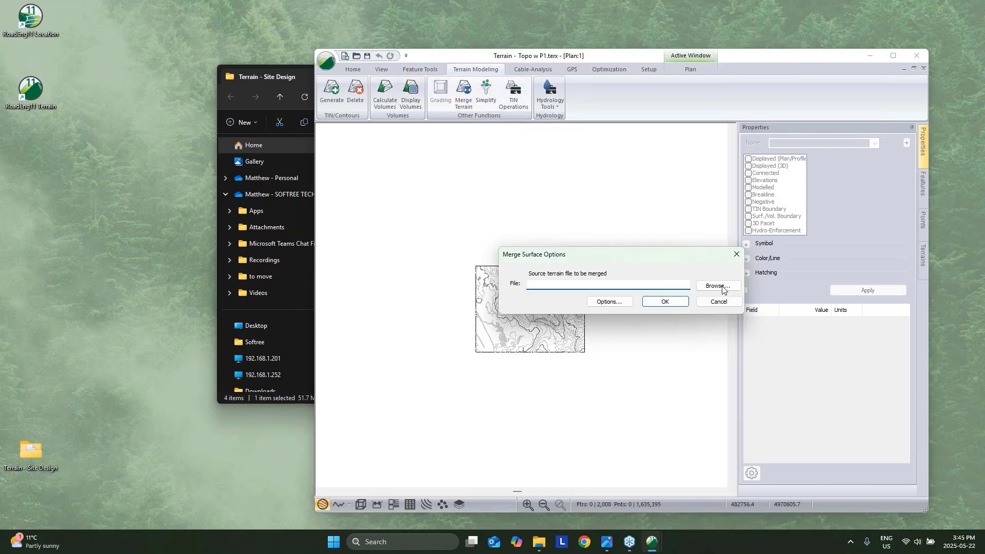
{"action": "left_click", "coordinate": [718, 286]}
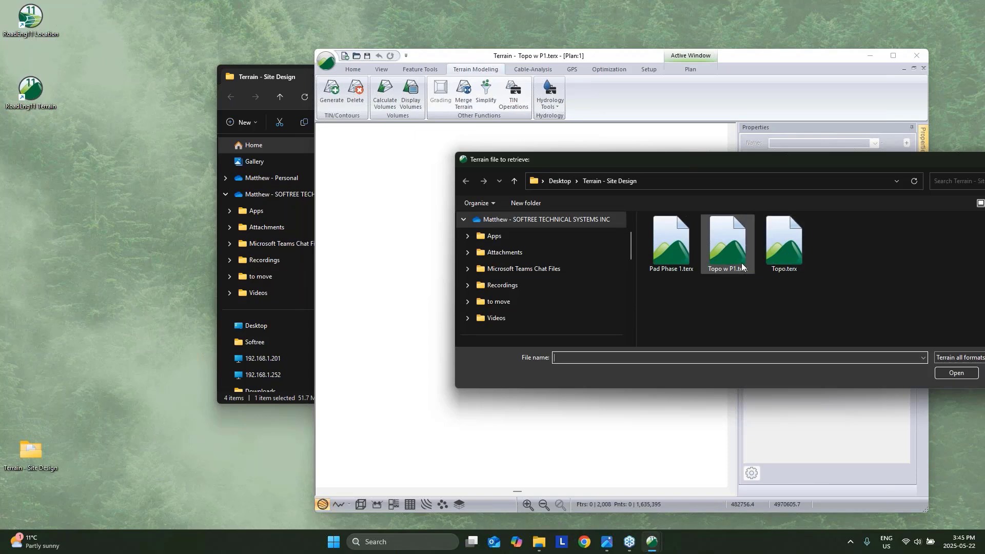
{"action": "left_click", "coordinate": [690, 257]}
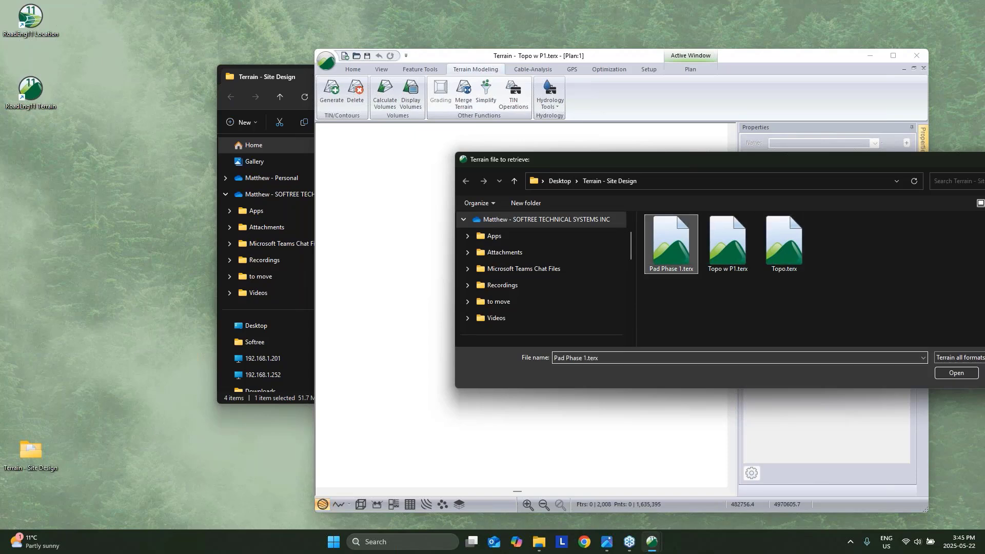
{"action": "left_click", "coordinate": [941, 374]}
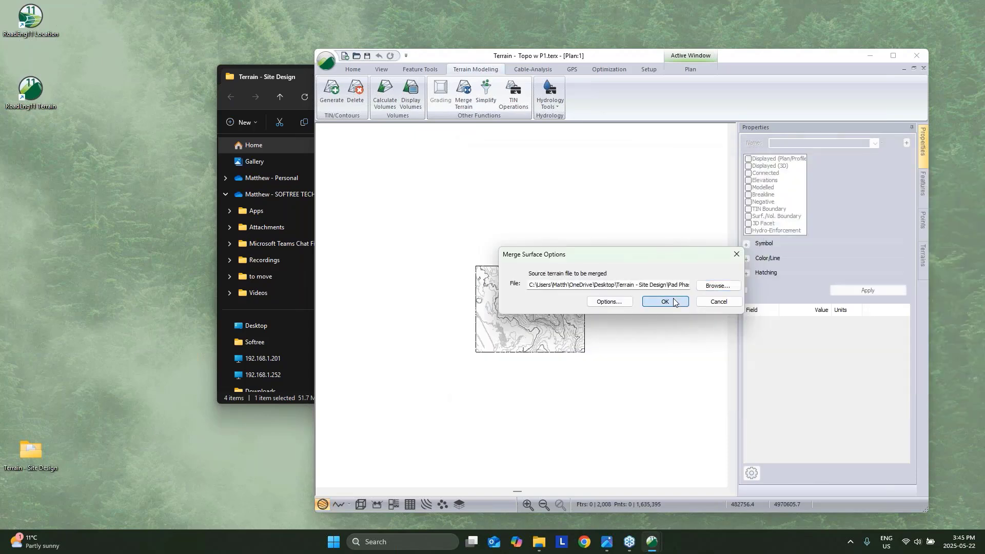
{"action": "left_click", "coordinate": [667, 302]}
{"action": "left_click", "coordinate": [588, 294]}
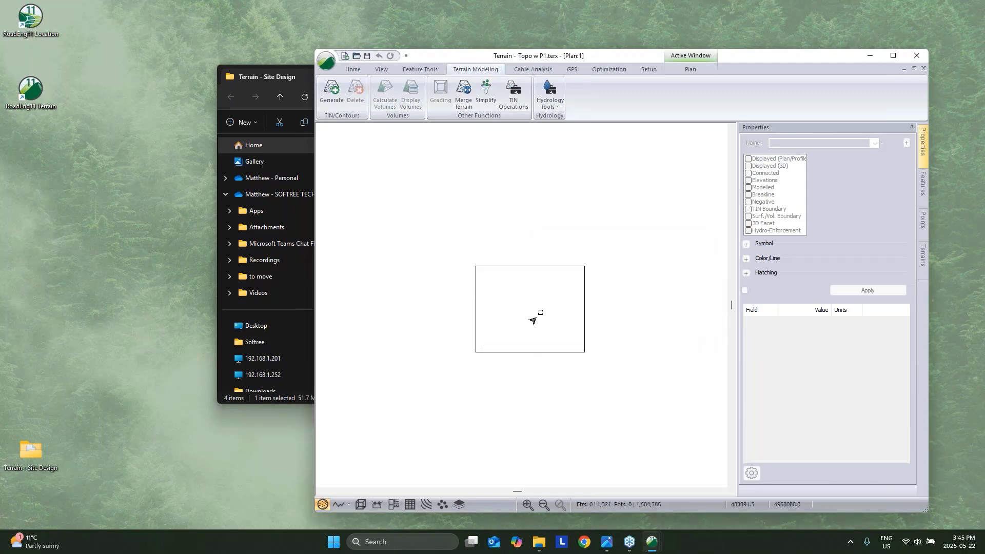
Zoom in to check the merged terrain, then bring up the terrain calculation settings.
{"action": "scroll", "coordinate": [536, 313], "scroll_direction": "up", "scroll_amount": 5}
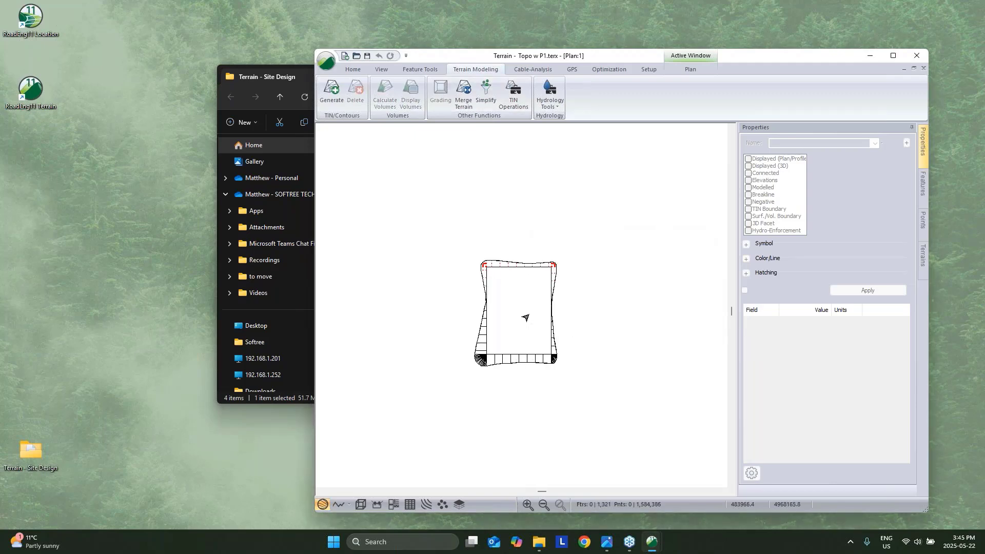
{"action": "left_click", "coordinate": [526, 315]}
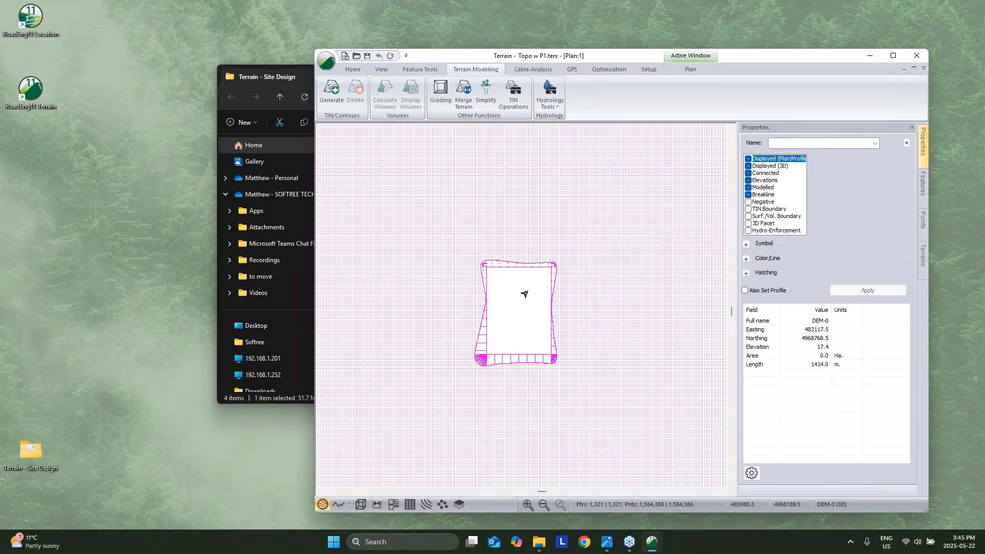
{"action": "key", "text": "Escape"}
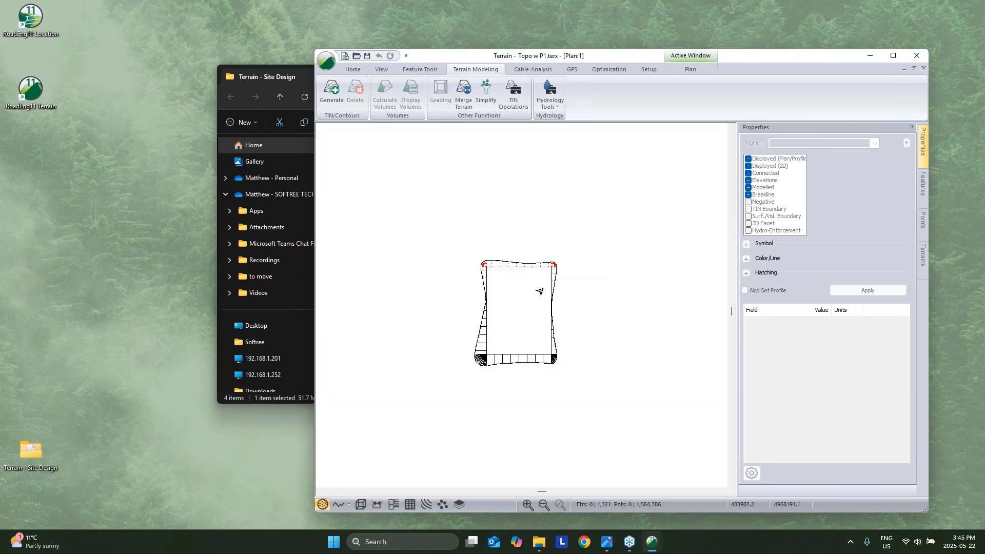
{"action": "left_click", "coordinate": [331, 92]}
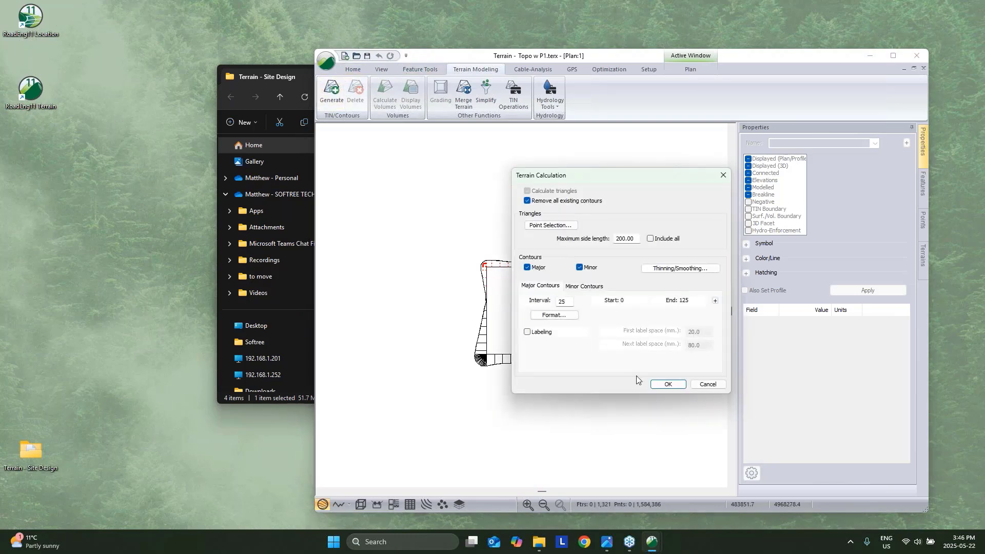
Regenerate the merged contours, view the graded pad in shaded 3D, then launch a fresh Terrain session.
{"action": "left_click", "coordinate": [668, 384]}
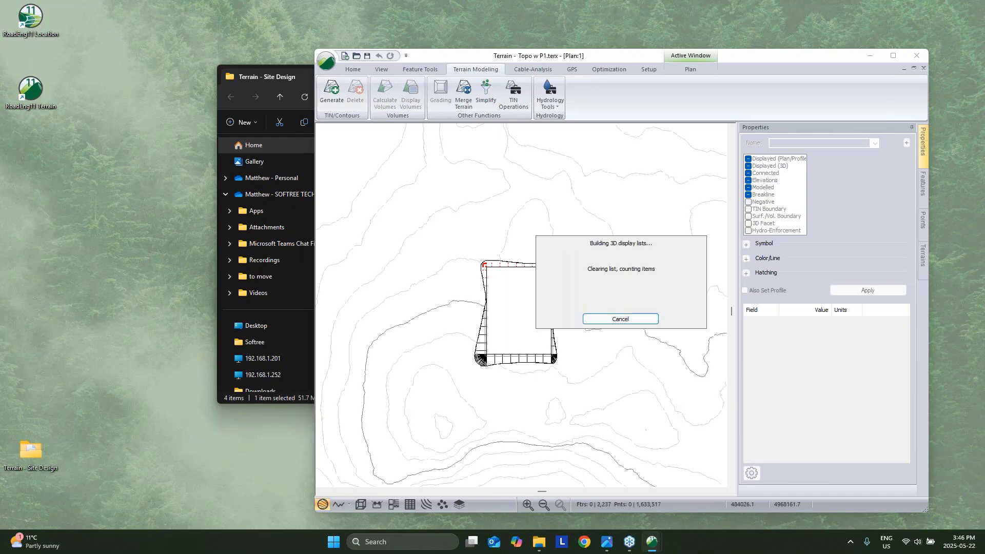
{"action": "left_click", "coordinate": [361, 504]}
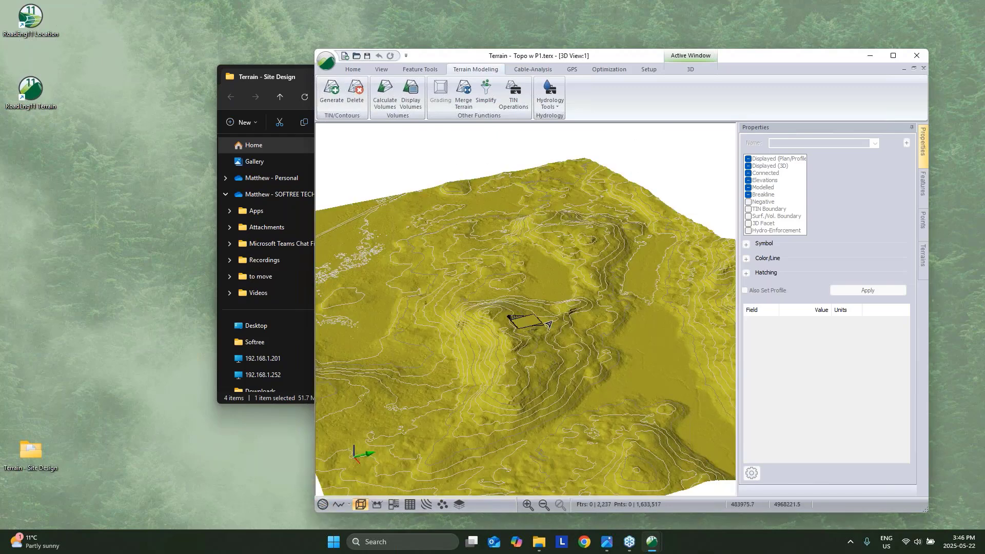
{"action": "scroll", "coordinate": [564, 350], "scroll_direction": "up", "scroll_amount": 7}
{"action": "middle_click_drag", "start_coordinate": [423, 271], "coordinate": [611, 370]}
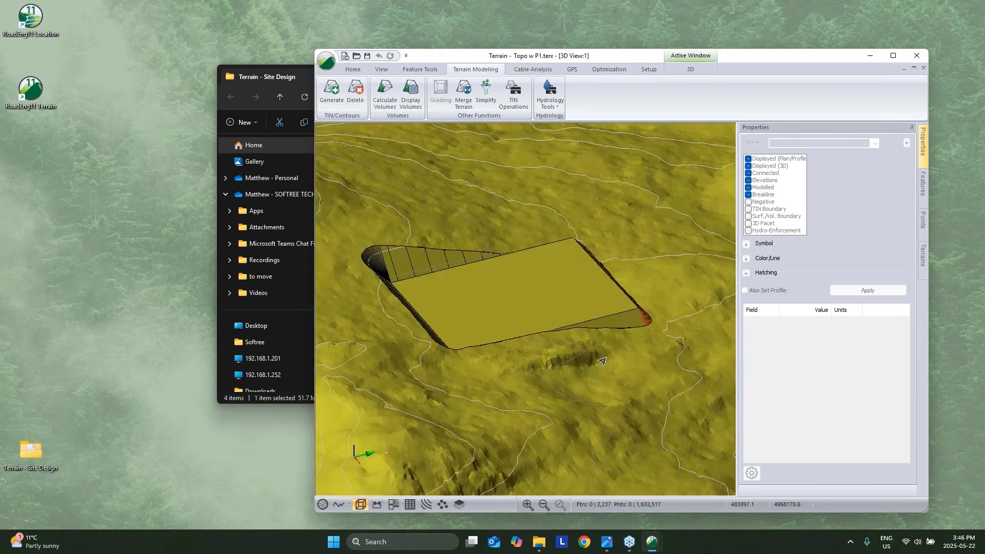
{"action": "scroll", "coordinate": [610, 370], "scroll_direction": "down", "scroll_amount": 1}
{"action": "left_click_drag", "start_coordinate": [610, 369], "coordinate": [506, 359]}
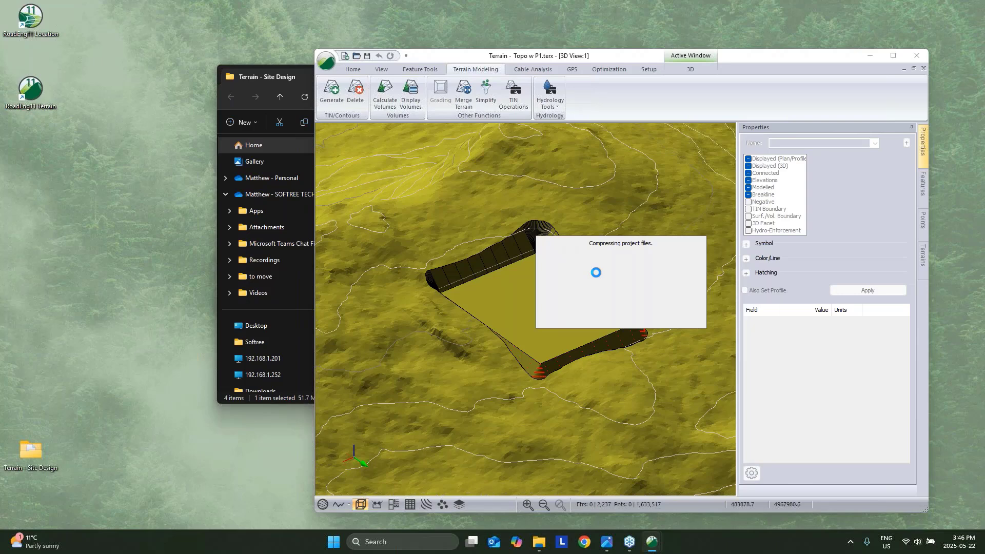
{"action": "left_click", "coordinate": [869, 57]}
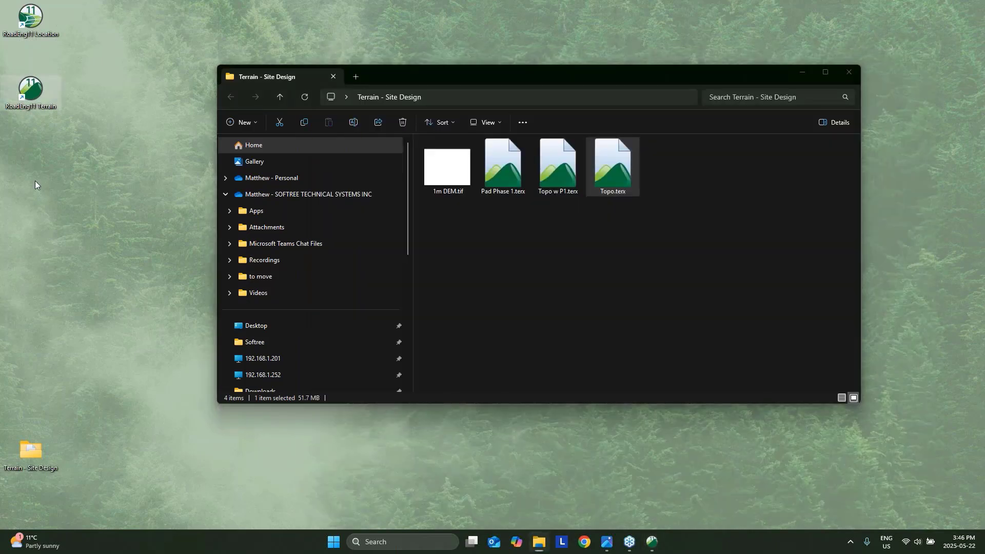
{"action": "double_click", "coordinate": [31, 90]}
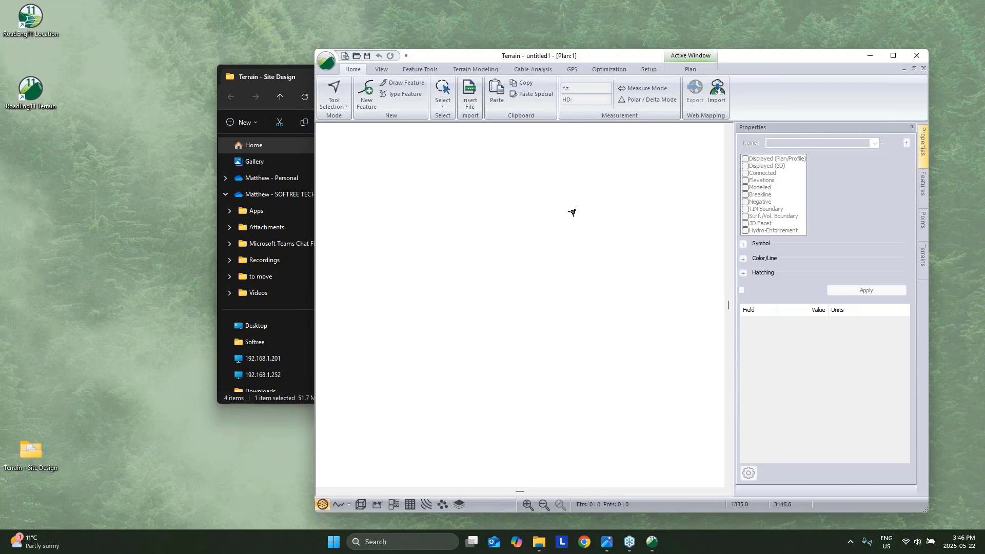
Add Topo w P1.terx as the background file in the plan's Plan Options.
{"action": "right_click", "coordinate": [580, 206]}
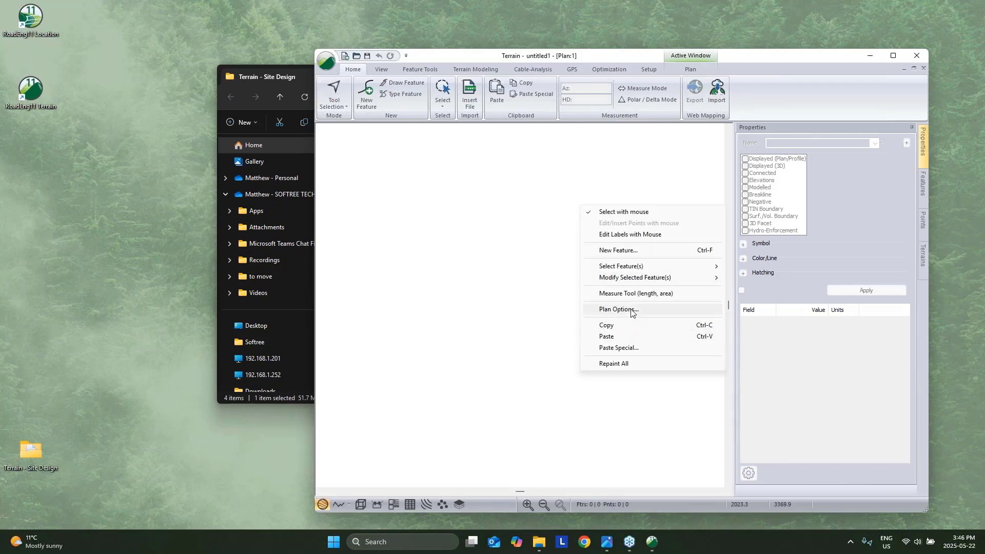
{"action": "left_click", "coordinate": [631, 310]}
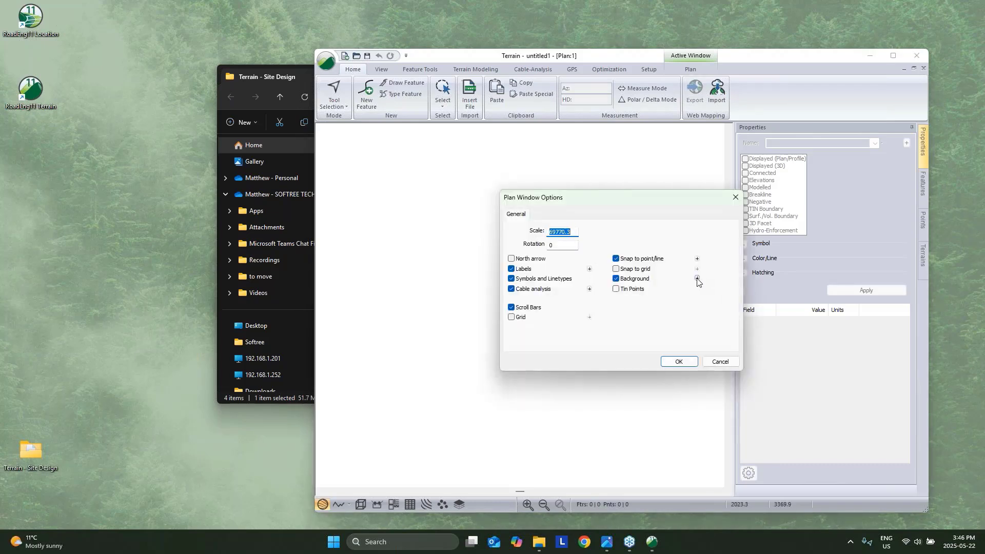
{"action": "left_click", "coordinate": [697, 279]}
{"action": "left_click", "coordinate": [718, 239]}
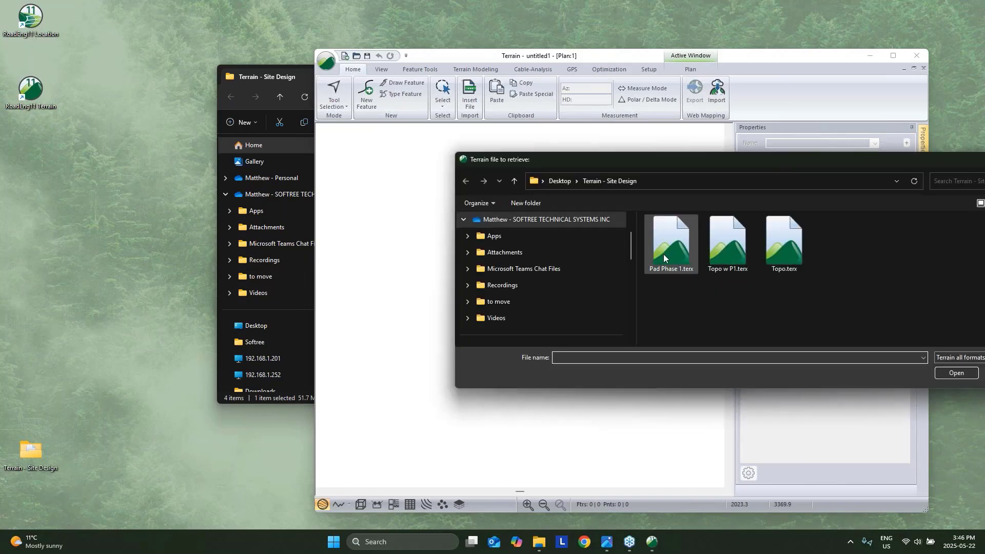
{"action": "left_click", "coordinate": [728, 245]}
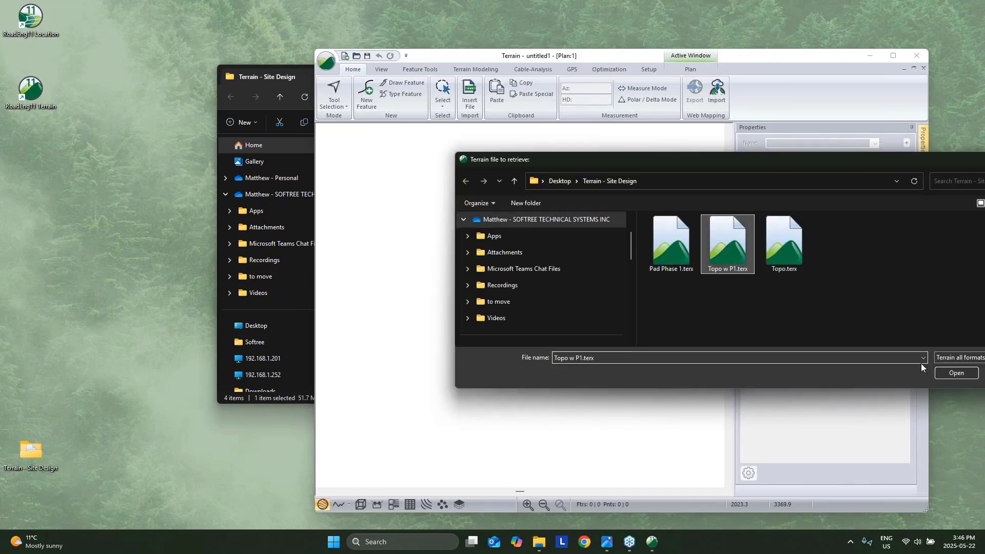
{"action": "left_click", "coordinate": [955, 374]}
{"action": "left_click", "coordinate": [597, 338]}
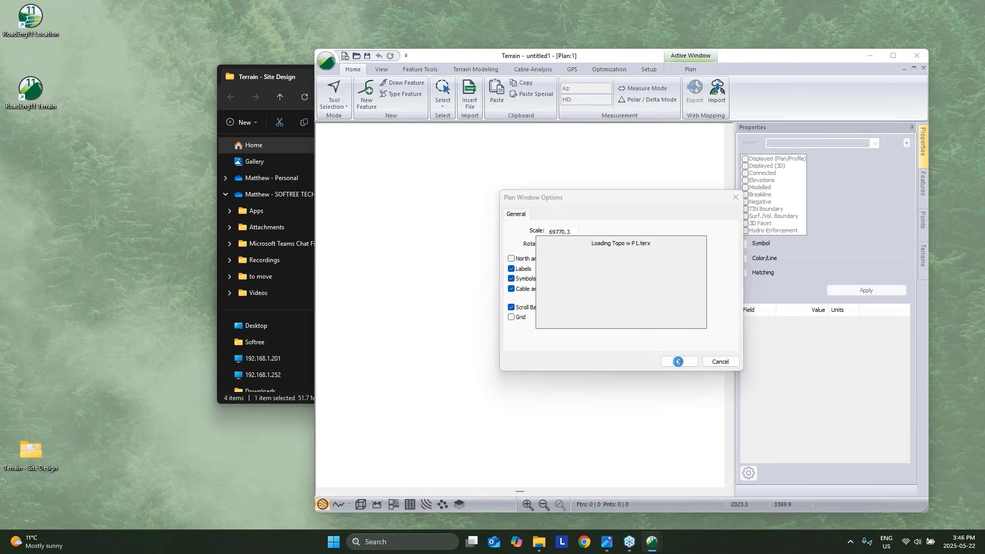
{"action": "left_click", "coordinate": [678, 362]}
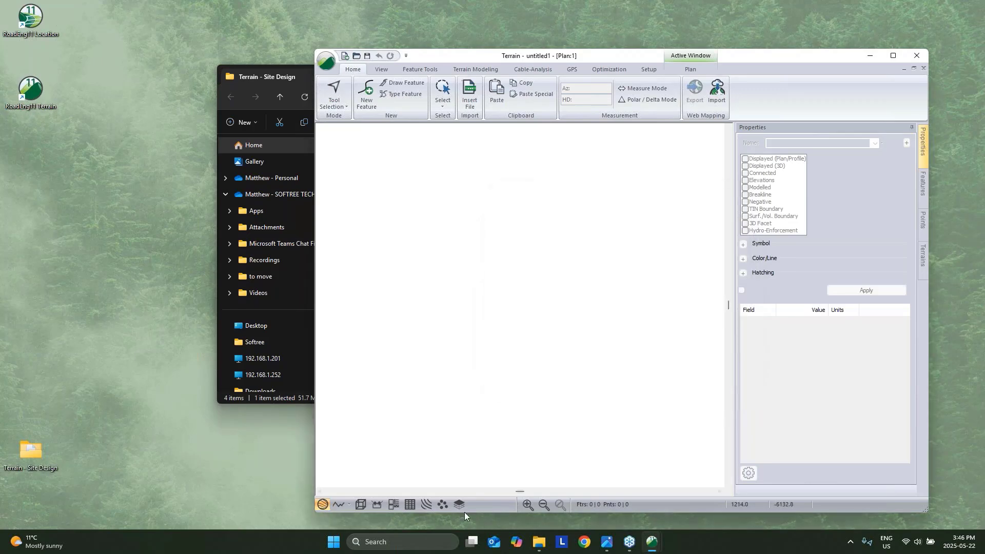
Maximize the Terrain window and zoom to the full background contour map.
{"action": "left_click", "coordinate": [361, 504]}
{"action": "left_click", "coordinate": [323, 503]}
{"action": "left_click", "coordinate": [893, 55]}
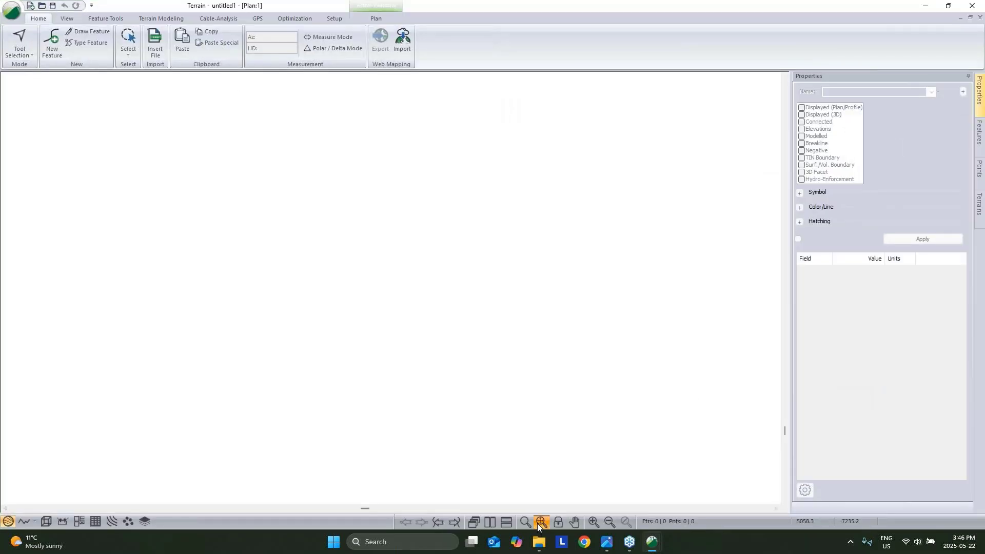
{"action": "left_click", "coordinate": [537, 523]}
{"action": "scroll", "coordinate": [440, 305], "scroll_direction": "up", "scroll_amount": 5}
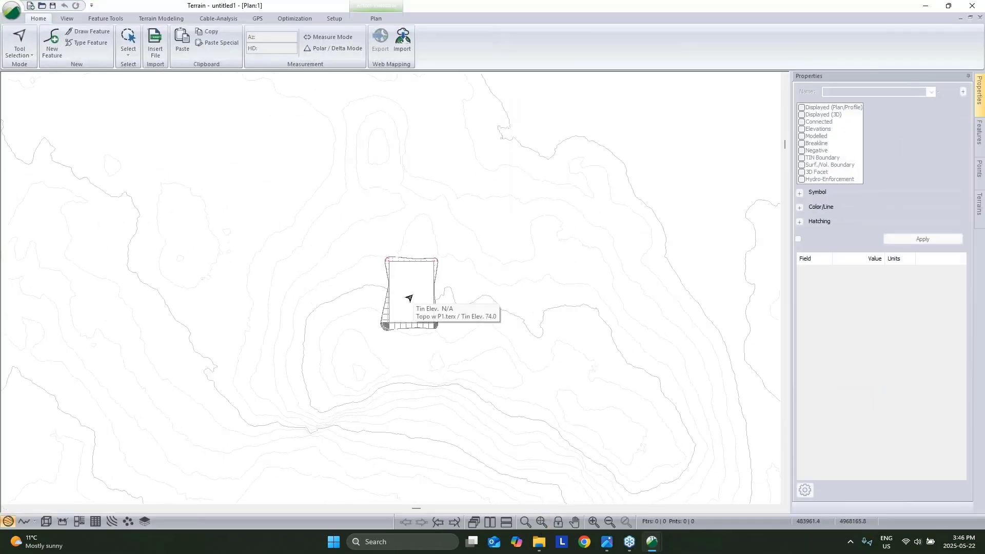
Draw a new diagonal feature line at default elevation 100.0 toward the pad centre.
{"action": "key", "text": "n"}
{"action": "left_click", "coordinate": [265, 79]}
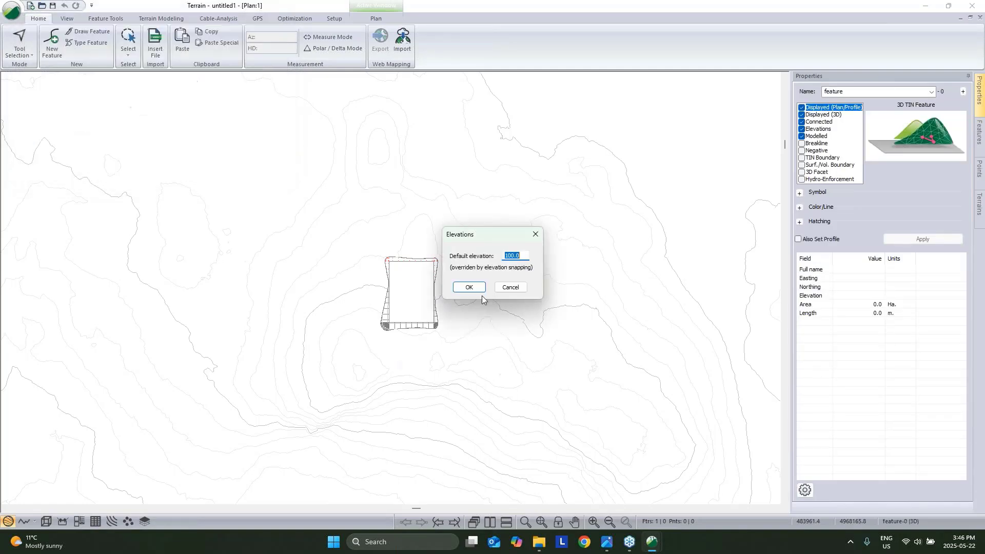
{"action": "left_click", "coordinate": [476, 286]}
{"action": "left_click", "coordinate": [352, 348]}
{"action": "left_click", "coordinate": [405, 291]}
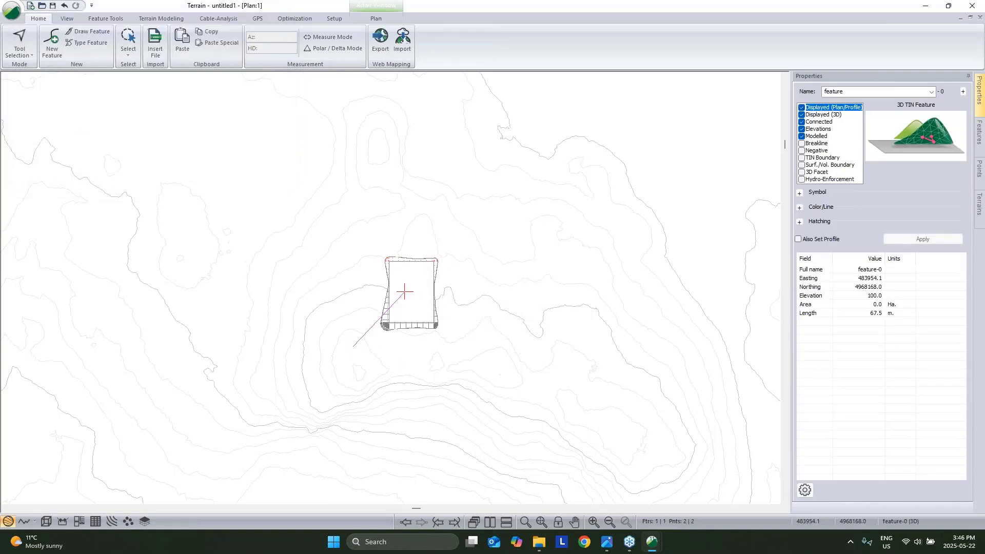
Convert the diagonal line into a rectangle with the Shape tool's Diagonal to Rectangle option.
{"action": "left_click", "coordinate": [173, 20]}
{"action": "left_click", "coordinate": [108, 19]}
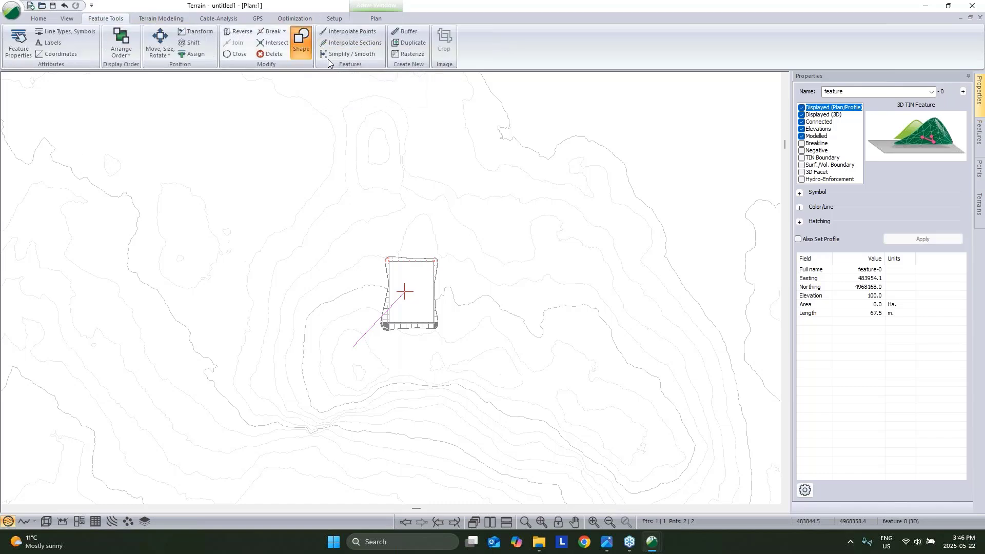
{"action": "left_click", "coordinate": [303, 44]}
{"action": "left_click", "coordinate": [443, 248]}
{"action": "left_click", "coordinate": [440, 270]}
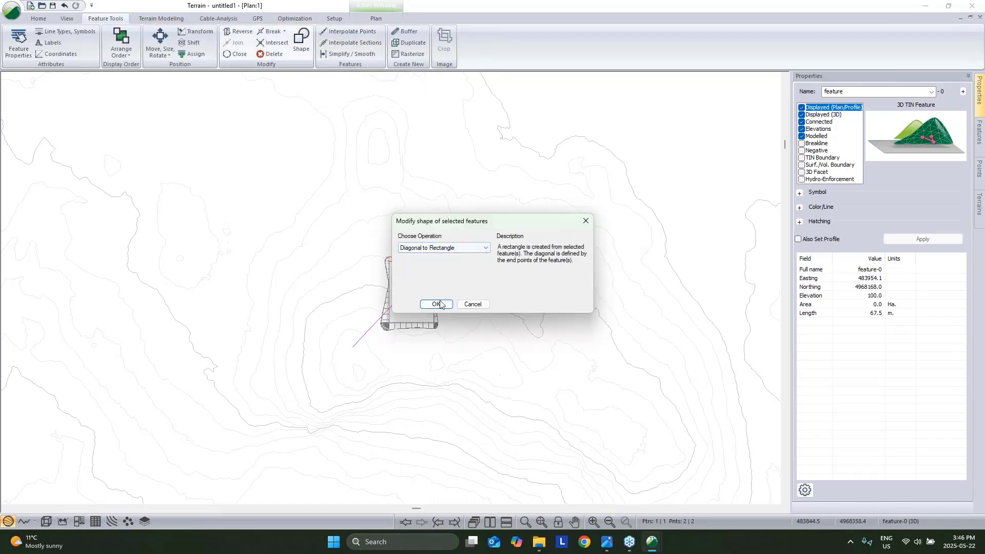
{"action": "left_click", "coordinate": [436, 304]}
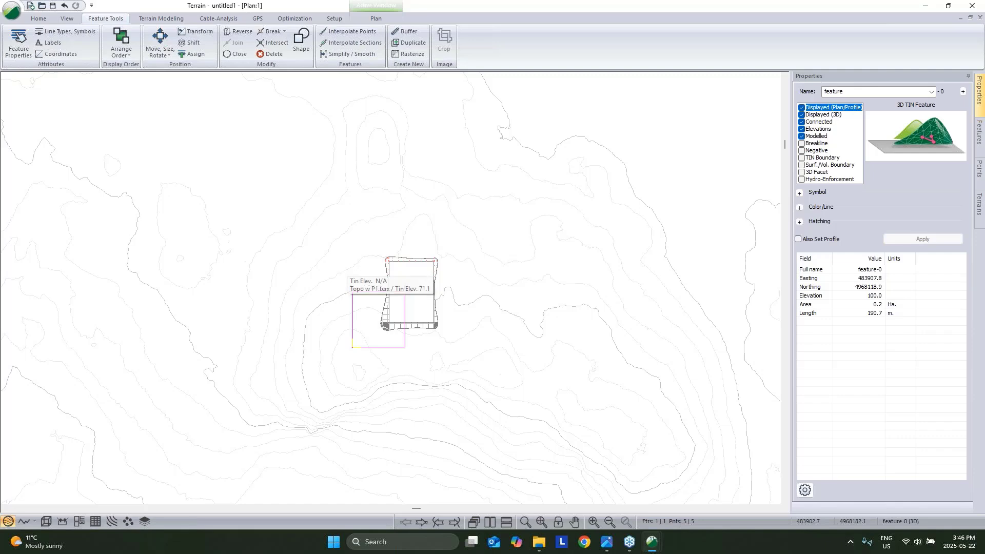
Reselect the new rectangle pad and step its current point to the top-left vertex.
{"action": "left_click", "coordinate": [404, 347]}
{"action": "left_click", "coordinate": [352, 347]}
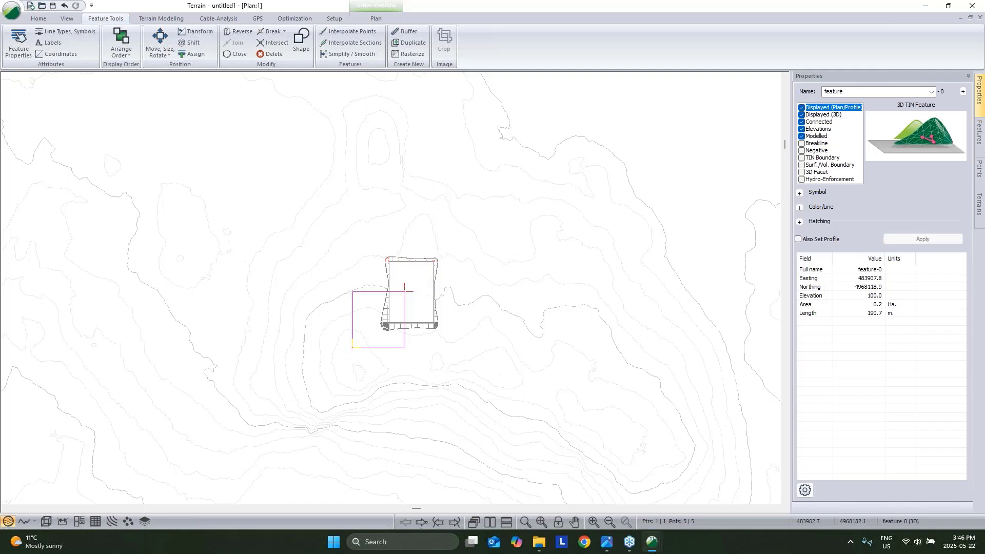
{"action": "right_click", "coordinate": [203, 164]}
{"action": "left_click", "coordinate": [262, 172]}
{"action": "left_click", "coordinate": [360, 346]}
{"action": "left_click", "coordinate": [341, 360]}
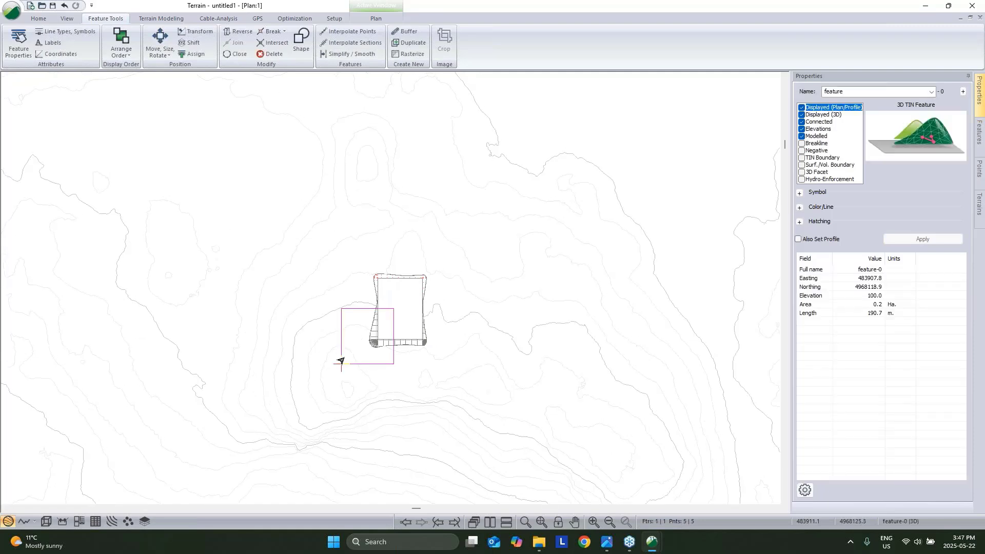
{"action": "key", "text": "Left"}
{"action": "key", "text": "Left"}
{"action": "key", "text": "Right"}
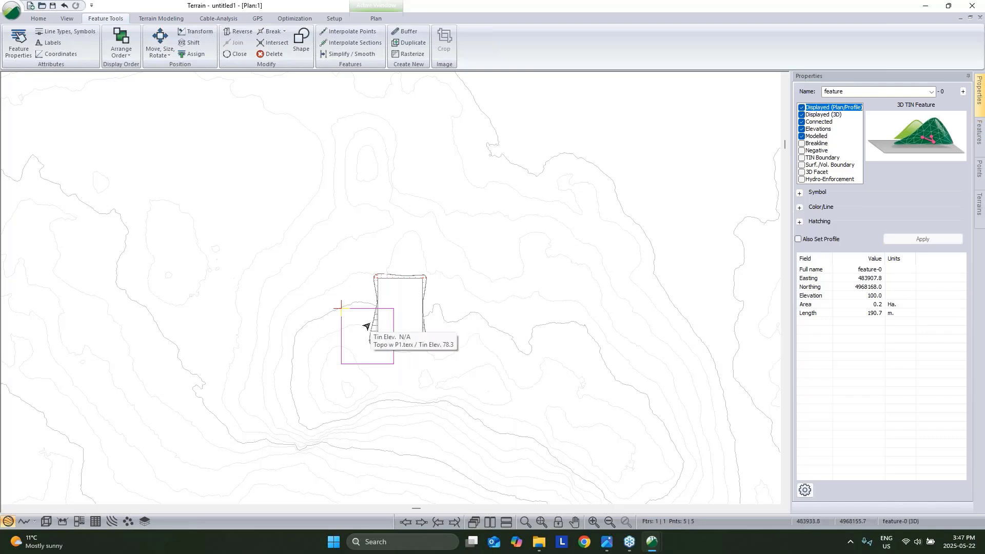
Lower the new pad's elevation to 78.0 using Shift.
{"action": "left_click", "coordinate": [191, 42]}
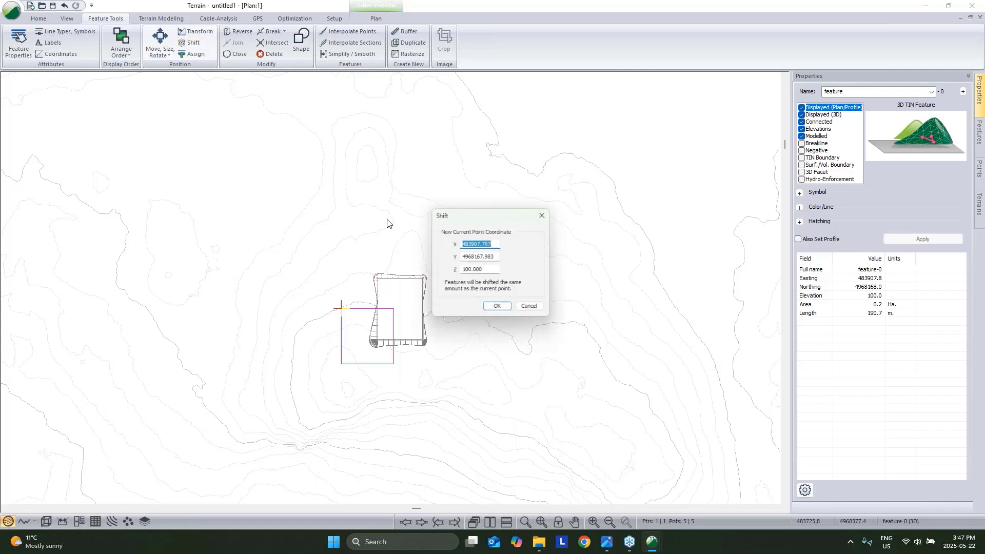
{"action": "key", "text": "Tab"}
{"action": "key", "text": "Tab"}
{"action": "type", "text": "75"}
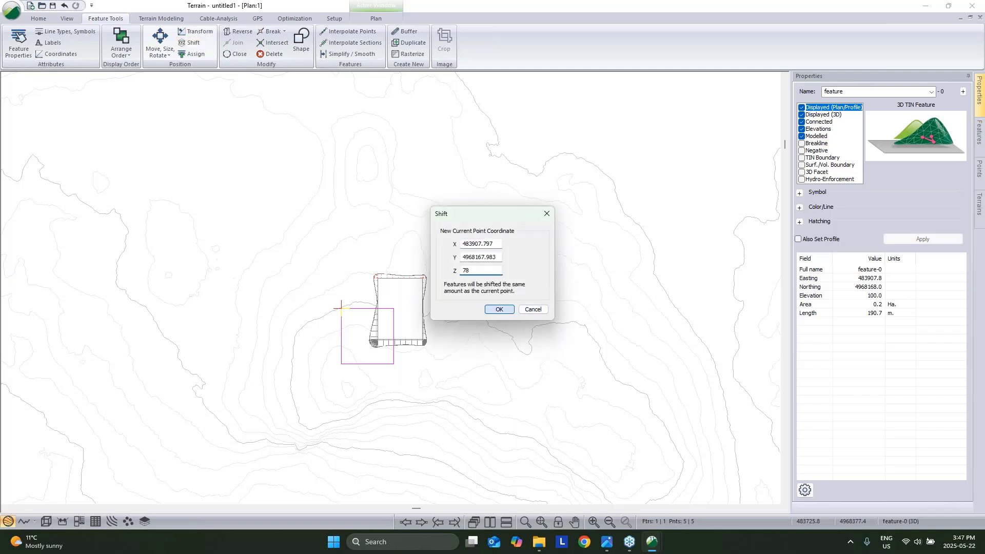
{"action": "left_click", "coordinate": [498, 309]}
Grade the pad against Topo w P1 with interpolated breakline slopes at spacing 2, daylight and volumes.
{"action": "left_click", "coordinate": [160, 19]}
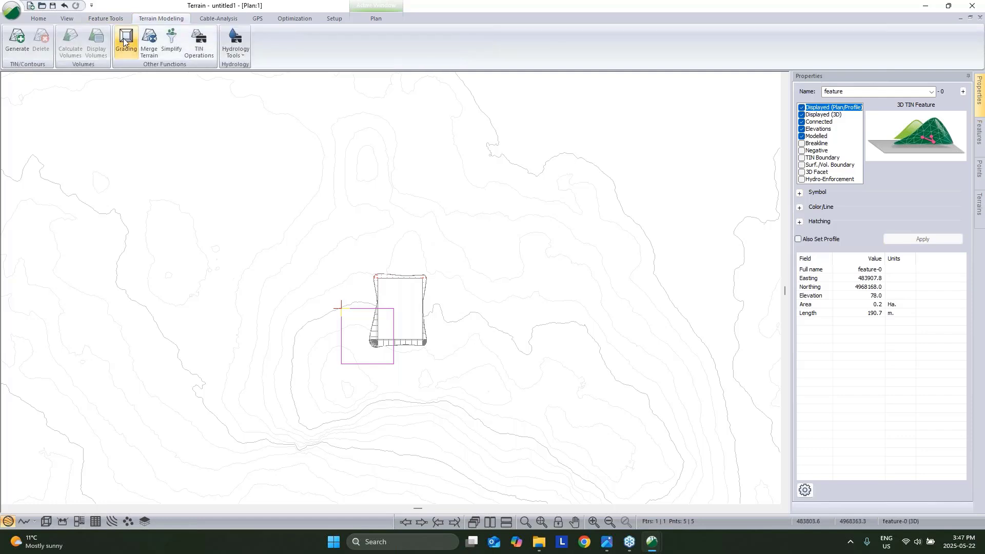
{"action": "left_click", "coordinate": [126, 43]}
{"action": "left_click", "coordinate": [454, 225]}
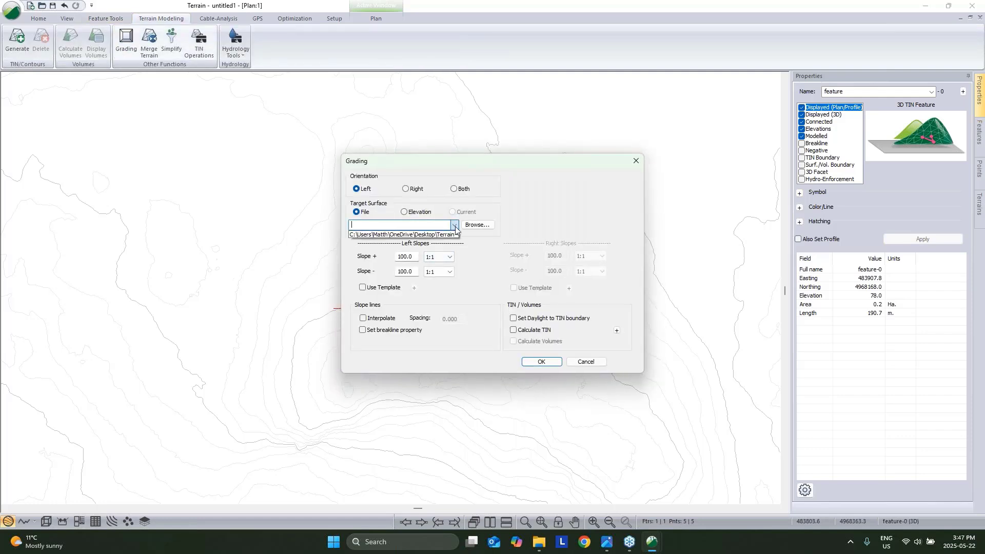
{"action": "left_click", "coordinate": [437, 239]}
{"action": "left_click", "coordinate": [363, 318]}
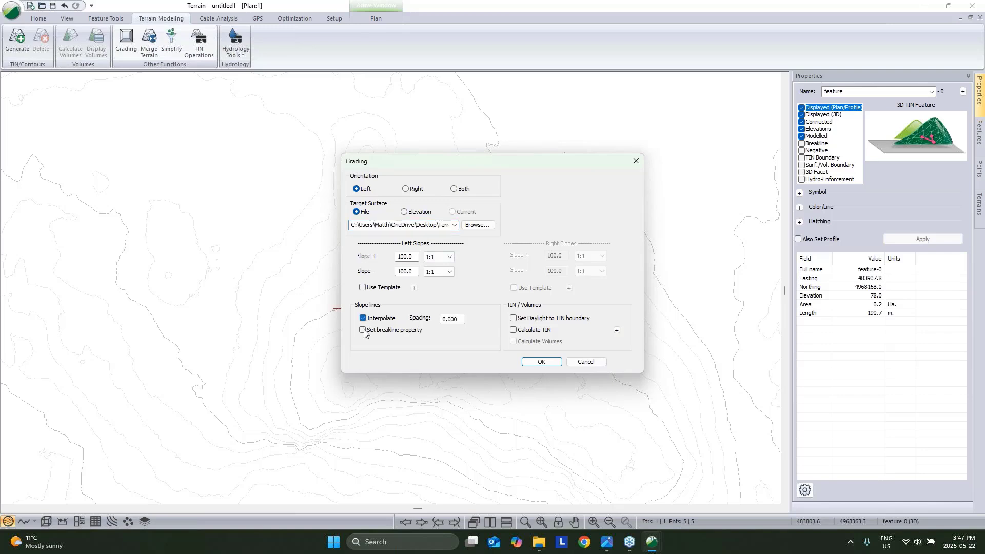
{"action": "left_click", "coordinate": [363, 330]}
{"action": "left_click", "coordinate": [450, 319]}
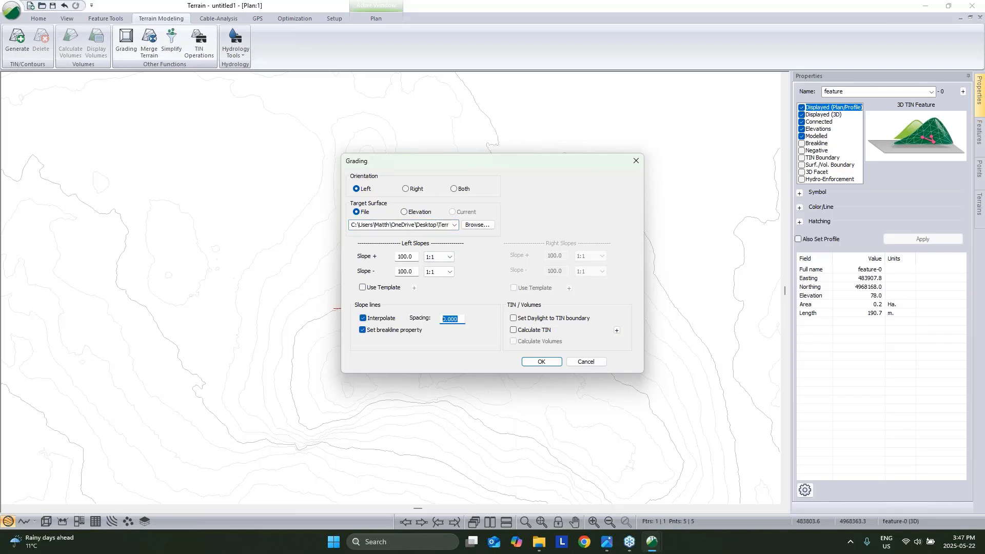
{"action": "type", "text": "2"}
{"action": "left_click", "coordinate": [514, 318]}
{"action": "left_click", "coordinate": [514, 342]}
{"action": "left_click", "coordinate": [542, 362]}
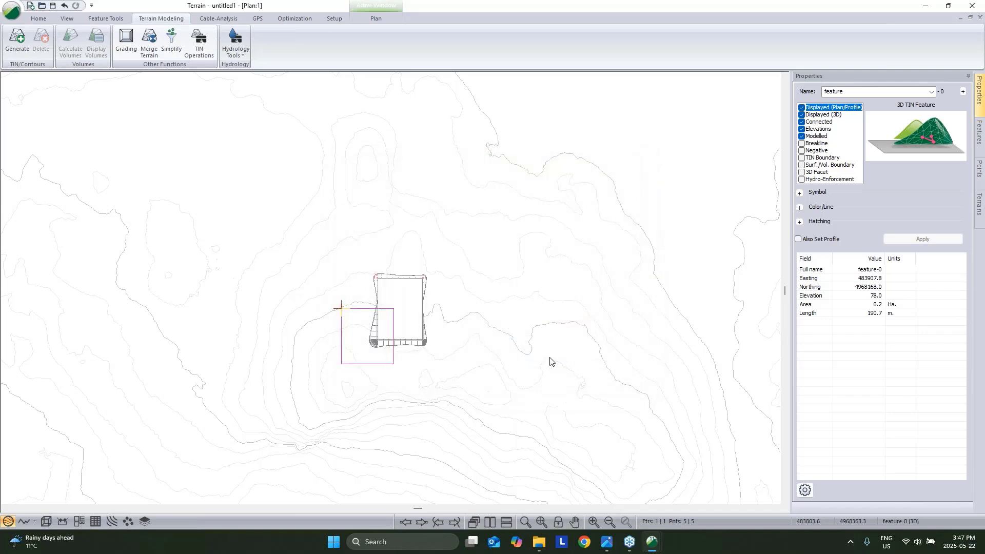
{"action": "left_click", "coordinate": [608, 335]}
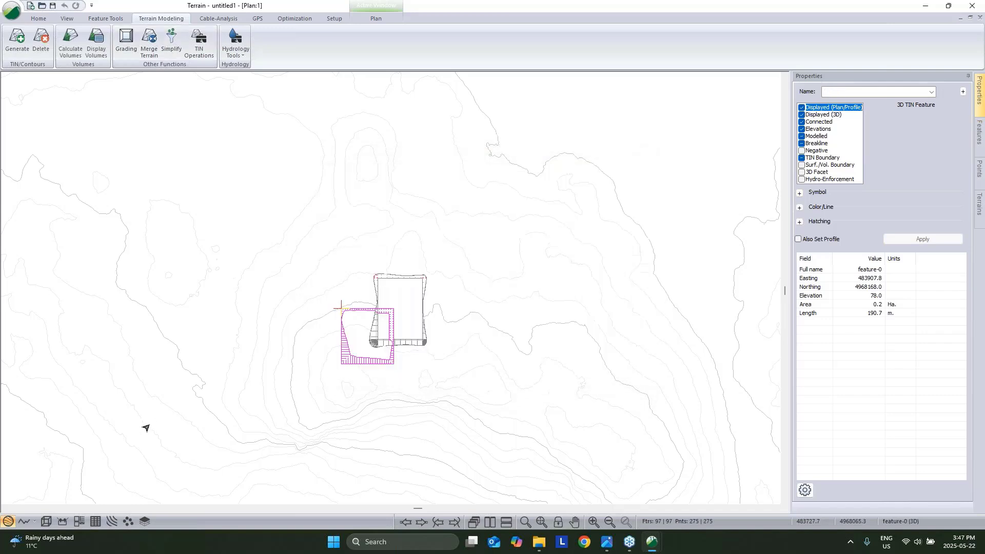
Regrade the pad on its right side with TIN rebuild, giving 8063.2 m³ cut and 2610.5 m³ fill.
{"action": "left_click", "coordinate": [341, 319]}
{"action": "left_click", "coordinate": [406, 293]}
{"action": "left_click", "coordinate": [383, 311]}
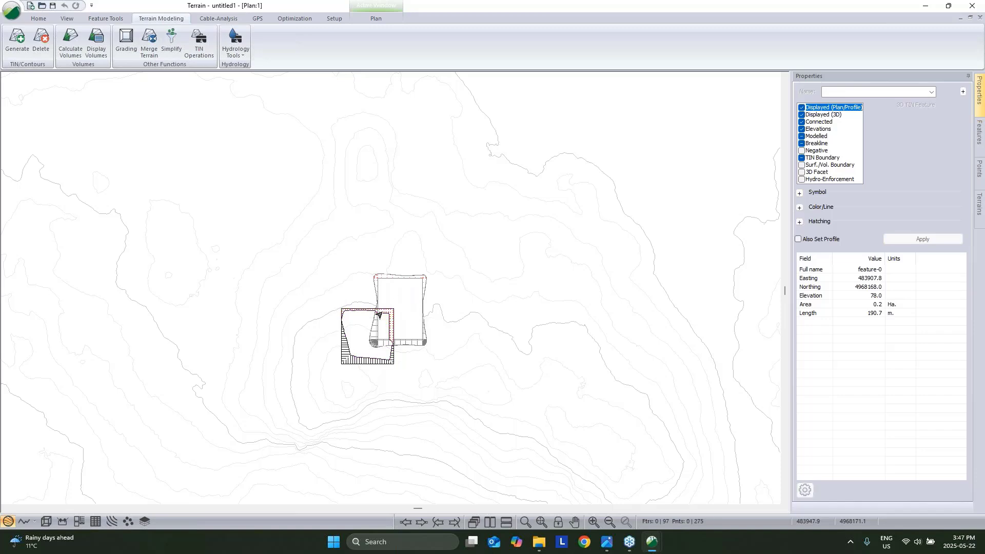
{"action": "scroll", "coordinate": [383, 310], "scroll_direction": "up", "scroll_amount": 2}
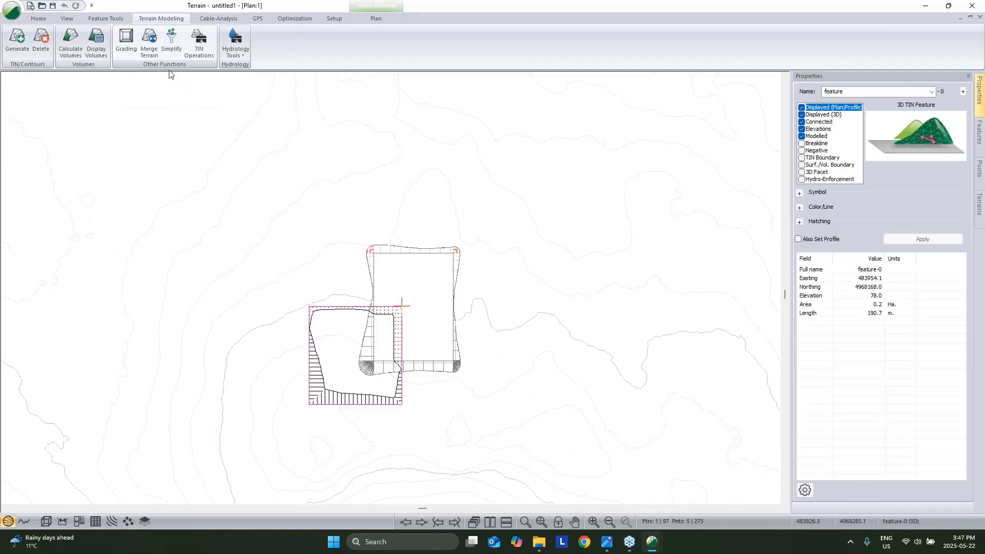
{"action": "left_click", "coordinate": [122, 50]}
{"action": "left_click", "coordinate": [406, 189]}
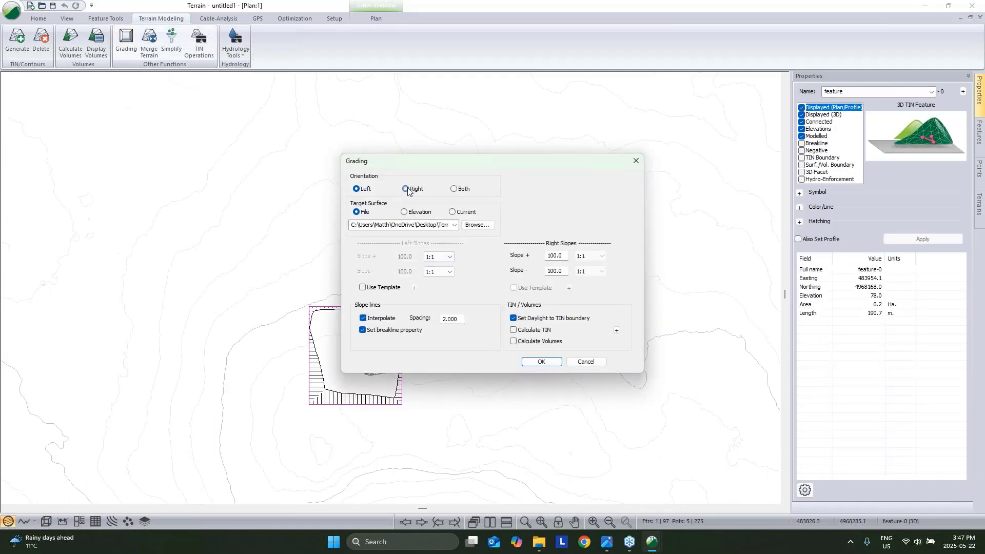
{"action": "left_click", "coordinate": [514, 329]}
{"action": "left_click", "coordinate": [514, 342]}
{"action": "left_click", "coordinate": [542, 362]}
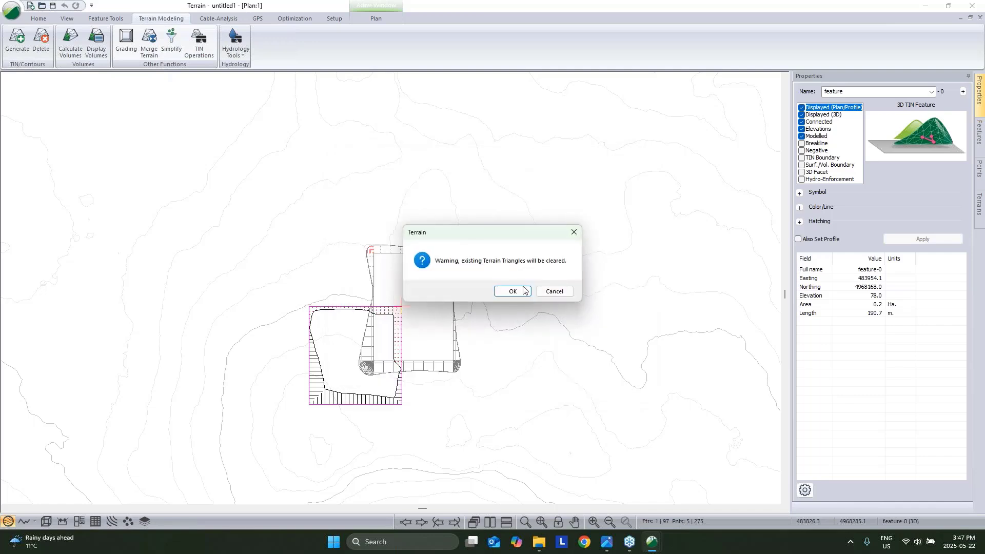
{"action": "left_click", "coordinate": [512, 291]}
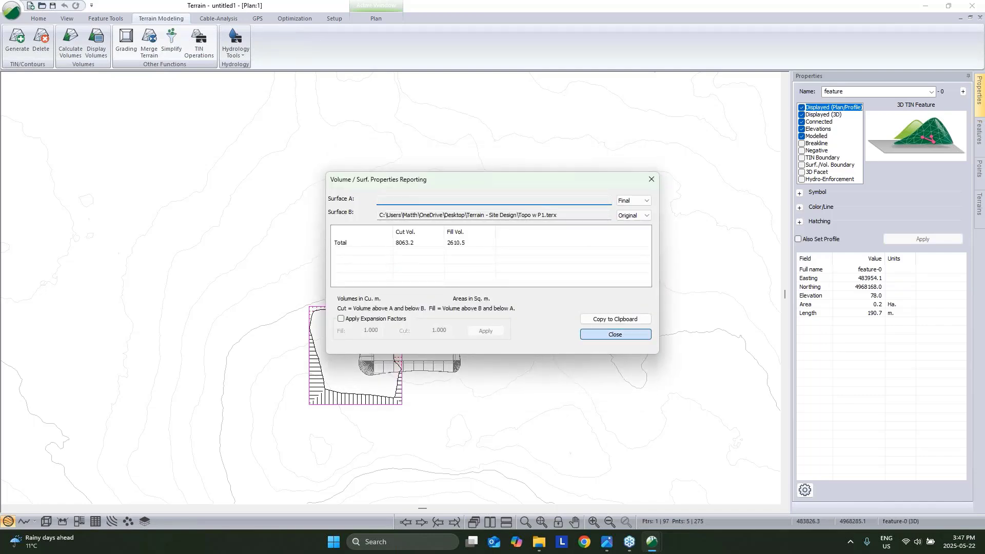
{"action": "left_click", "coordinate": [616, 334]}
{"action": "left_click", "coordinate": [47, 522]}
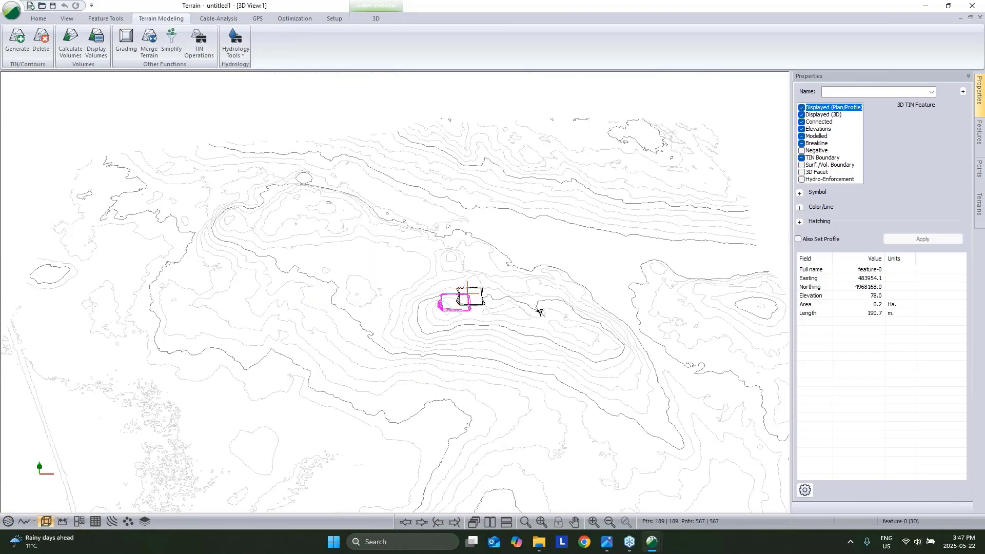
Display the topo terrain in 3D as shaded 50% grey triangles beneath the graded pads.
{"action": "scroll", "coordinate": [450, 328], "scroll_direction": "up", "scroll_amount": 3}
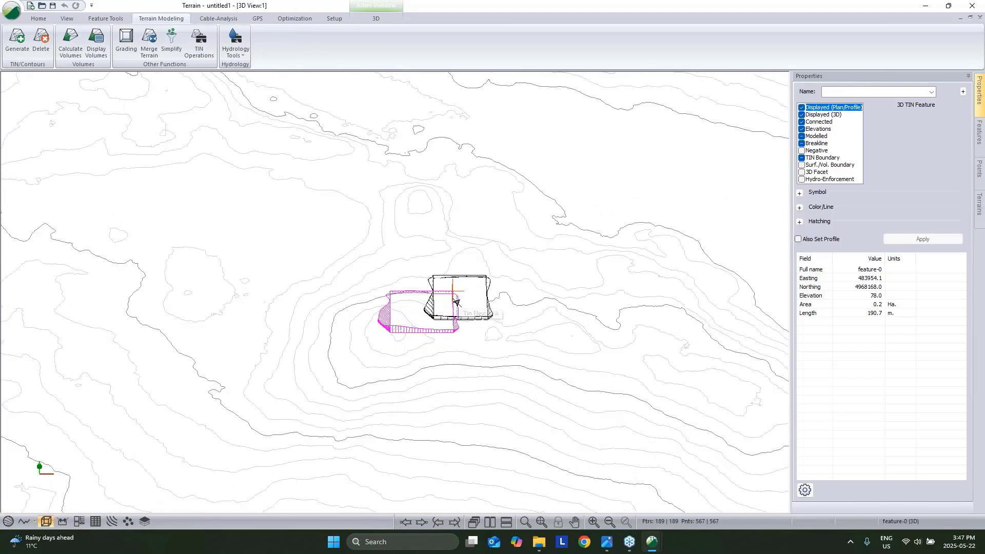
{"action": "middle_click_drag", "start_coordinate": [467, 297], "coordinate": [425, 244]}
{"action": "right_click", "coordinate": [425, 244]}
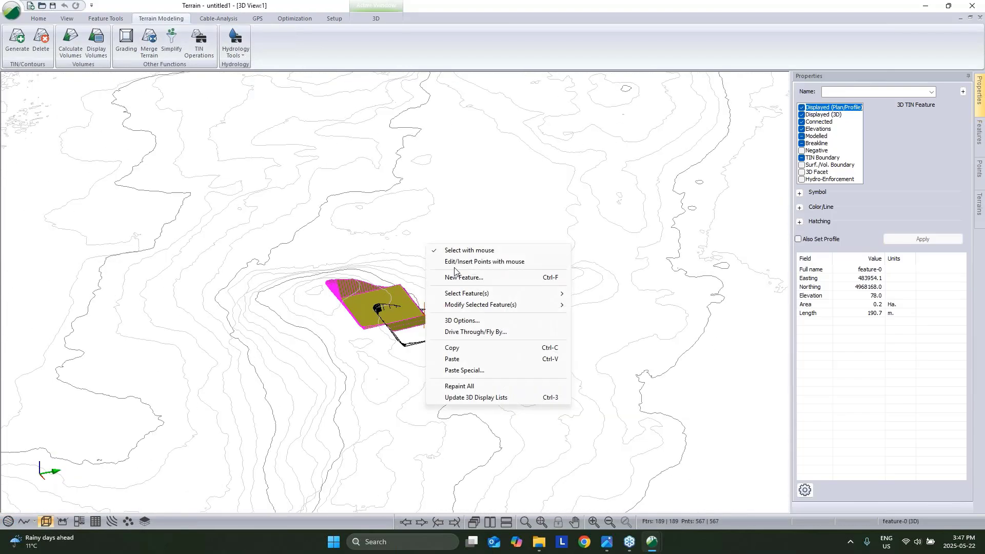
{"action": "left_click", "coordinate": [458, 322]}
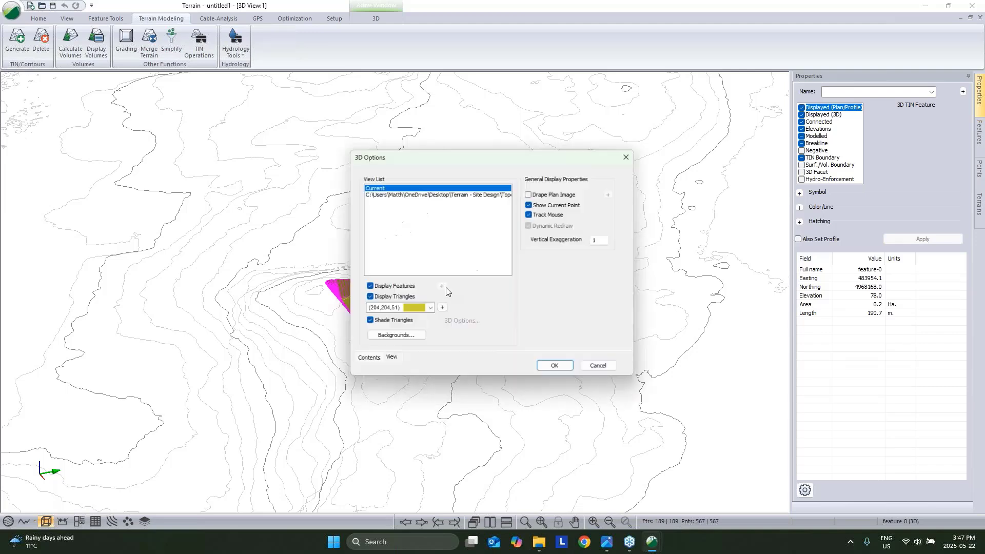
{"action": "left_click", "coordinate": [434, 198]}
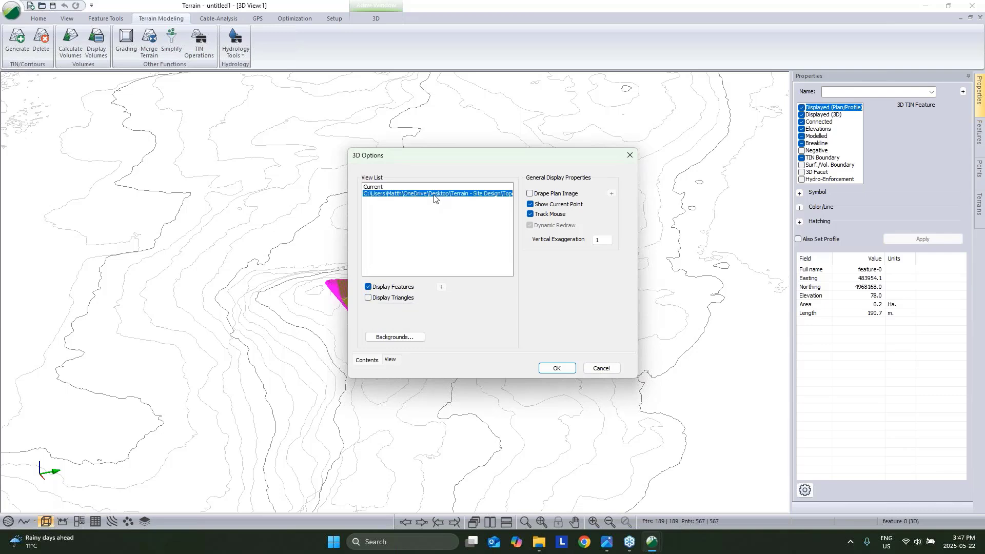
{"action": "left_click", "coordinate": [368, 298]}
{"action": "left_click", "coordinate": [369, 322]}
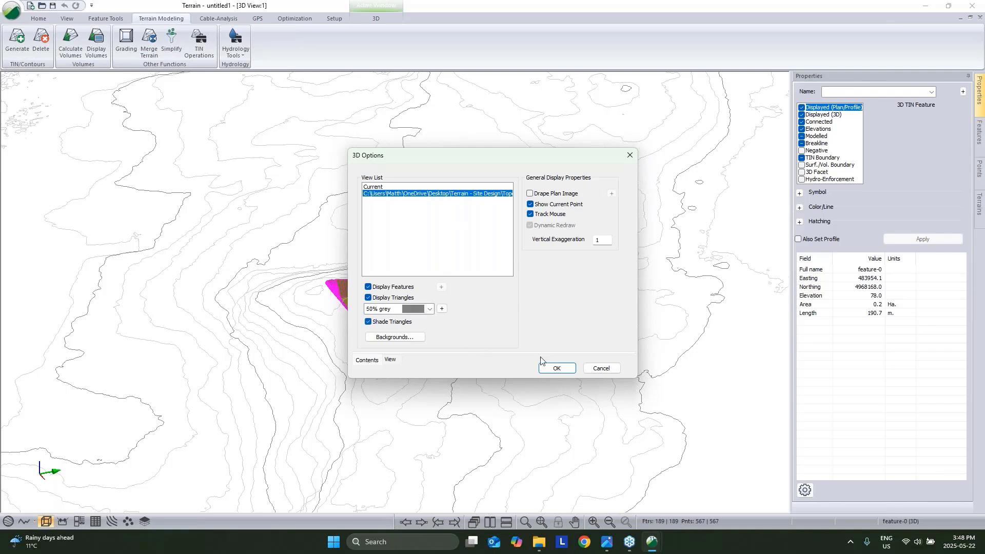
{"action": "left_click", "coordinate": [552, 367]}
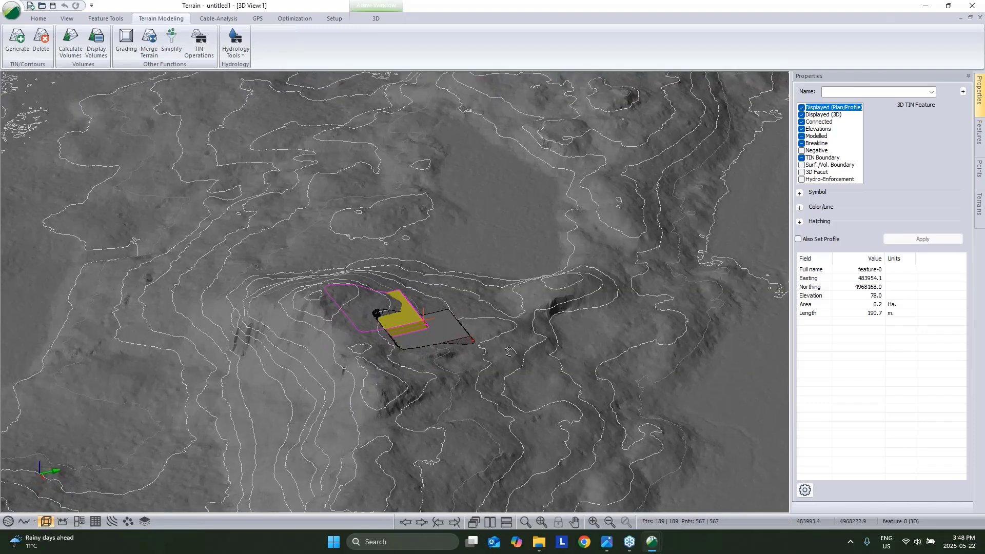
{"action": "left_click_drag", "start_coordinate": [509, 352], "coordinate": [579, 312]}
{"action": "left_click", "coordinate": [579, 312]}
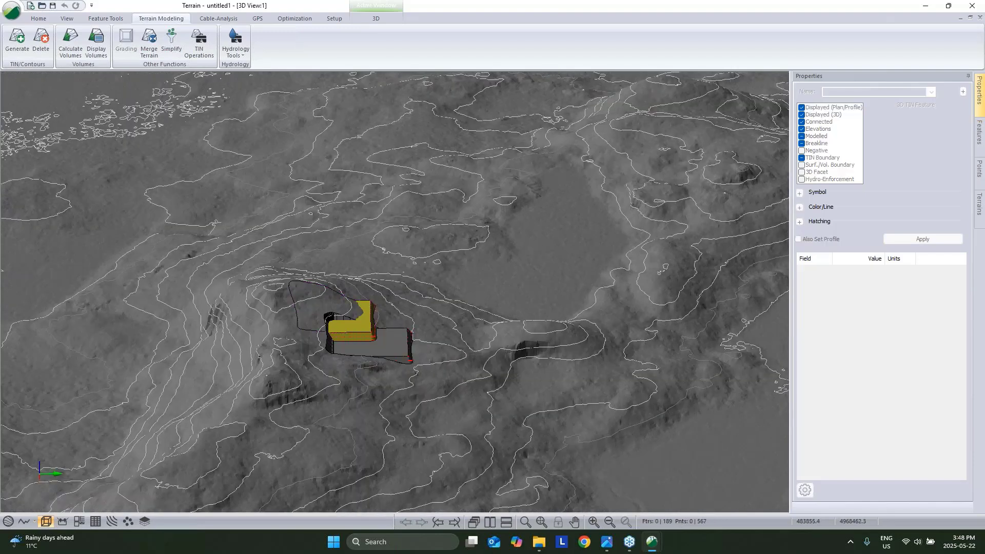
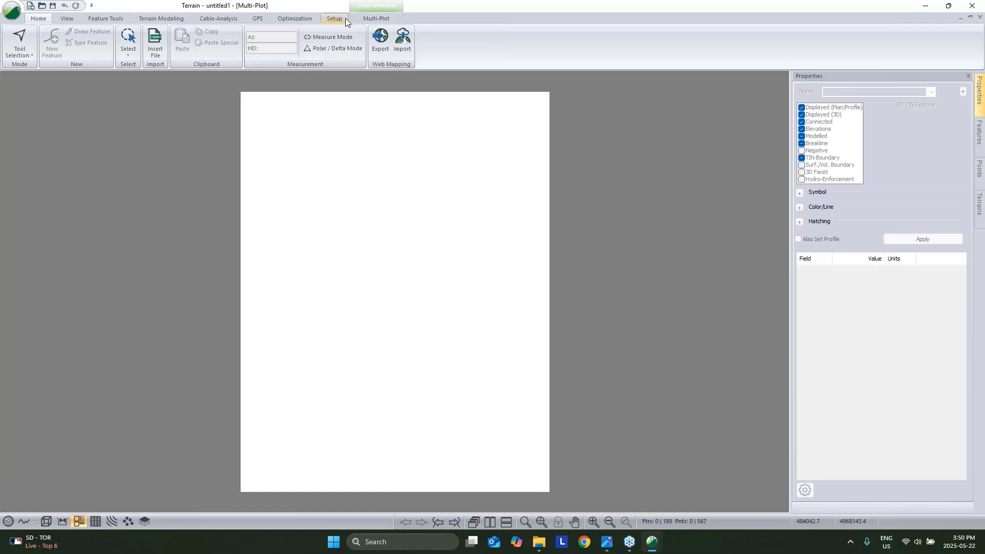
Show Pad Phase 1's maximized EXAMPLE PAD Multi-Plot sheet, zoomed and panned to fit.
{"action": "left_click", "coordinate": [652, 544]}
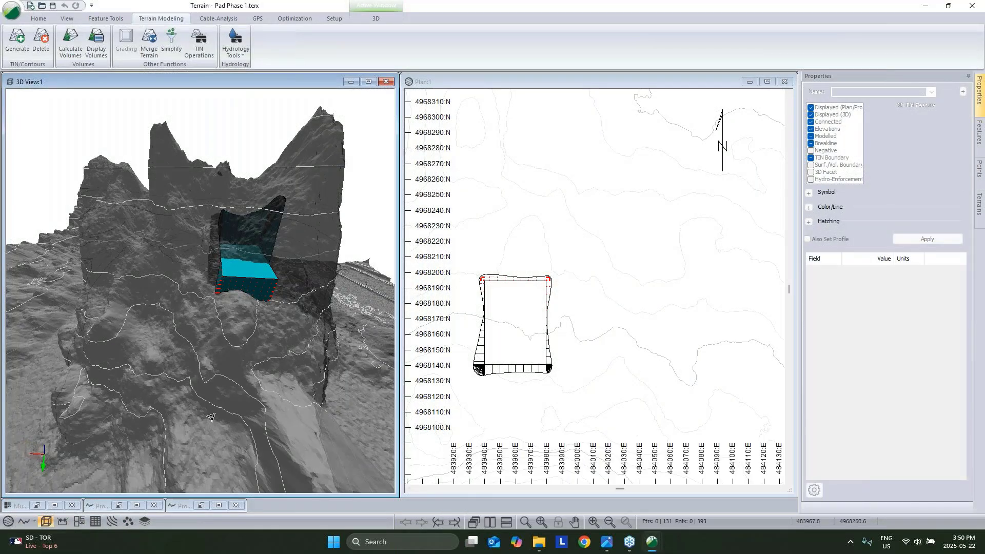
{"action": "left_click", "coordinate": [78, 522]}
{"action": "left_click", "coordinate": [767, 82]}
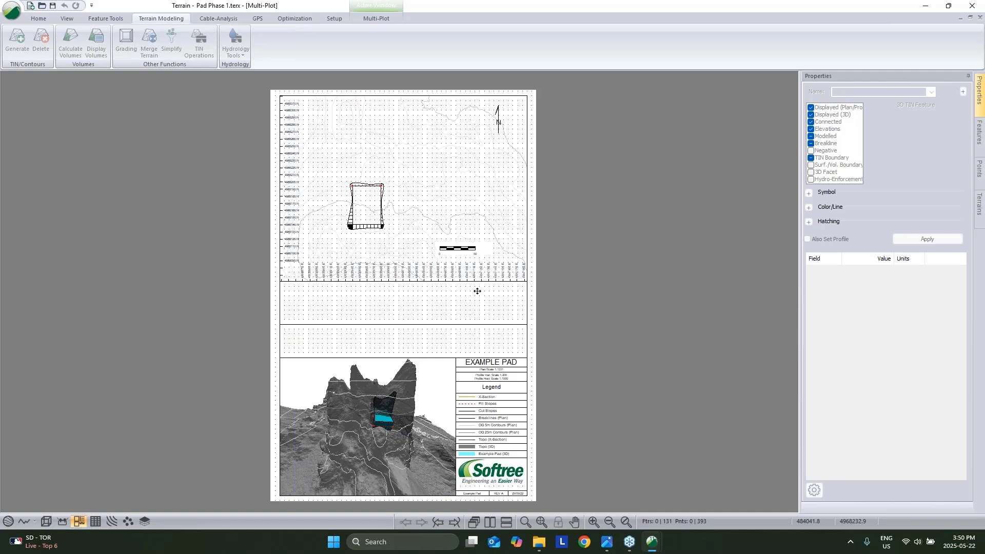
{"action": "scroll", "coordinate": [433, 282], "scroll_direction": "up", "scroll_amount": 1}
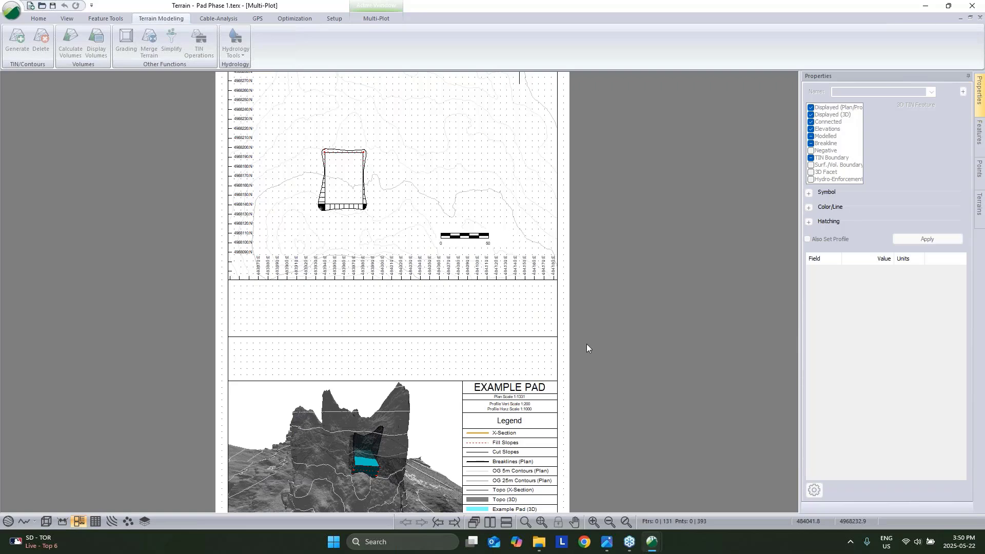
{"action": "scroll", "coordinate": [586, 343], "scroll_direction": "down", "scroll_amount": 1}
{"action": "scroll", "coordinate": [558, 365], "scroll_direction": "down", "scroll_amount": 1}
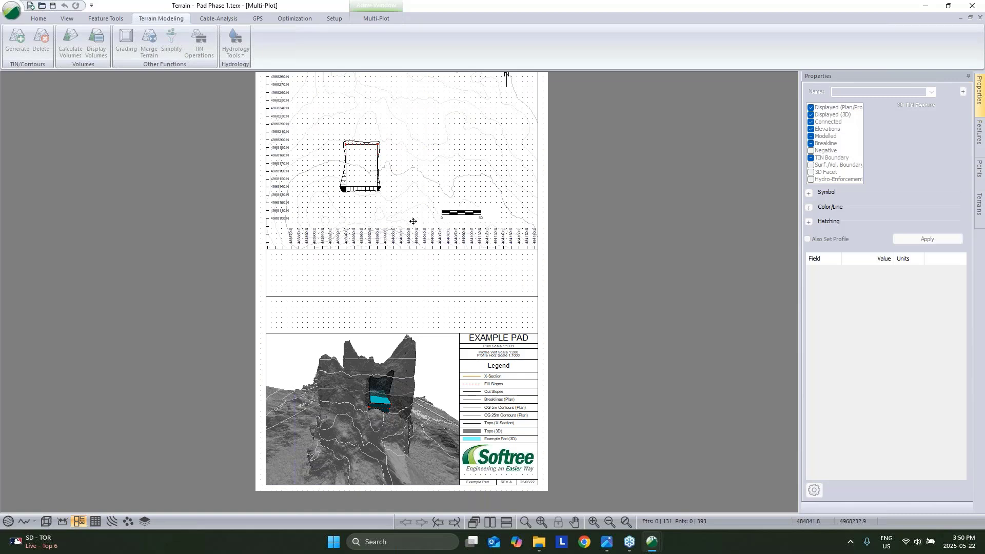
{"action": "scroll", "coordinate": [395, 225], "scroll_direction": "up", "scroll_amount": 2}
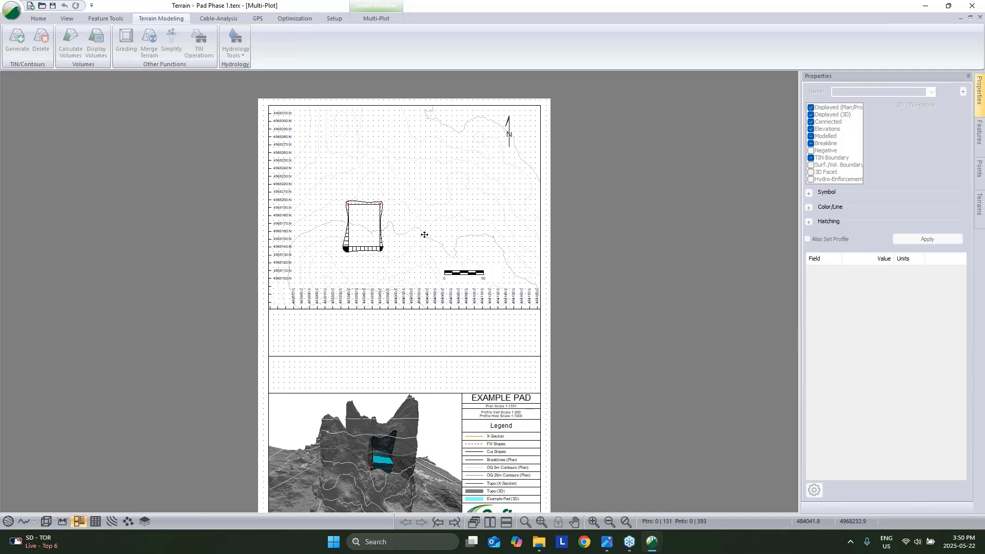
{"action": "middle_click_drag", "start_coordinate": [498, 323], "coordinate": [415, 290]}
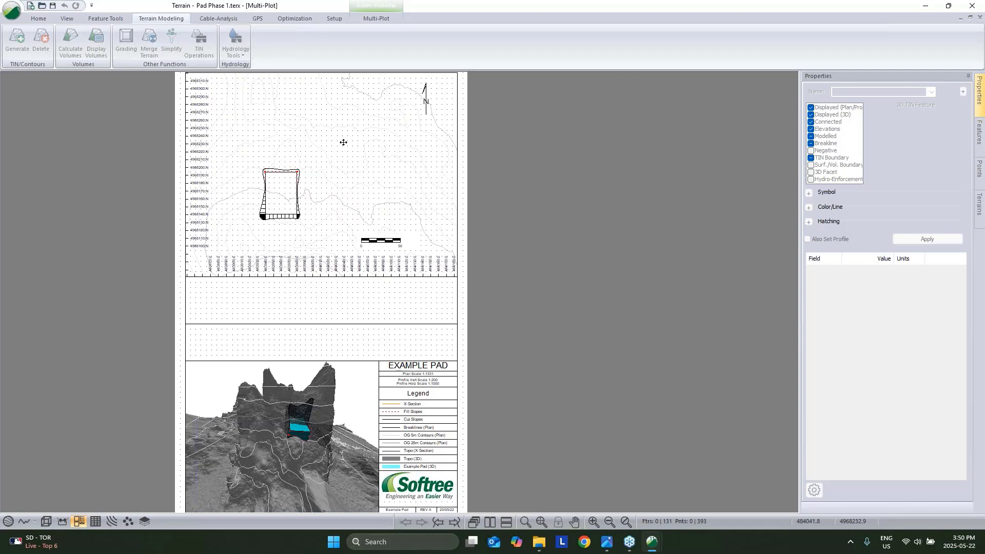
{"action": "left_click", "coordinate": [106, 19]}
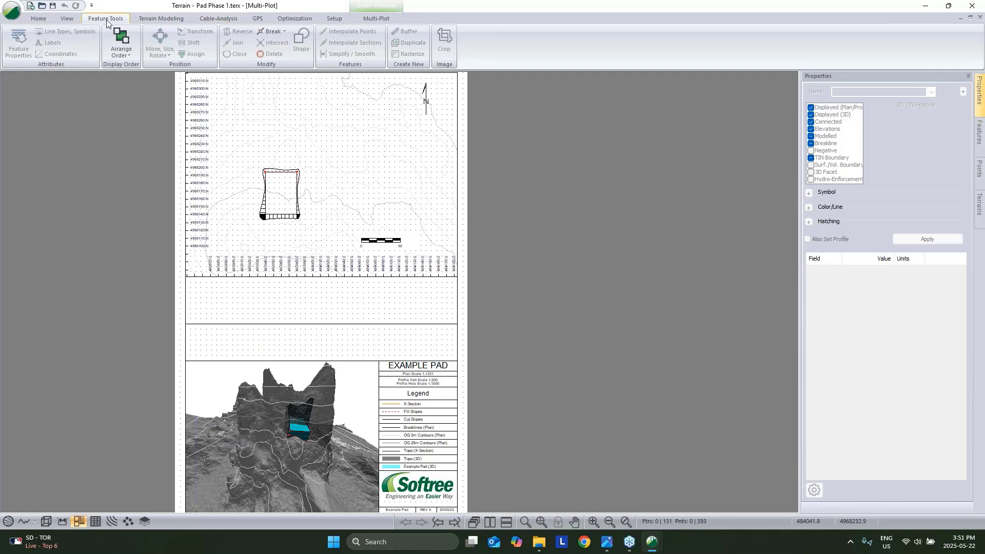
{"action": "left_click", "coordinate": [66, 19]}
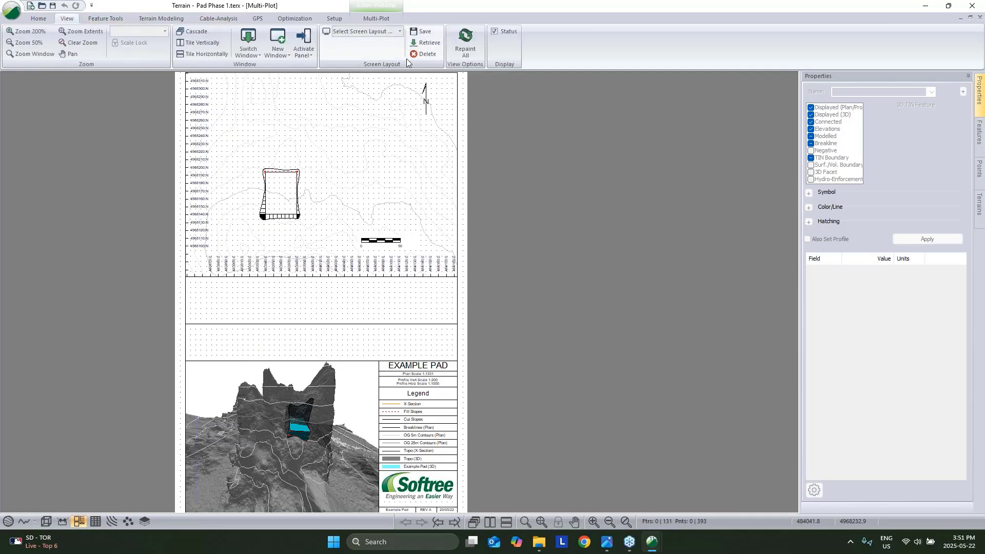
{"action": "left_click", "coordinate": [400, 31]}
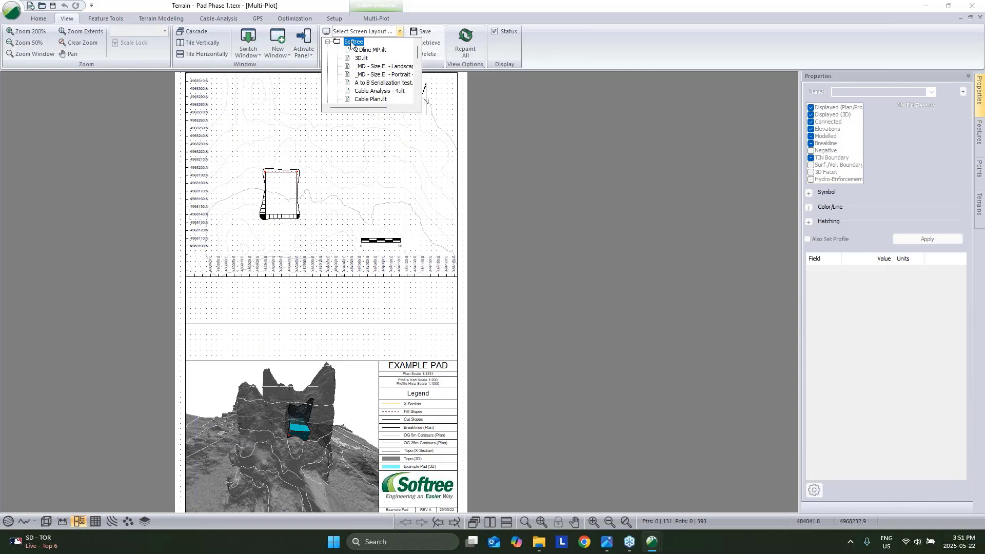
{"action": "scroll", "coordinate": [372, 63], "scroll_direction": "down", "scroll_amount": 3}
{"action": "scroll", "coordinate": [374, 73], "scroll_direction": "down", "scroll_amount": 2}
{"action": "scroll", "coordinate": [377, 84], "scroll_direction": "up", "scroll_amount": 5}
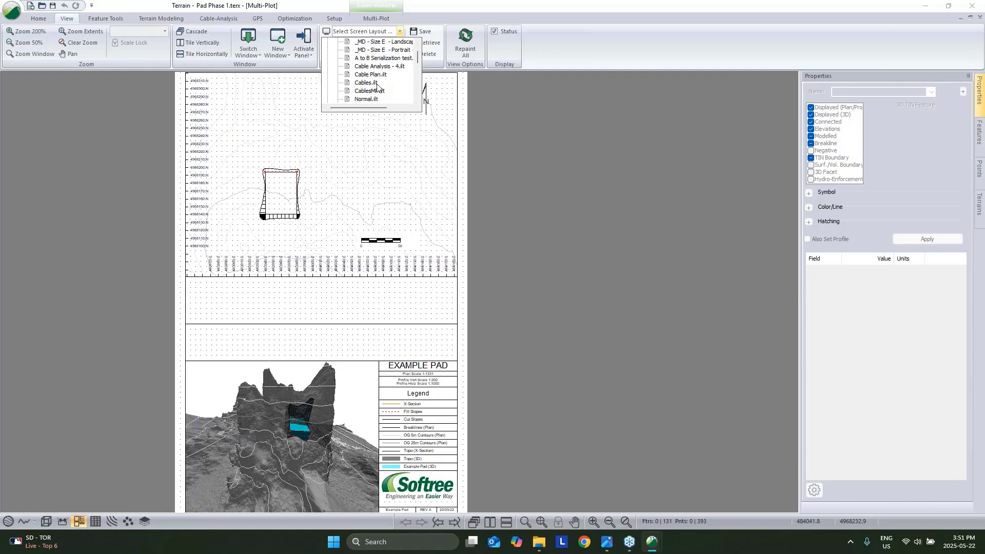
{"action": "scroll", "coordinate": [384, 88], "scroll_direction": "down", "scroll_amount": 2}
{"action": "scroll", "coordinate": [384, 88], "scroll_direction": "up", "scroll_amount": 2}
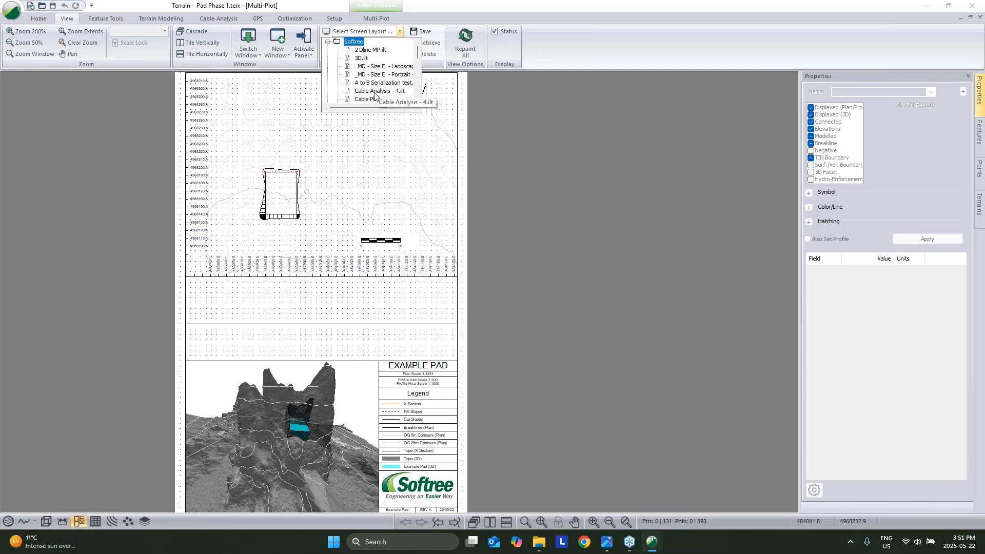
{"action": "scroll", "coordinate": [389, 90], "scroll_direction": "down", "scroll_amount": 3}
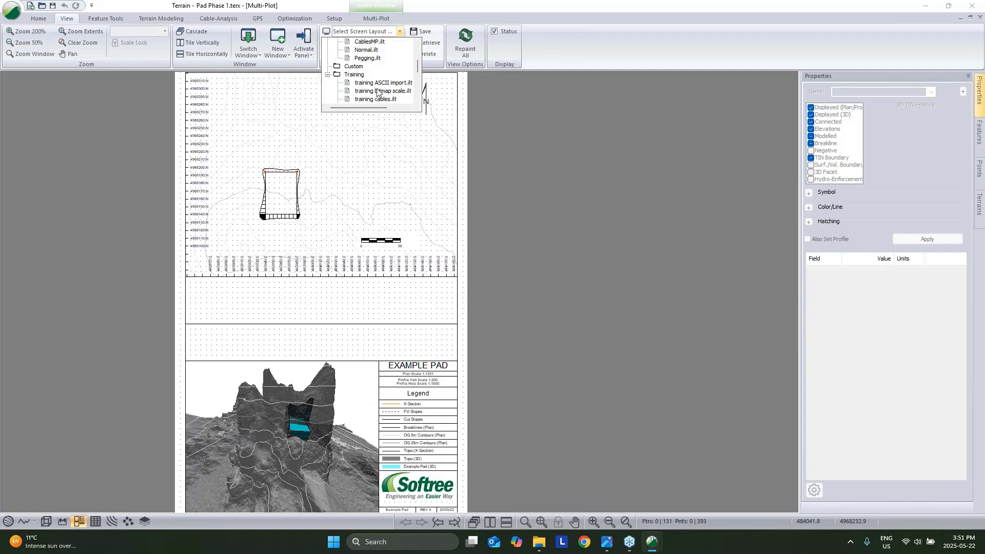
{"action": "scroll", "coordinate": [379, 92], "scroll_direction": "down", "scroll_amount": 1}
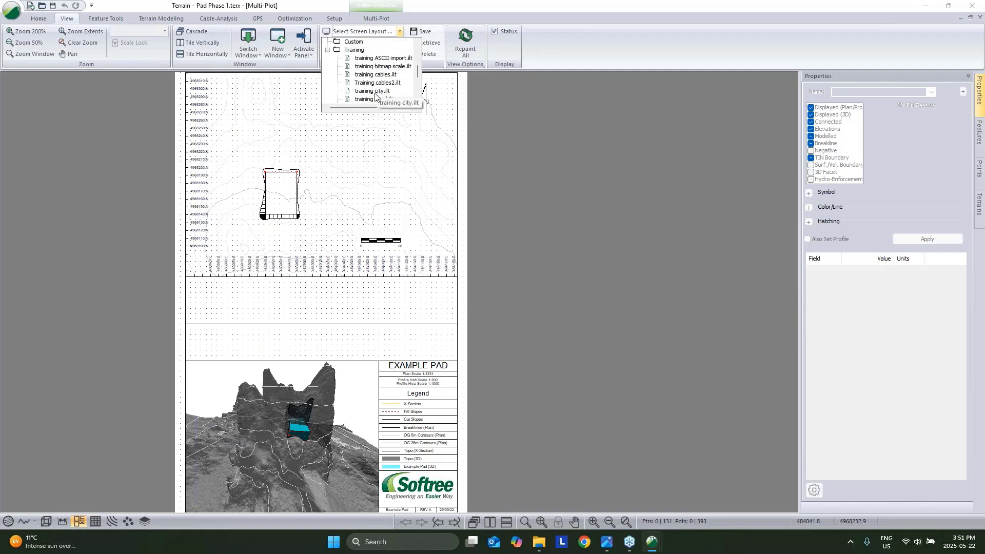
{"action": "scroll", "coordinate": [380, 90], "scroll_direction": "down", "scroll_amount": 3}
{"action": "scroll", "coordinate": [381, 86], "scroll_direction": "up", "scroll_amount": 7}
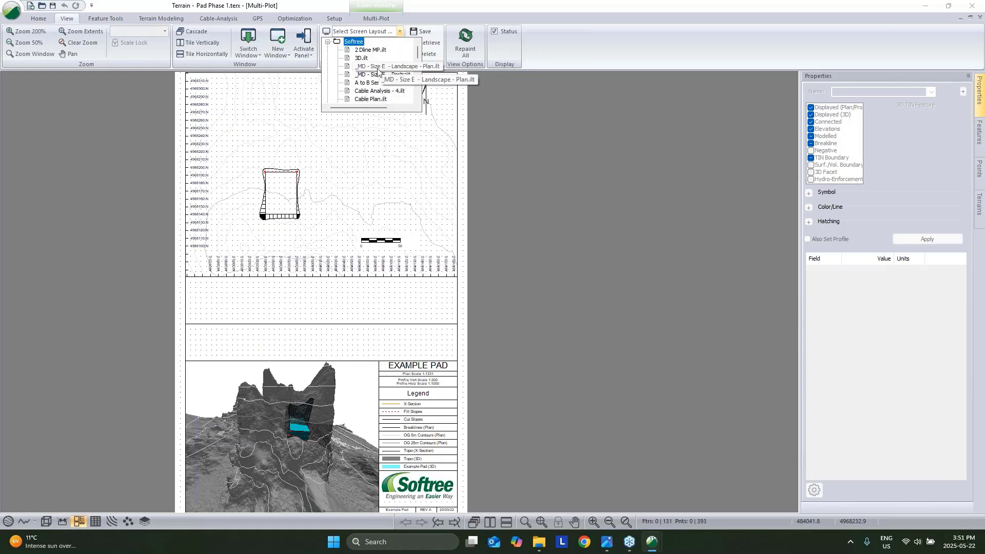
{"action": "left_click", "coordinate": [548, 164]}
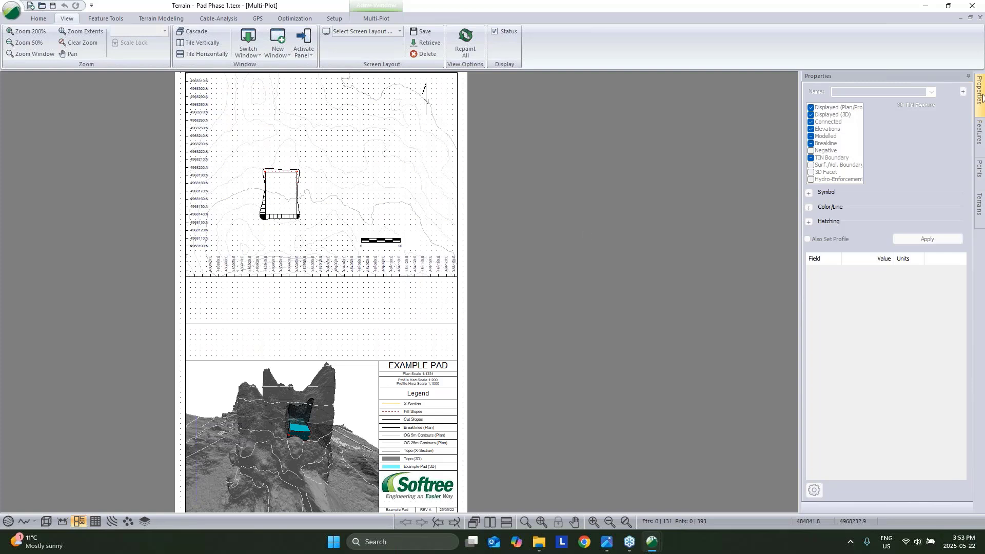
Minimize both Terrain windows and launch RoadEng11 Location from its desktop shortcut.
{"action": "left_click", "coordinate": [928, 9]}
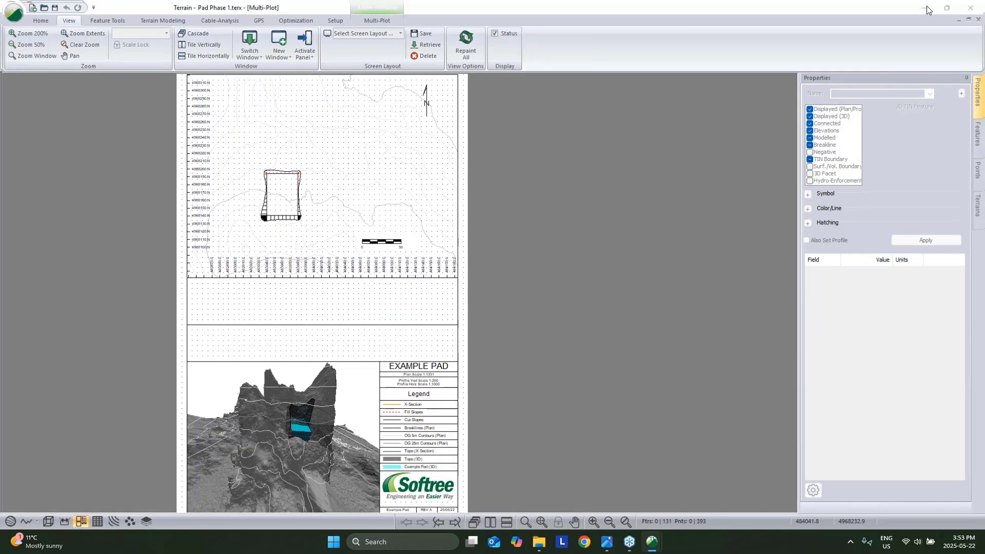
{"action": "left_click", "coordinate": [919, 3]}
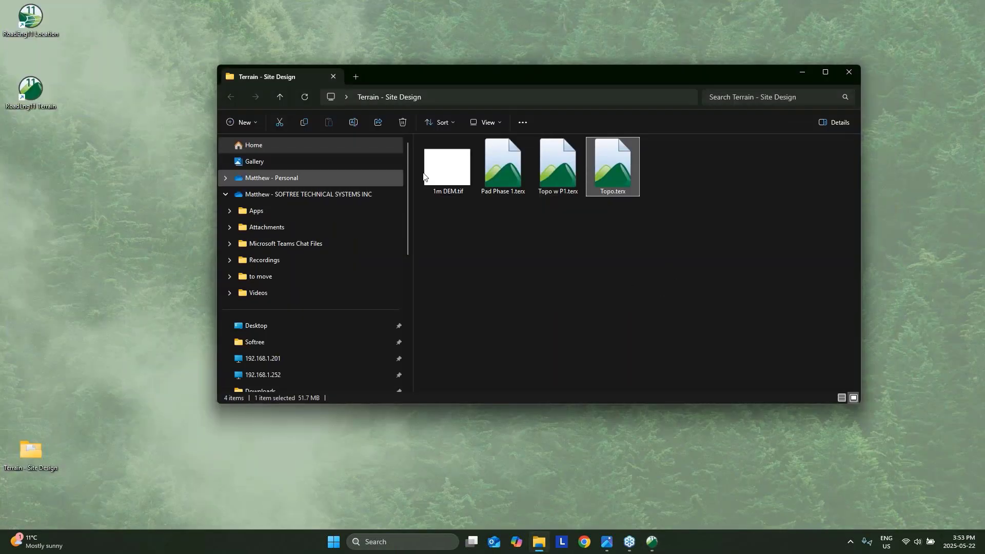
{"action": "left_click", "coordinate": [90, 177]}
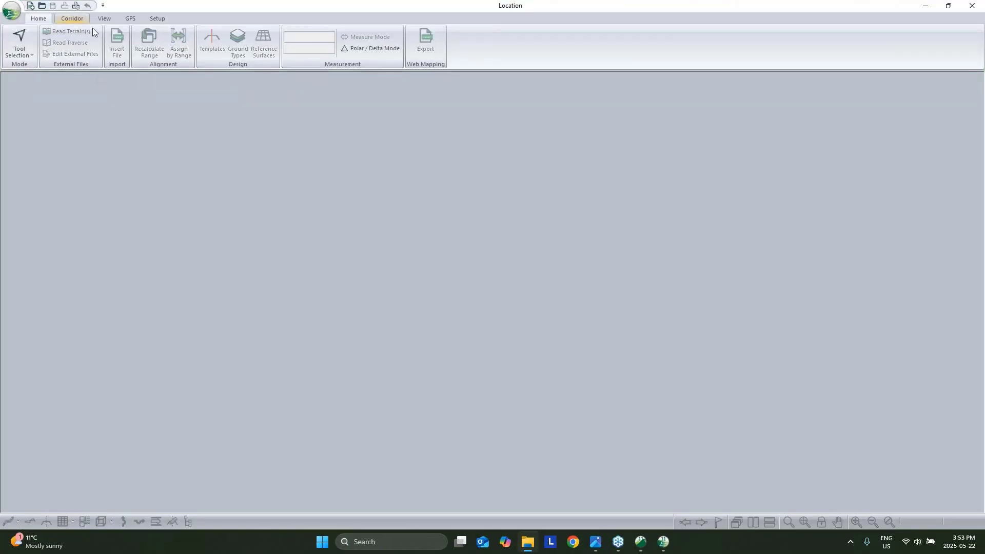
Create a new design on Topo.terx from Terrain - Site Design, alignment starting at terrain centre.
{"action": "left_click", "coordinate": [18, 14]}
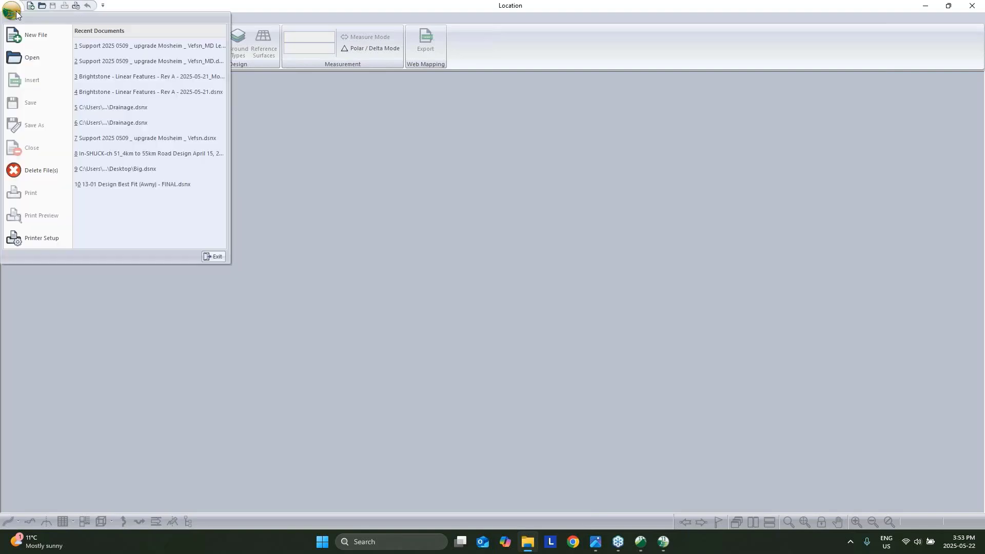
{"action": "left_click", "coordinate": [30, 45]}
{"action": "left_click", "coordinate": [519, 231]}
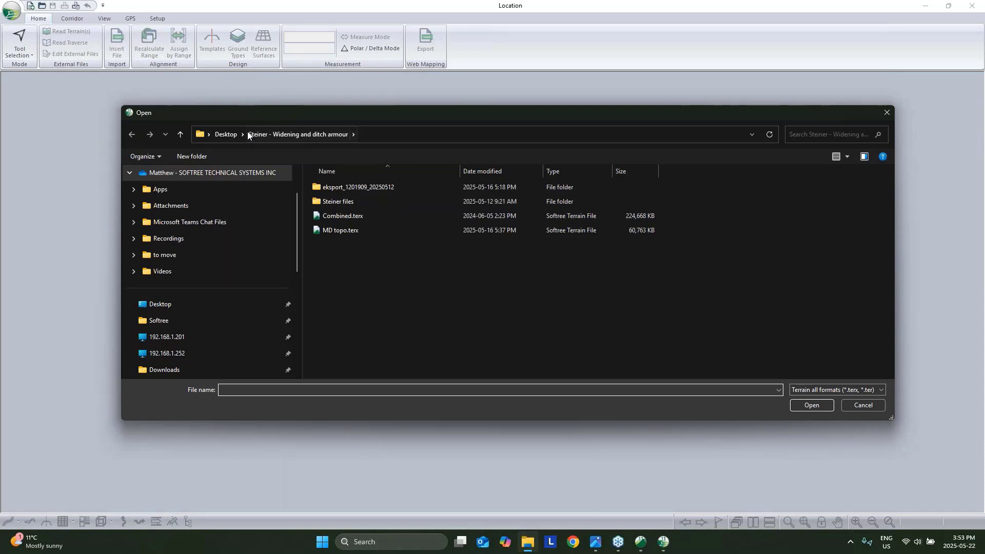
{"action": "left_click", "coordinate": [231, 134]}
{"action": "double_click", "coordinate": [348, 304]}
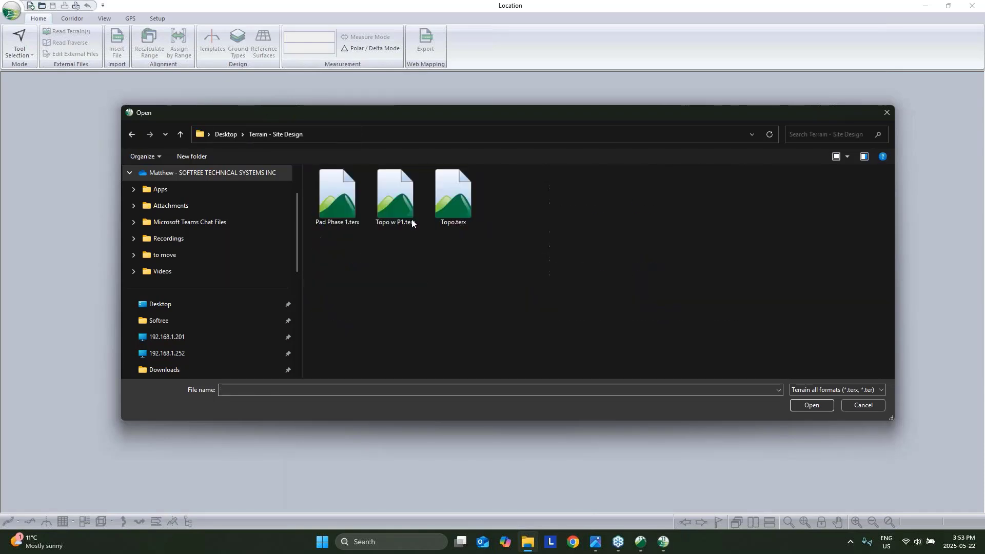
{"action": "left_click", "coordinate": [461, 210]}
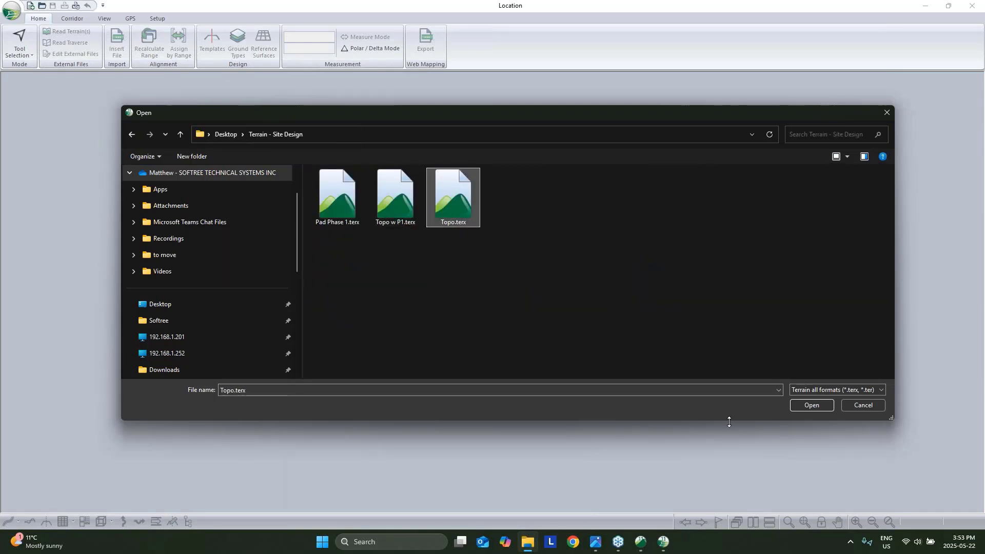
{"action": "left_click", "coordinate": [806, 402]}
{"action": "left_click", "coordinate": [551, 333]}
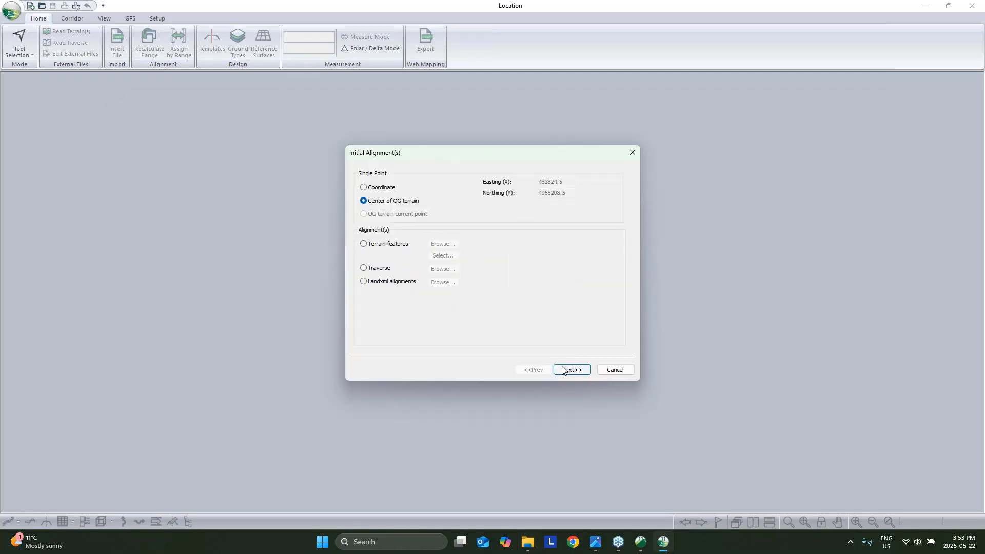
{"action": "left_click", "coordinate": [566, 370]}
Add Pad Phase 1.terx as a cyan terrain-file reference surface beside Topo.terx.
{"action": "left_click", "coordinate": [566, 370]}
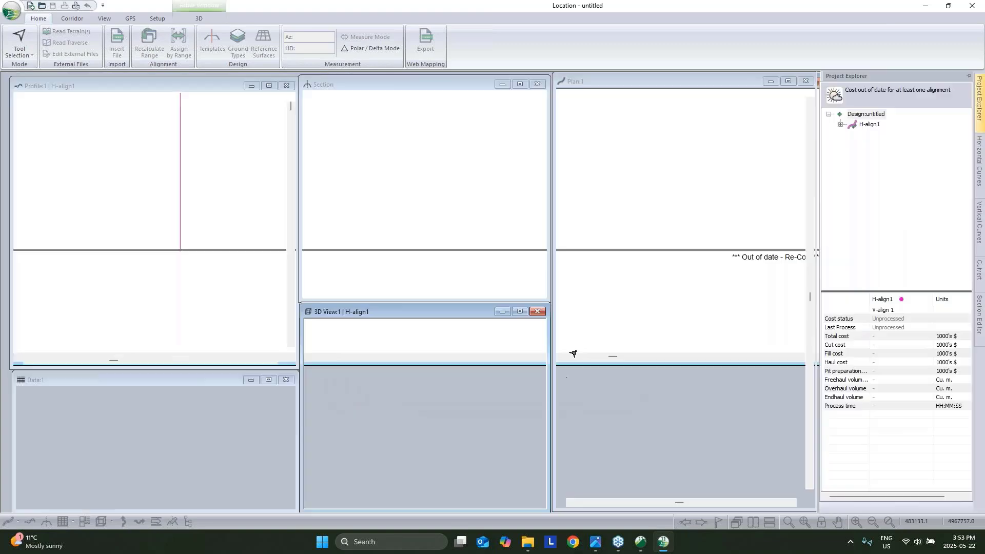
{"action": "scroll", "coordinate": [714, 288], "scroll_direction": "up", "scroll_amount": 3}
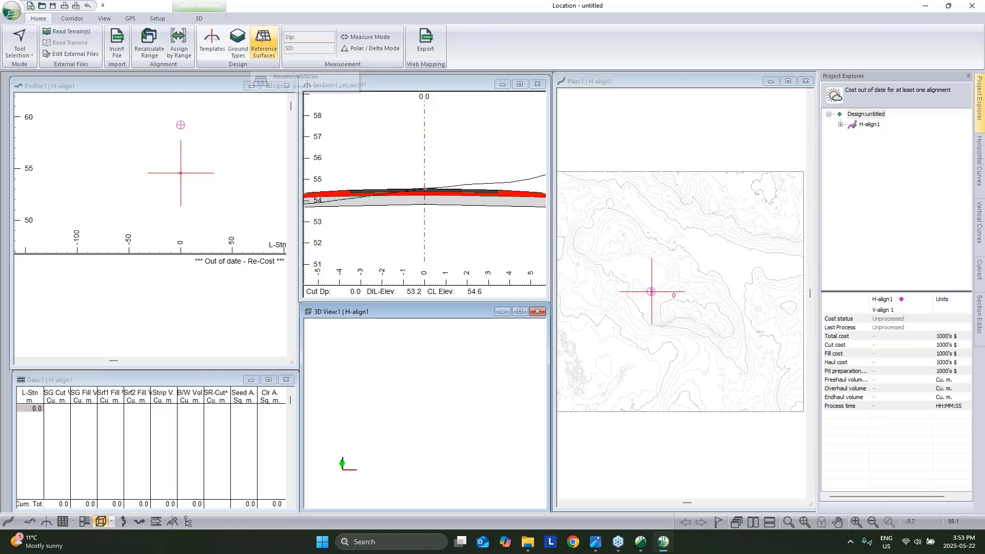
{"action": "left_click", "coordinate": [263, 51]}
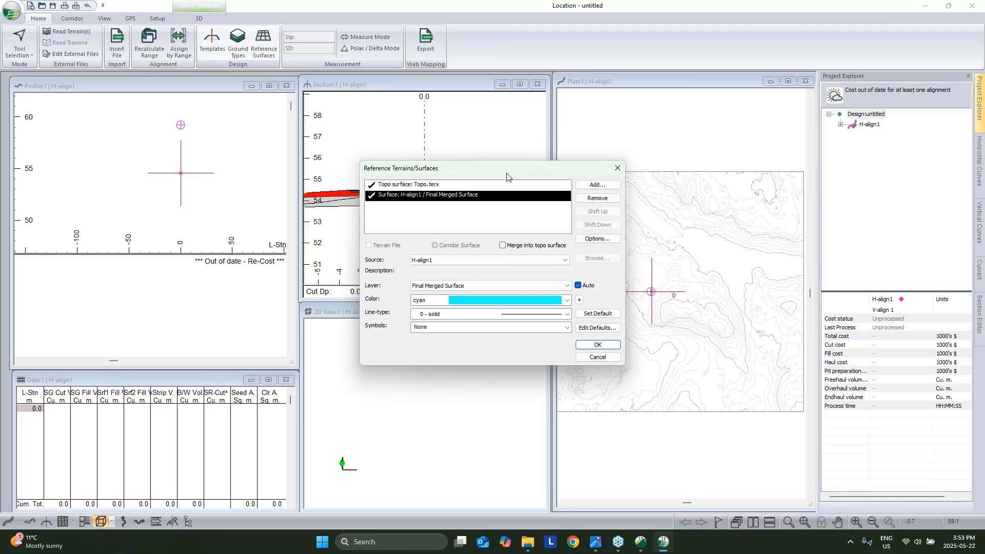
{"action": "left_click", "coordinate": [594, 186]}
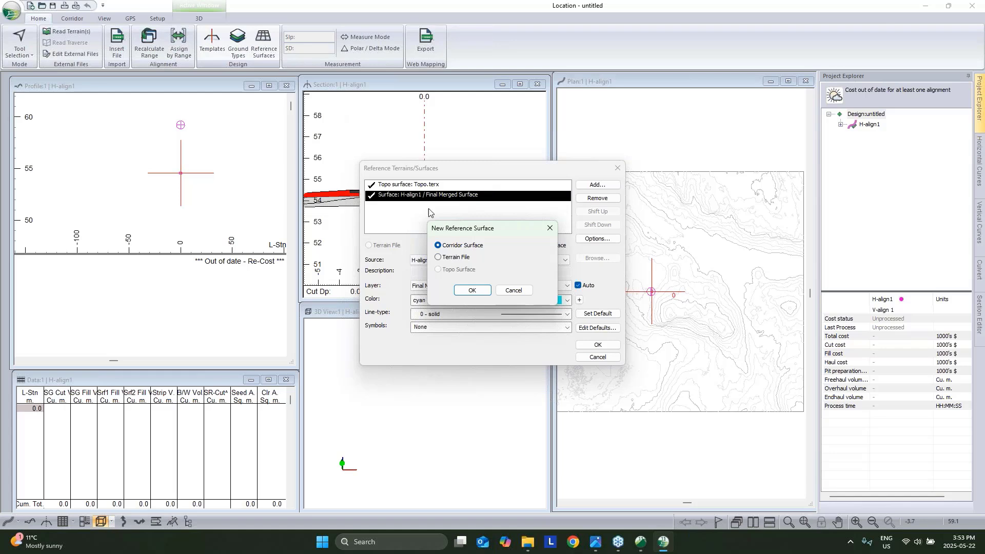
{"action": "left_click", "coordinate": [439, 257]}
{"action": "left_click", "coordinate": [472, 290]}
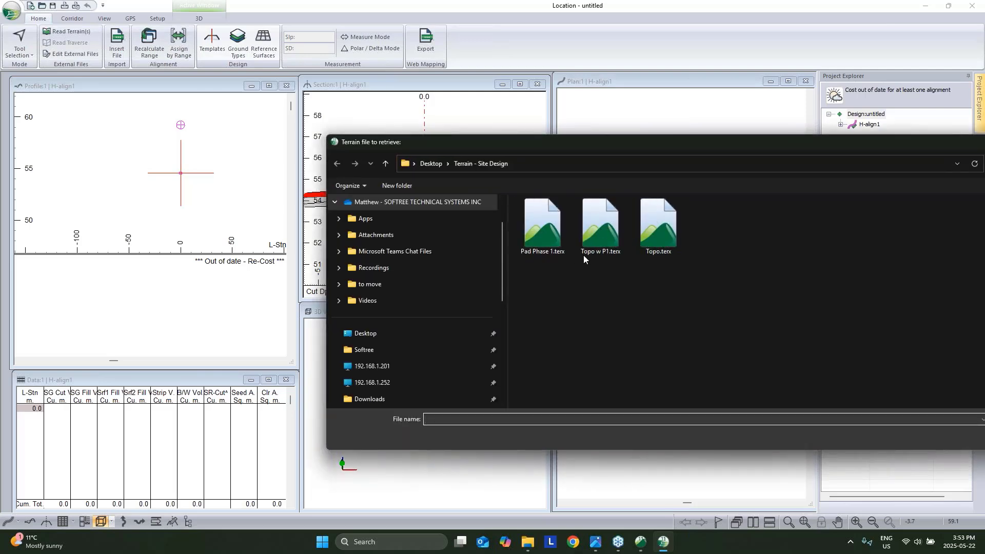
{"action": "left_click", "coordinate": [562, 232]}
{"action": "left_click_drag", "start_coordinate": [861, 147], "coordinate": [695, 139]}
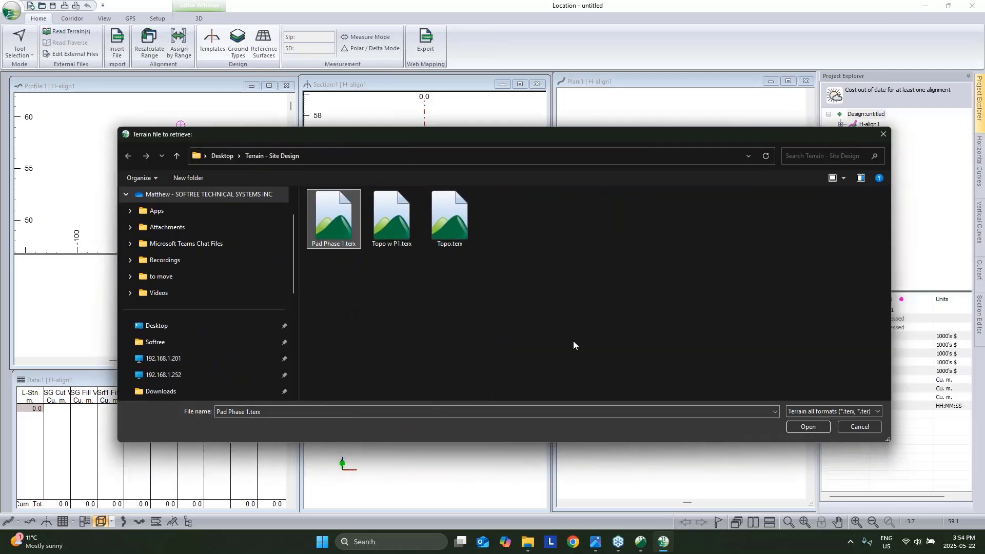
{"action": "left_click", "coordinate": [808, 427]}
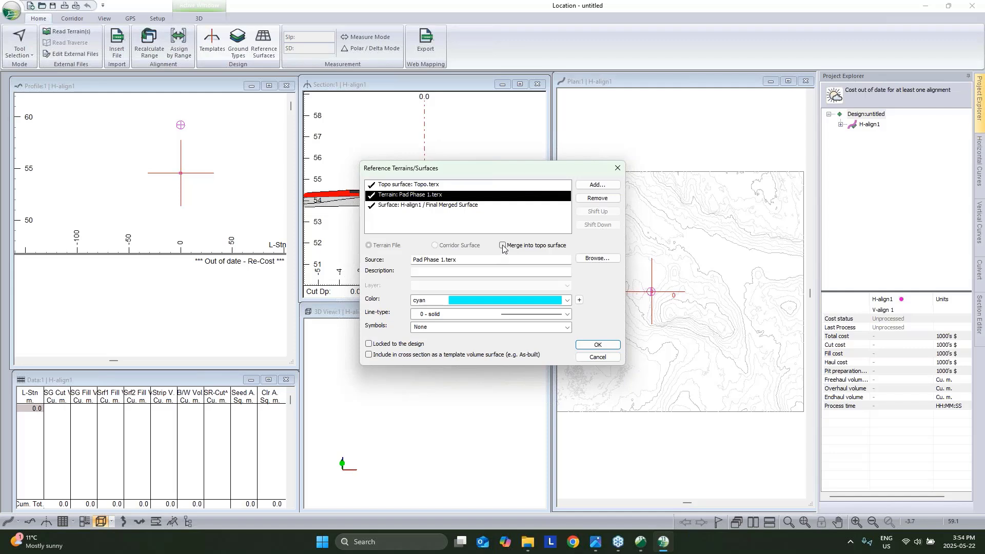
Draw a two-IP alignment across the pad from left to right in the plan view.
{"action": "left_click", "coordinate": [611, 349]}
{"action": "right_click", "coordinate": [663, 296]}
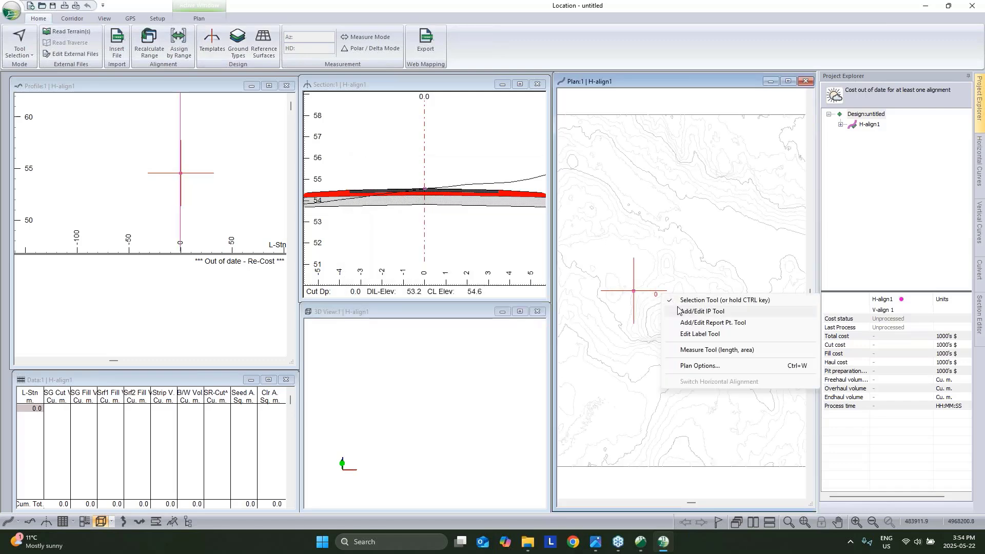
{"action": "left_click", "coordinate": [702, 311]}
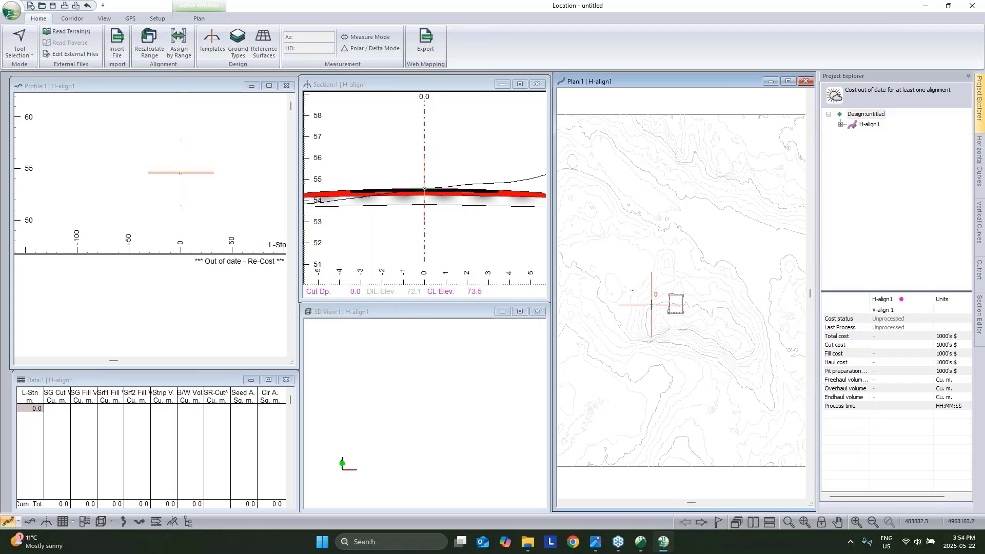
{"action": "left_click", "coordinate": [652, 305]}
{"action": "left_click", "coordinate": [689, 301]}
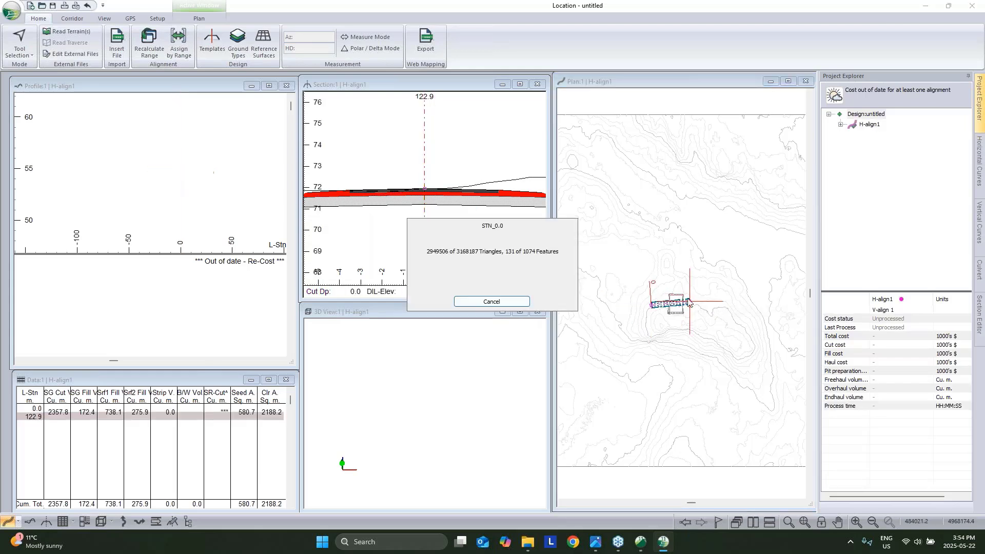
{"action": "right_click", "coordinate": [715, 211]}
{"action": "left_click", "coordinate": [744, 218]}
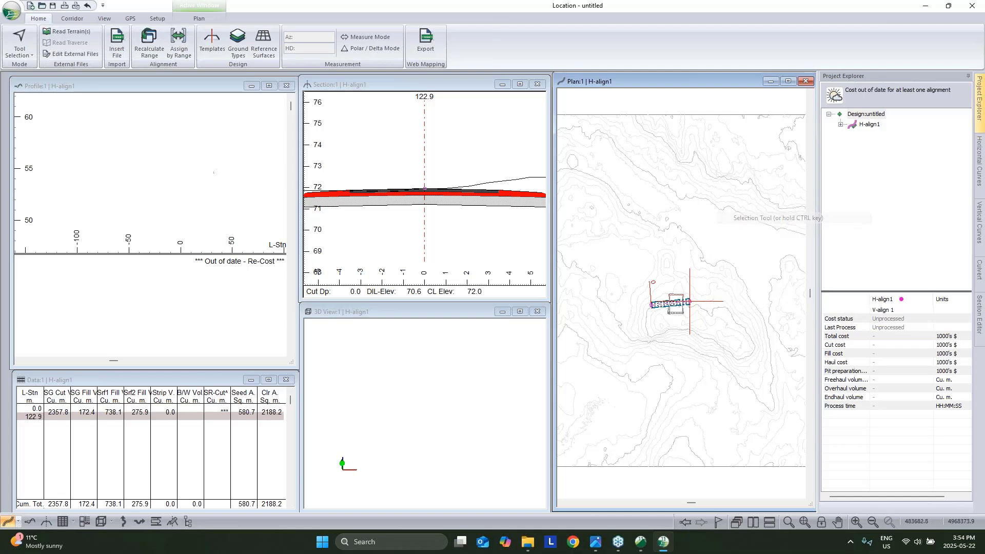
Place a VIP so station 122.9 sits at elevation 73.4, giving 4918.9 m³ cut.
{"action": "left_click", "coordinate": [201, 85]}
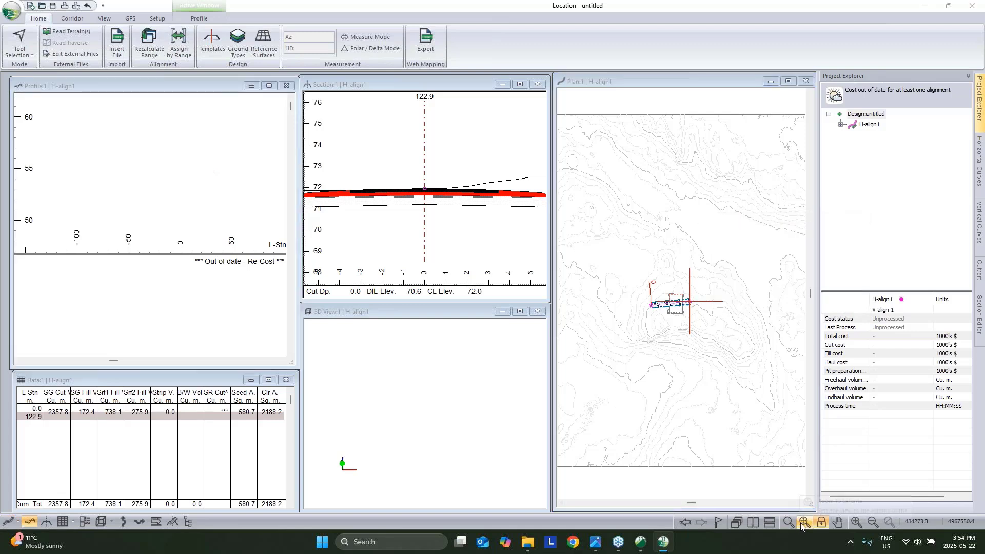
{"action": "middle_click_drag", "start_coordinate": [105, 166], "coordinate": [88, 200]}
{"action": "scroll", "coordinate": [87, 199], "scroll_direction": "down", "scroll_amount": 2}
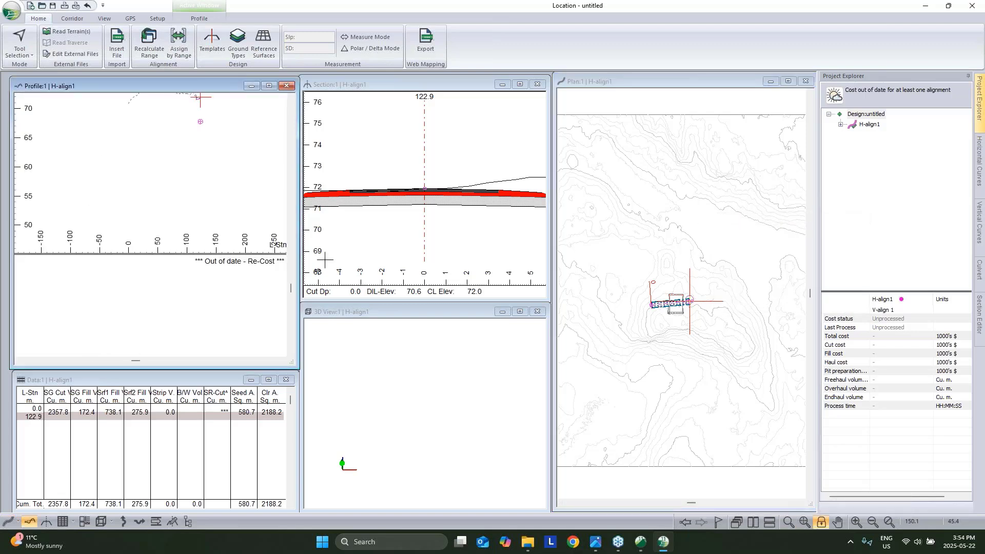
{"action": "middle_click_drag", "start_coordinate": [208, 162], "coordinate": [187, 231]}
{"action": "middle_click_drag", "start_coordinate": [149, 131], "coordinate": [142, 158]}
{"action": "right_click", "coordinate": [143, 158]}
{"action": "left_click", "coordinate": [173, 167]}
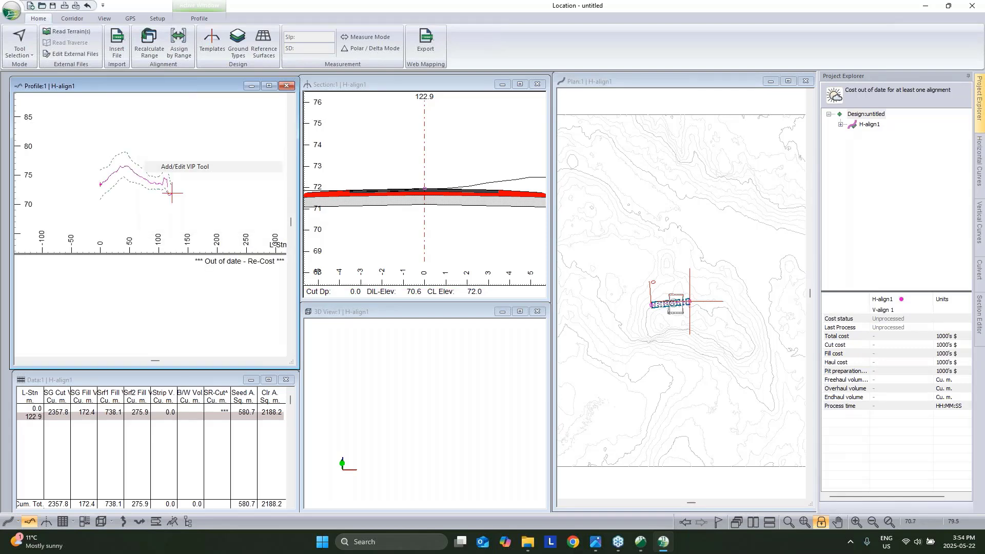
{"action": "left_click", "coordinate": [170, 190]}
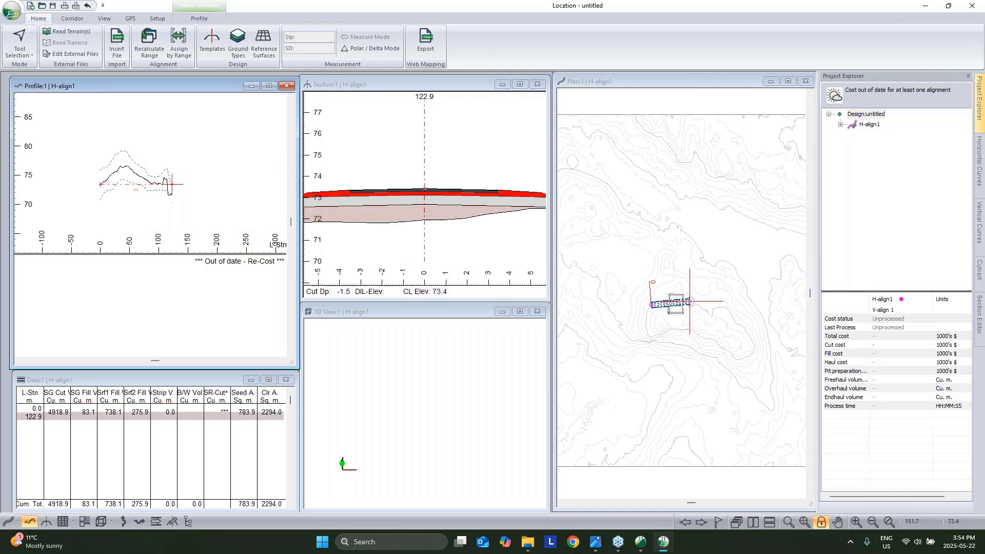
{"action": "right_click", "coordinate": [185, 152]}
{"action": "right_click", "coordinate": [692, 286]}
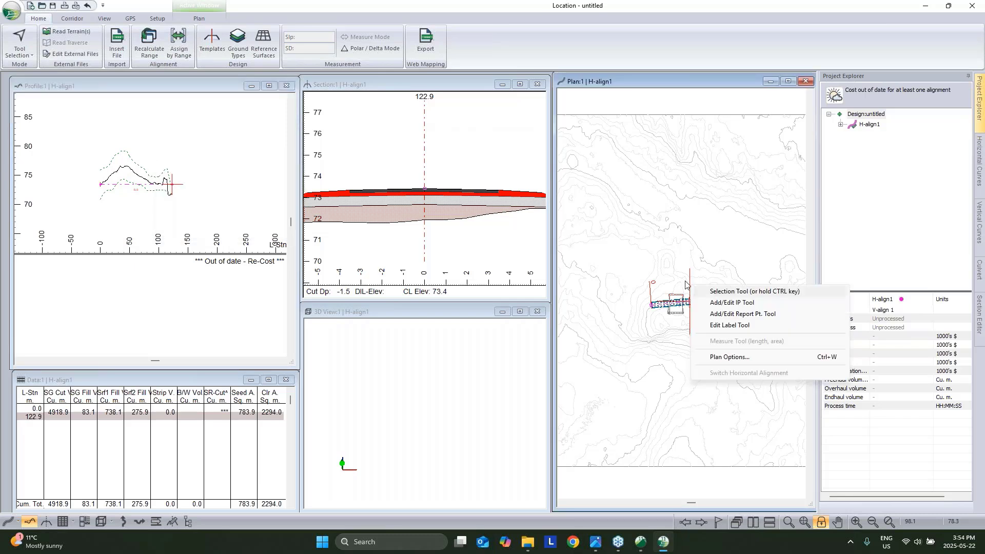
{"action": "left_click", "coordinate": [456, 87]}
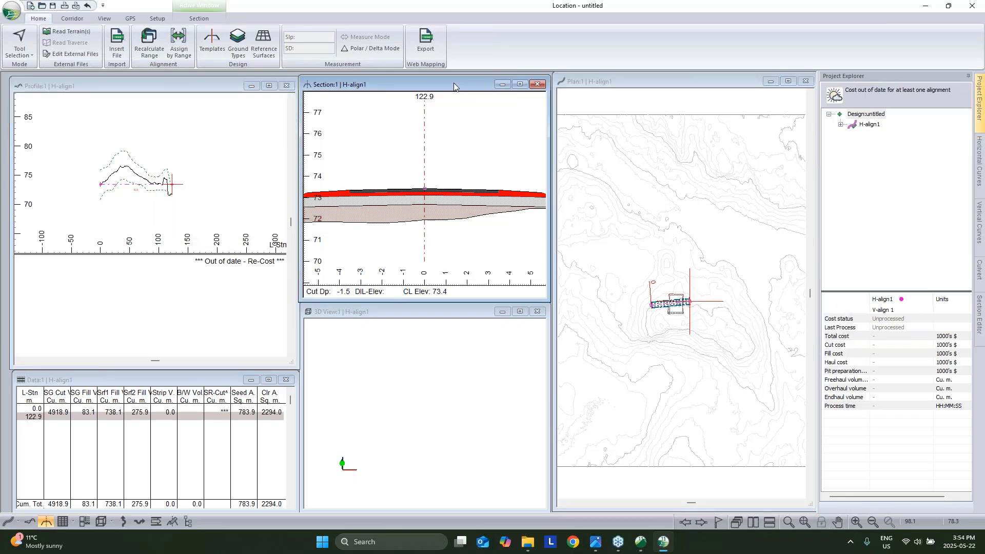
Show the Pad Phase 1.terx reference surface in the profile and recalculate the full range.
{"action": "right_click", "coordinate": [191, 148]}
{"action": "left_click", "coordinate": [230, 219]}
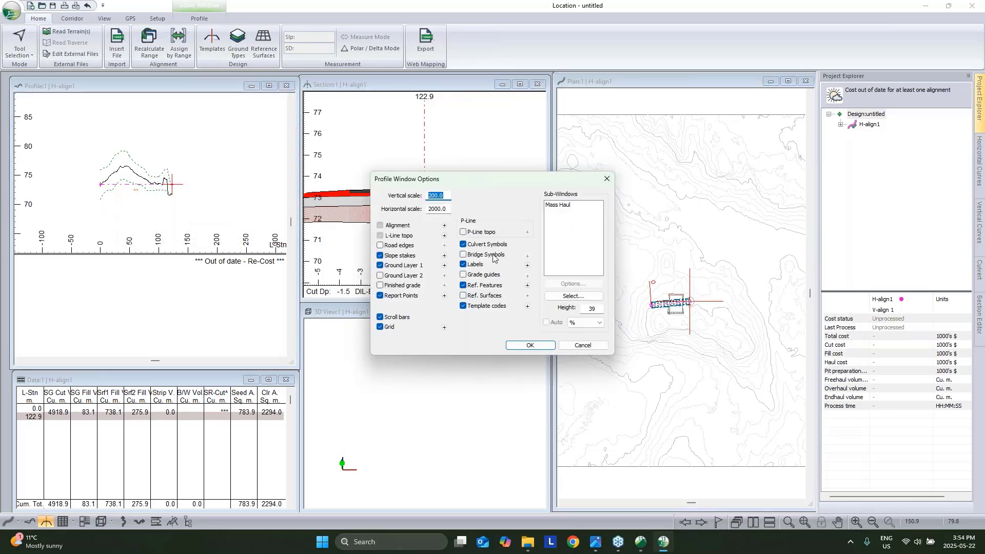
{"action": "left_click", "coordinate": [465, 296]}
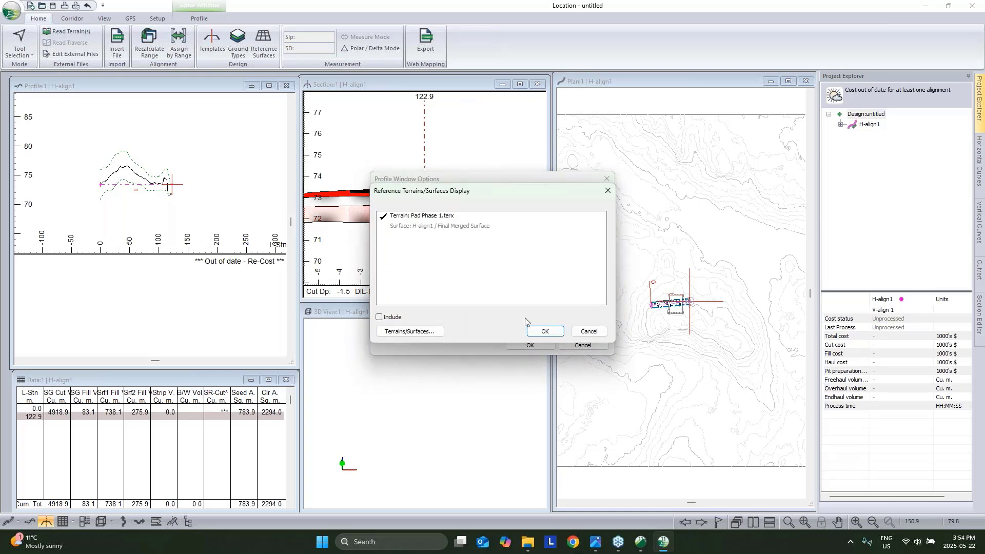
{"action": "left_click", "coordinate": [545, 331]}
{"action": "left_click", "coordinate": [530, 344]}
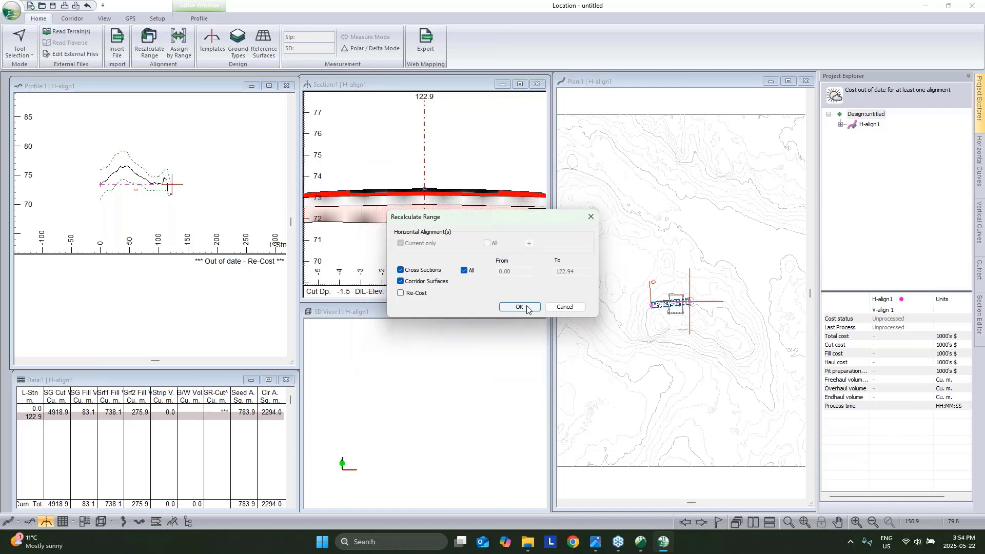
{"action": "left_click", "coordinate": [520, 307]}
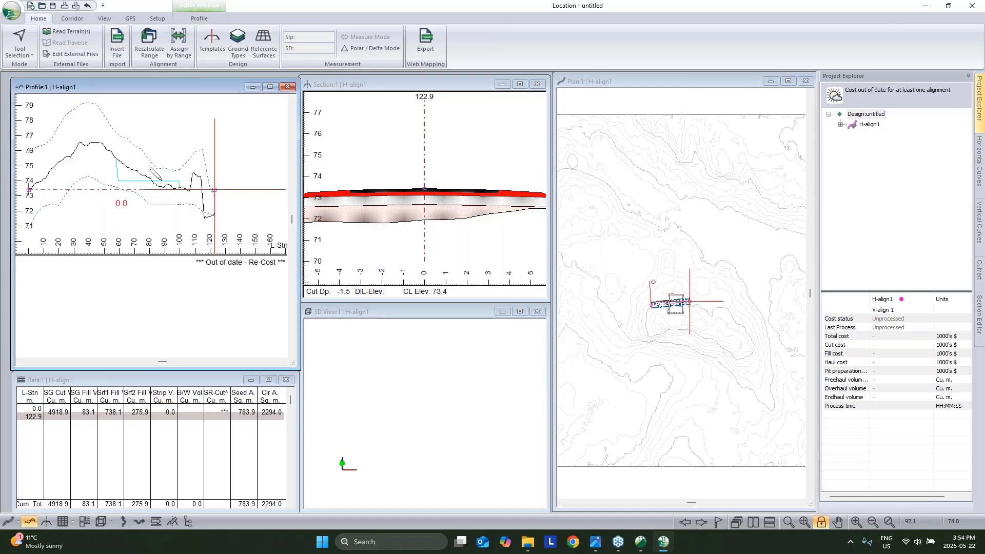
Move the cross-section to station 81.7.
{"action": "right_click", "coordinate": [172, 170]}
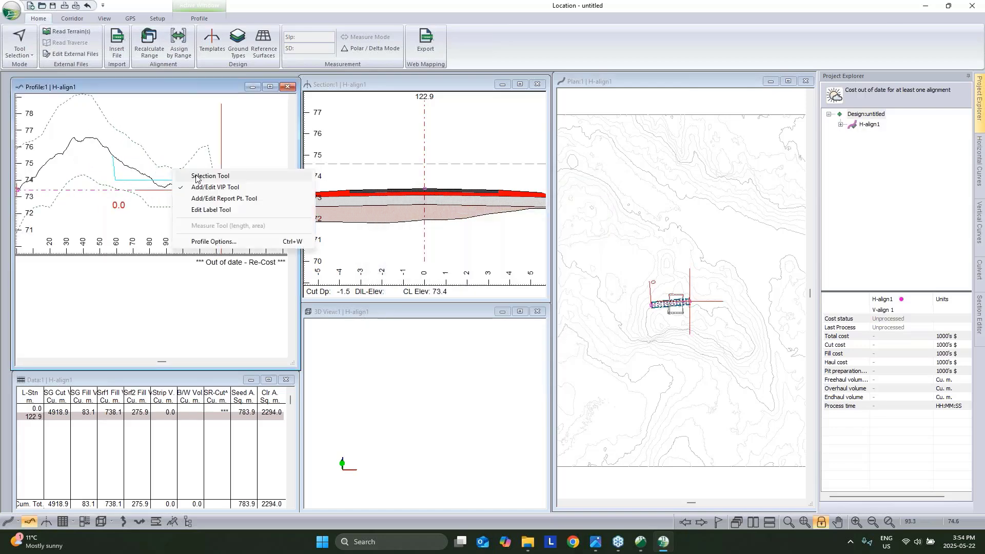
{"action": "left_click", "coordinate": [196, 177]}
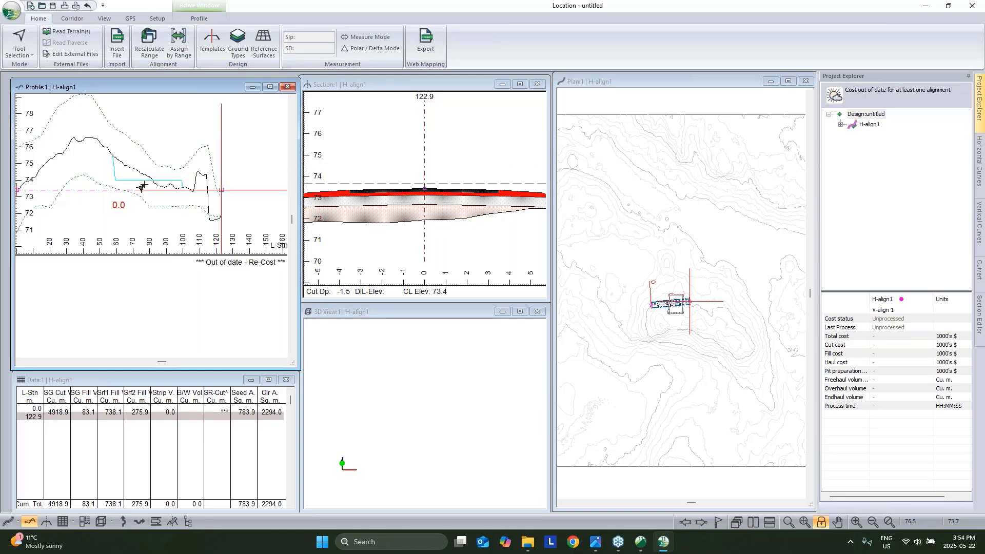
{"action": "right_click", "coordinate": [142, 188]}
{"action": "left_click", "coordinate": [164, 212]}
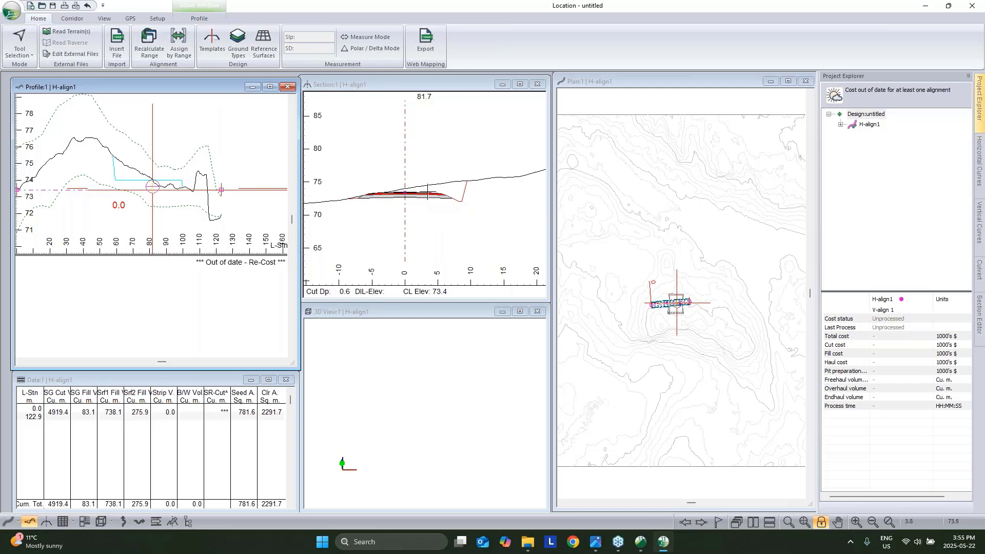
{"action": "right_click", "coordinate": [442, 152]}
Turn on reference surfaces in the station 81.7 cross-section.
{"action": "left_click", "coordinate": [488, 240]}
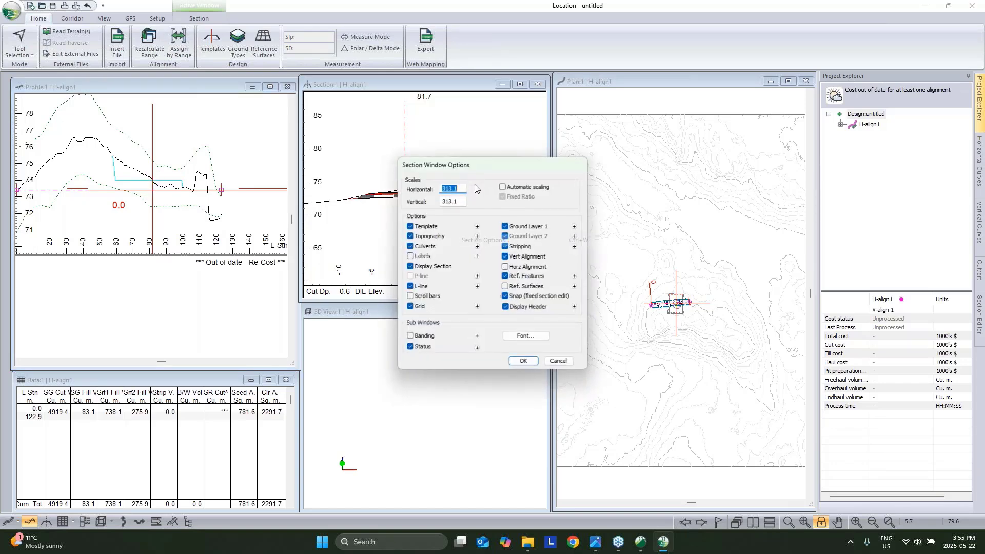
{"action": "left_click", "coordinate": [506, 286]}
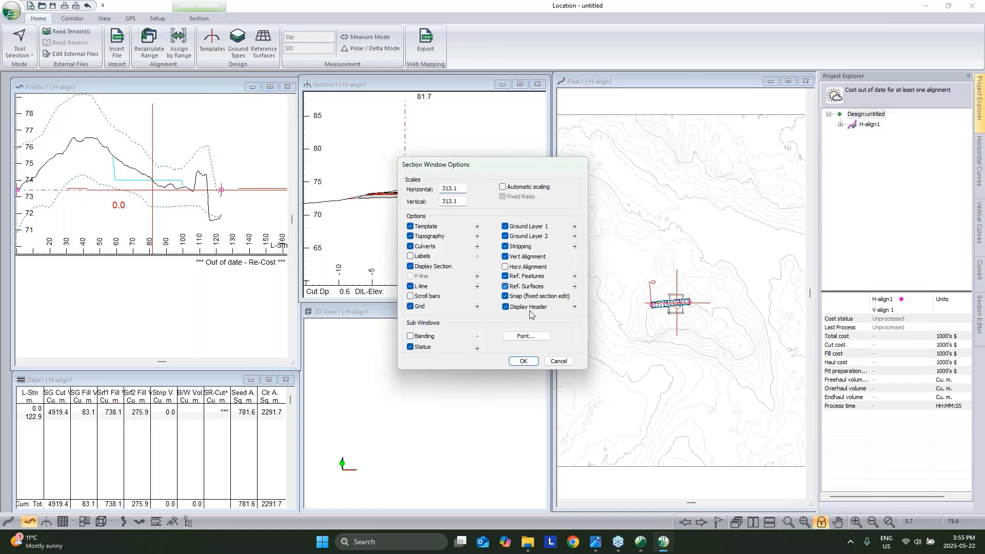
{"action": "left_click", "coordinate": [523, 361]}
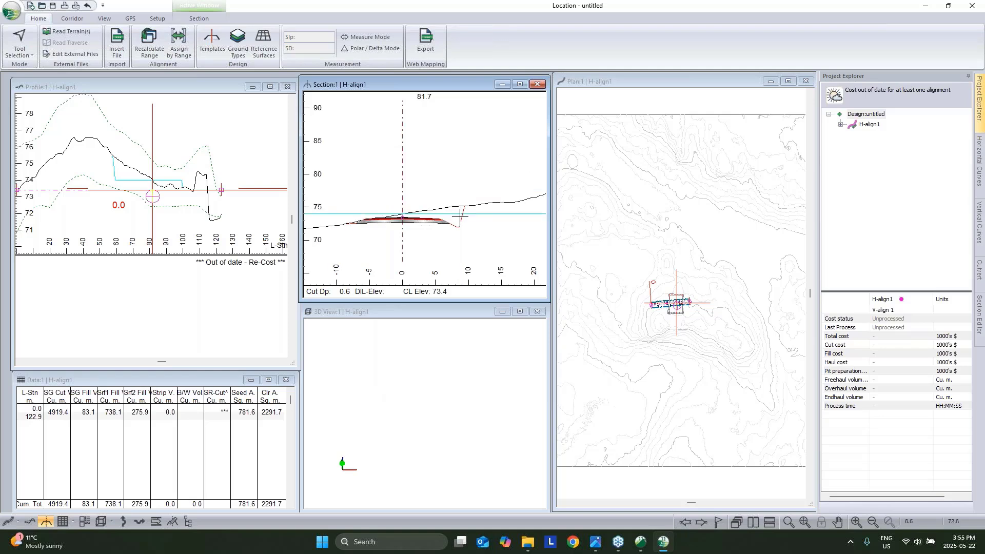
Merge Pad Phase 1.terx into the topo surface, reducing cut to 4698.0 m³.
{"action": "scroll", "coordinate": [460, 217], "scroll_direction": "up", "scroll_amount": 3}
{"action": "mouse_move", "coordinate": [467, 174]}
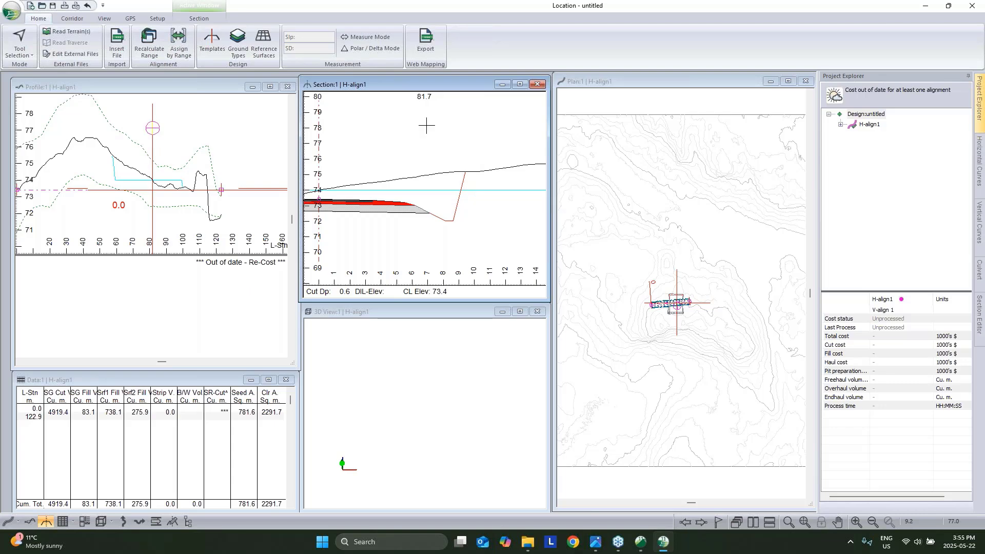
{"action": "left_click", "coordinate": [262, 41]}
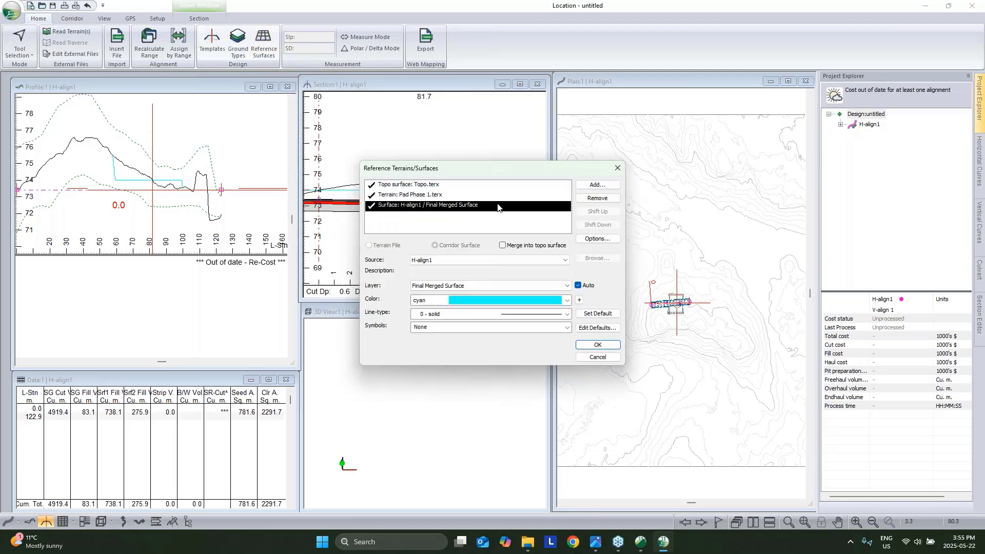
{"action": "left_click", "coordinate": [436, 186]}
{"action": "left_click", "coordinate": [436, 195]}
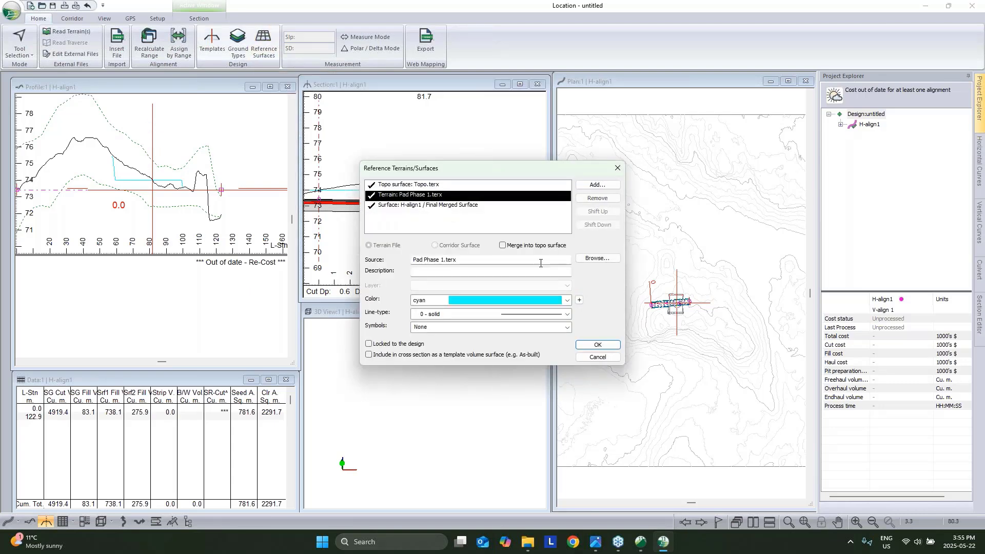
{"action": "left_click", "coordinate": [502, 246]}
{"action": "left_click", "coordinate": [595, 344]}
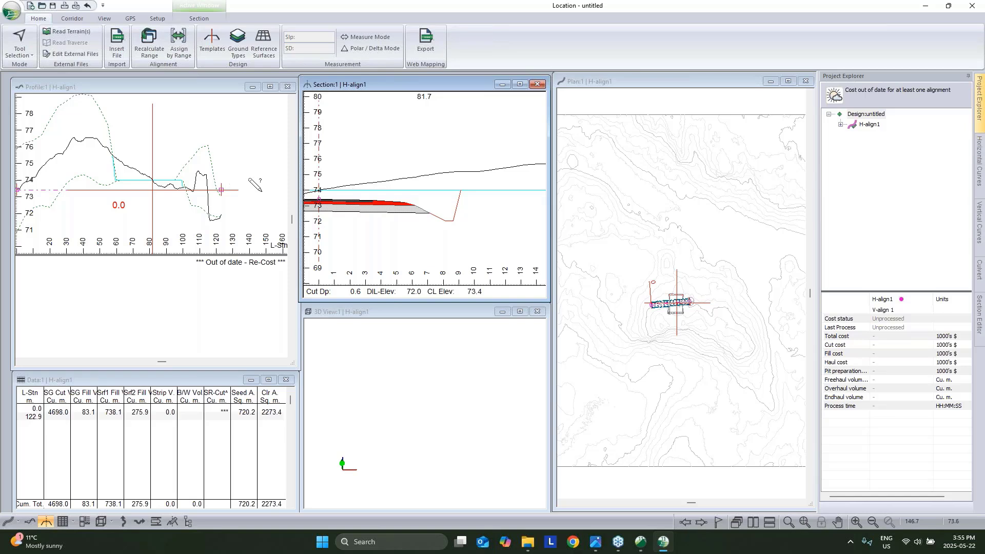
{"action": "scroll", "coordinate": [460, 221], "scroll_direction": "down", "scroll_amount": 3}
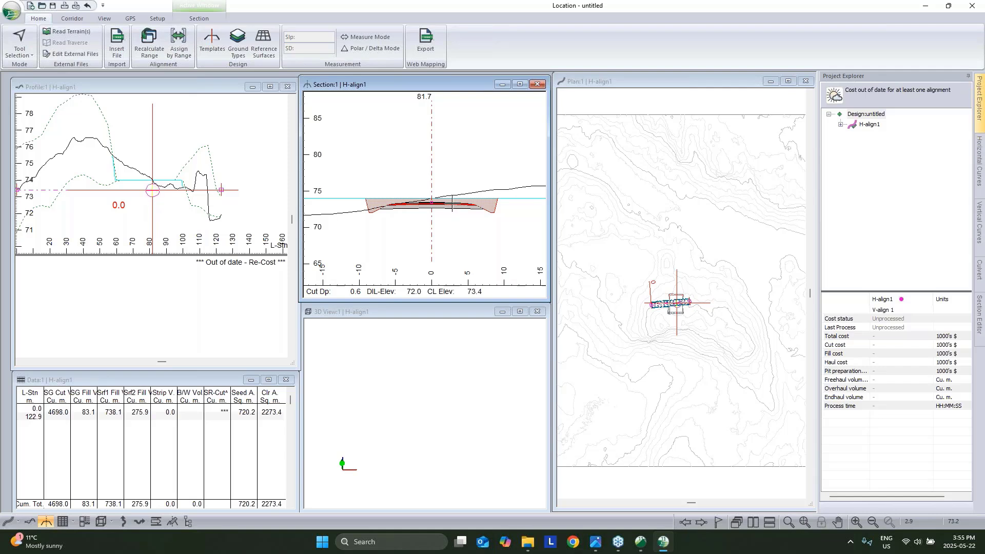